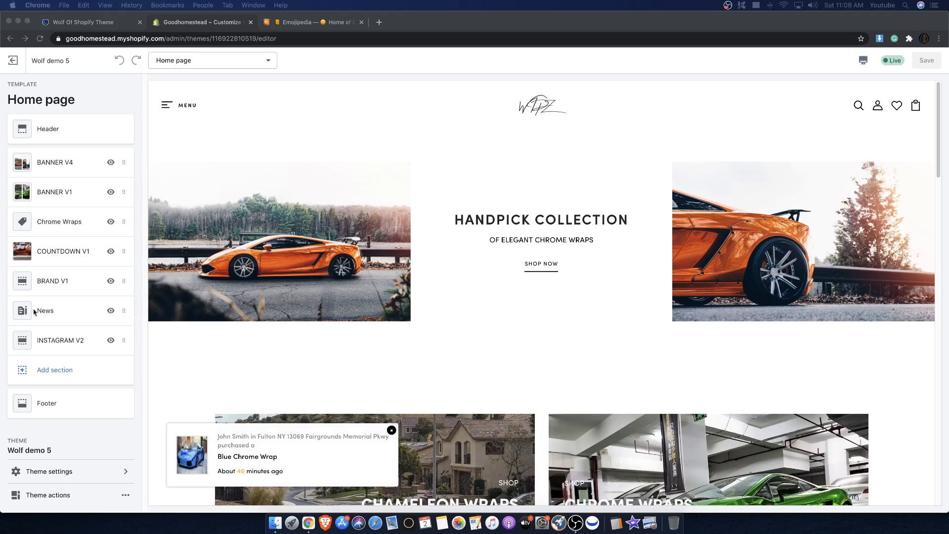
Look over the home page preview's banners and featured products, and open the Sky Blue Chrome Wrap product page.
scroll(601, 291, down, 10)
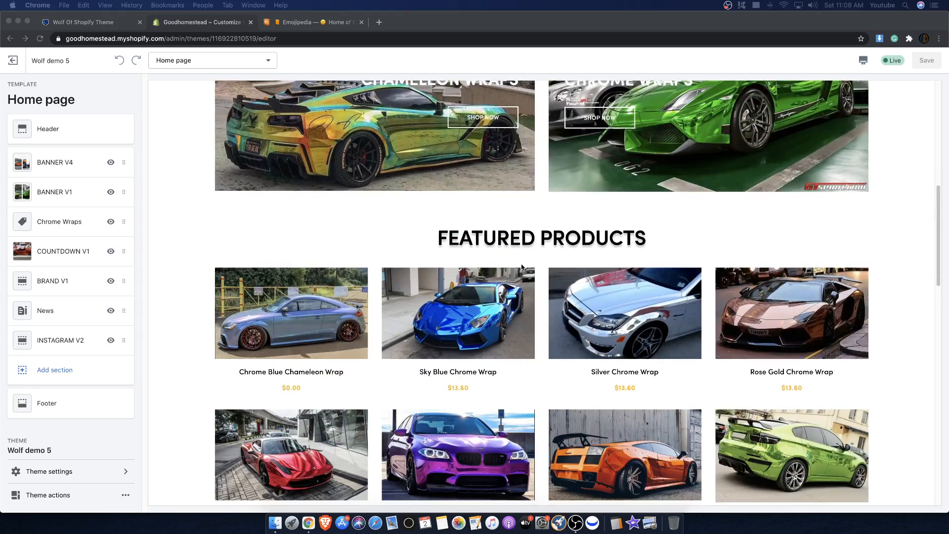
scroll(568, 208, up, 6)
scroll(532, 225, down, 3)
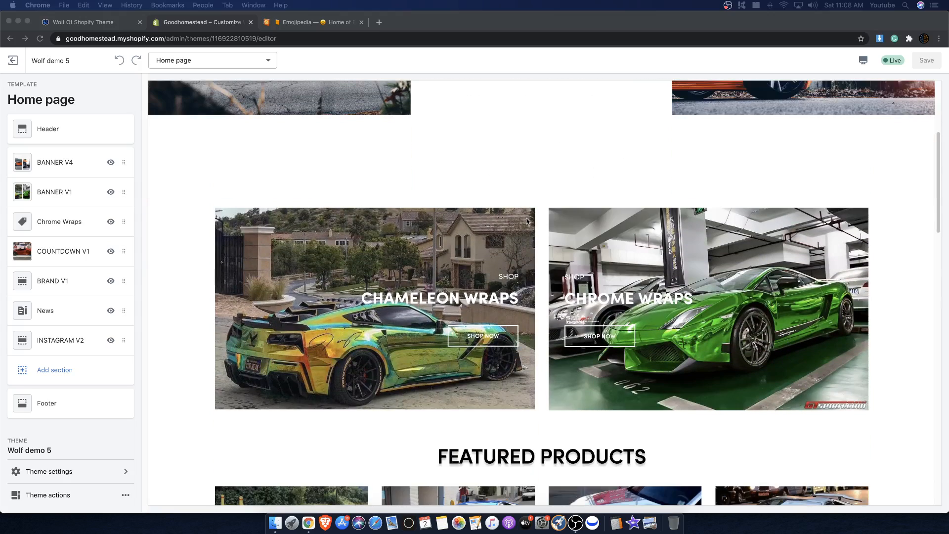
scroll(393, 443, up, 5)
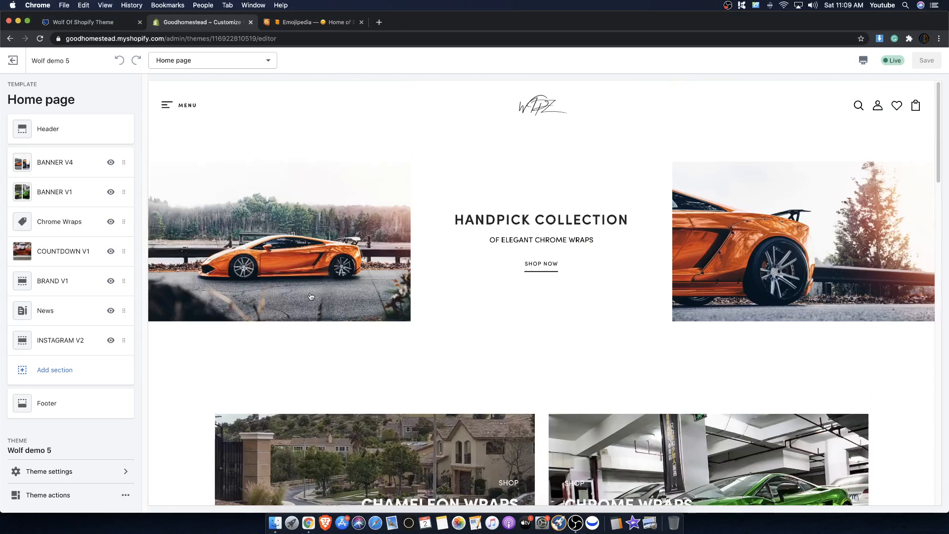
scroll(261, 287, down, 10)
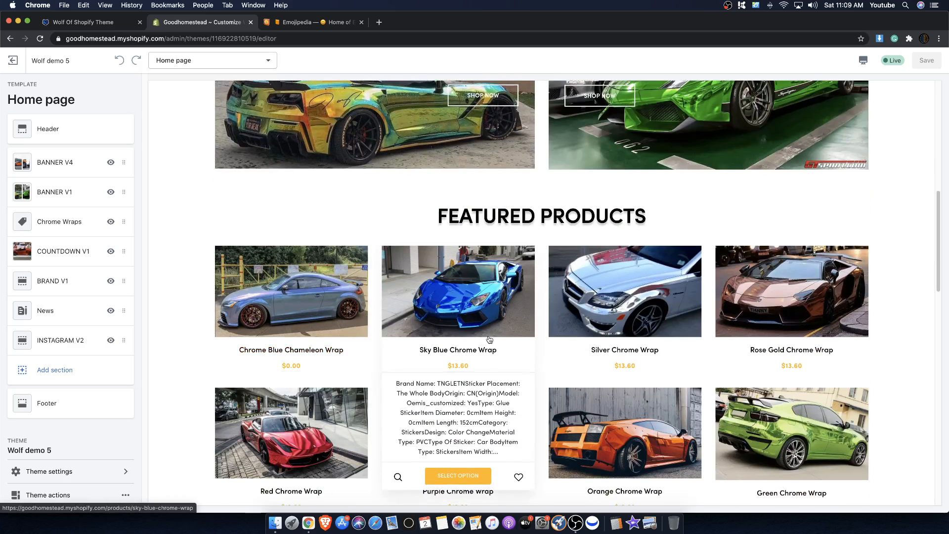
drag(416, 385, 489, 434)
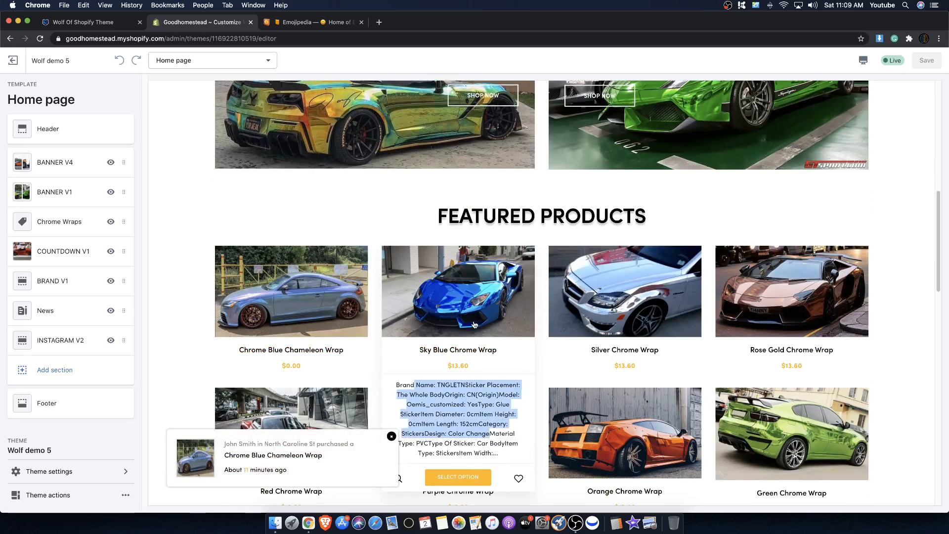
click(455, 351)
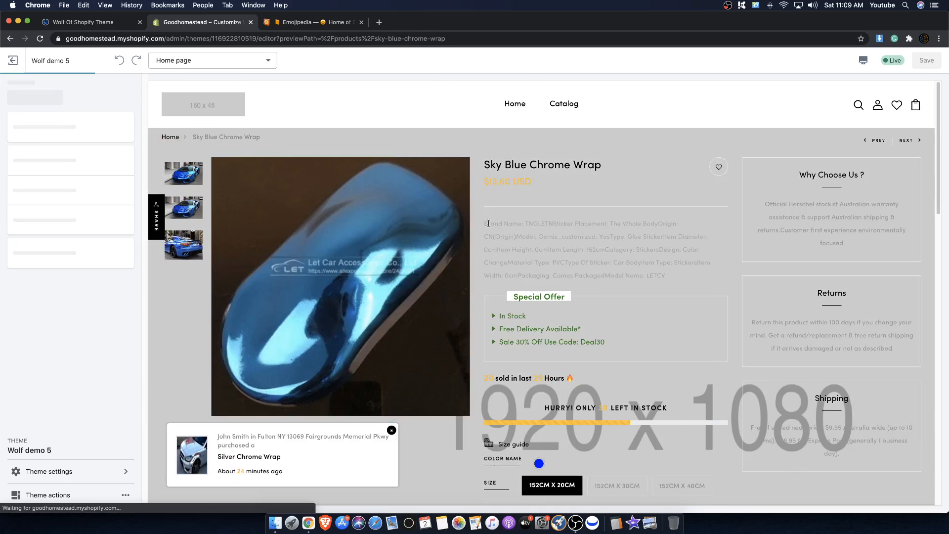
Highlight the product's short description and show the rear-view photo of the blue car in the product gallery.
drag(484, 222, 651, 292)
scroll(190, 220, down, 2)
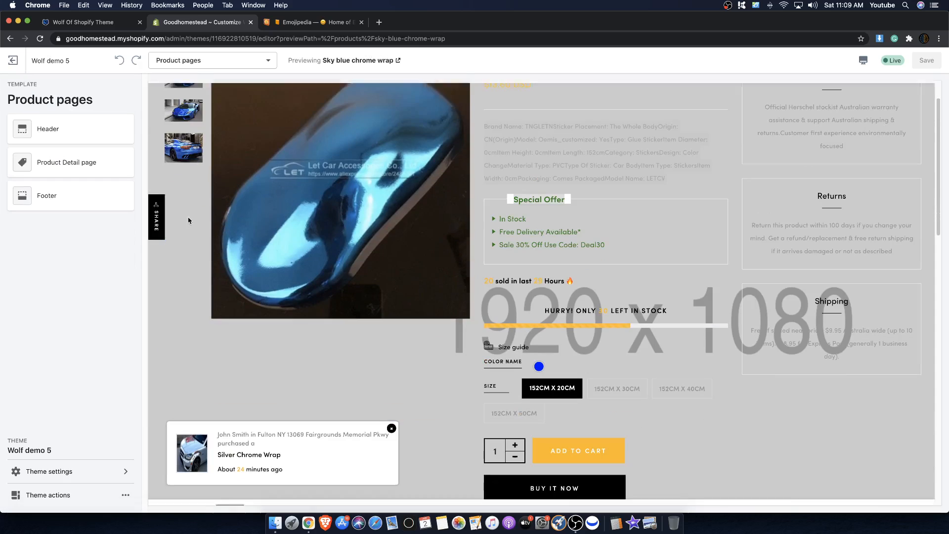
click(184, 148)
scroll(436, 271, up, 2)
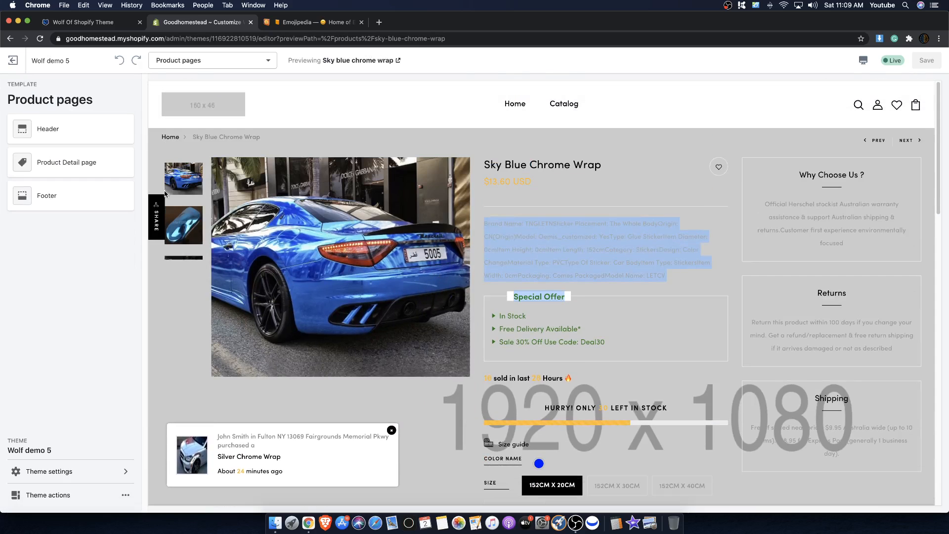
scroll(759, 330, down, 3)
scroll(536, 269, up, 3)
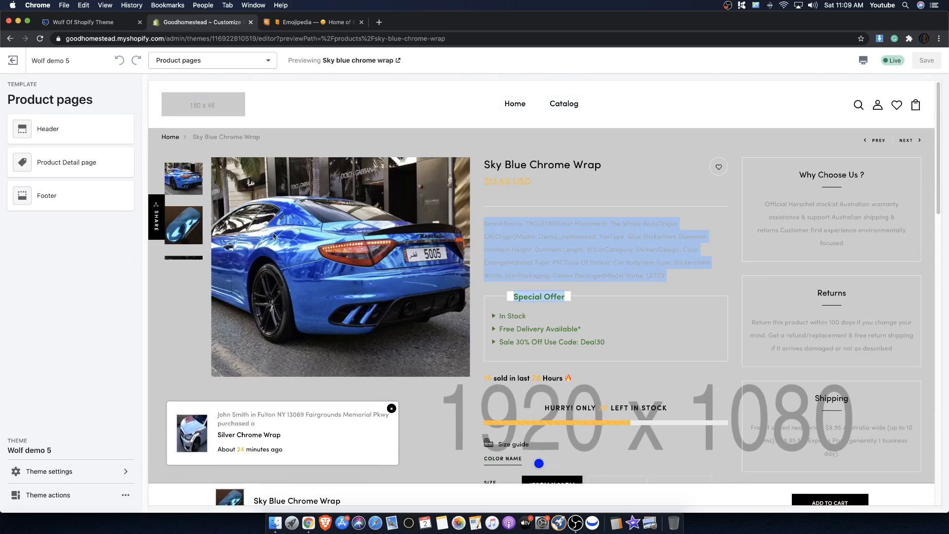
scroll(452, 284, down, 5)
scroll(452, 284, up, 6)
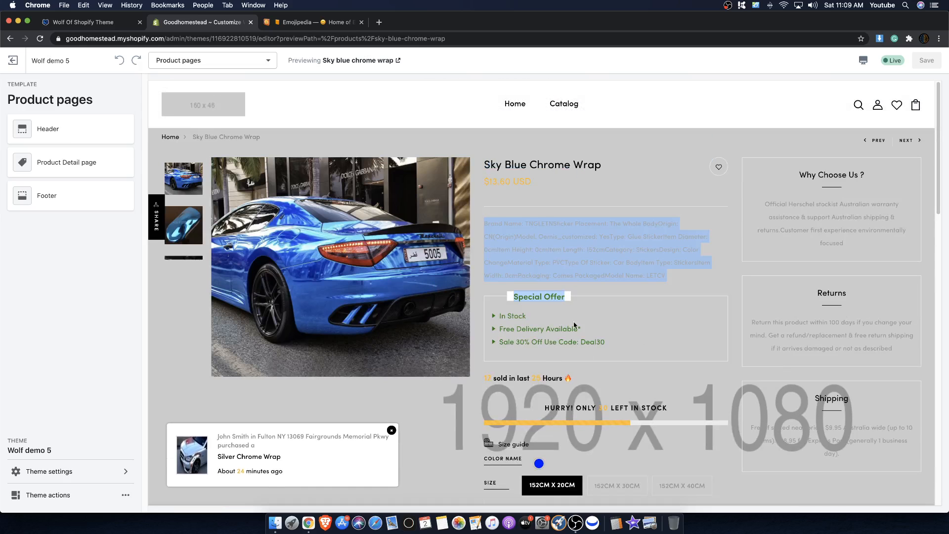
Highlight the short description again and examine the product page's offer box, size options and purchase area.
click(525, 244)
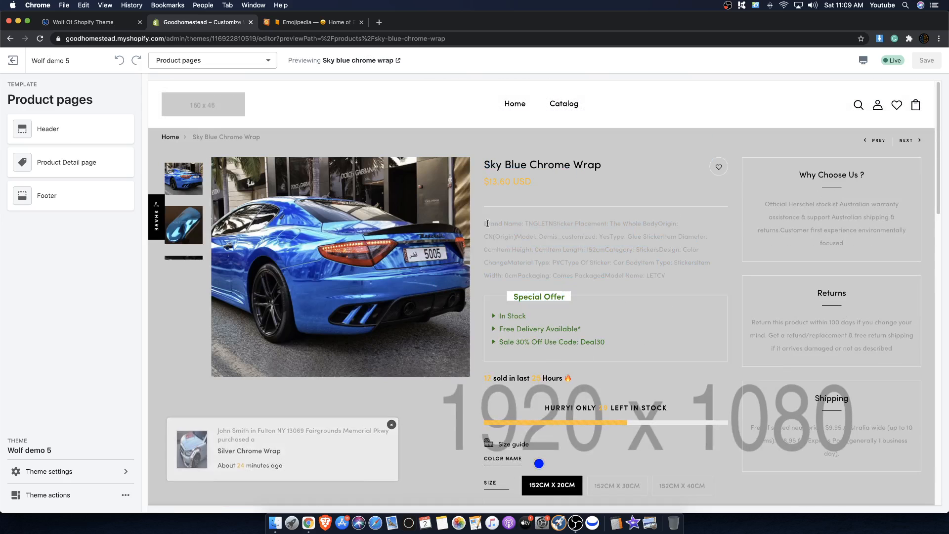
drag(484, 224, 720, 281)
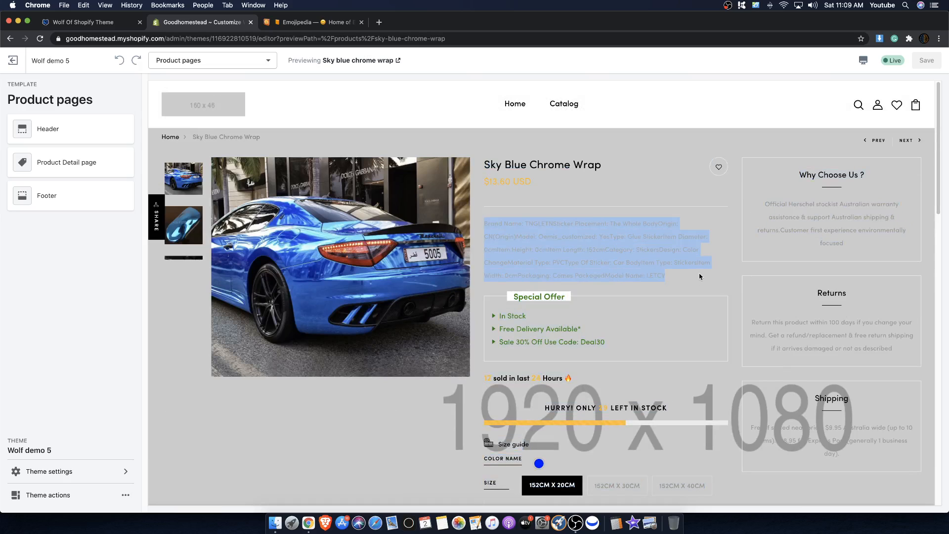
click(702, 254)
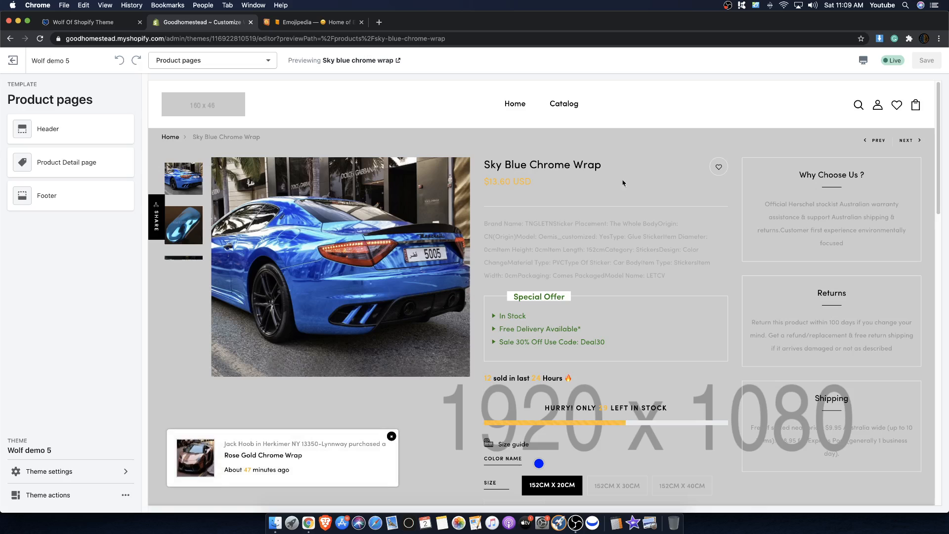
scroll(535, 214, down, 15)
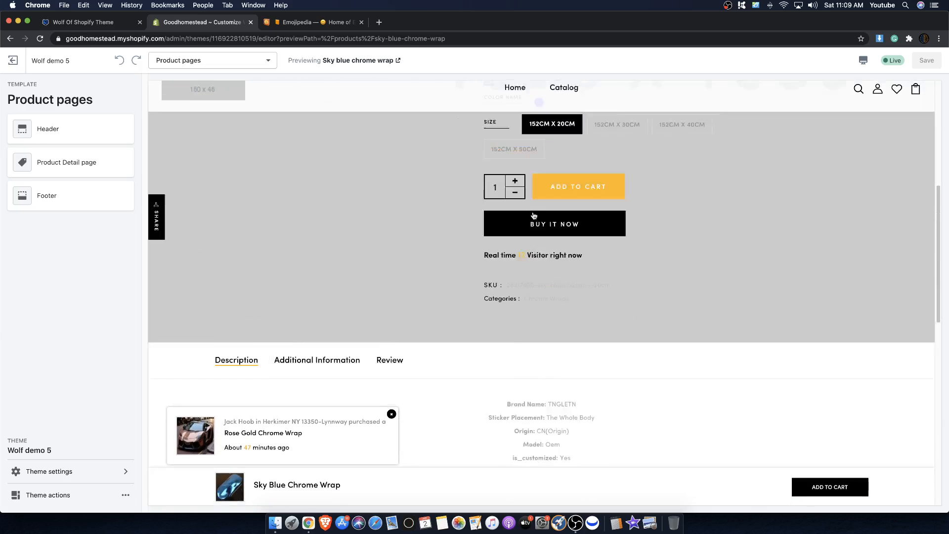
scroll(387, 205, up, 10)
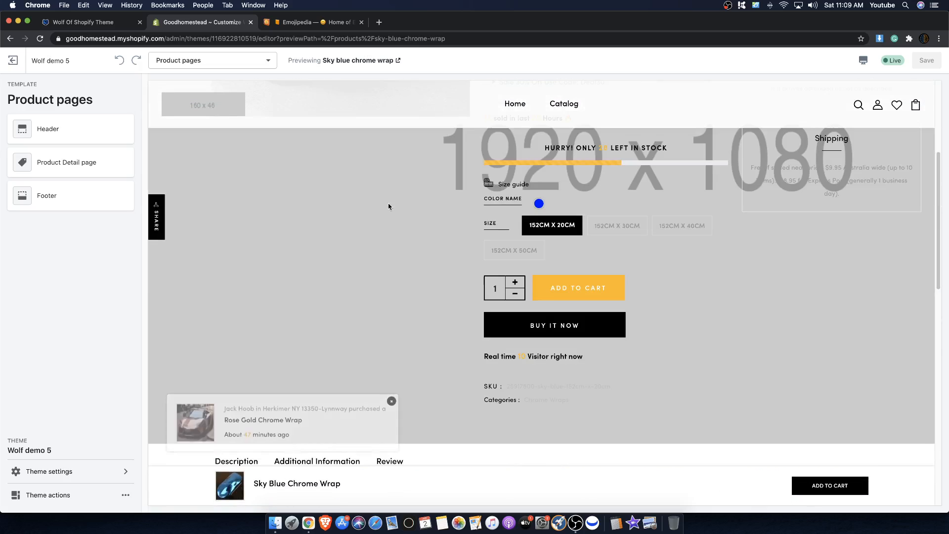
scroll(436, 242, up, 5)
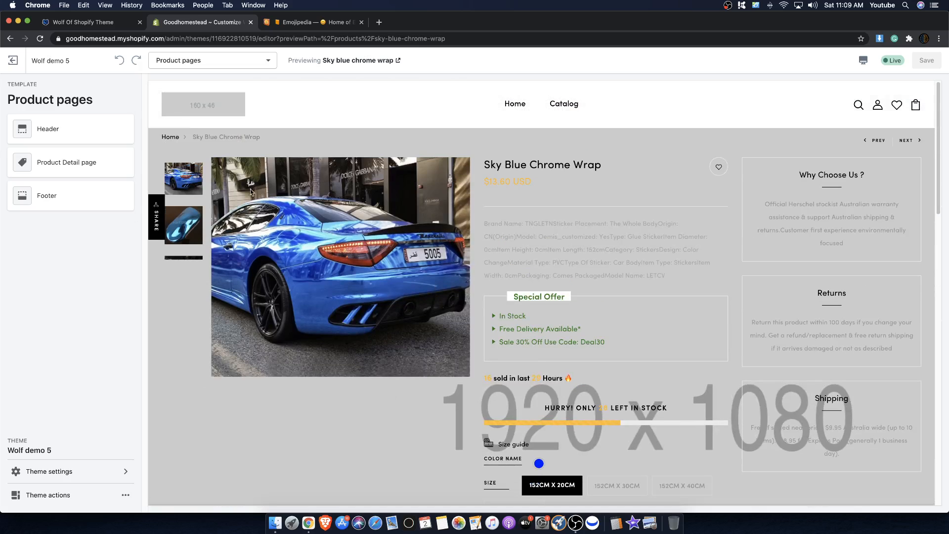
scroll(276, 164, down, 4)
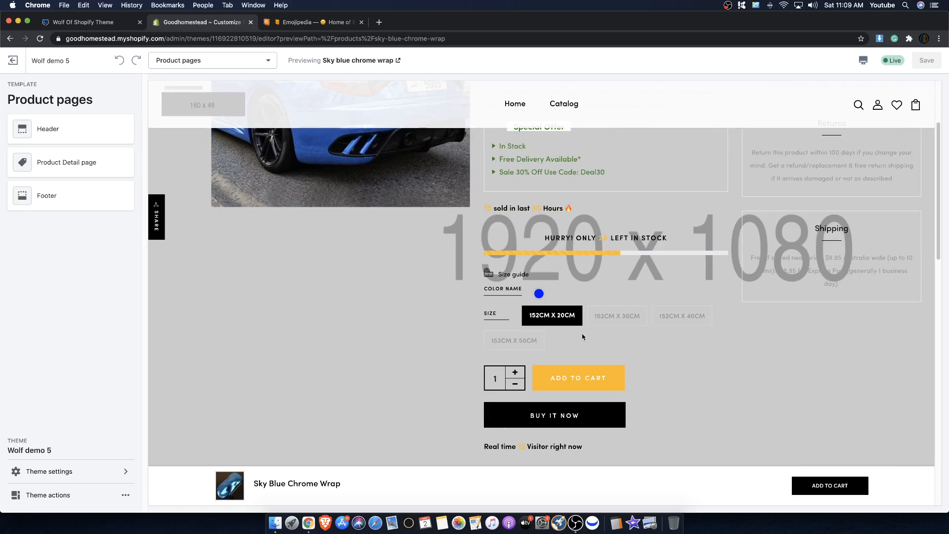
scroll(658, 341, up, 4)
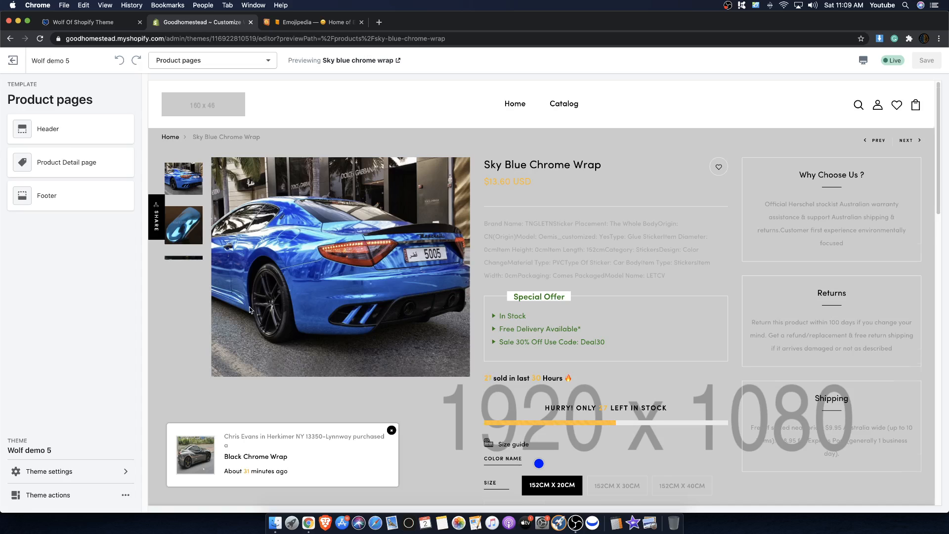
scroll(250, 307, down, 5)
scroll(250, 307, up, 5)
Browse the Sky Blue Chrome Wrap gallery photos and display the front view of the blue car.
click(187, 220)
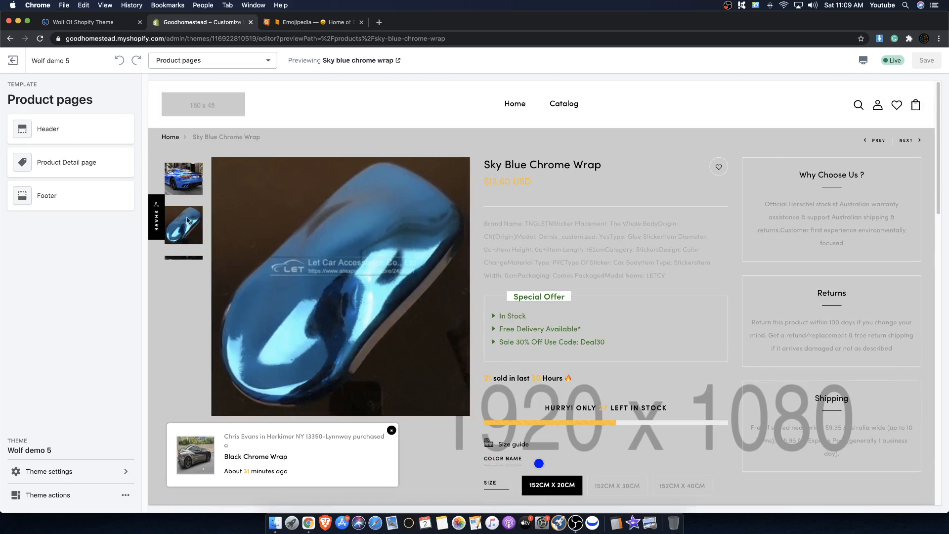
click(187, 180)
click(186, 182)
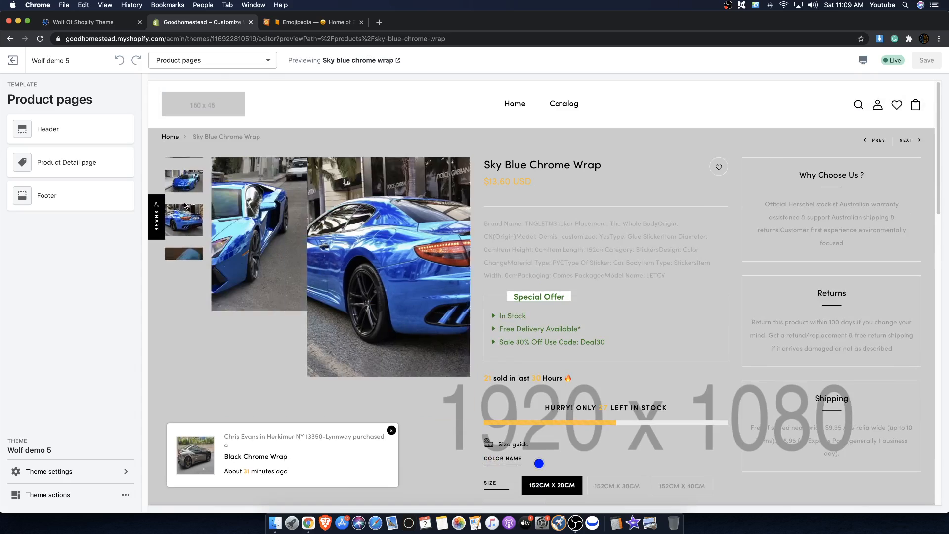
drag(189, 181, 189, 217)
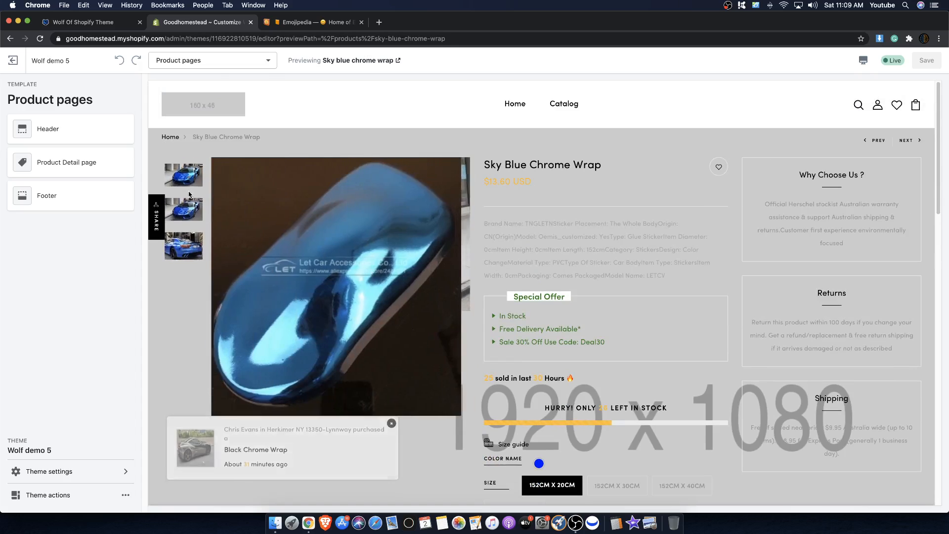
click(186, 211)
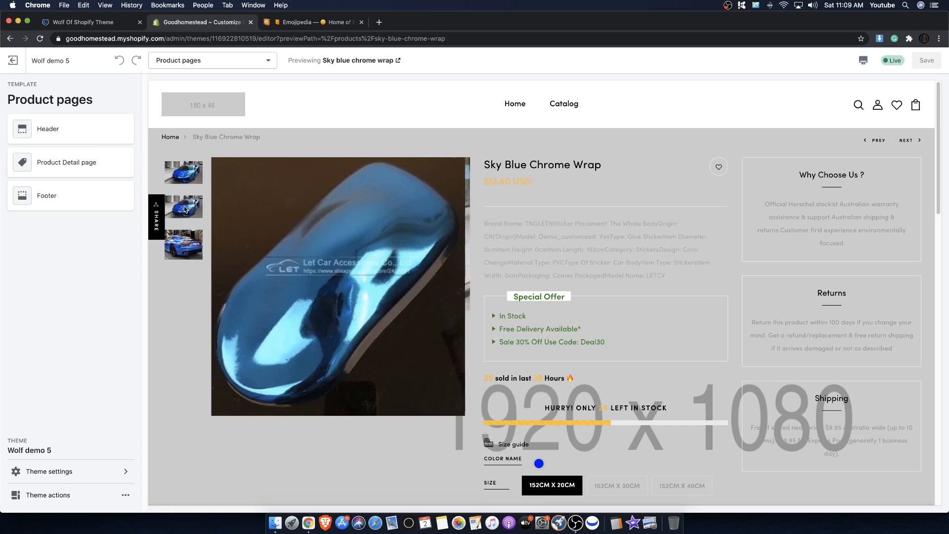
Examine the product page's full description and its related products section.
scroll(816, 430, down, 6)
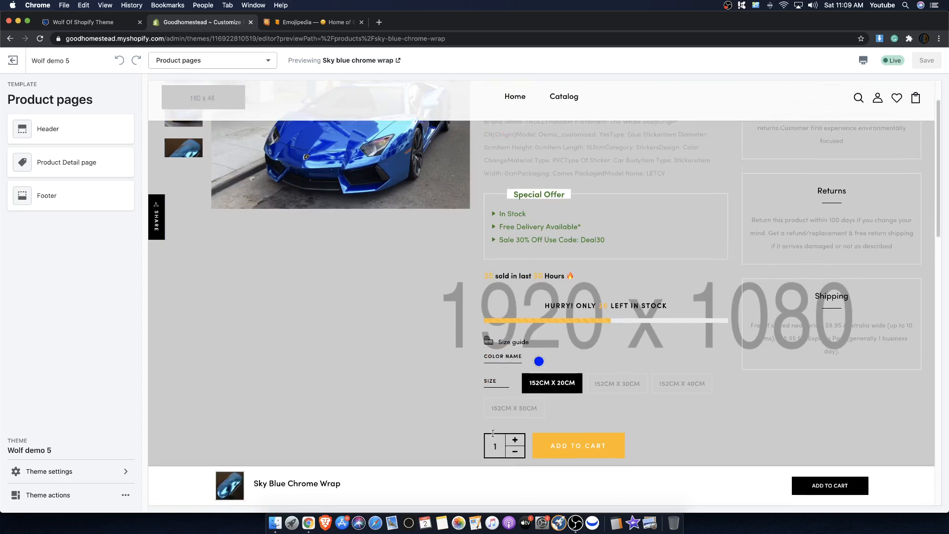
scroll(322, 393, down, 10)
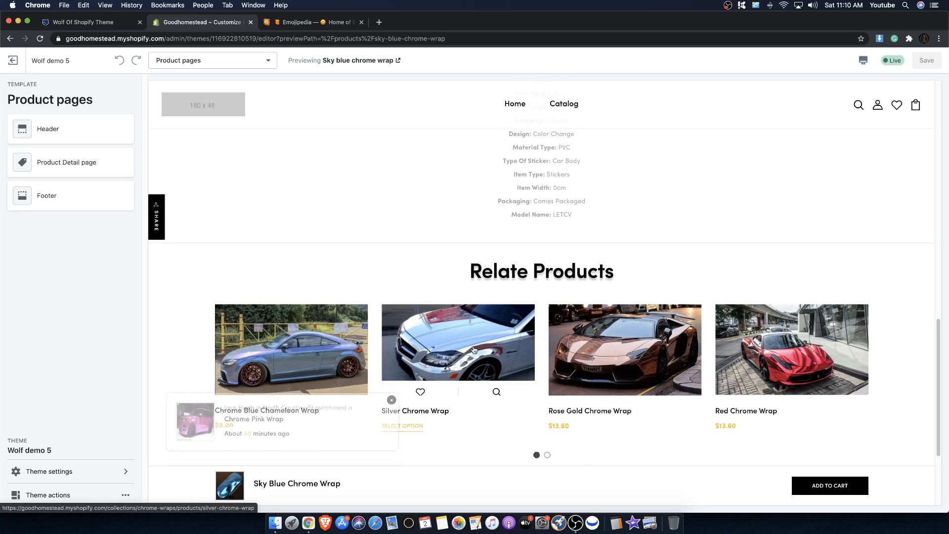
scroll(445, 349, up, 10)
scroll(445, 349, up, 5)
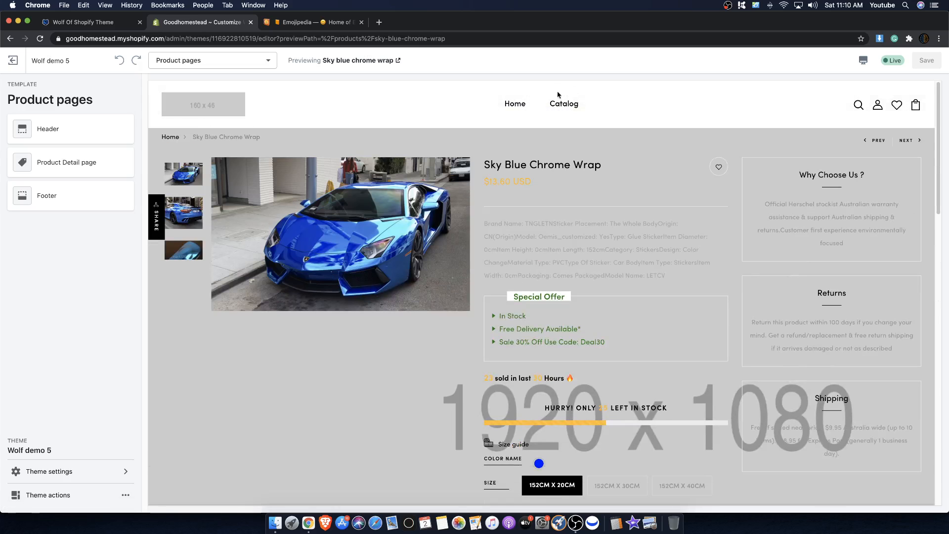
Return the preview to the home page and examine its banners and the featured products' description overlays.
click(515, 104)
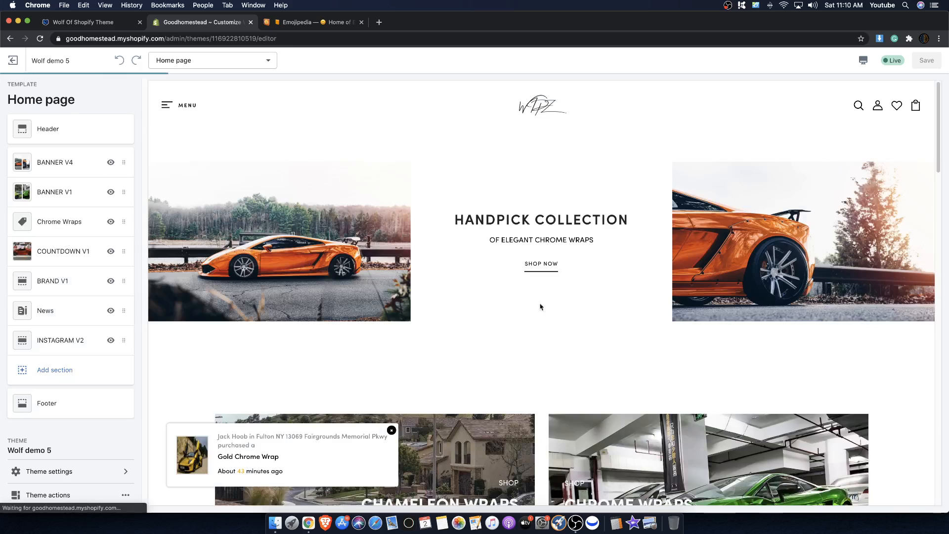
scroll(257, 247, down, 3)
scroll(257, 247, up, 3)
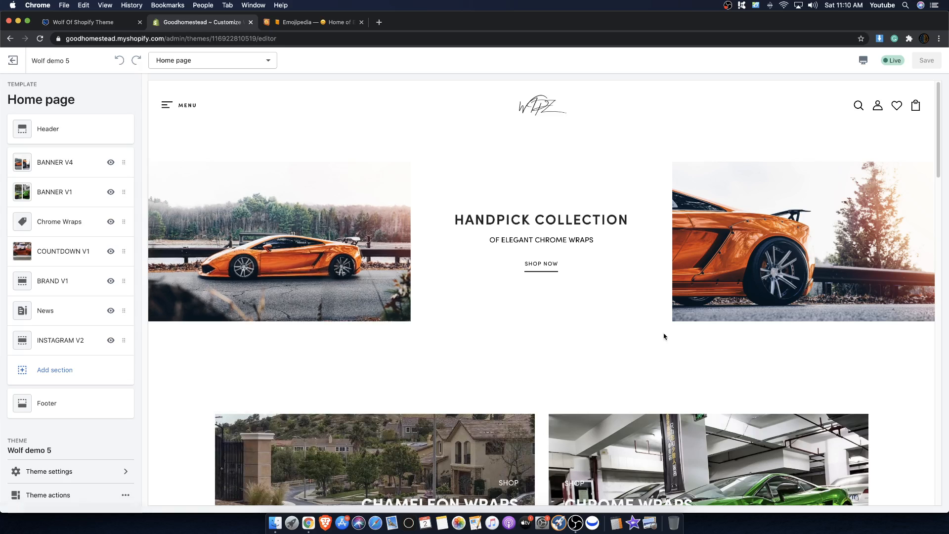
scroll(356, 269, down, 15)
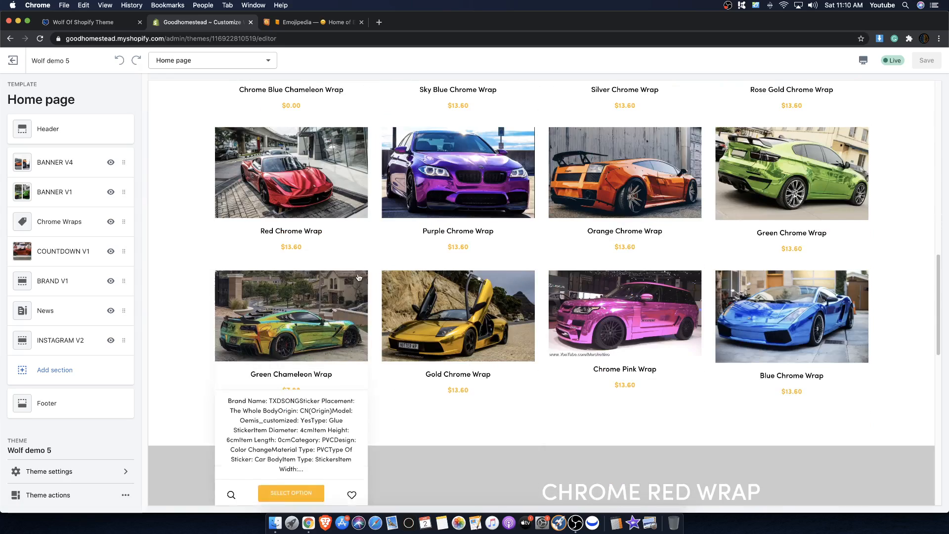
scroll(494, 297, down, 5)
scroll(423, 286, up, 10)
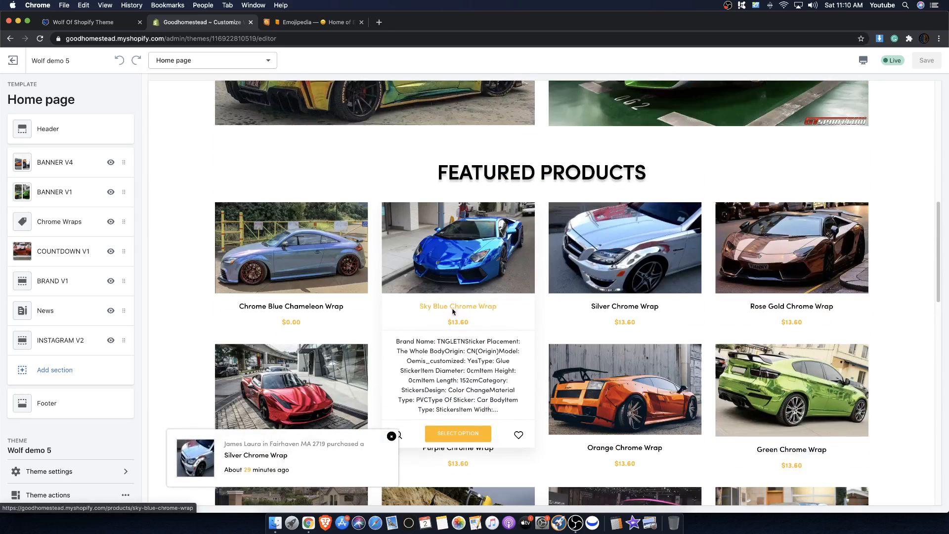
scroll(467, 327, down, 1)
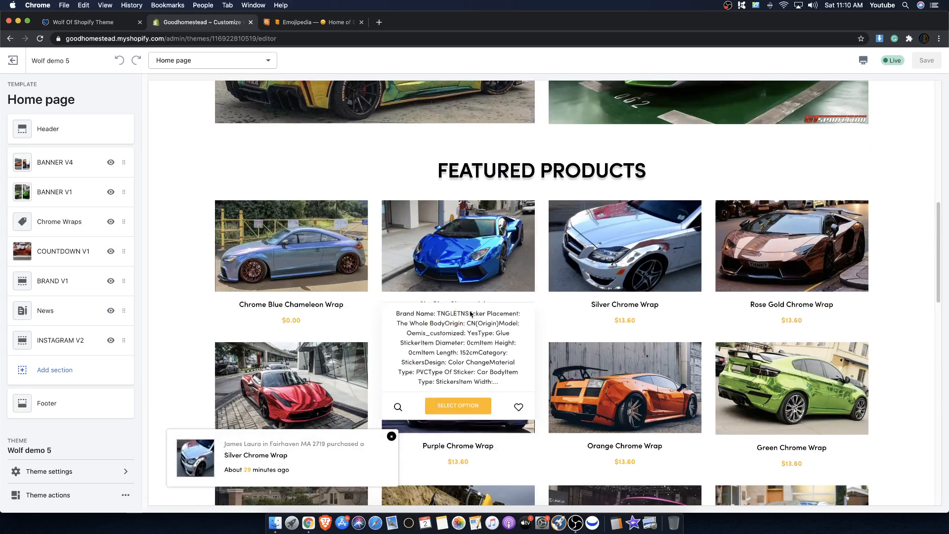
scroll(443, 355, up, 6)
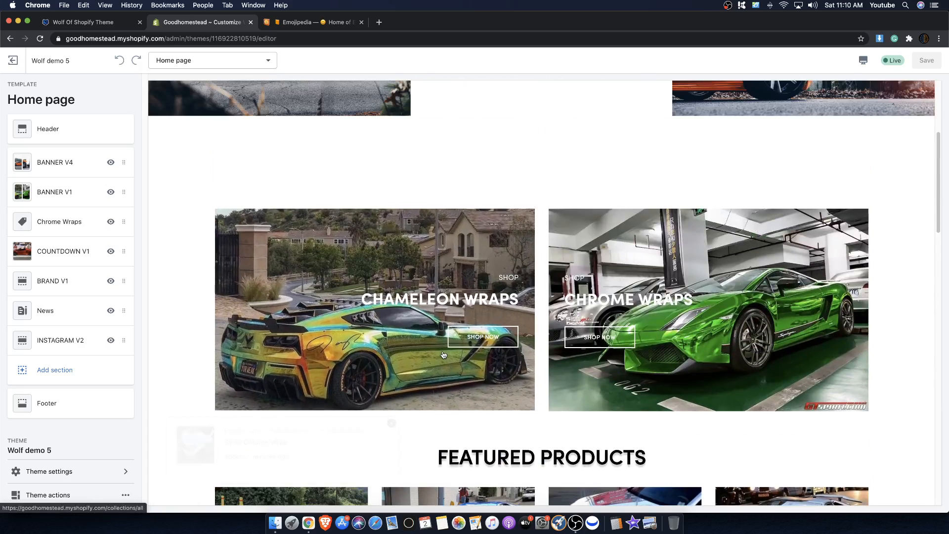
scroll(386, 391, down, 2)
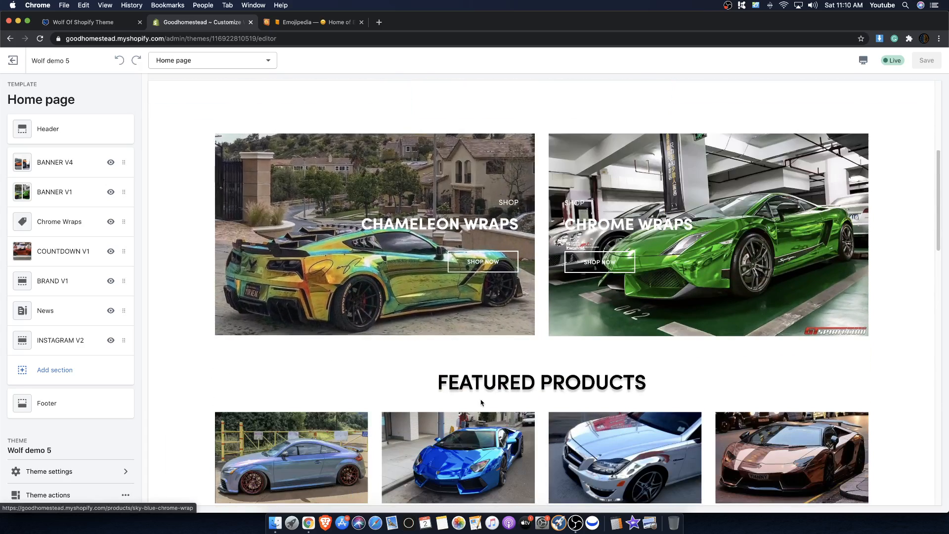
scroll(395, 371, down, 3)
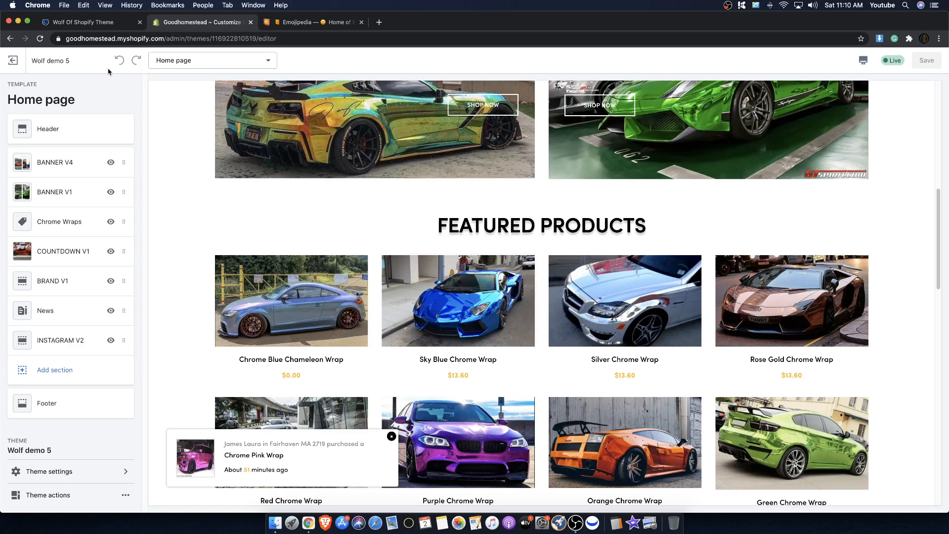
Switch to the Wolf Of Shopify Theme website and review the package sales page.
click(97, 24)
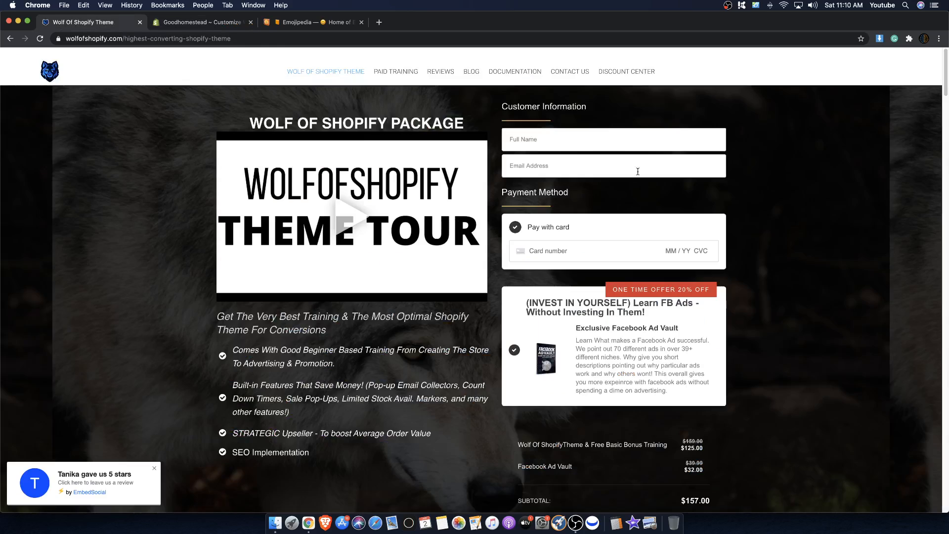
scroll(450, 256, down, 5)
scroll(451, 259, up, 3)
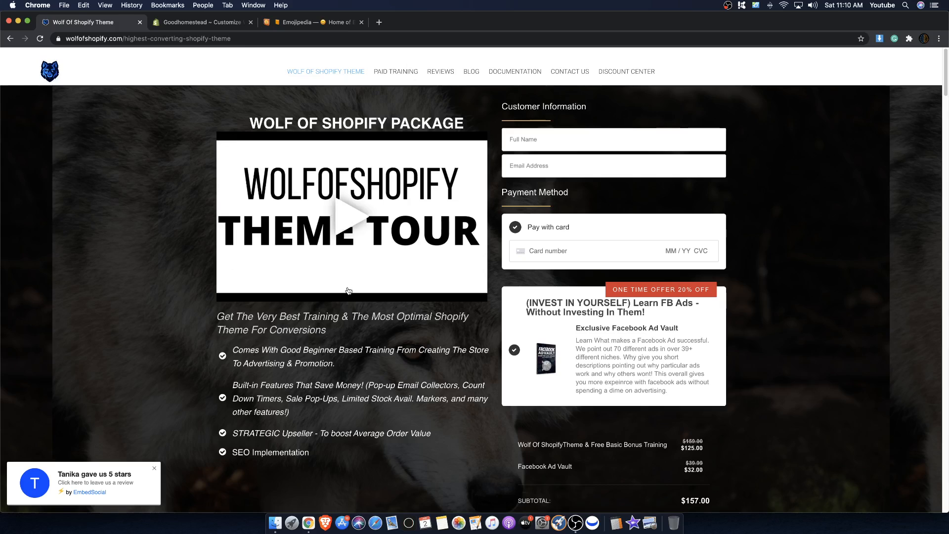
Search Google for "turbo theme" in a new tab and review the Turbo Theme / Portland product page on Out of the Sandbox.
scroll(341, 208, down, 1)
scroll(346, 305, up, 1)
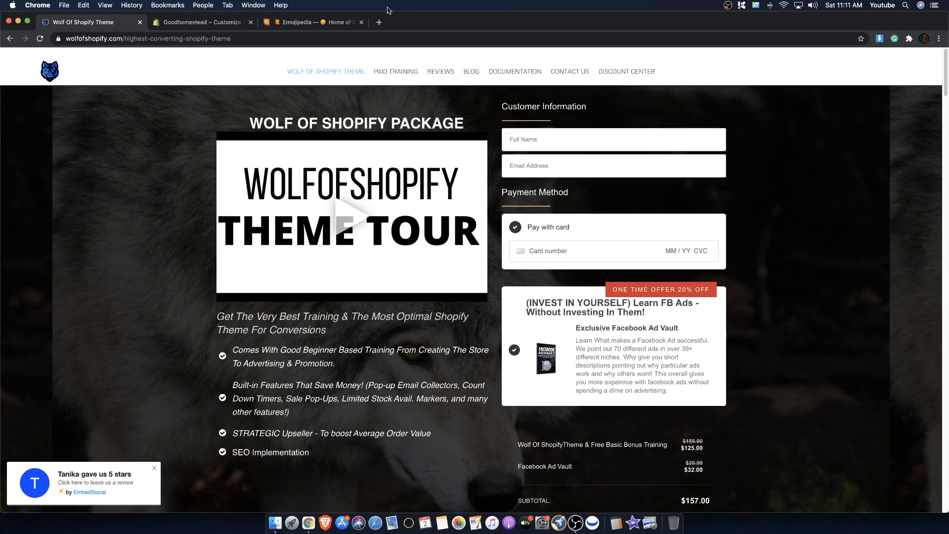
click(380, 22)
text(tu)
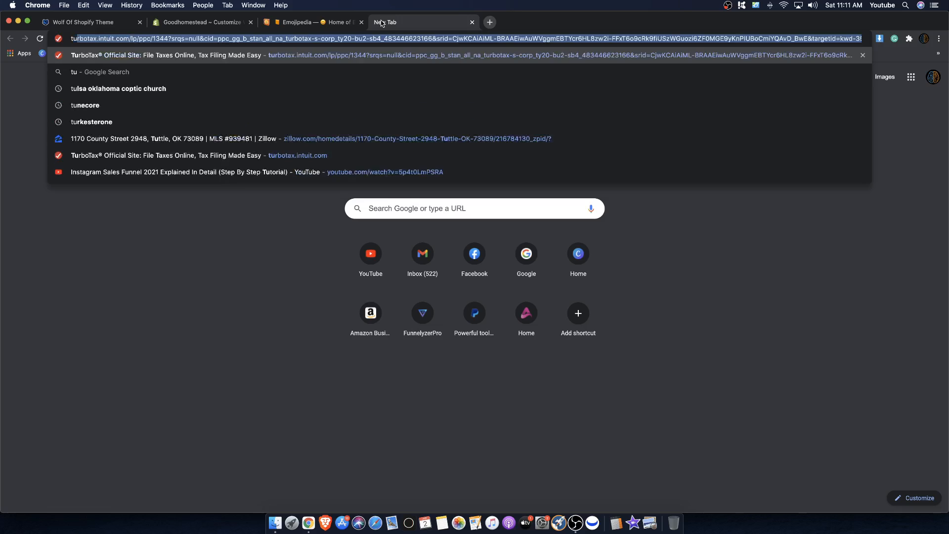
text(rbo theme)
key(Return)
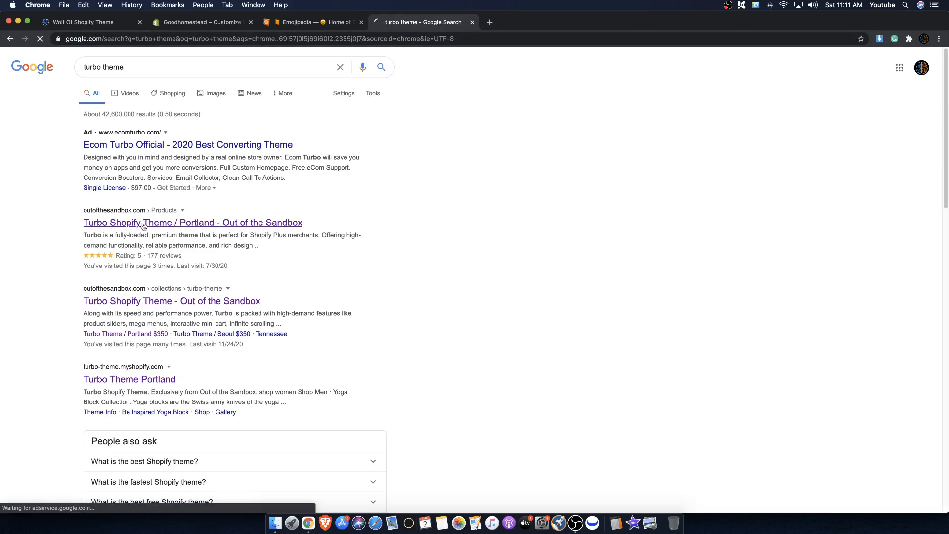
click(142, 223)
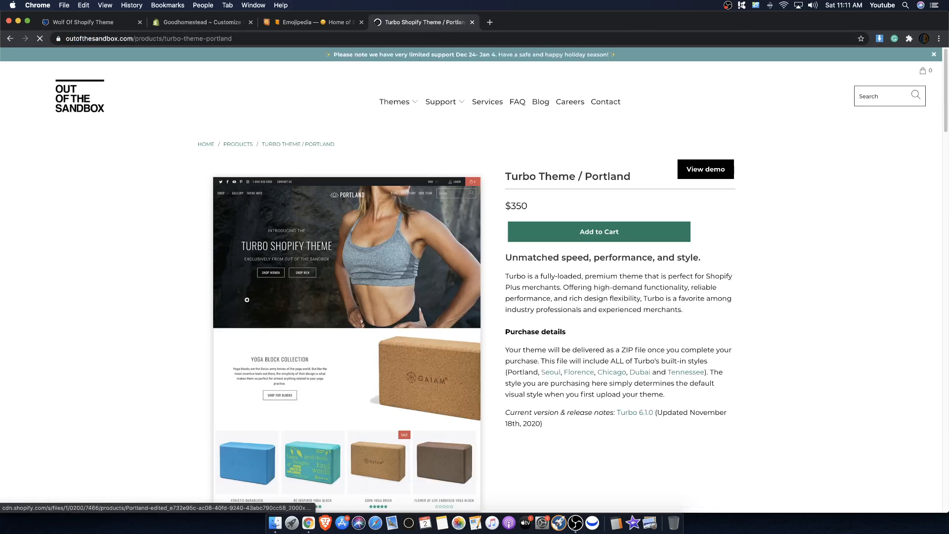
scroll(326, 222, down, 3)
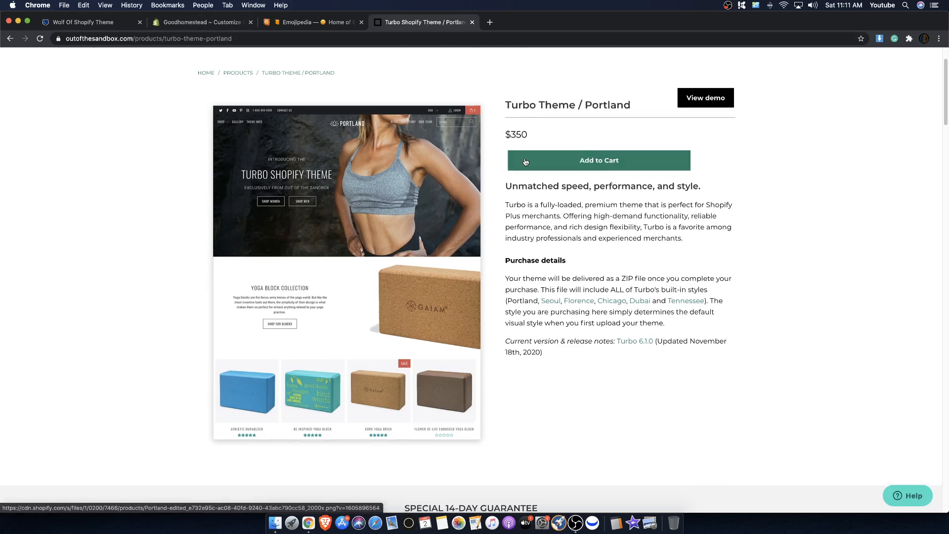
scroll(518, 166, up, 3)
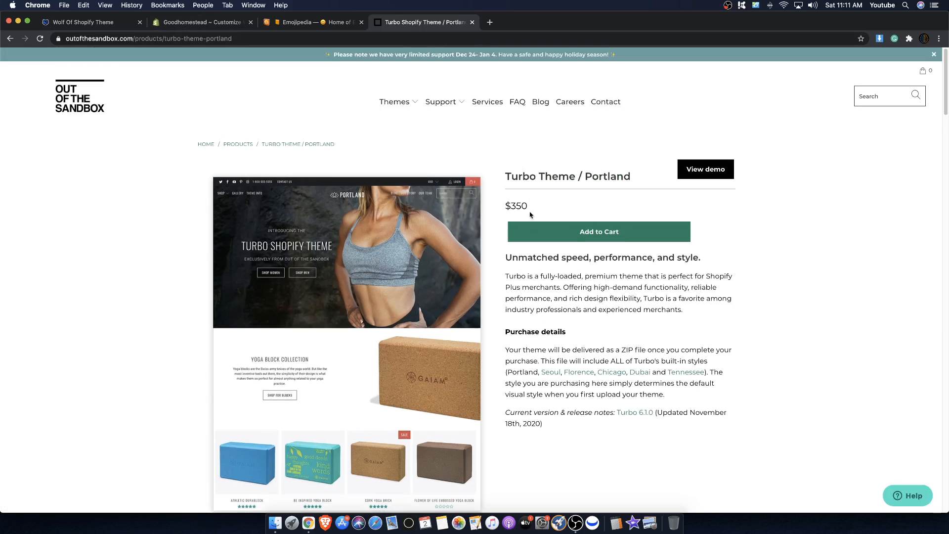
Return to the Wolf Of Shopify package page, remove the Exclusive Facebook Ad Vault add-on and highlight the theme's order line.
click(100, 23)
scroll(658, 456, down, 1)
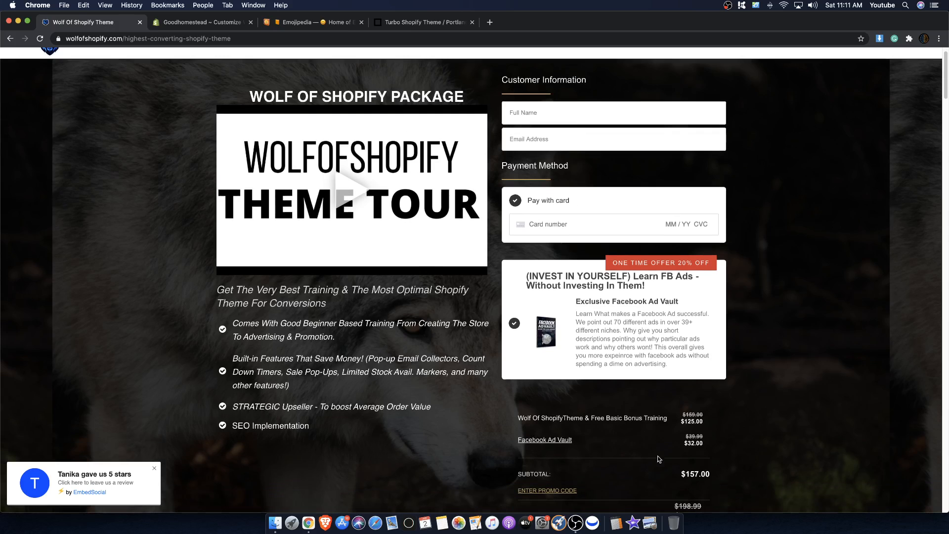
scroll(532, 284, down, 3)
click(516, 248)
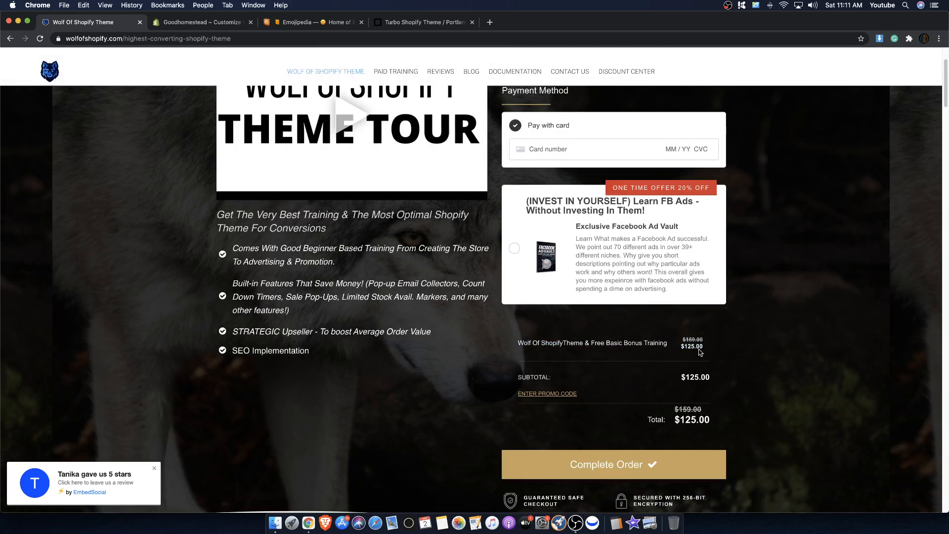
drag(685, 353, 517, 345)
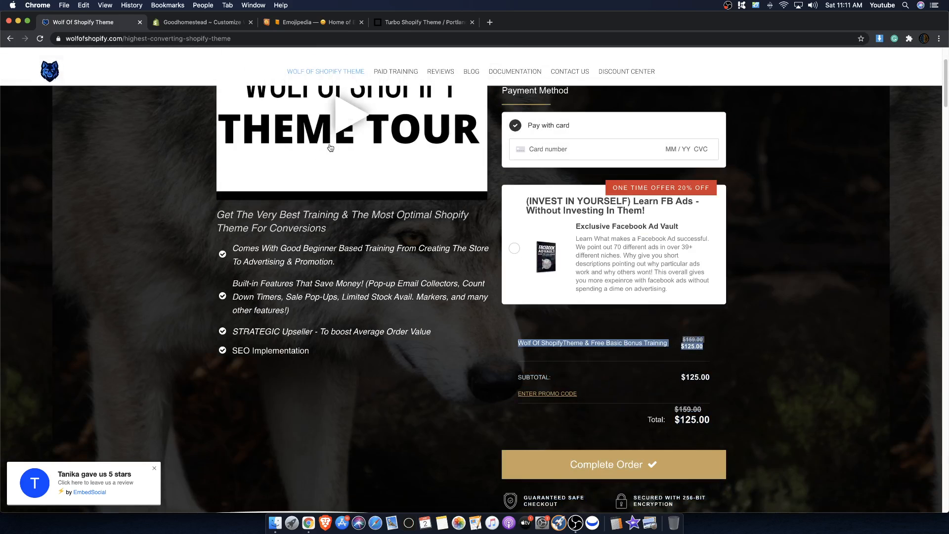
Compare the Turbo Theme / Portland price with the price of the Wolf Of Shopify package.
click(212, 21)
click(317, 22)
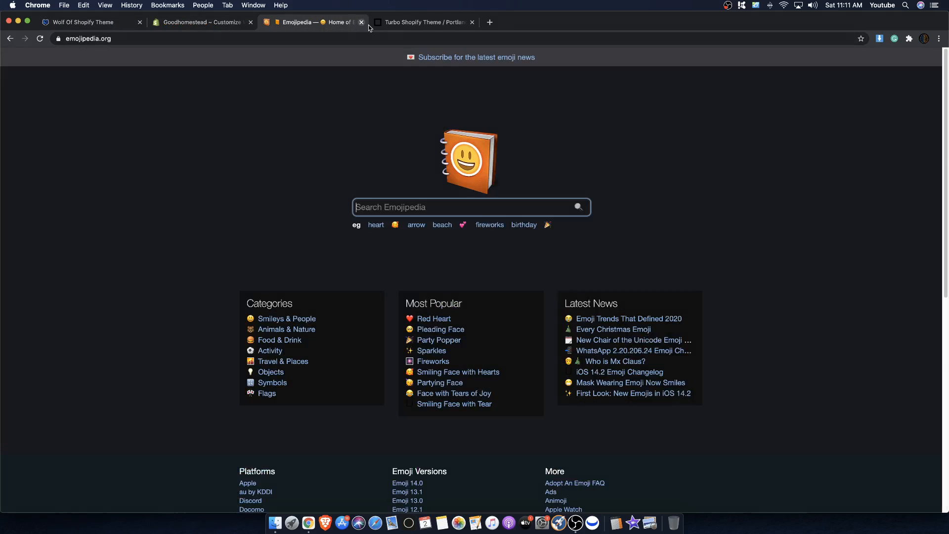
click(395, 22)
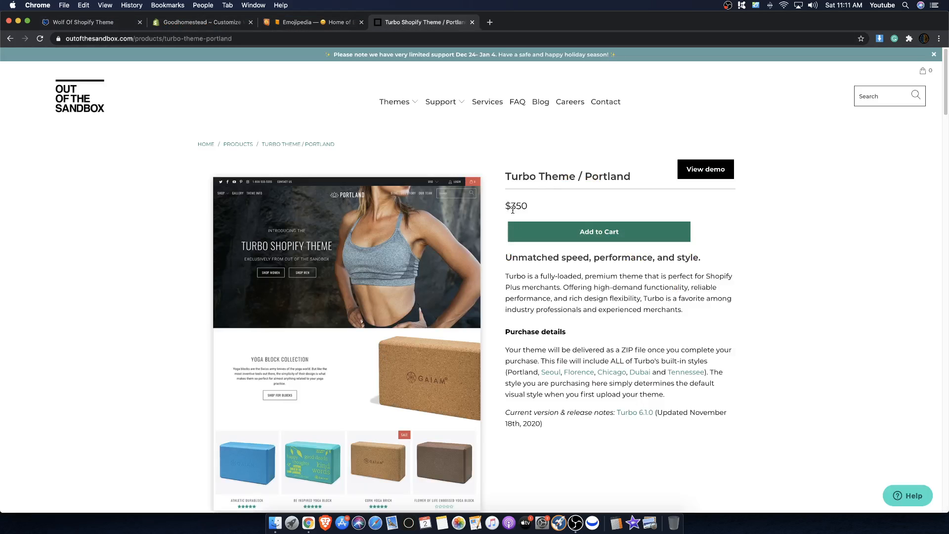
drag(527, 205, 489, 205)
click(581, 344)
click(100, 23)
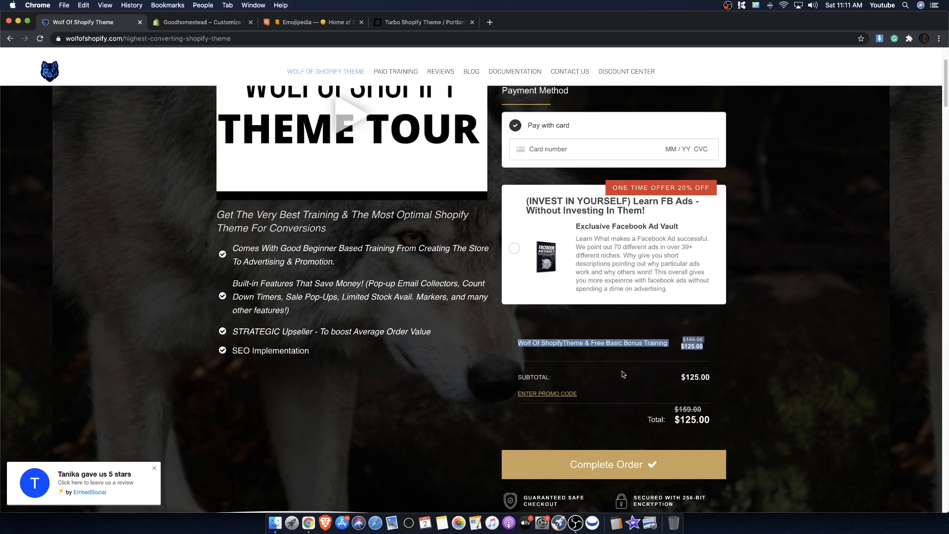
Switch to the Goodhomestead theme editor and look over the home page's featured products grid and header banner.
click(205, 23)
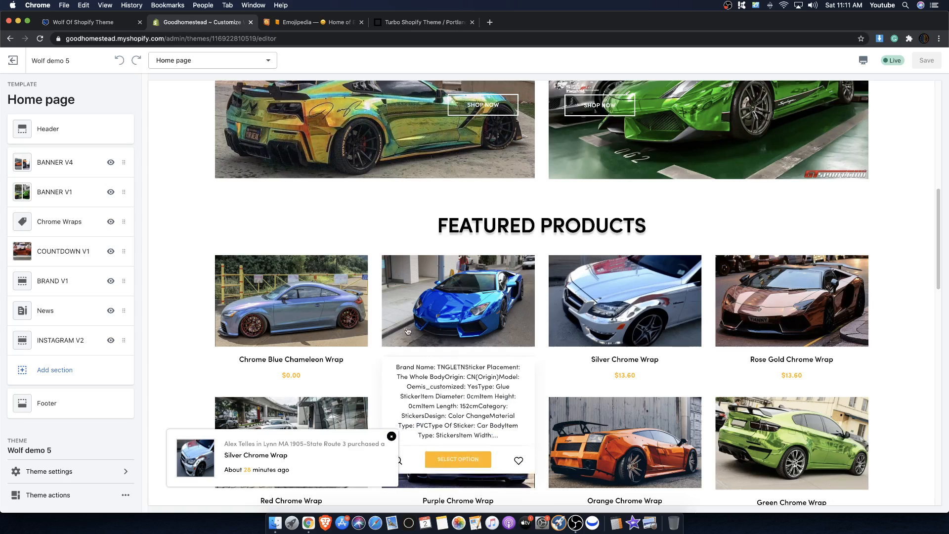
scroll(791, 349, down, 3)
scroll(811, 352, down, 4)
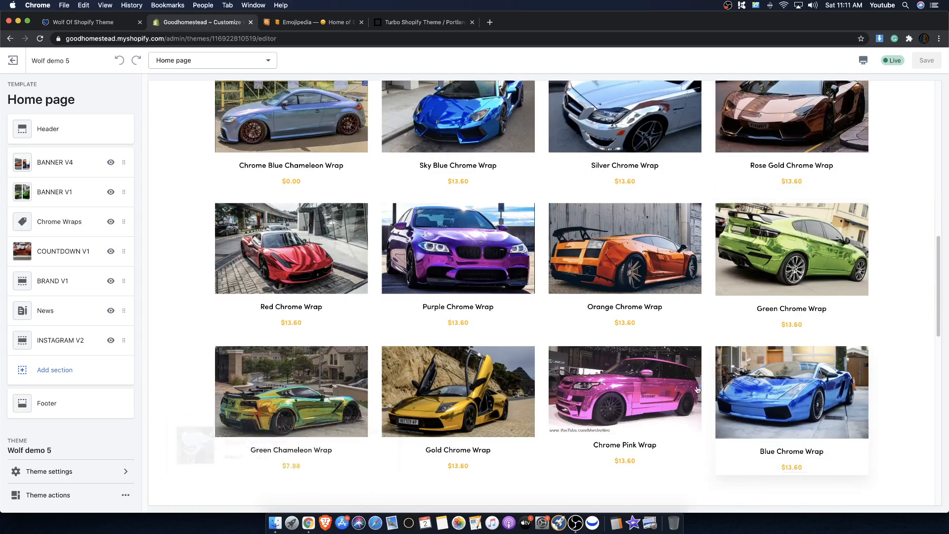
scroll(791, 420, up, 4)
scroll(548, 331, up, 20)
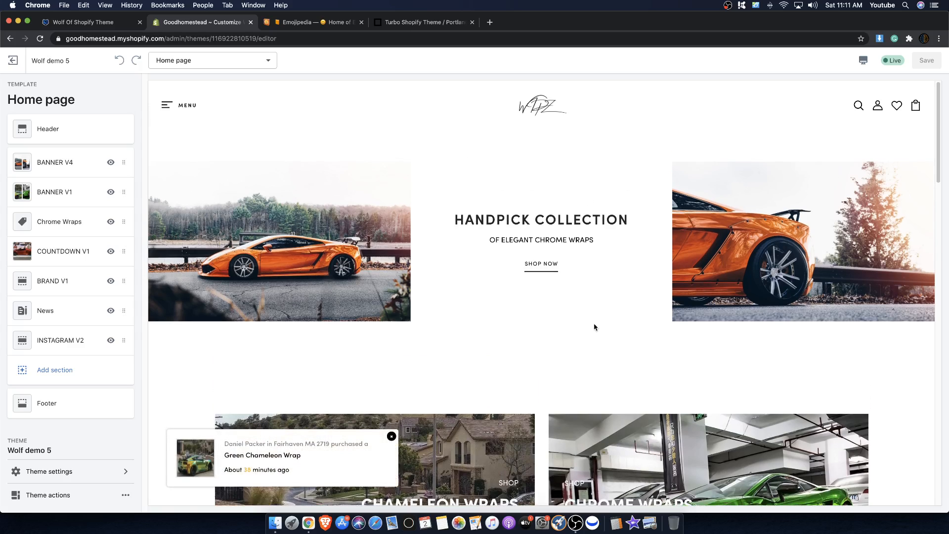
Examine the Chameleon Wraps and Chrome Wraps banners in the home page preview.
scroll(599, 392, down, 5)
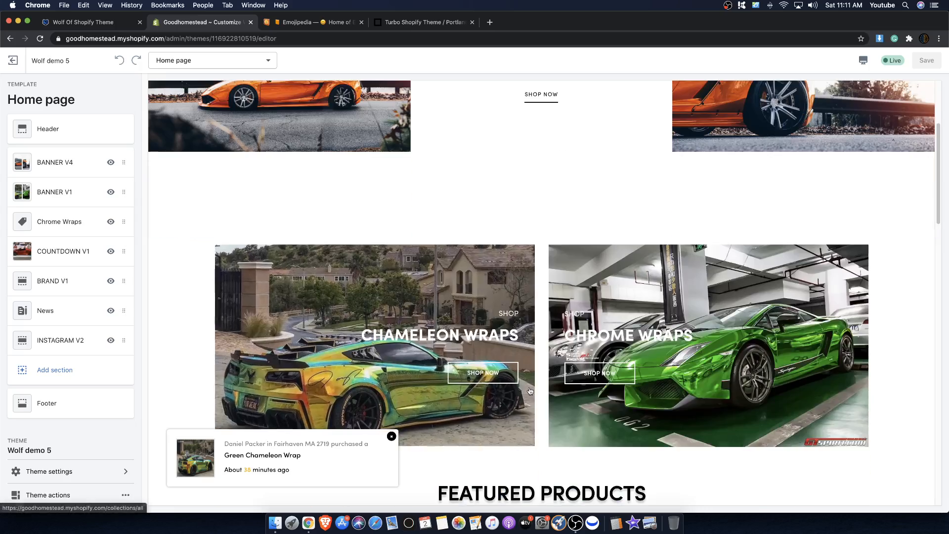
scroll(478, 322, down, 5)
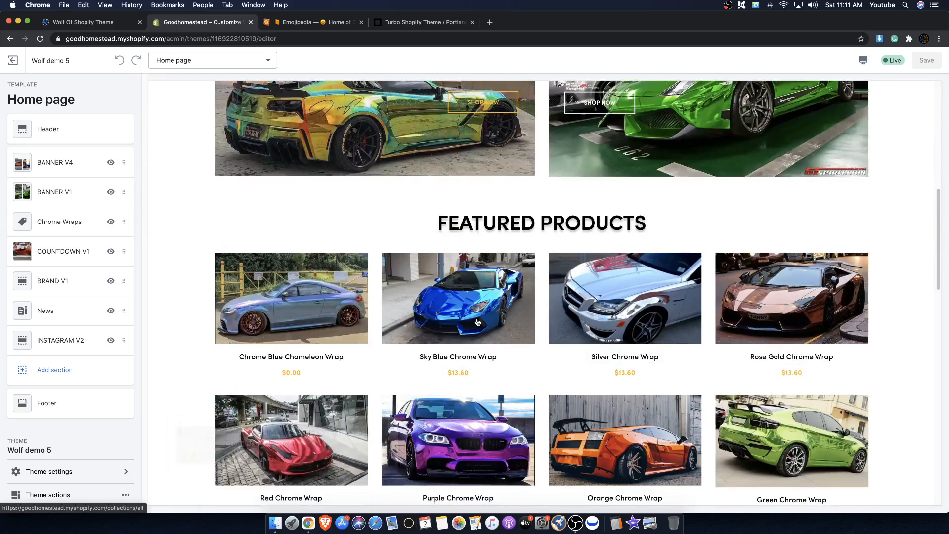
scroll(476, 325, up, 9)
scroll(475, 325, down, 2)
scroll(475, 326, down, 4)
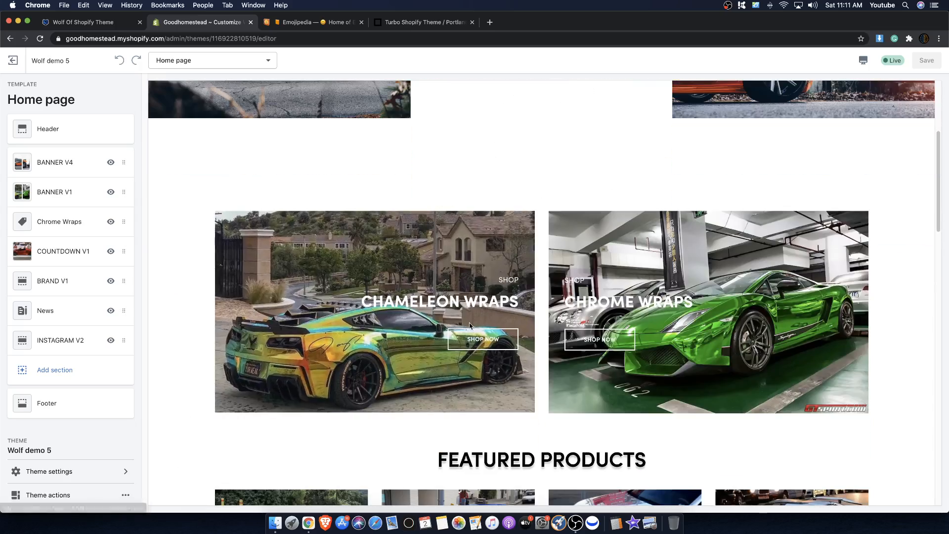
scroll(387, 288, down, 1)
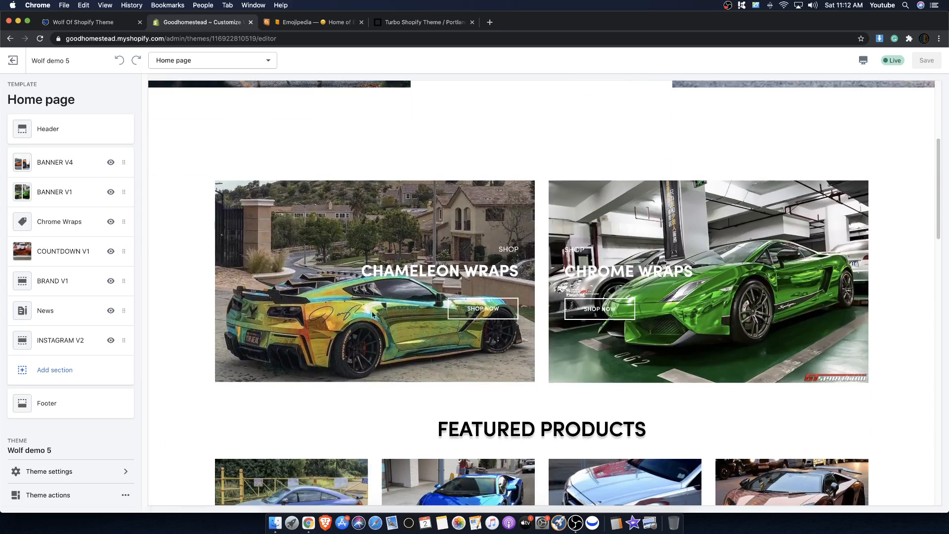
scroll(411, 302, down, 2)
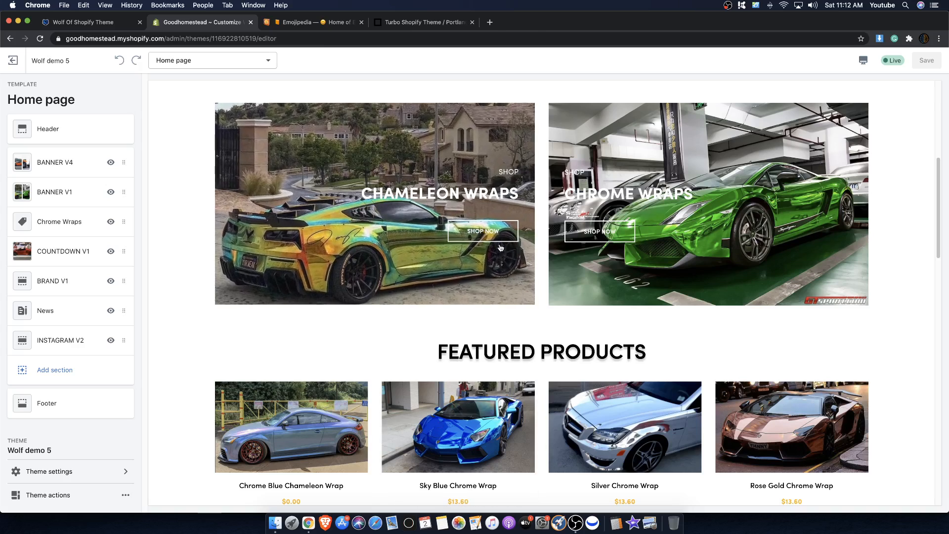
scroll(470, 269, up, 8)
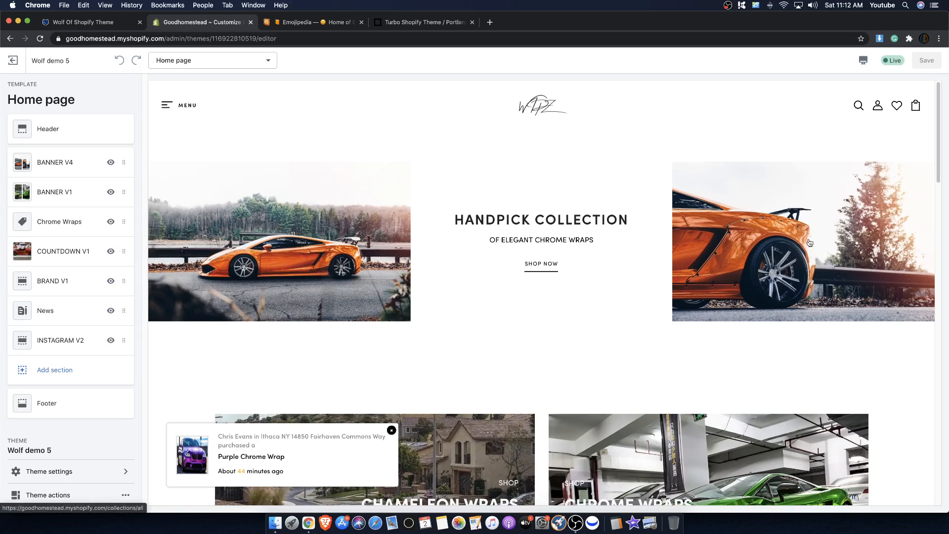
Compare the home page's collection banners with the featured products and the Sky Blue Chrome Wrap description overlay.
scroll(644, 269, down, 3)
scroll(644, 270, down, 3)
scroll(495, 346, down, 5)
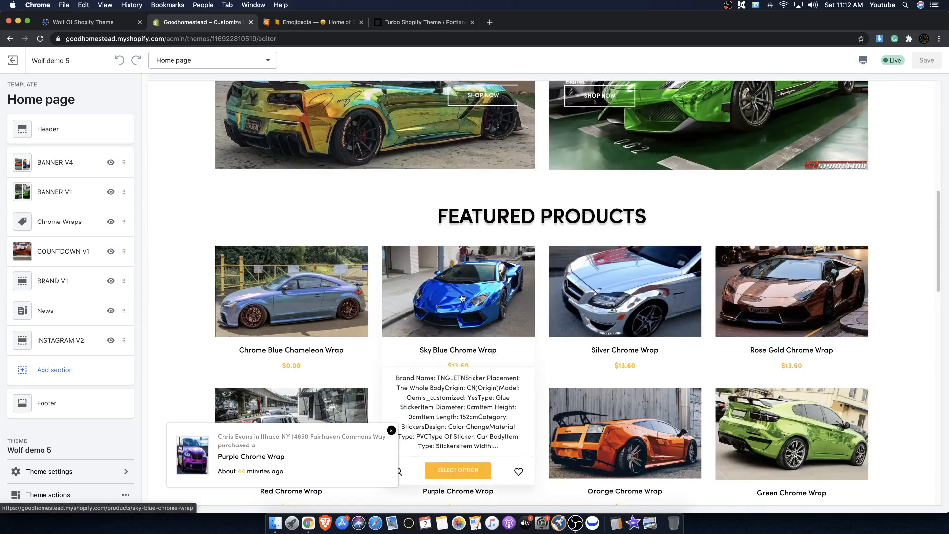
scroll(406, 168, up, 4)
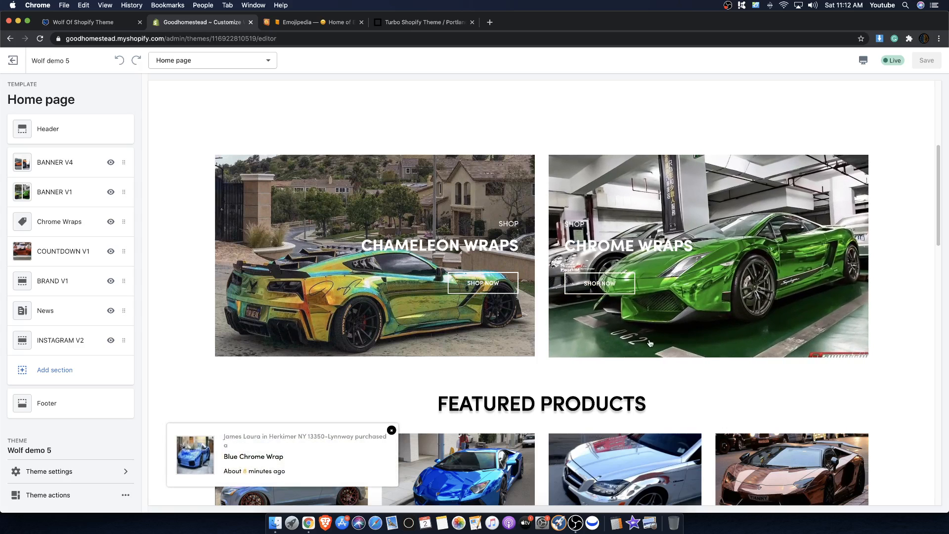
scroll(569, 257, down, 3)
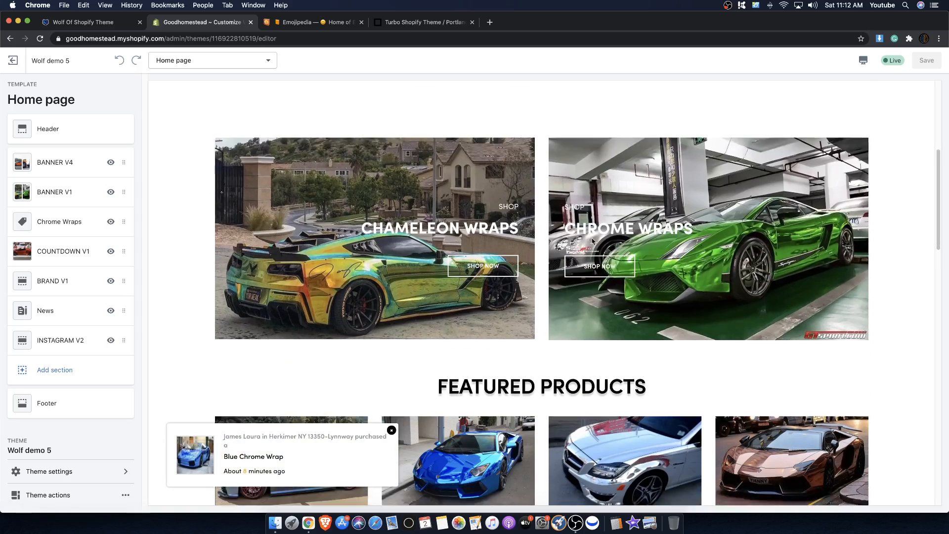
scroll(568, 252, down, 5)
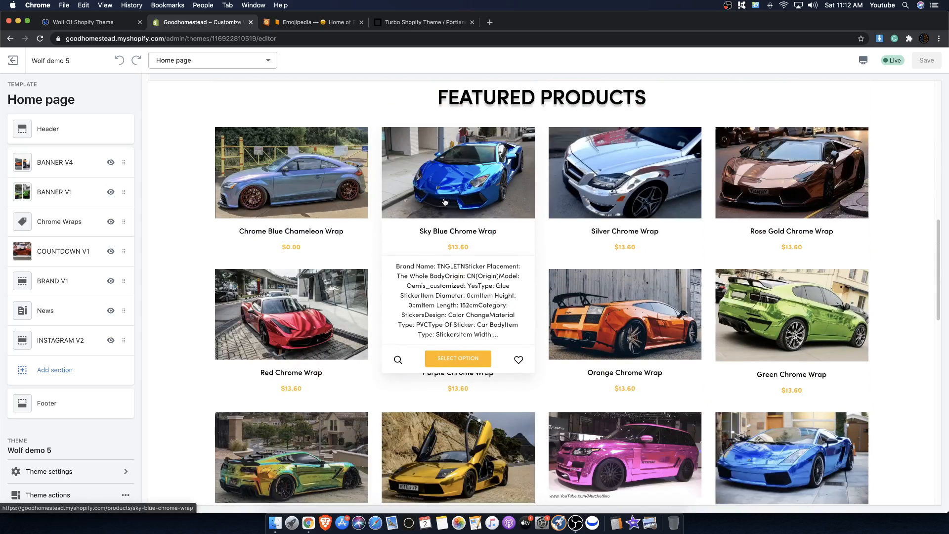
Examine the Featured Products heading and the product grid beneath it on the home page.
drag(437, 93, 650, 119)
scroll(594, 198, down, 2)
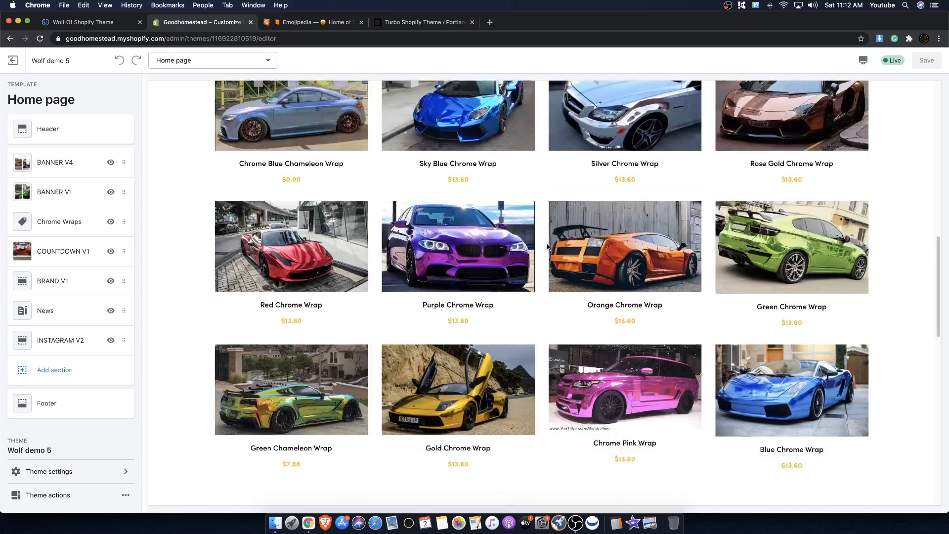
scroll(540, 252, up, 2)
scroll(463, 297, up, 9)
scroll(462, 297, down, 6)
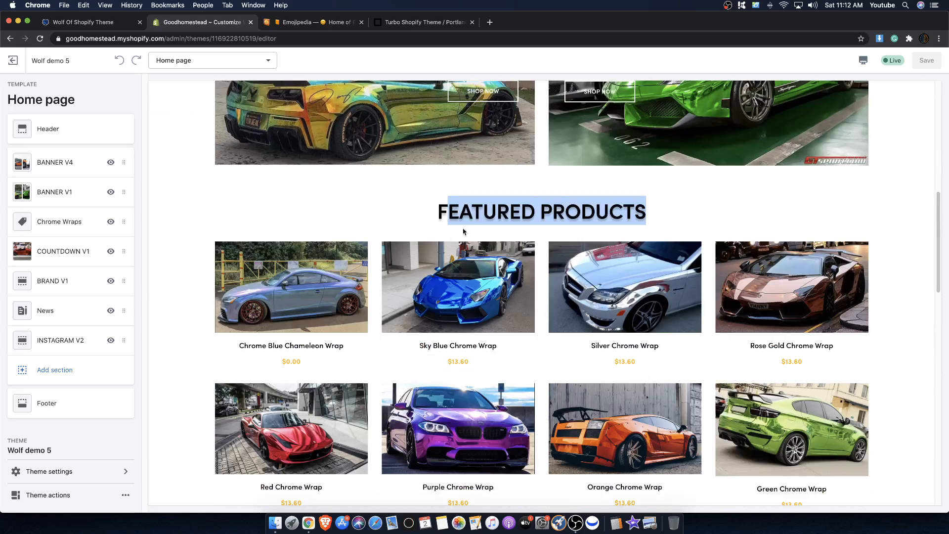
click(440, 214)
drag(496, 213, 661, 223)
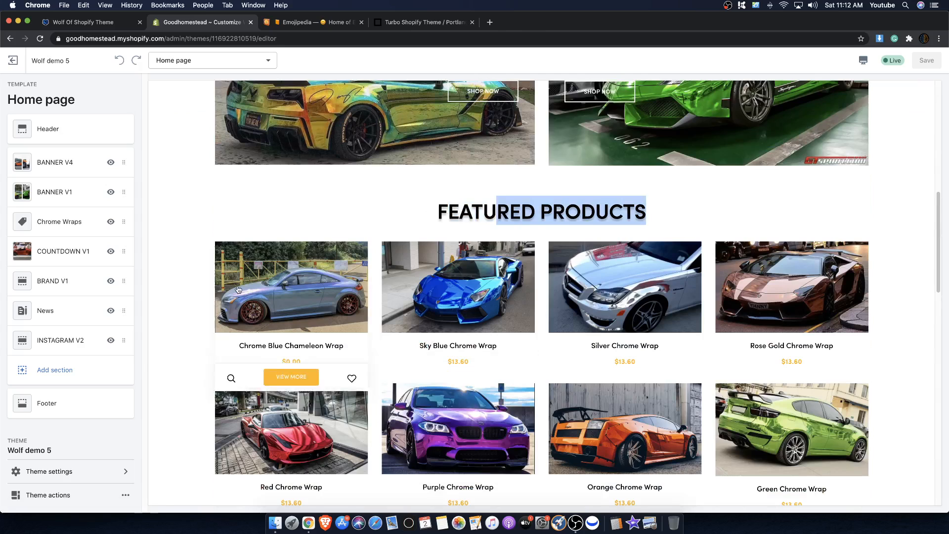
click(478, 219)
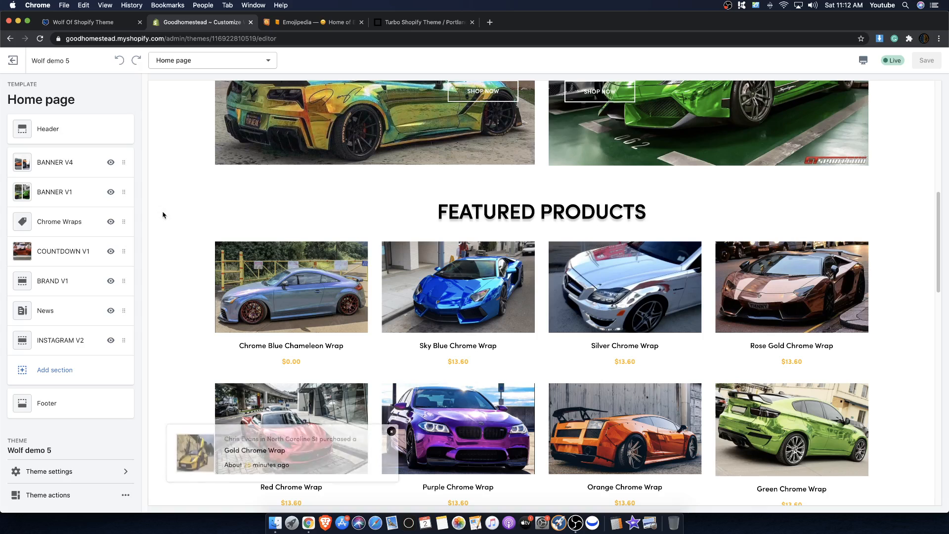
Browse the sections that can be added to the home page and preview the PRODUCT V1 section.
click(69, 373)
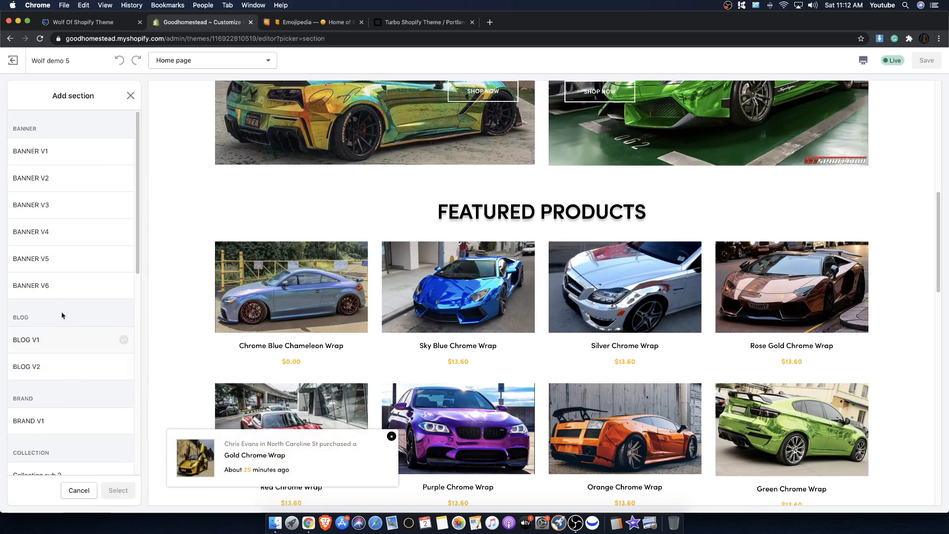
scroll(67, 307, down, 3)
scroll(71, 327, down, 6)
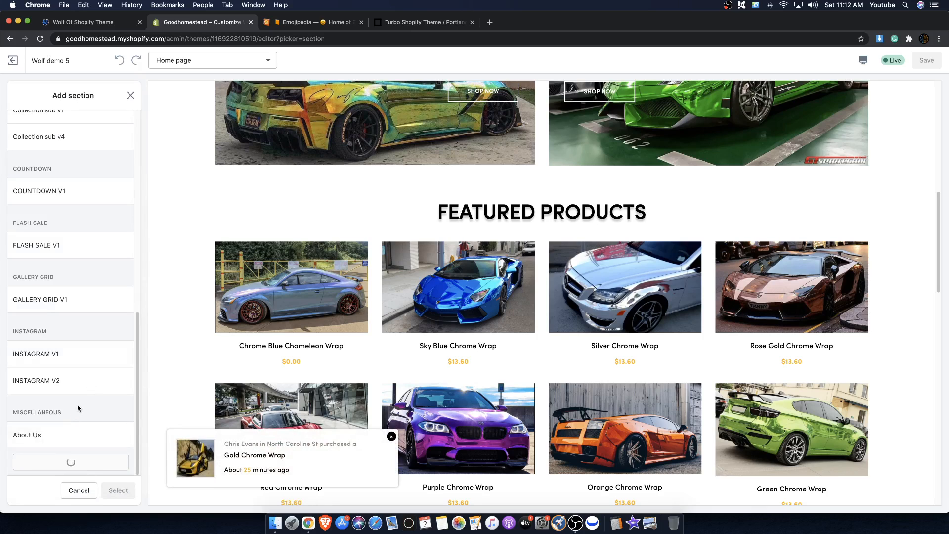
scroll(69, 402, down, 10)
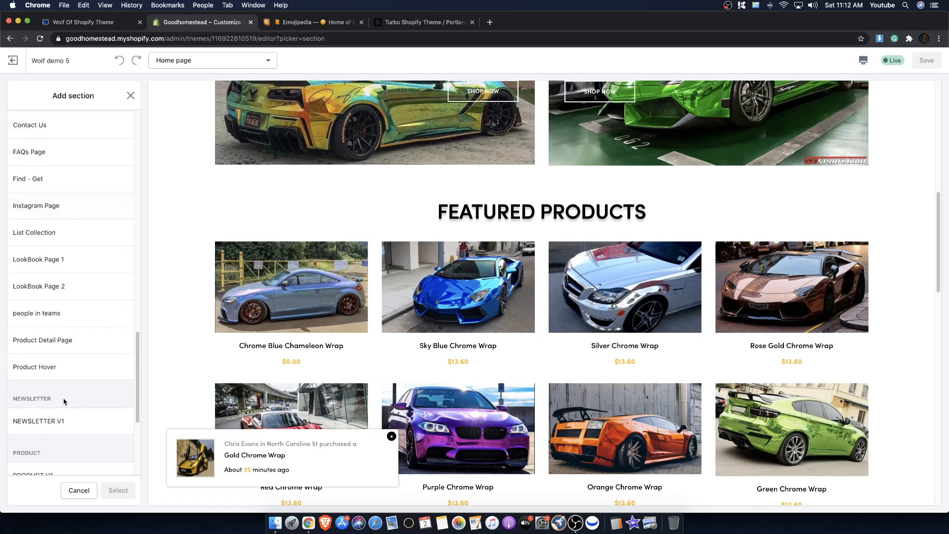
click(51, 267)
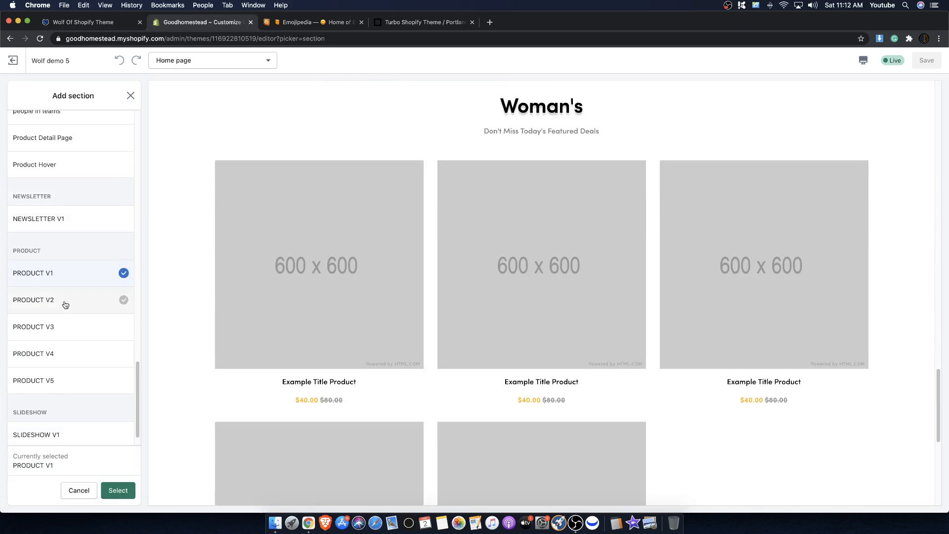
Preview the PRODUCT V2 and PRODUCT V3 sections, examining the Our Best Seller grid with its Men and Women tabs.
click(63, 301)
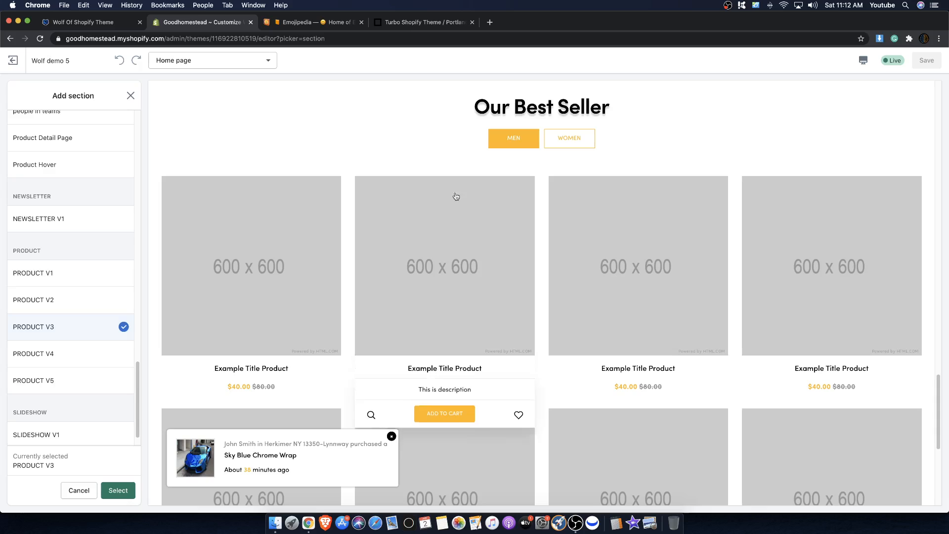
click(561, 140)
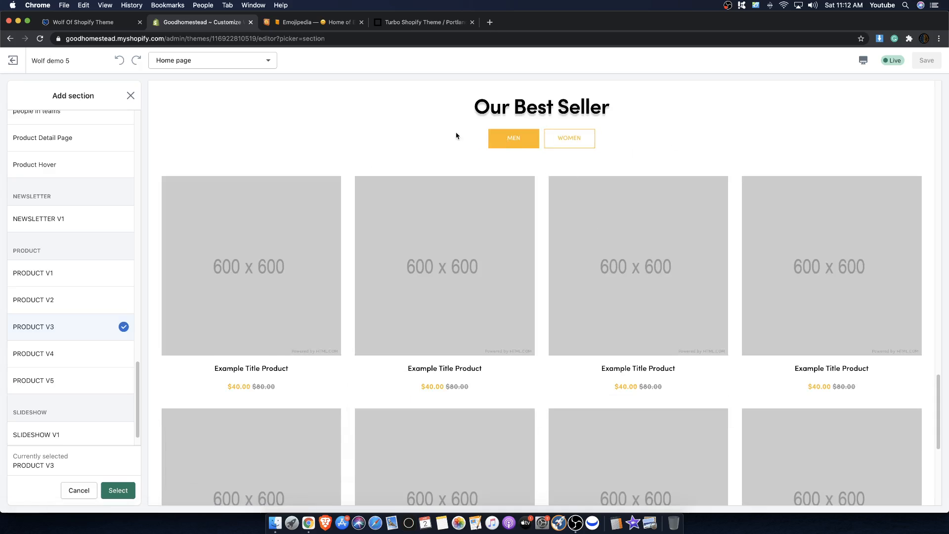
scroll(378, 128, up, 2)
scroll(354, 145, up, 3)
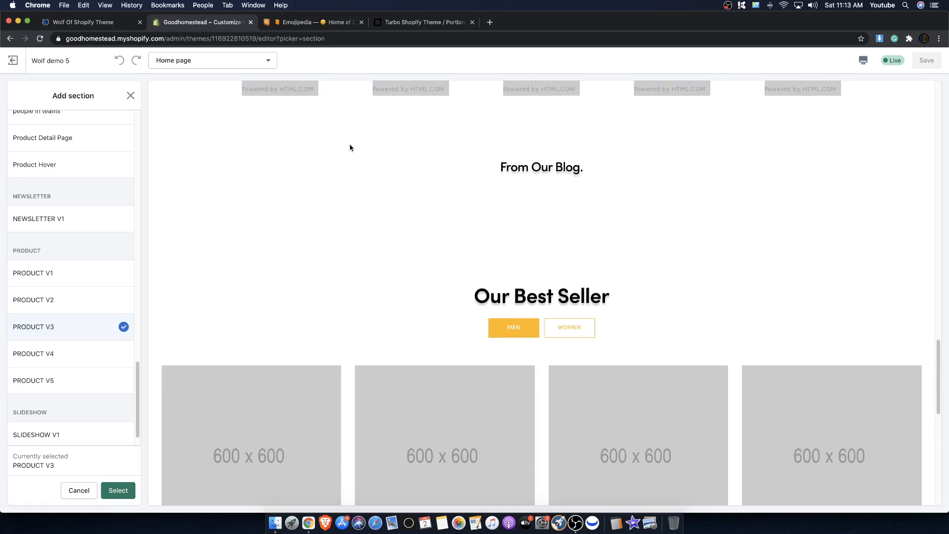
scroll(349, 149, up, 1)
scroll(337, 166, down, 3)
scroll(334, 169, down, 3)
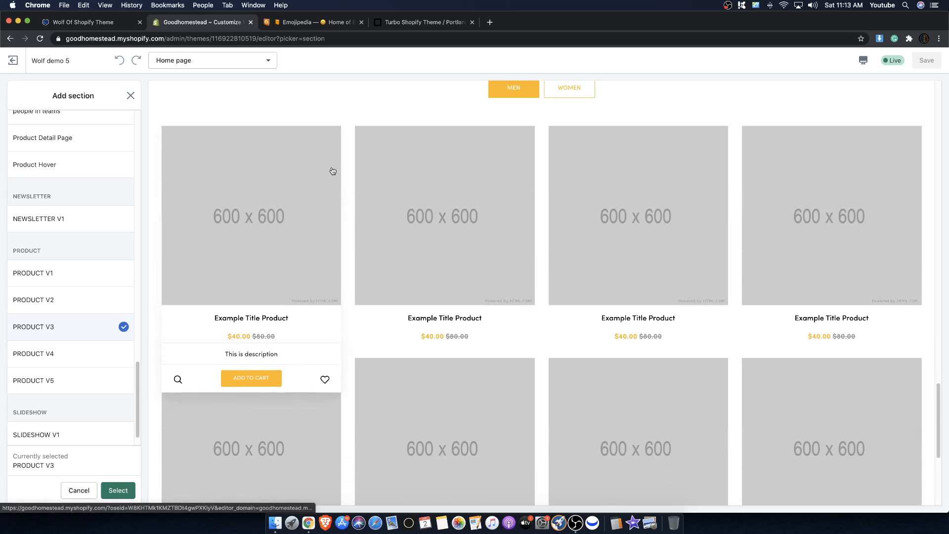
scroll(333, 170, up, 5)
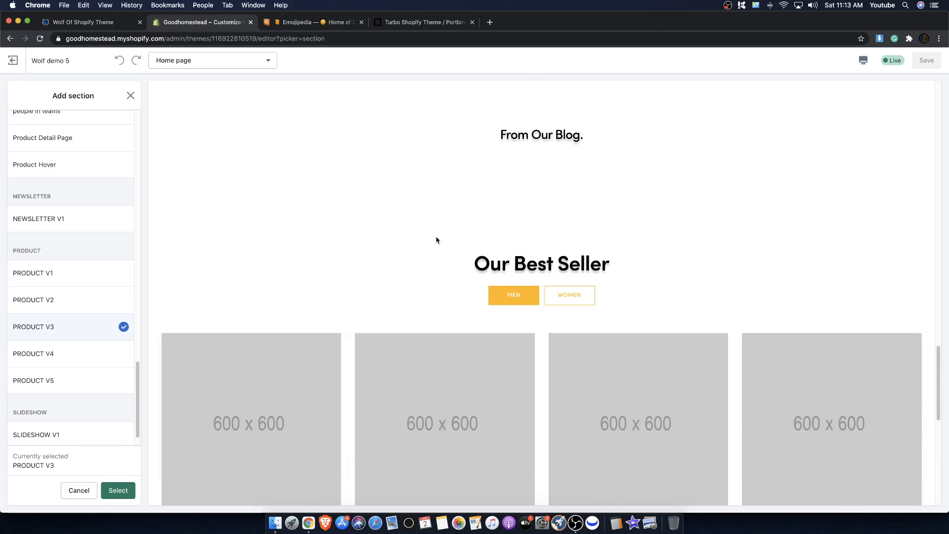
Compare the existing chrome wrap product grid with the PRODUCT V3 preview and show the Women products in Our Best Seller.
scroll(536, 299, up, 10)
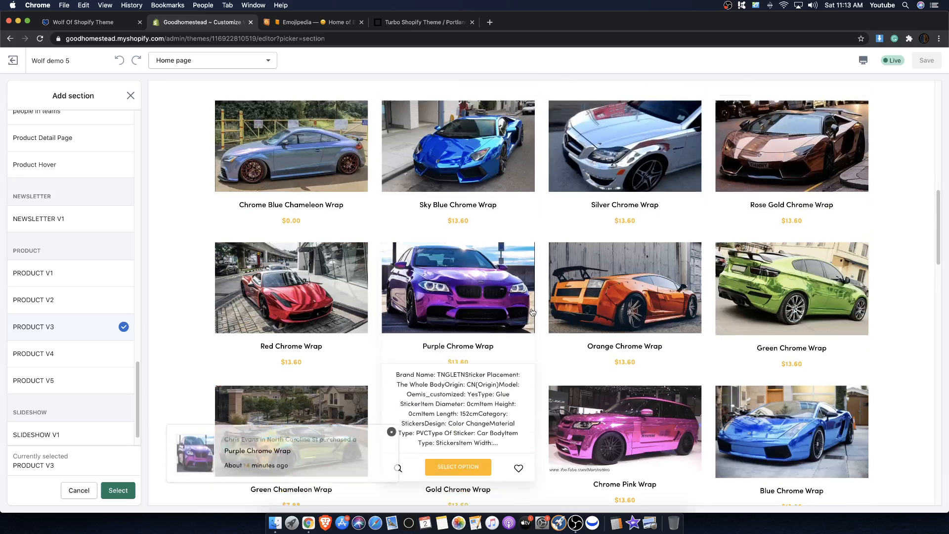
scroll(533, 312, up, 3)
scroll(346, 342, down, 6)
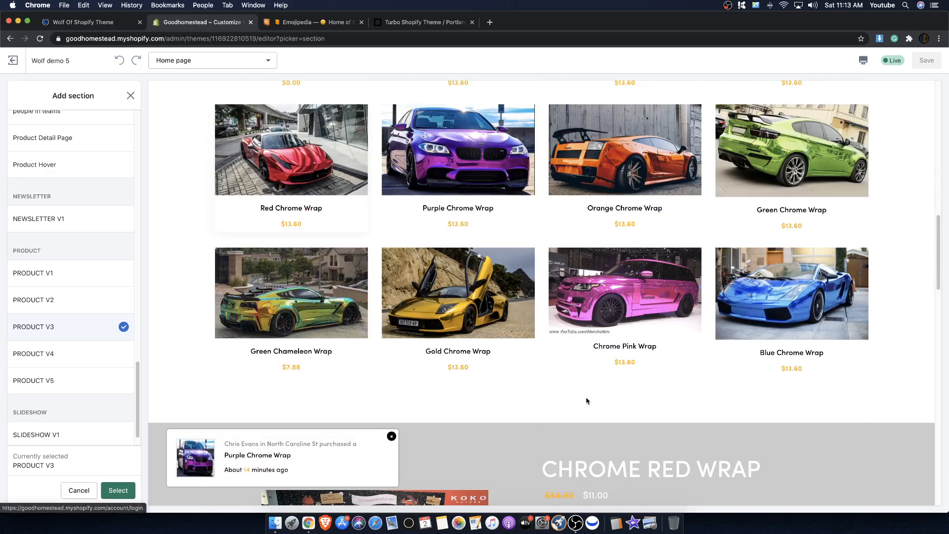
scroll(544, 399, up, 1)
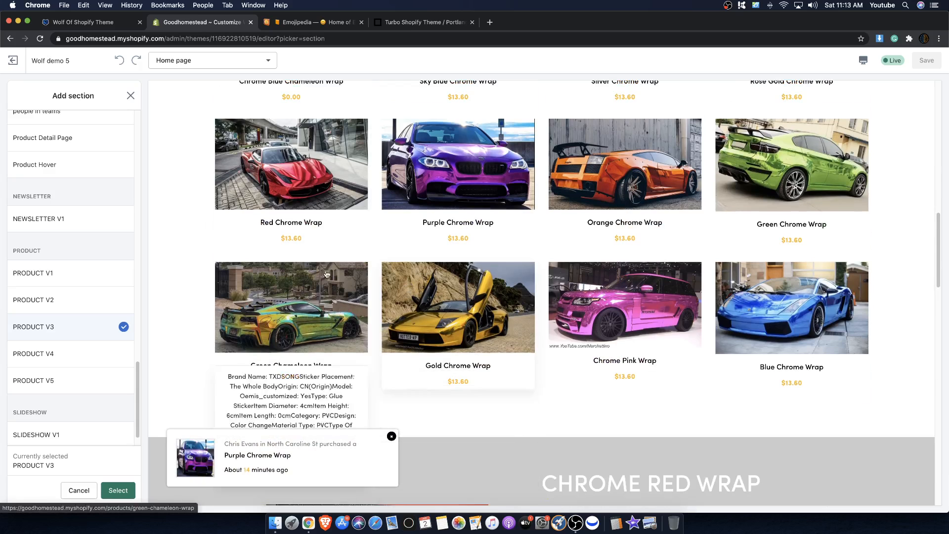
scroll(300, 337, down, 15)
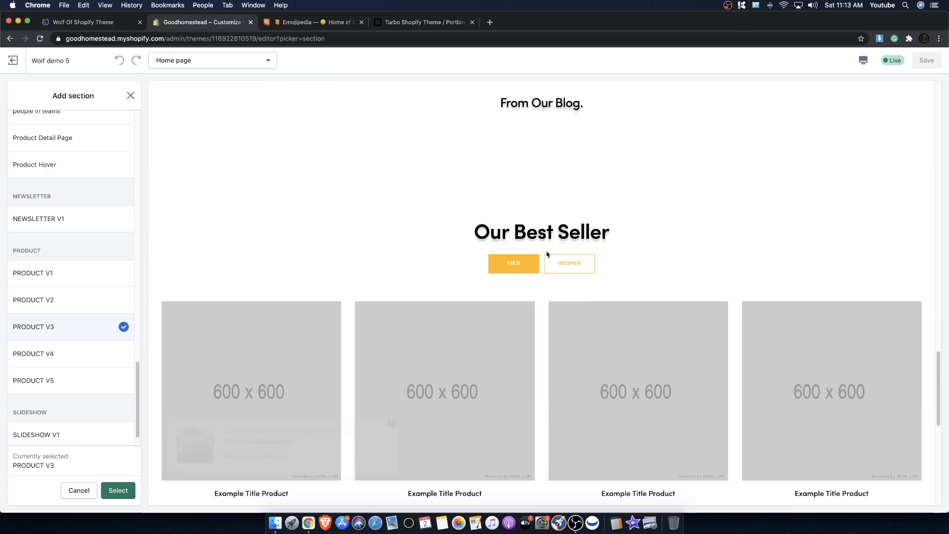
click(548, 261)
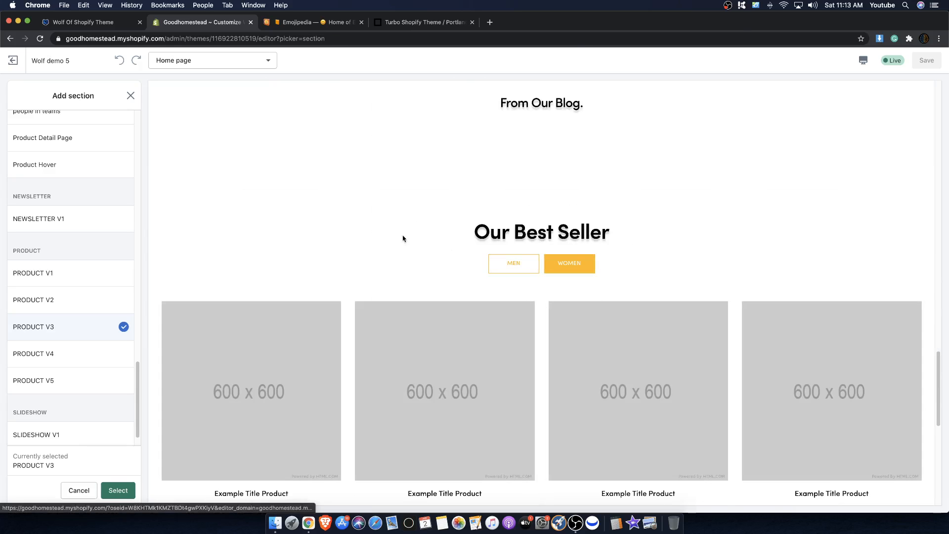
Preview the PRODUCT V4 Trending section, close the section list without adding one, and return to the Featured Products grid.
click(98, 354)
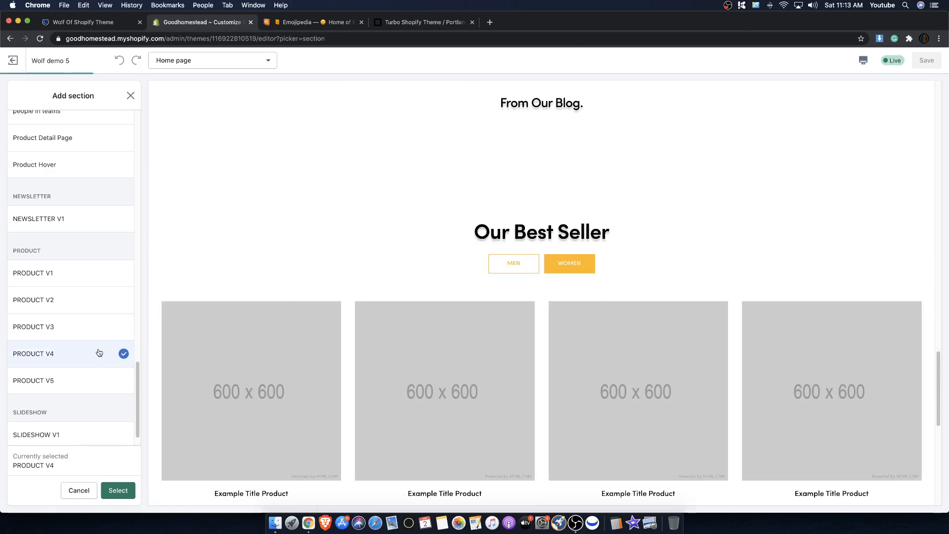
scroll(494, 277, down, 5)
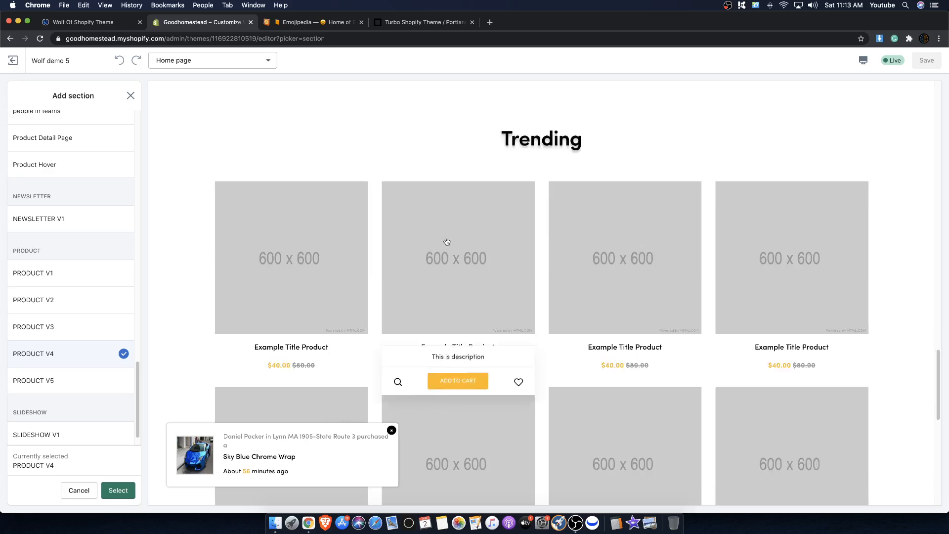
scroll(230, 313, down, 2)
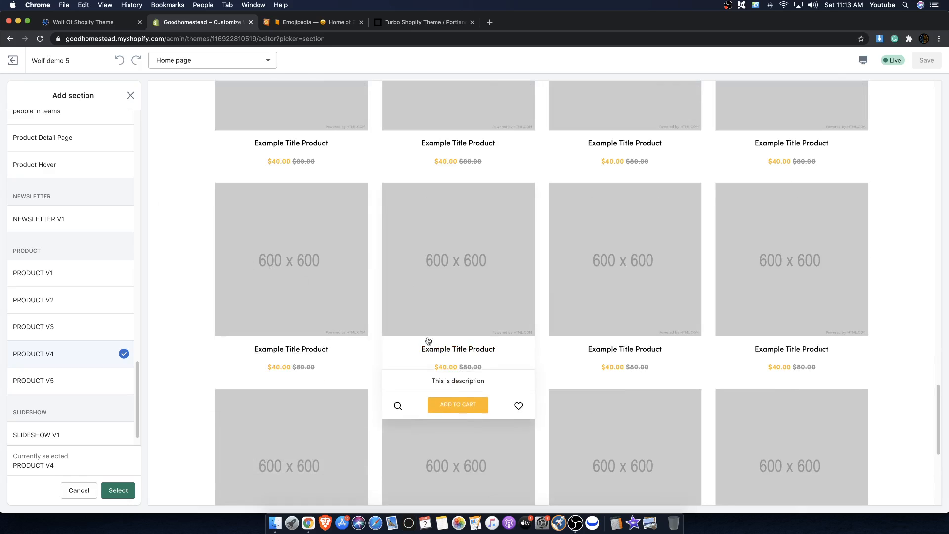
click(128, 95)
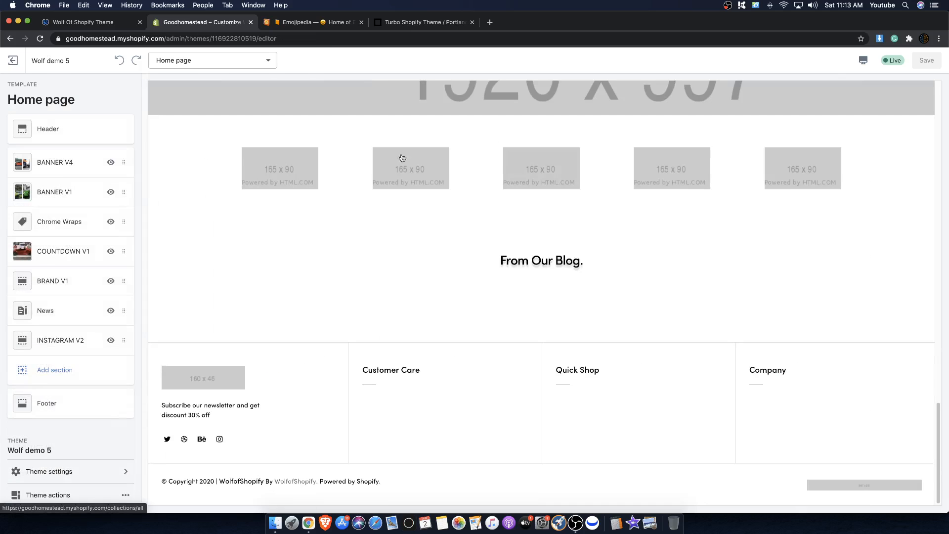
scroll(396, 159, up, 10)
scroll(394, 320, down, 3)
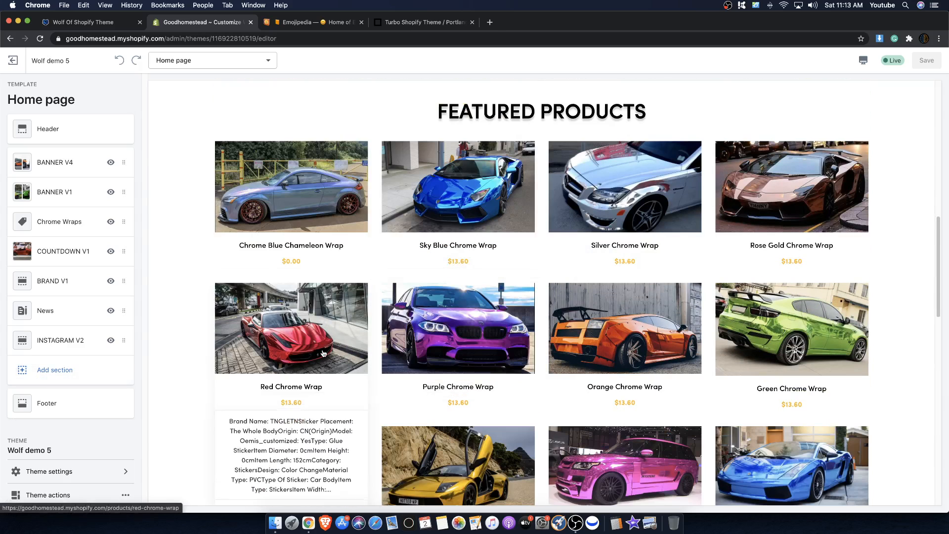
Open YouTube in a new tab and search for "wolfofshopify ecom warriors".
click(490, 22)
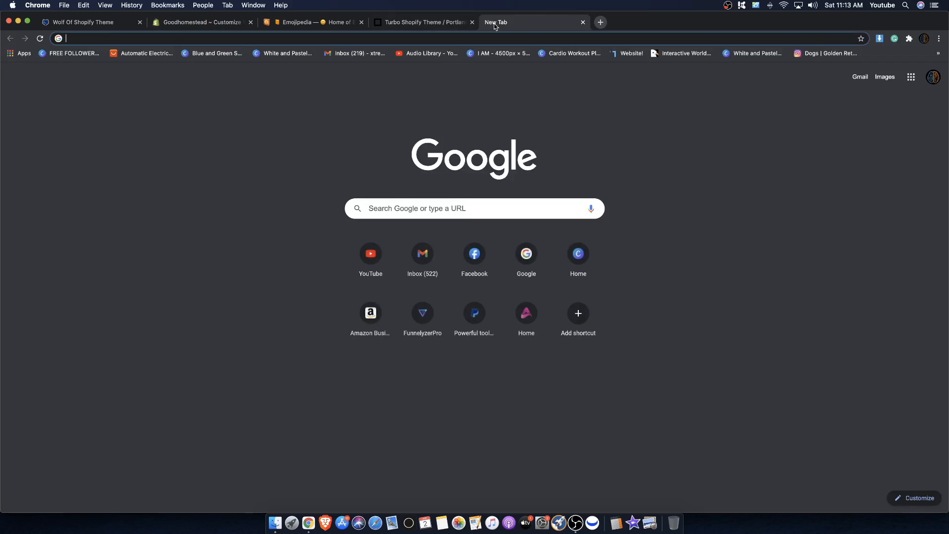
text(you)
key(Return)
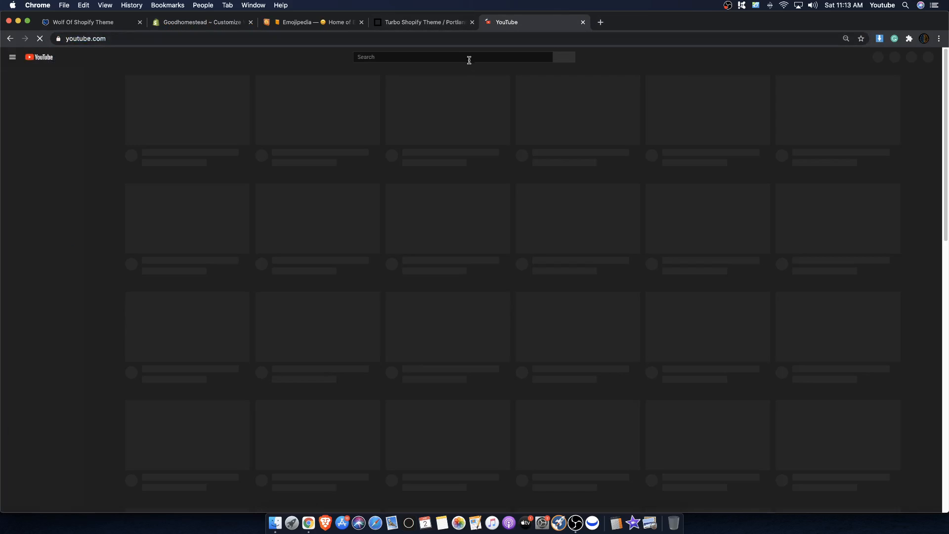
click(469, 57)
text(wolfofs)
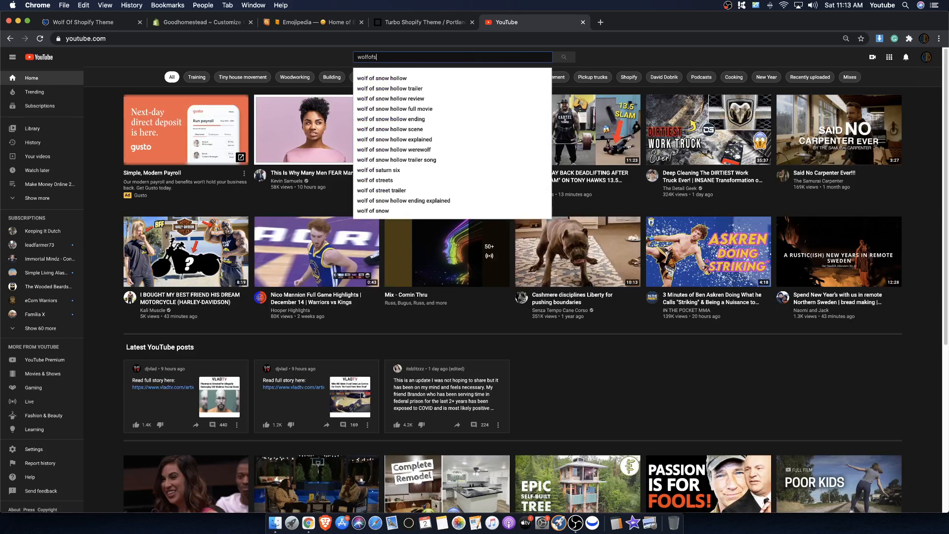
text(ho)
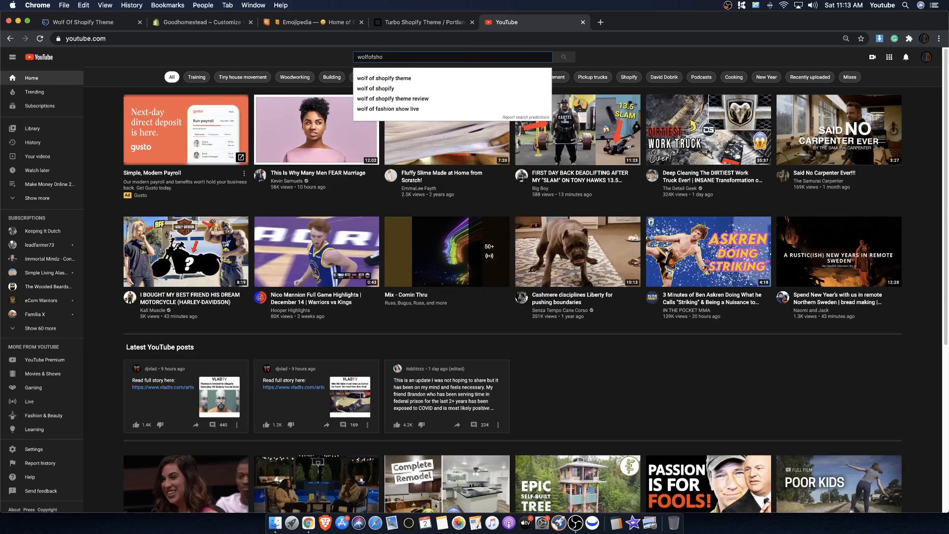
text(pify ecom warriors)
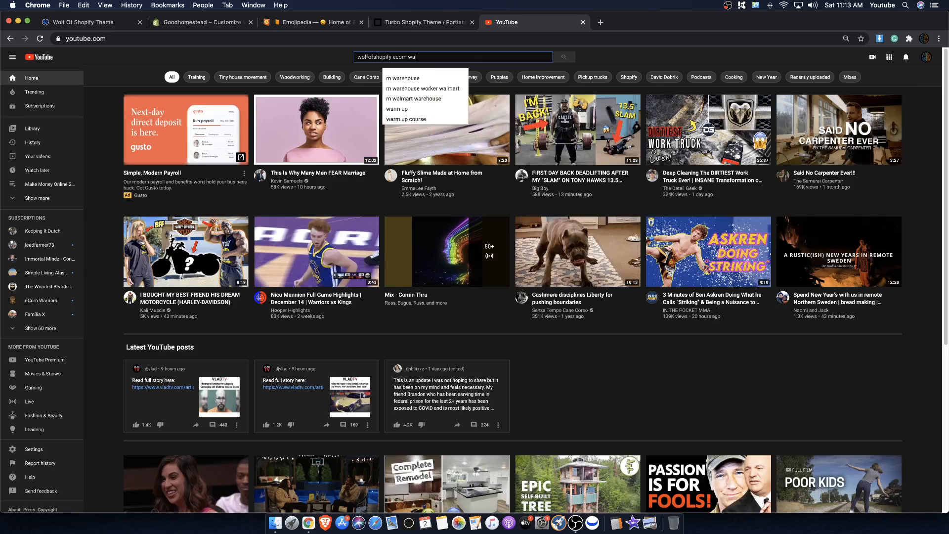
key(Return)
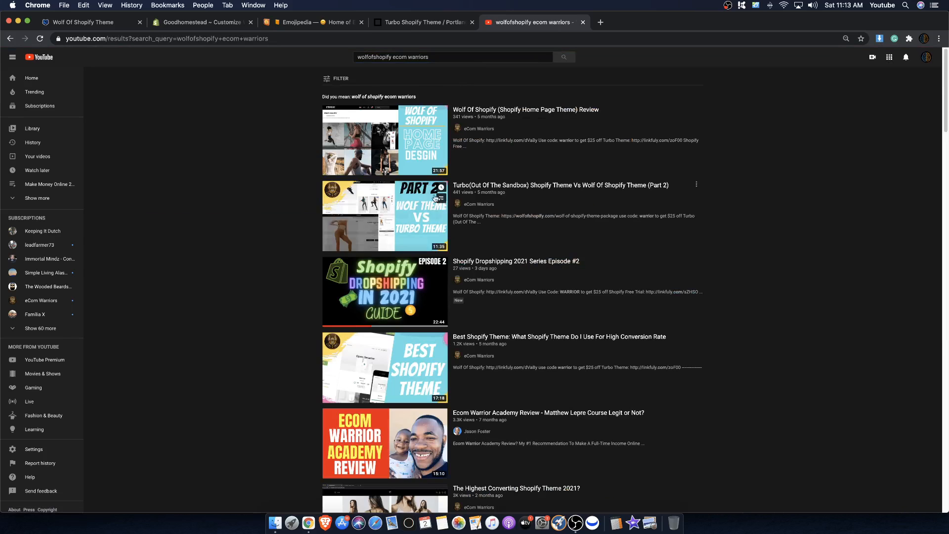
Open the eCom Warriors channel and show its uploaded videos.
click(475, 280)
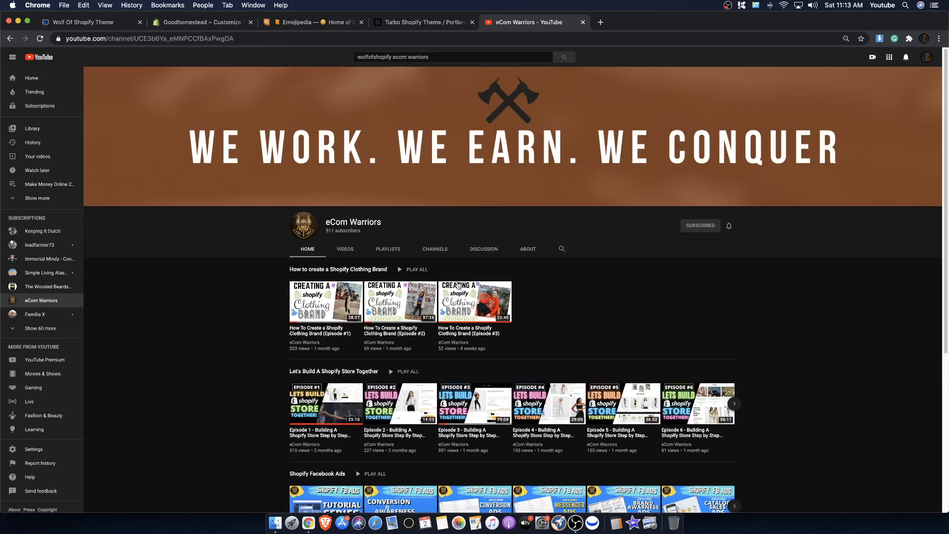
click(345, 249)
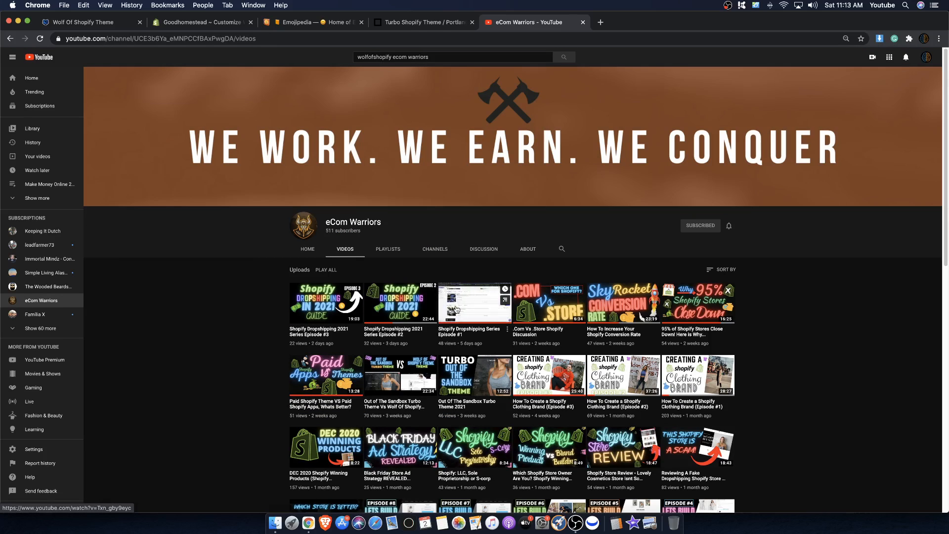
Return to the Goodhomestead theme editor, look over the home page, and switch the template to Product pages.
click(184, 23)
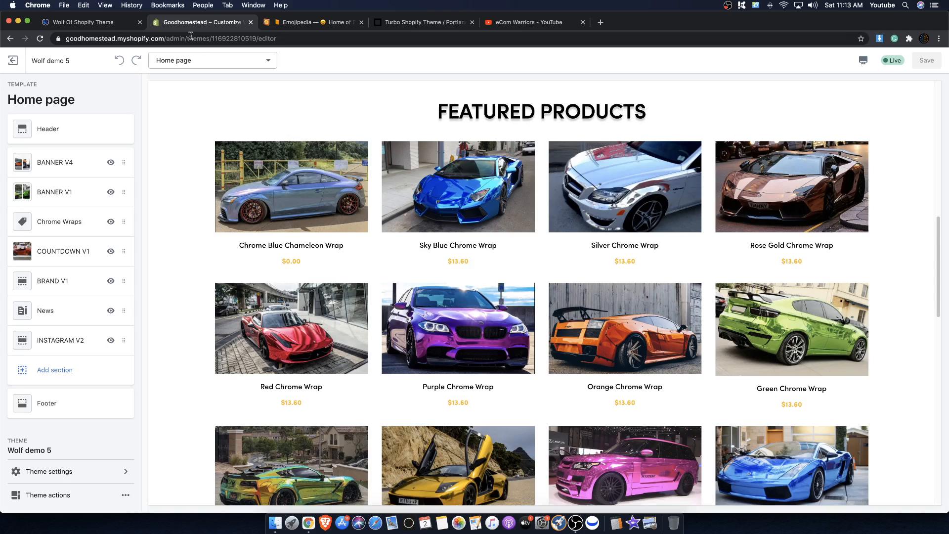
scroll(331, 339, down, 3)
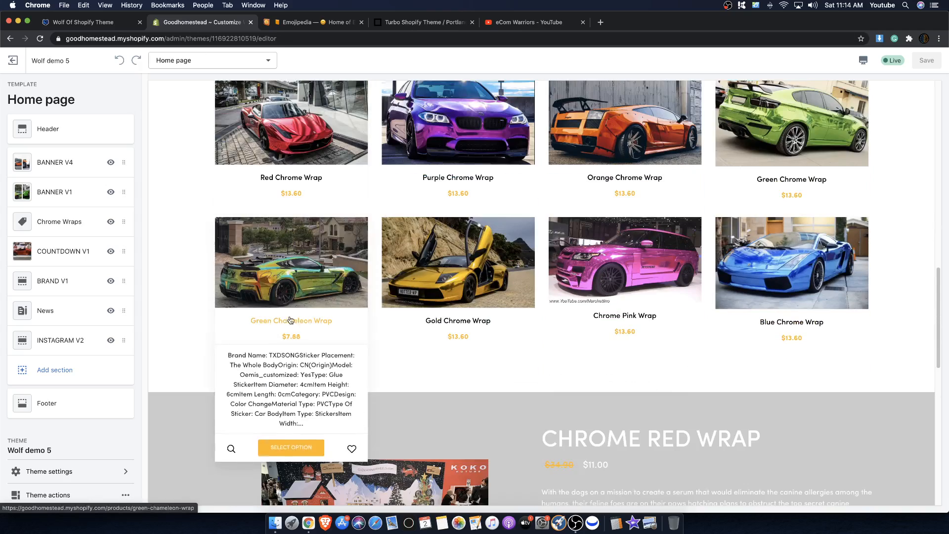
scroll(297, 297, up, 15)
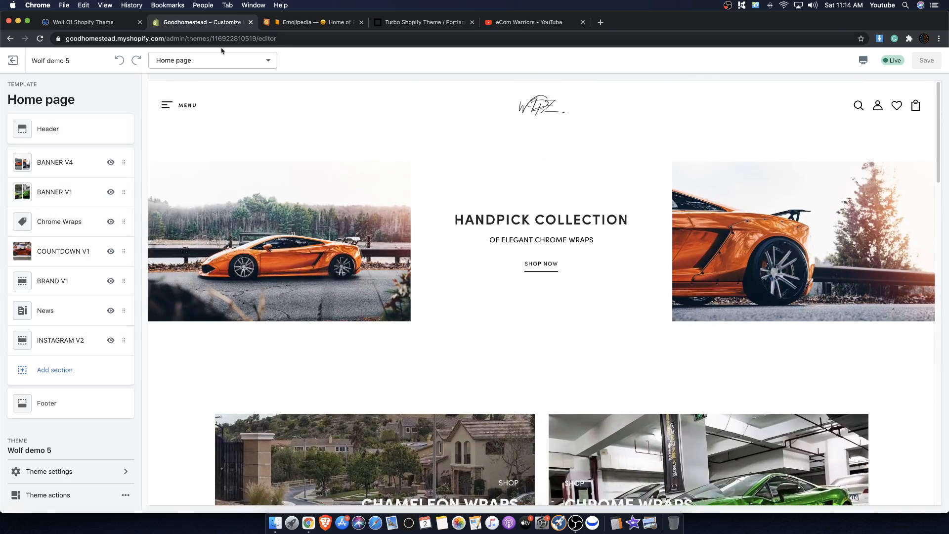
click(220, 61)
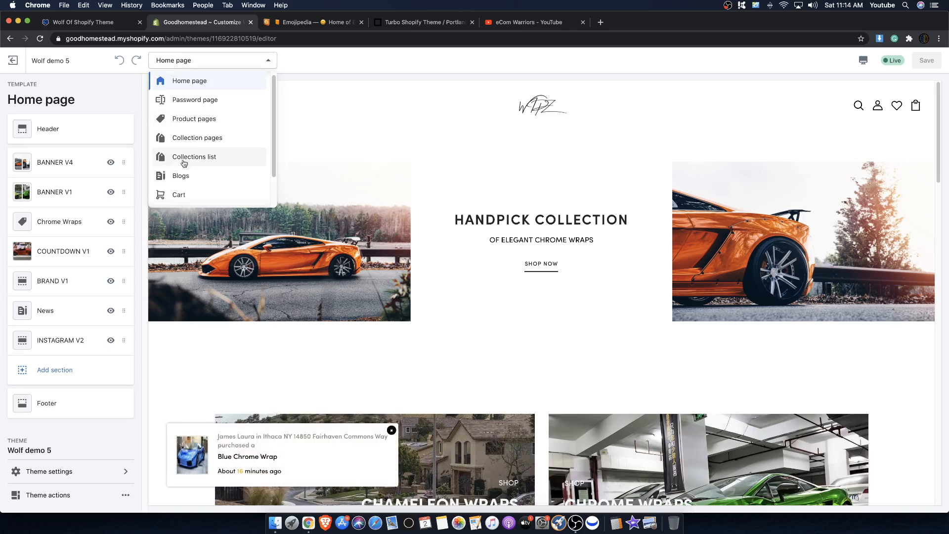
scroll(185, 143, down, 1)
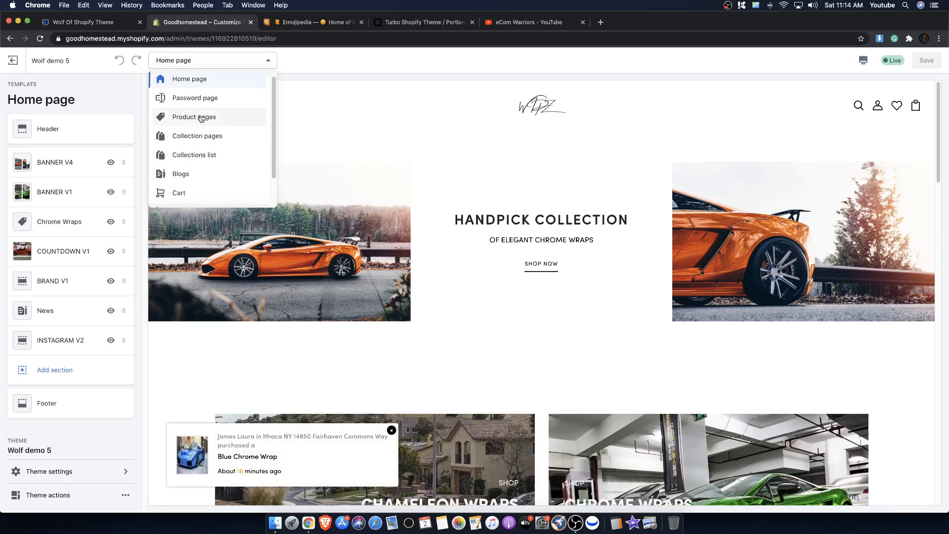
click(201, 118)
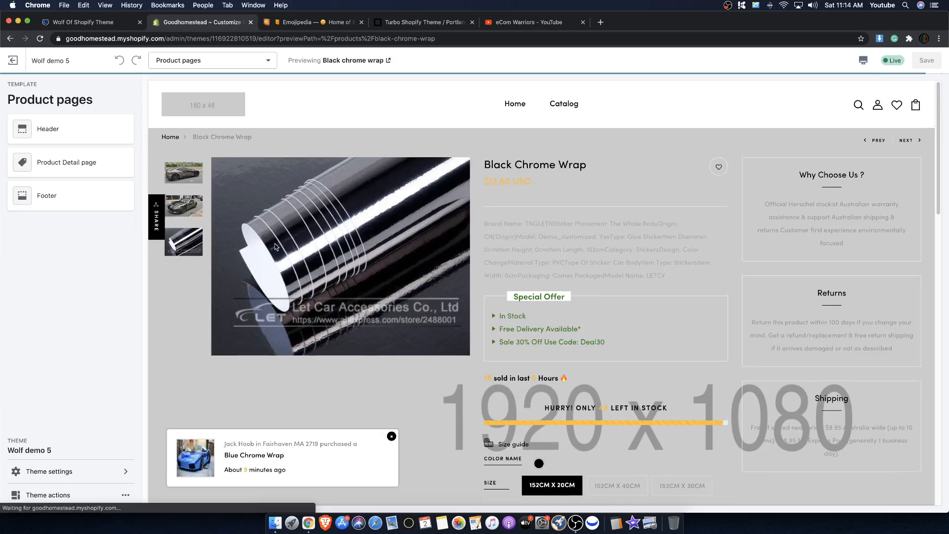
Examine the Black Chrome Wrap product page, including its special offer, stock bar, size options and purchase buttons.
scroll(194, 265, down, 5)
scroll(195, 266, up, 5)
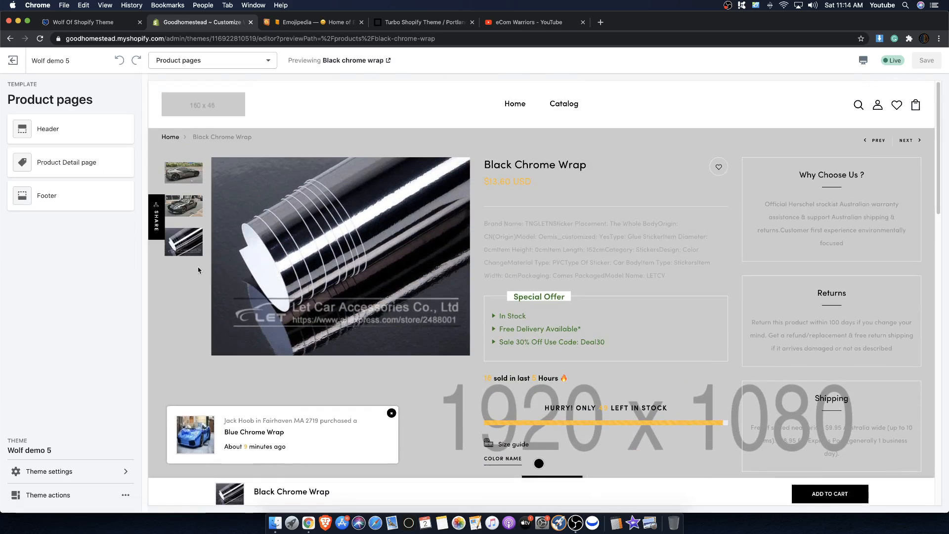
scroll(254, 172, down, 10)
scroll(255, 172, up, 4)
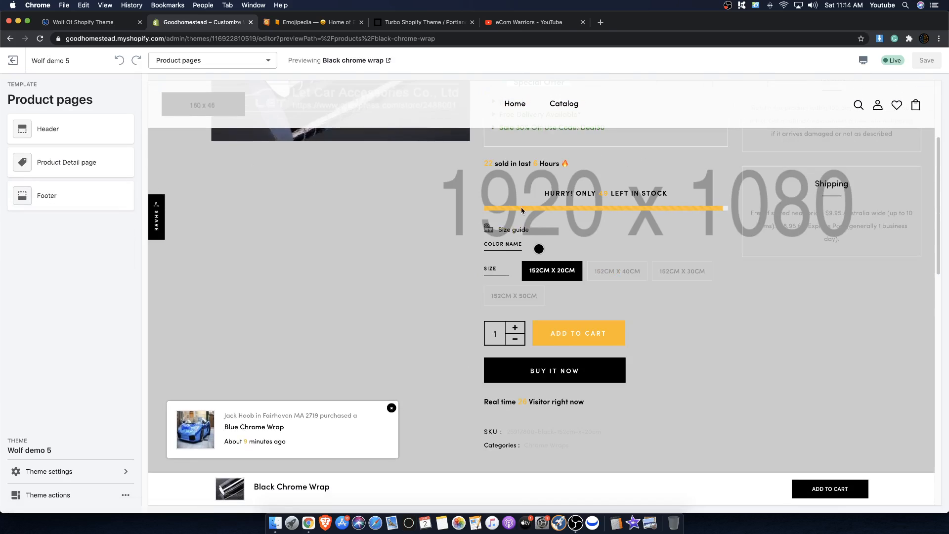
Look over the Black Chrome Wrap product page and open the Product Detail page section settings.
scroll(534, 328, up, 10)
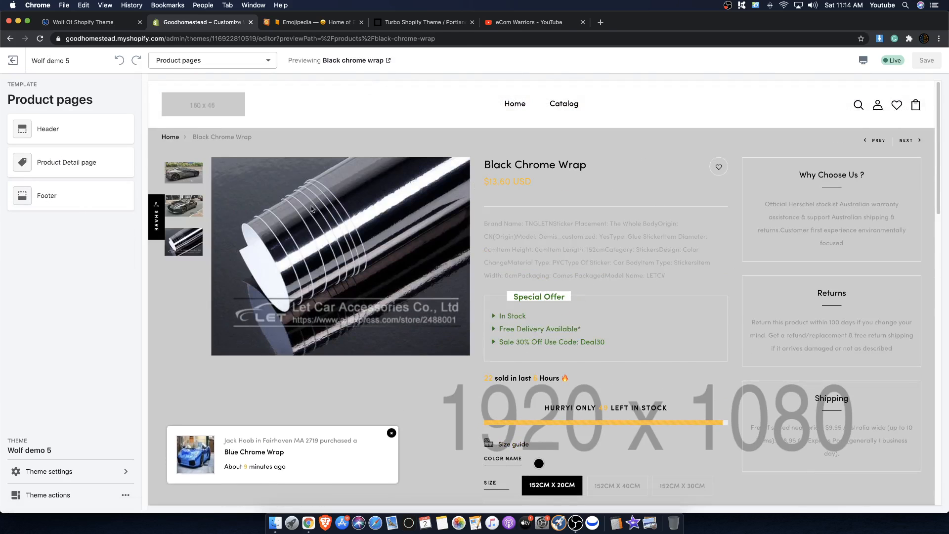
scroll(424, 284, down, 12)
scroll(458, 270, up, 6)
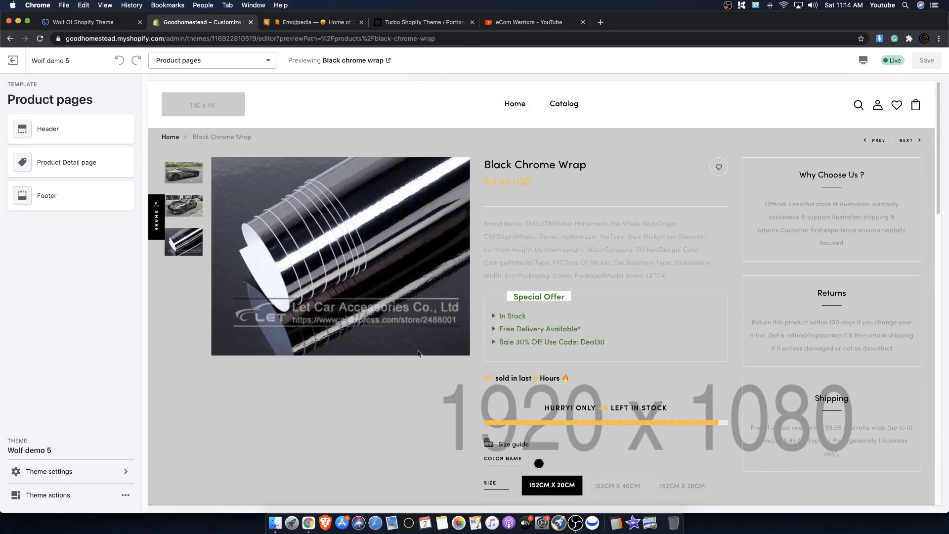
scroll(418, 353, down, 3)
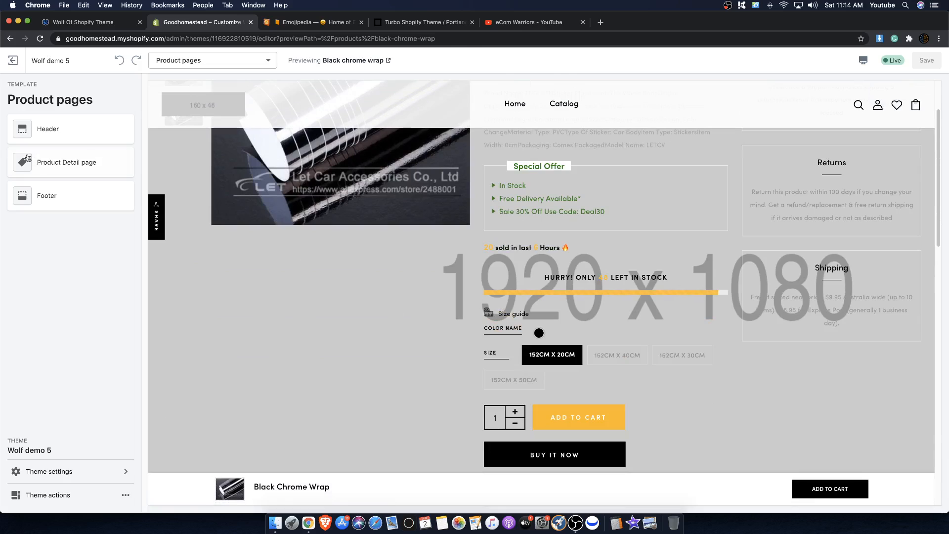
click(58, 162)
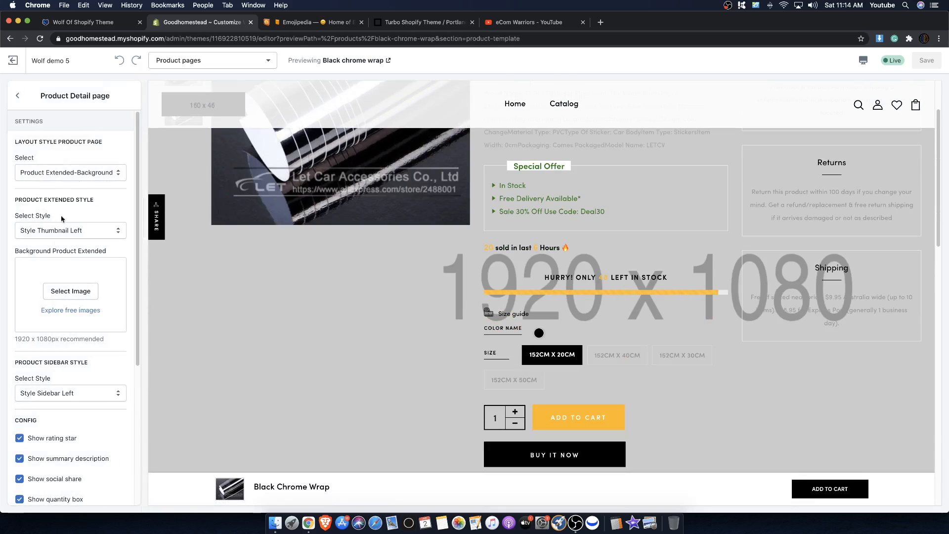
Preview the first library car photo as the extended product background and close the image library without applying it.
click(78, 289)
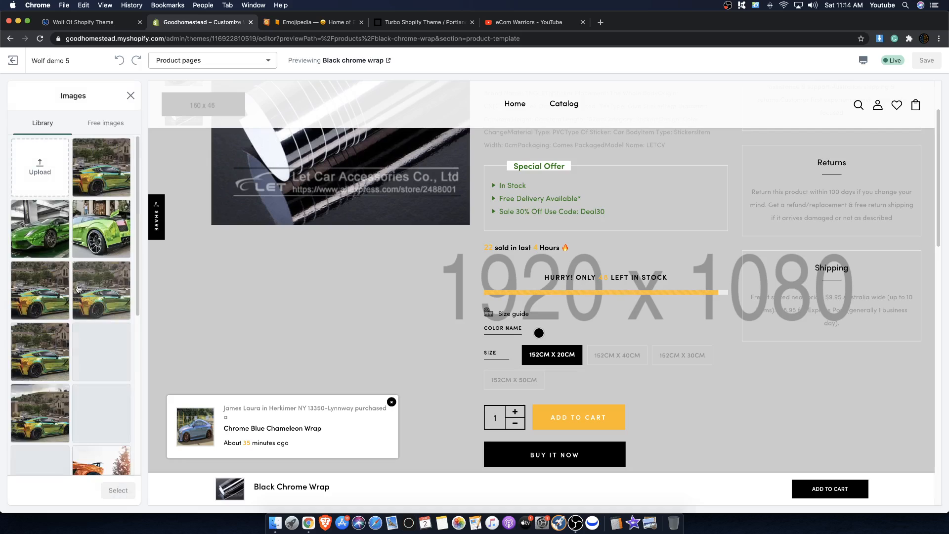
click(101, 153)
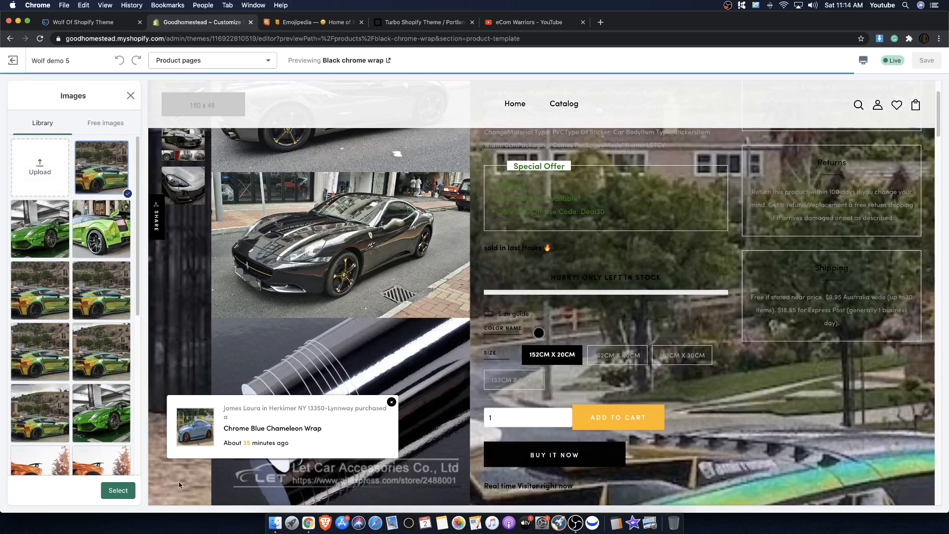
scroll(511, 285, down, 5)
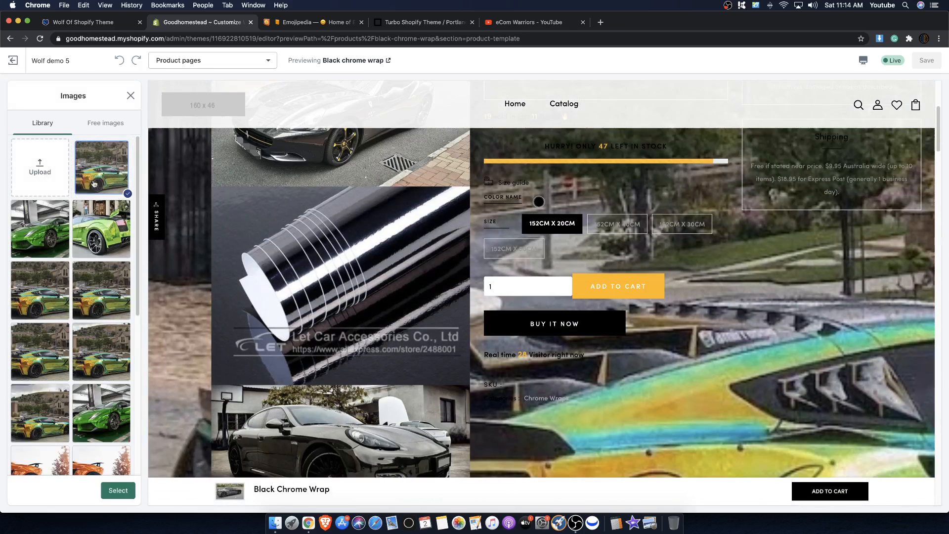
scroll(613, 310, down, 10)
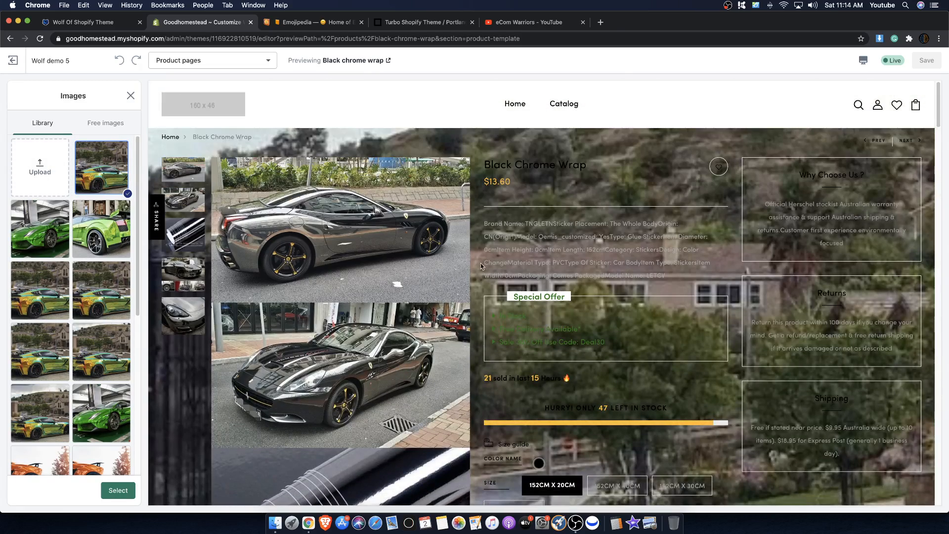
click(125, 99)
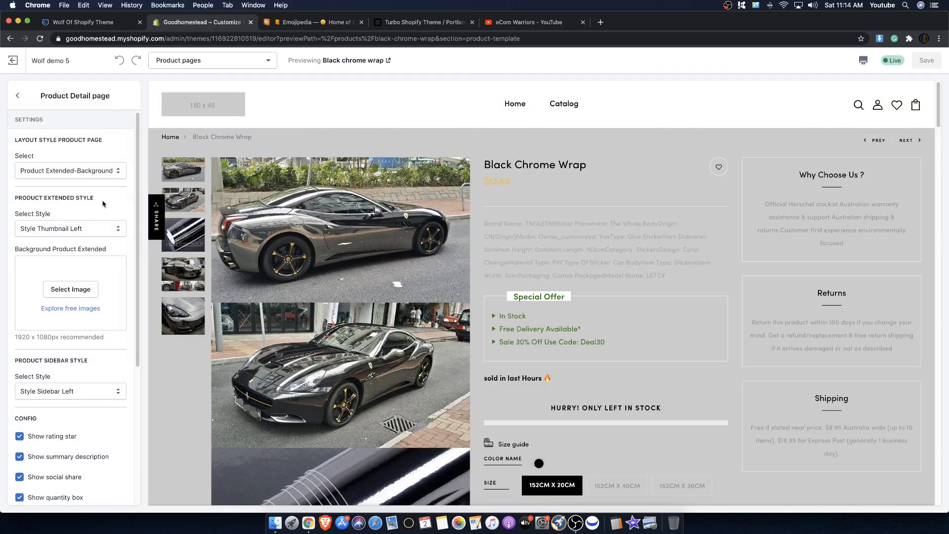
Try the Product Extended layout style, and switch the product page layout to Product Sidebar.
click(64, 171)
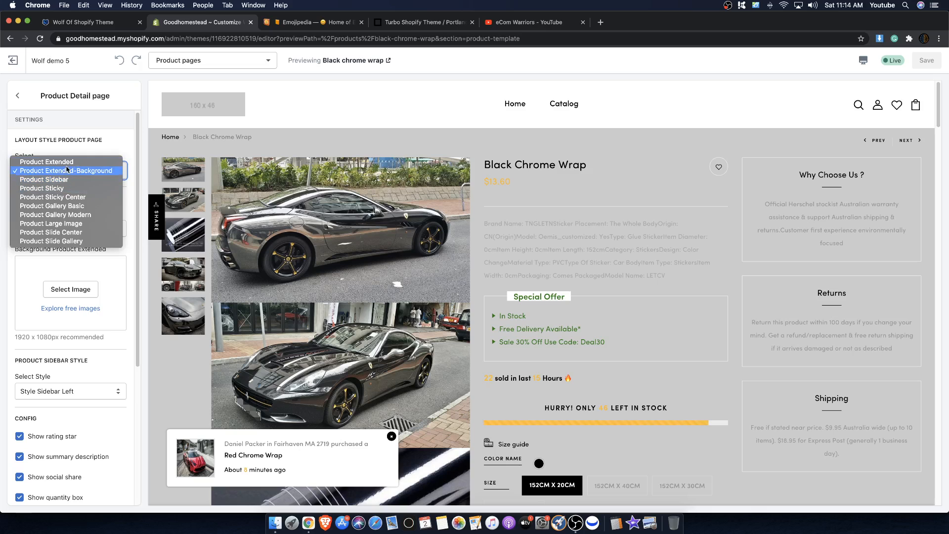
click(68, 163)
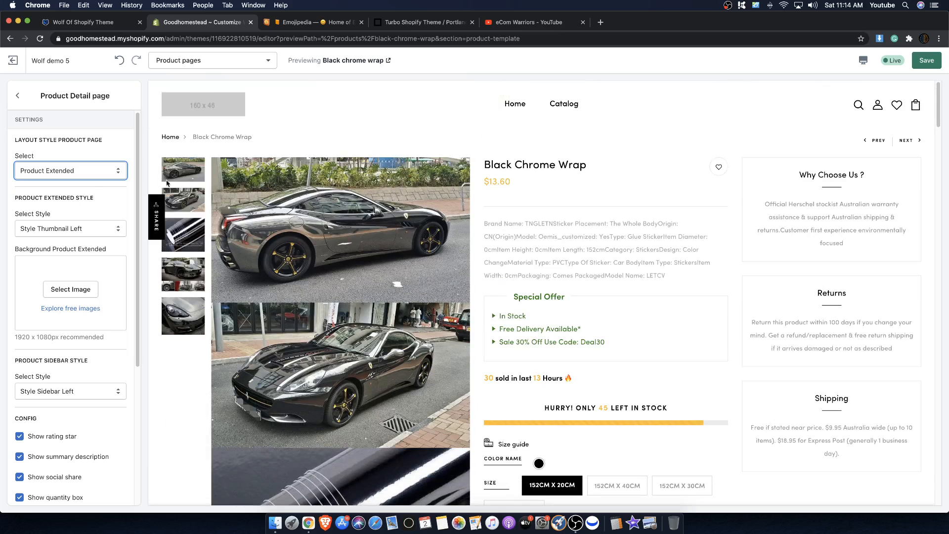
click(75, 175)
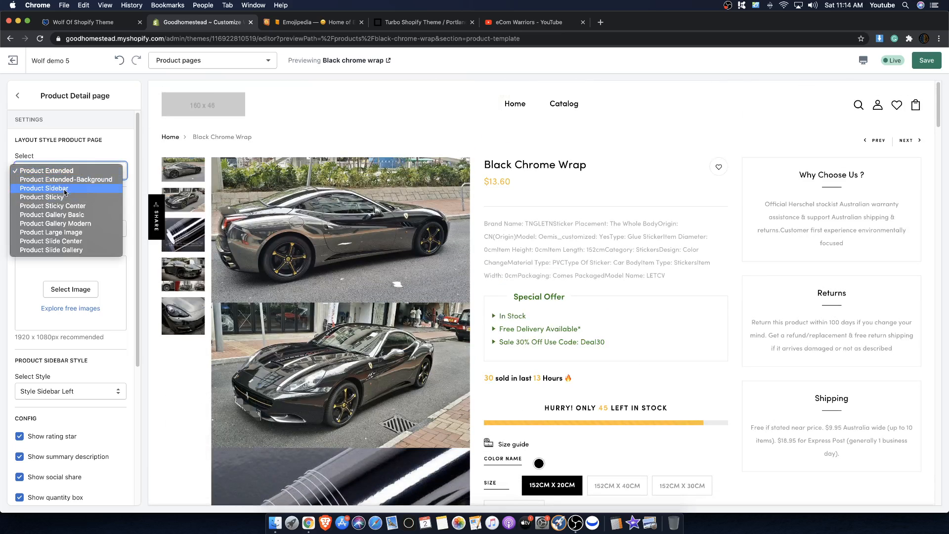
click(68, 190)
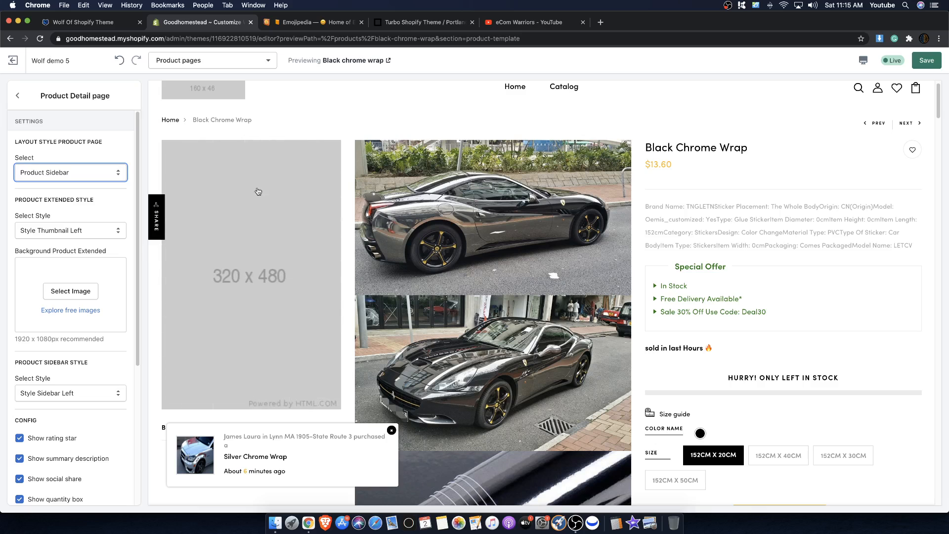
Examine the Product Sidebar layout, including the sidebar banner, Best Seller area, product images, description and special offer.
scroll(225, 324, down, 2)
scroll(234, 291, up, 3)
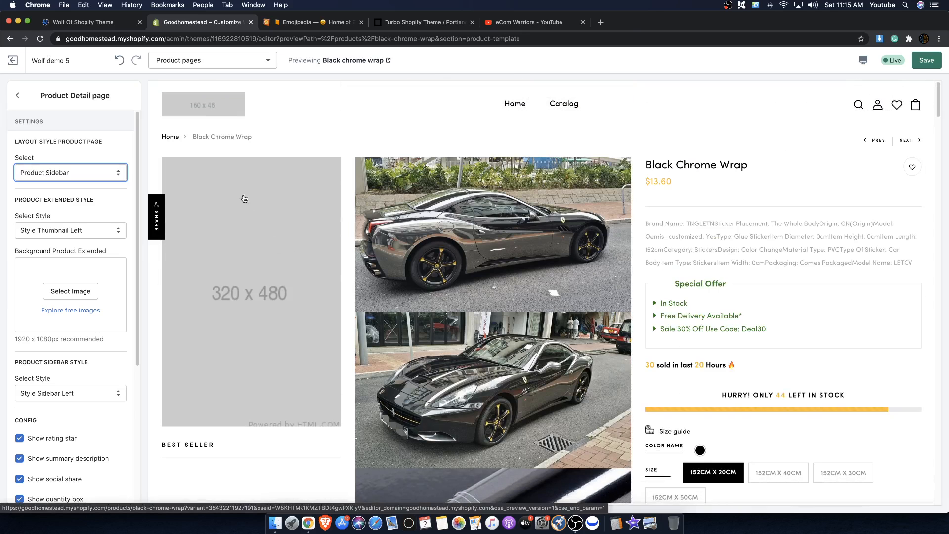
scroll(224, 327, down, 2)
scroll(218, 311, down, 3)
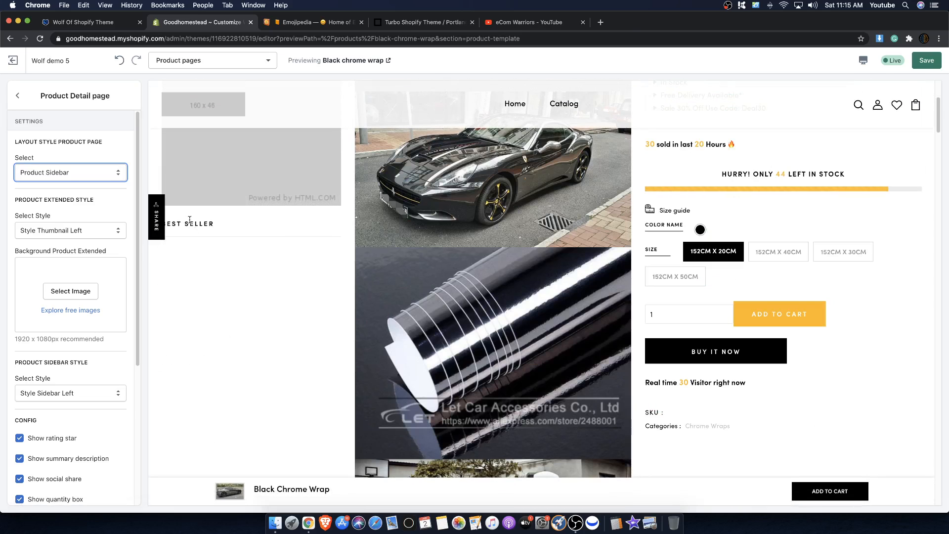
drag(179, 216, 229, 331)
drag(214, 210, 214, 282)
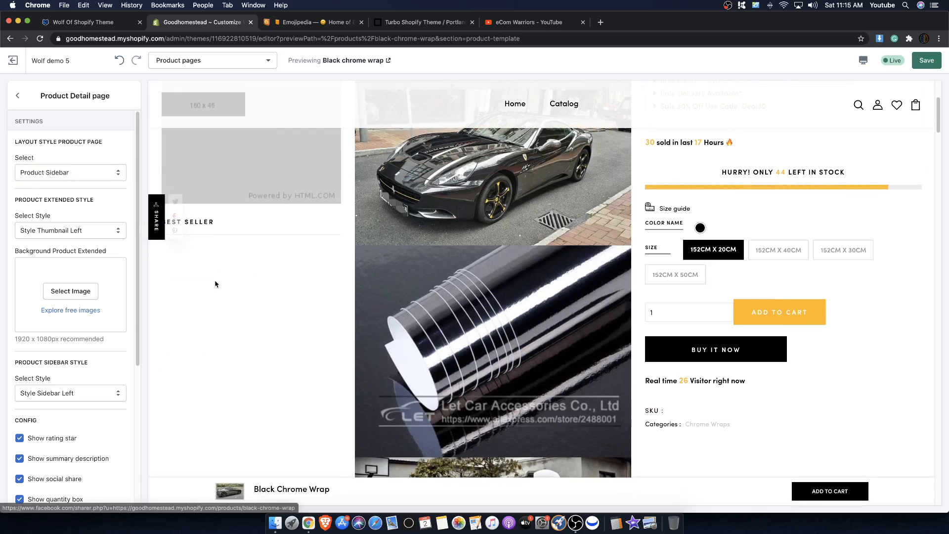
scroll(193, 230, down, 4)
scroll(502, 285, up, 7)
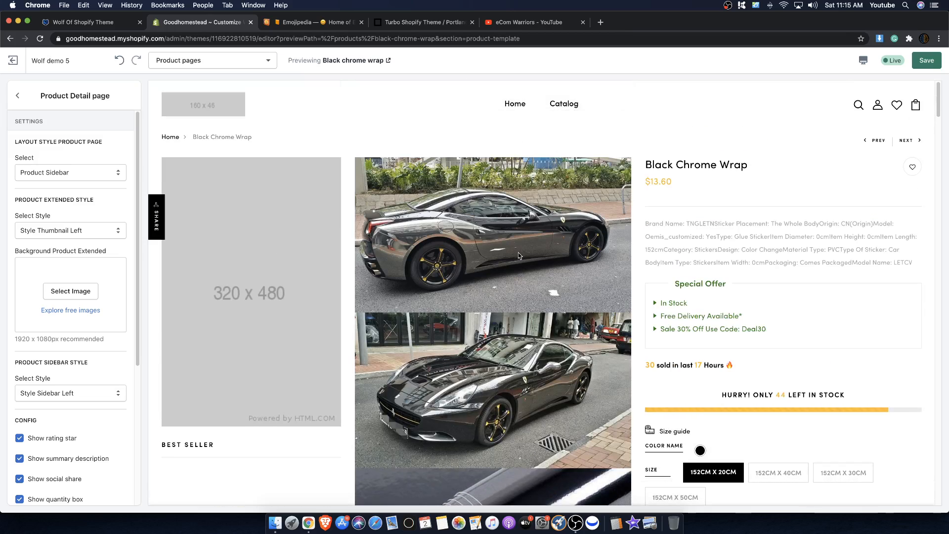
drag(672, 219, 798, 281)
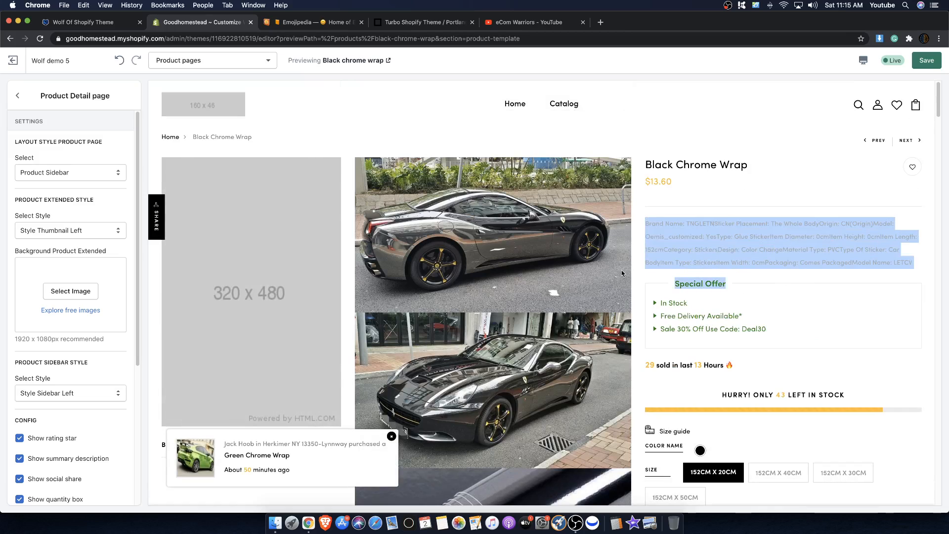
scroll(553, 275, down, 5)
scroll(553, 291, up, 5)
Save the product page layout change.
click(925, 63)
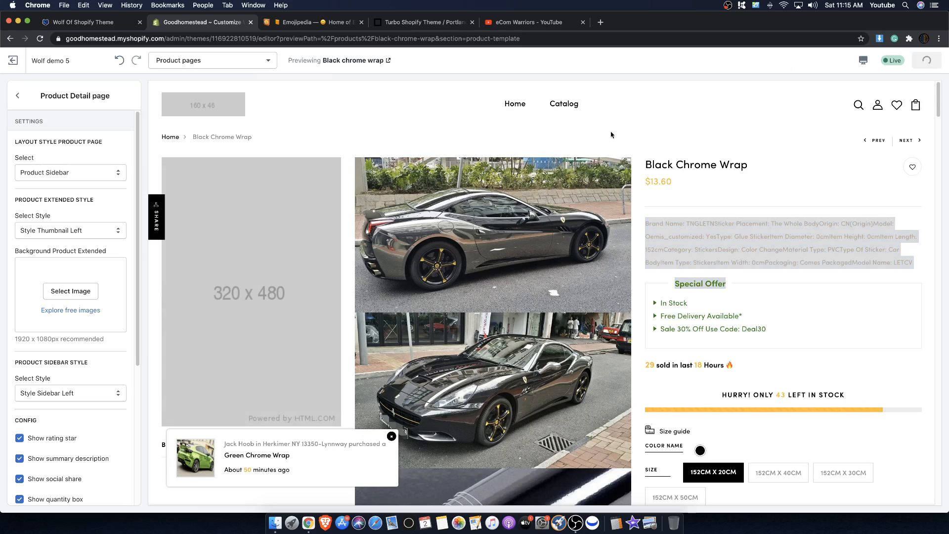
scroll(585, 259, down, 1)
scroll(717, 149, down, 6)
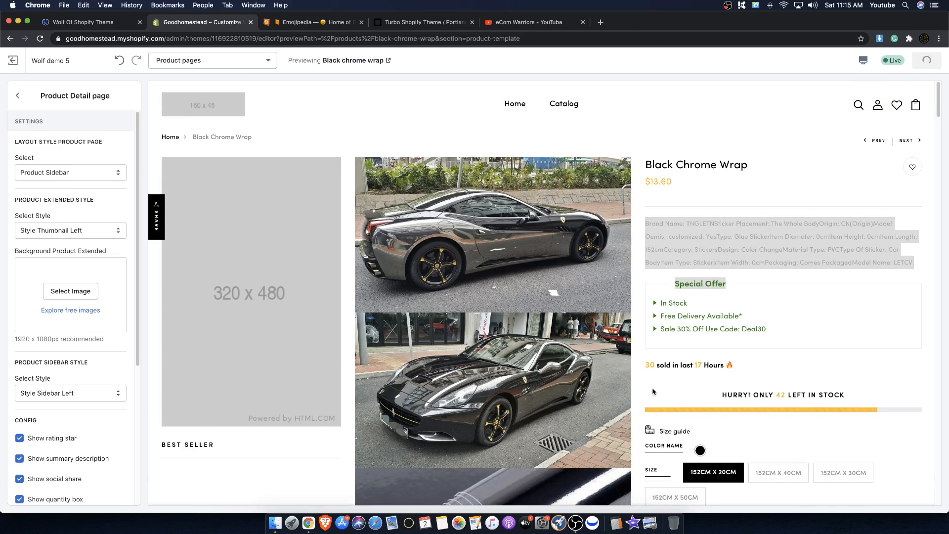
Examine the recent sales counter below the special offer on the saved product page.
drag(734, 365, 652, 366)
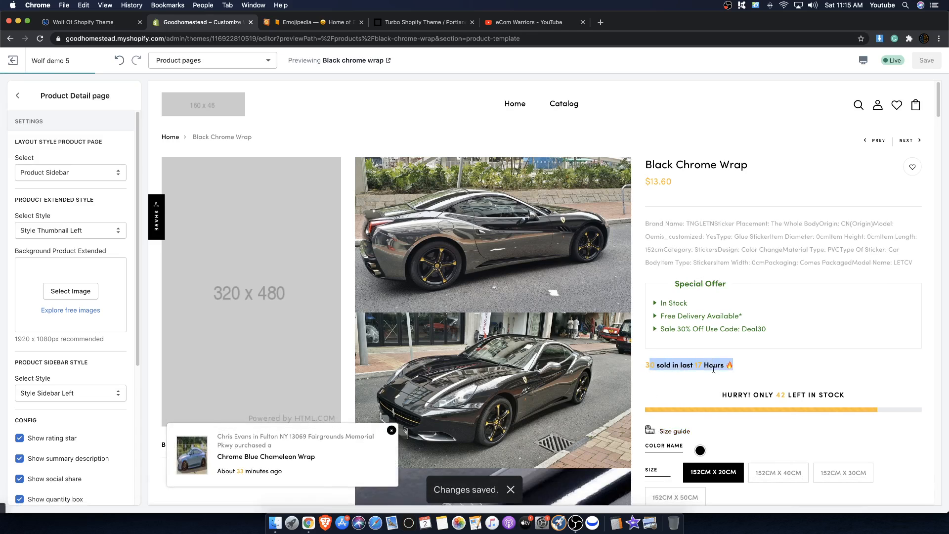
click(741, 370)
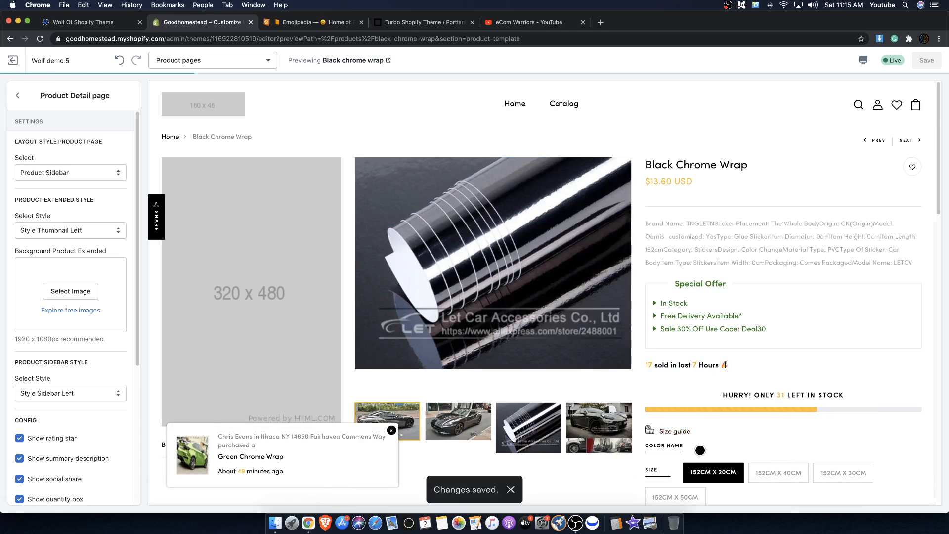
drag(730, 366, 655, 364)
scroll(655, 363, down, 1)
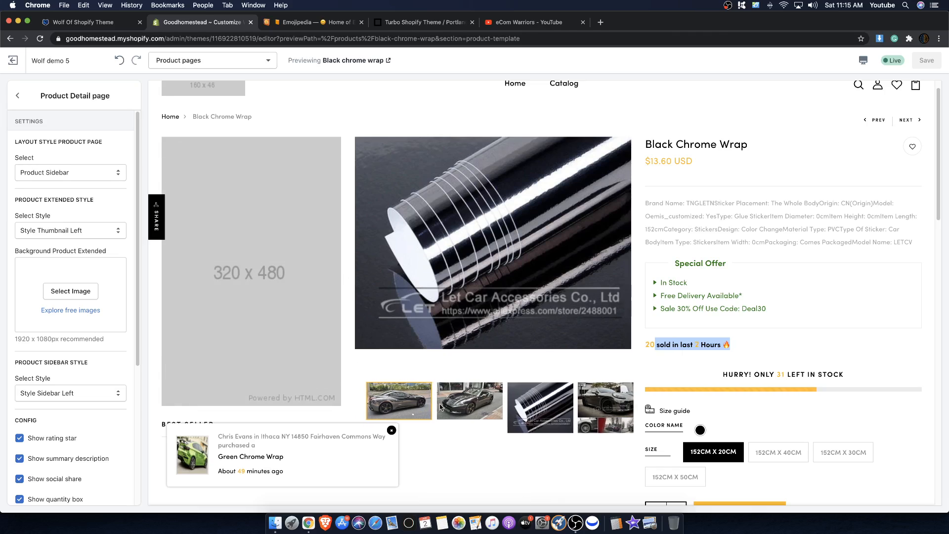
Browse the product gallery thumbnails and check the Product Extended style options, keeping Style Thumbnail Left.
click(578, 407)
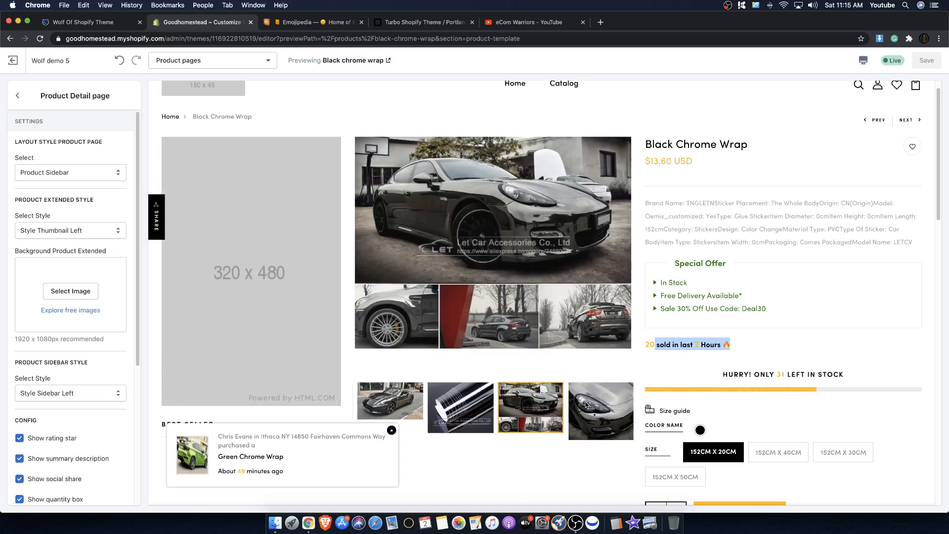
click(390, 408)
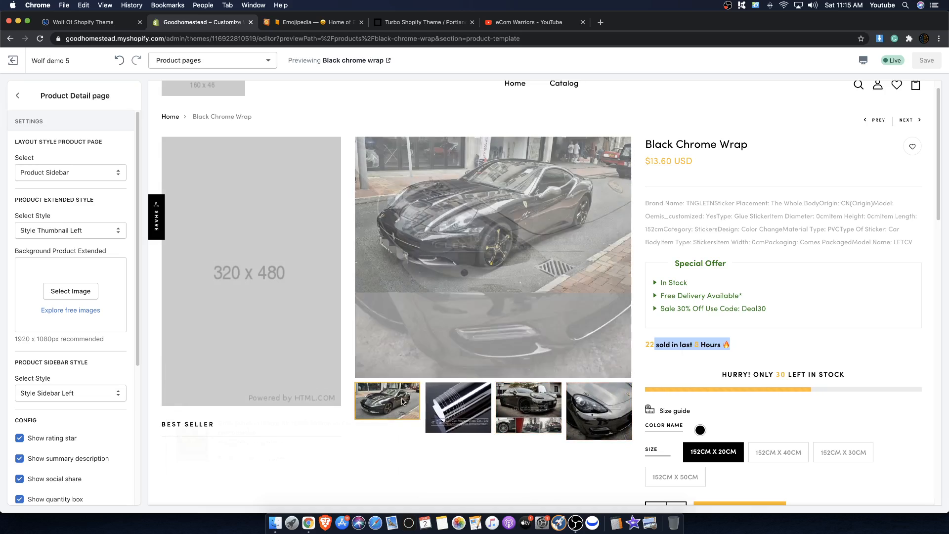
drag(391, 410, 512, 401)
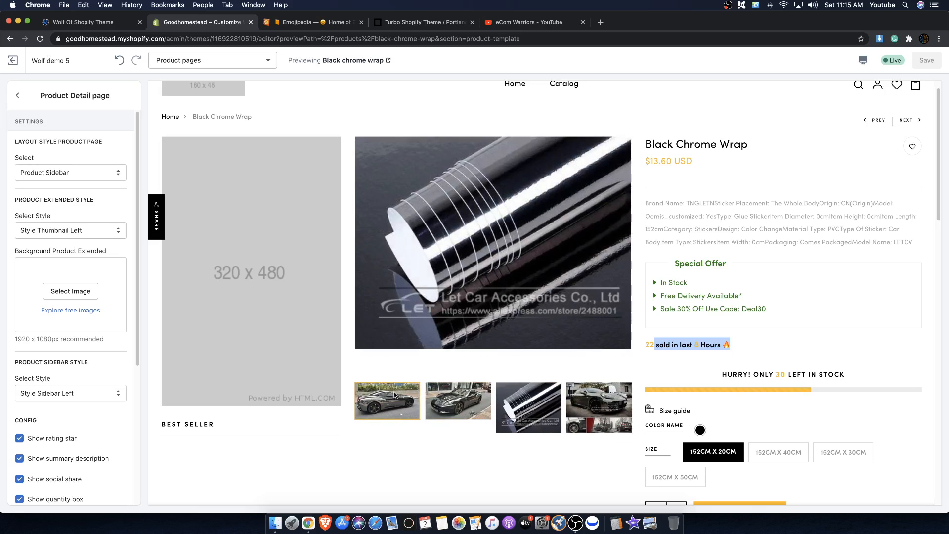
click(434, 395)
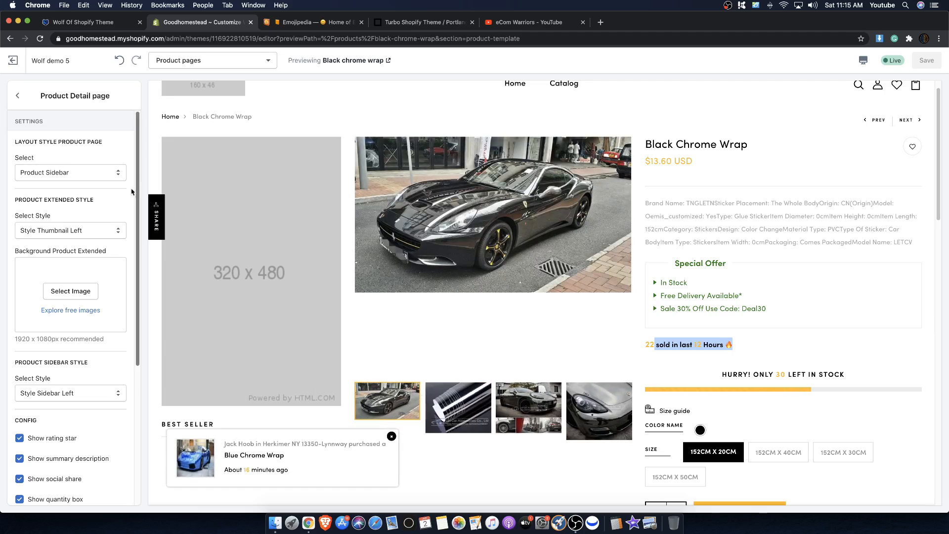
click(87, 231)
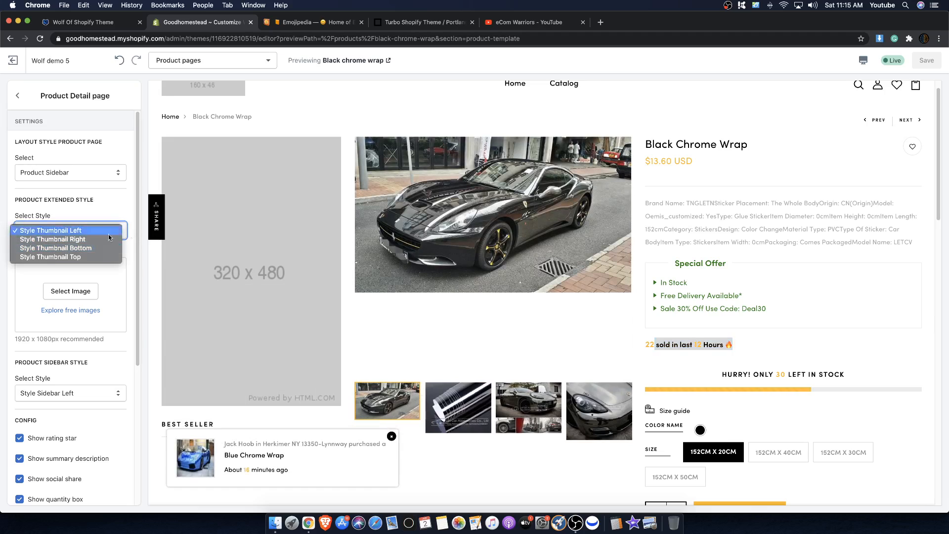
click(69, 230)
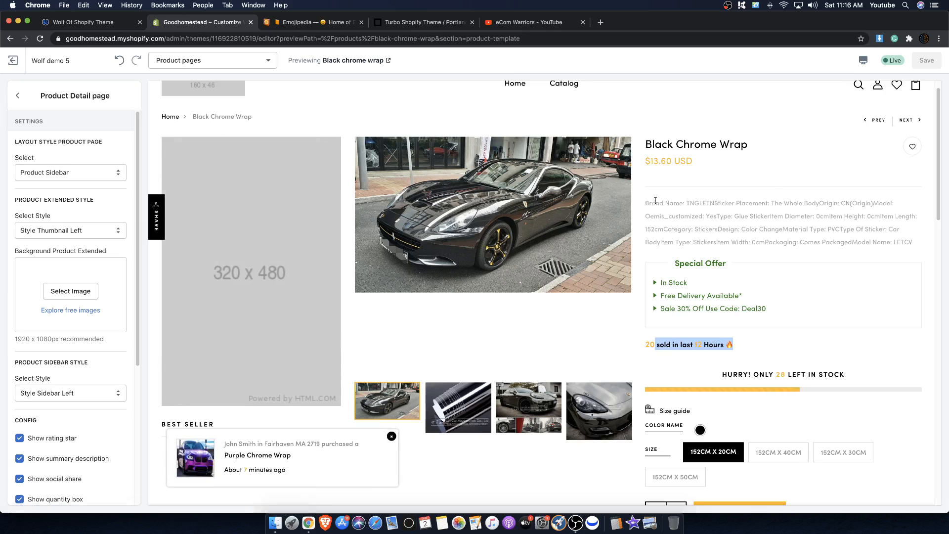
Examine the product description, special offer list, recent sales counter and purchase options in the Product Sidebar layout.
drag(649, 203, 917, 249)
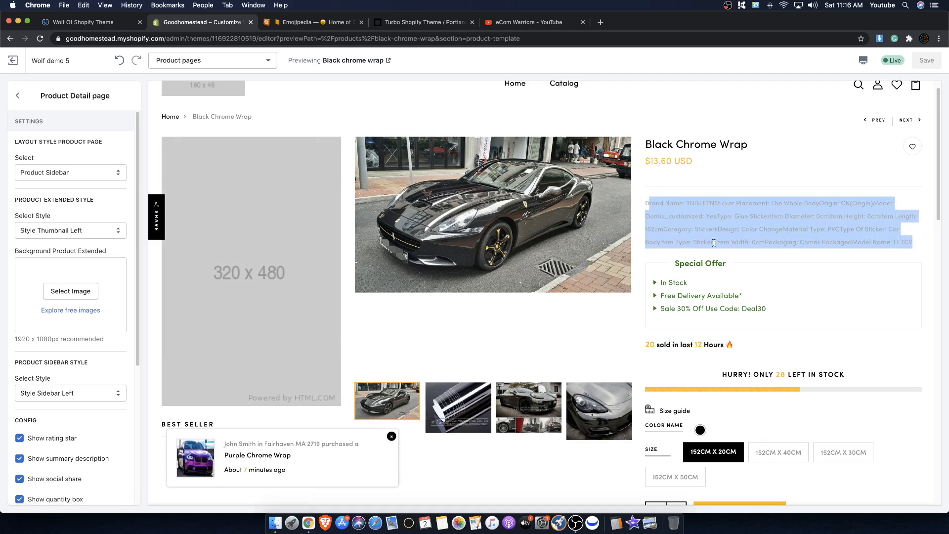
scroll(714, 243, down, 2)
drag(659, 214, 728, 221)
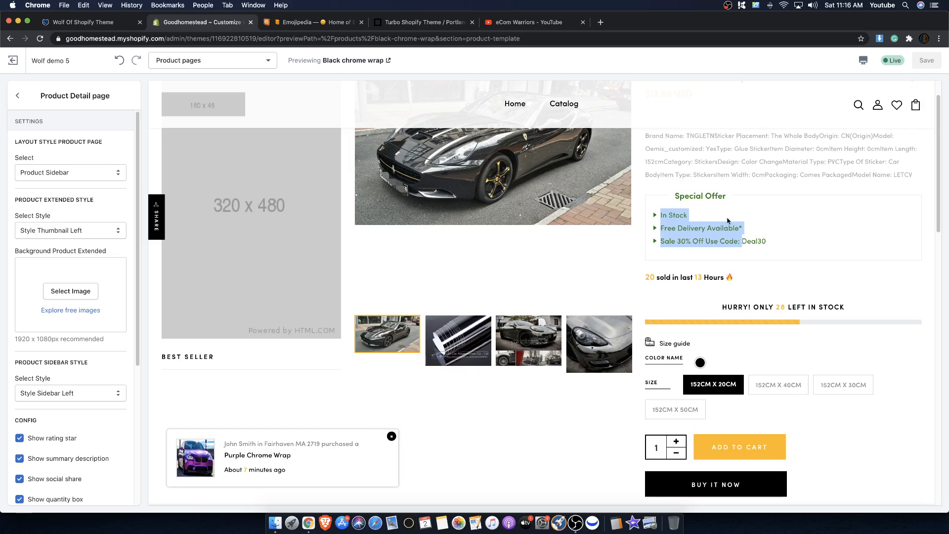
scroll(738, 249, down, 1)
scroll(738, 251, up, 3)
drag(671, 277, 743, 319)
click(699, 282)
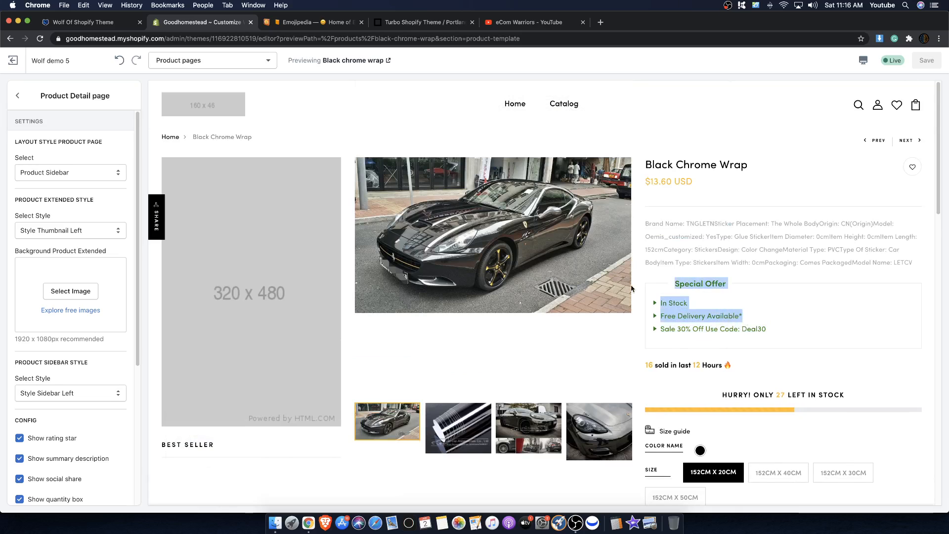
click(685, 338)
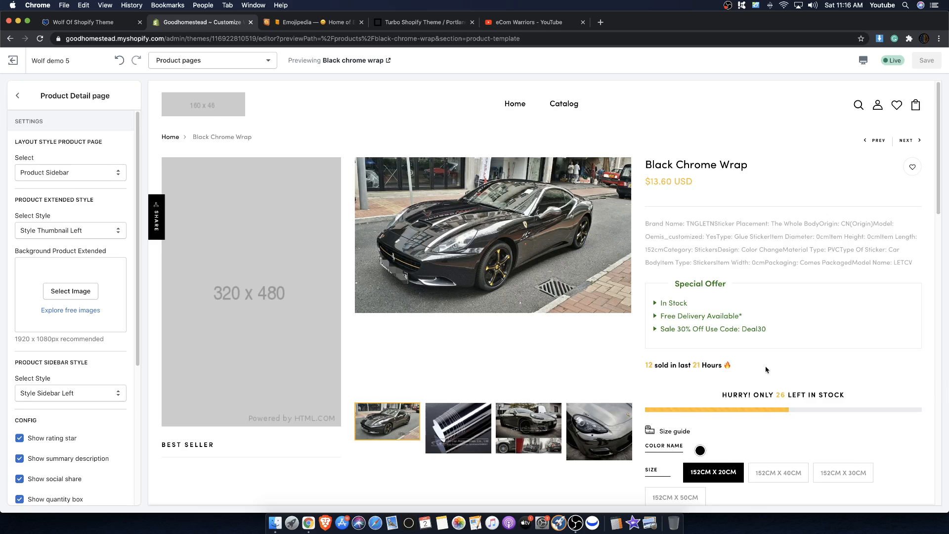
scroll(752, 372, down, 5)
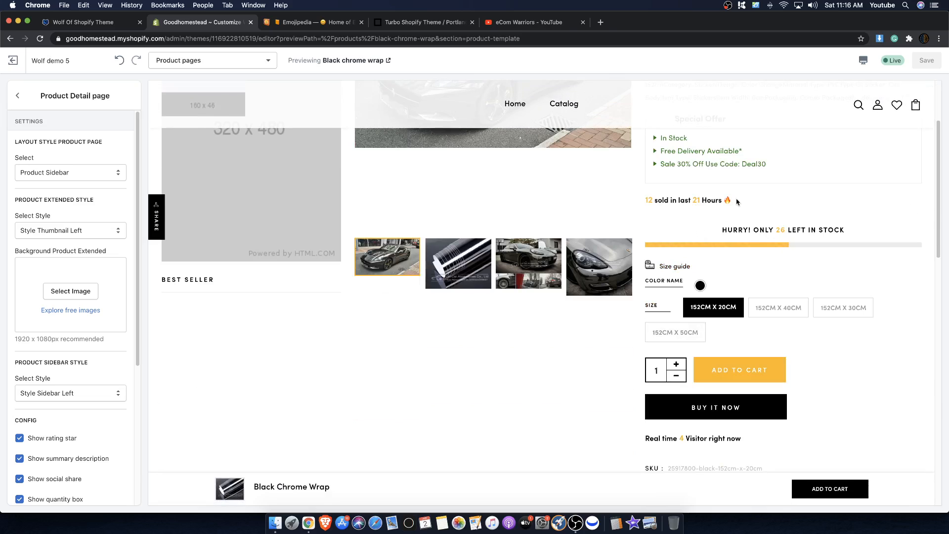
drag(732, 200, 642, 201)
scroll(641, 202, up, 5)
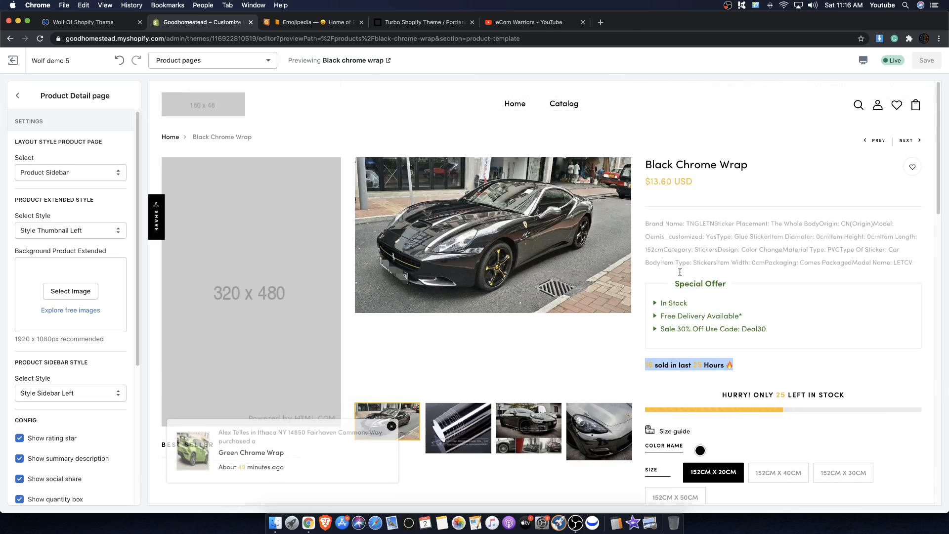
Examine the "sold in last Hours" sales counter below the Special Offer box on the Black Chrome Wrap page.
click(681, 365)
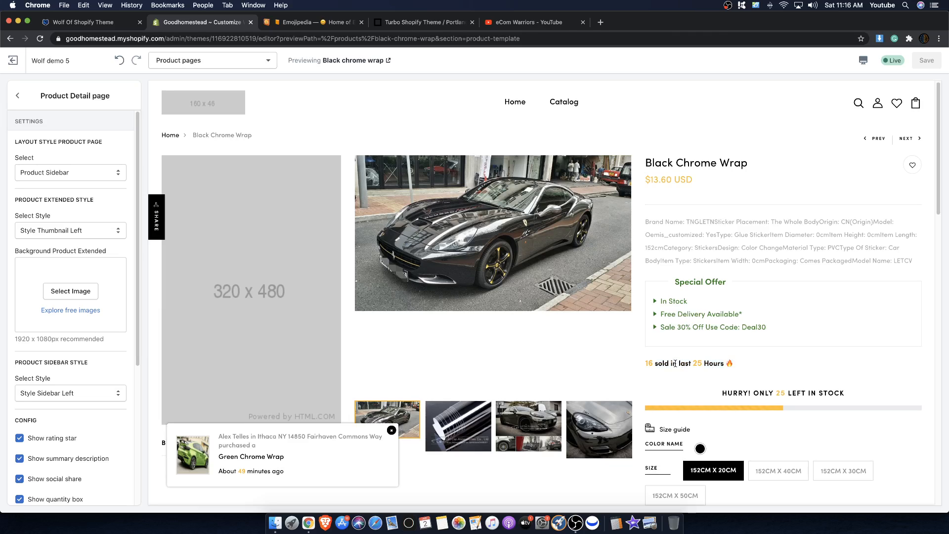
drag(720, 365, 643, 361)
click(658, 365)
click(707, 368)
drag(740, 362, 646, 365)
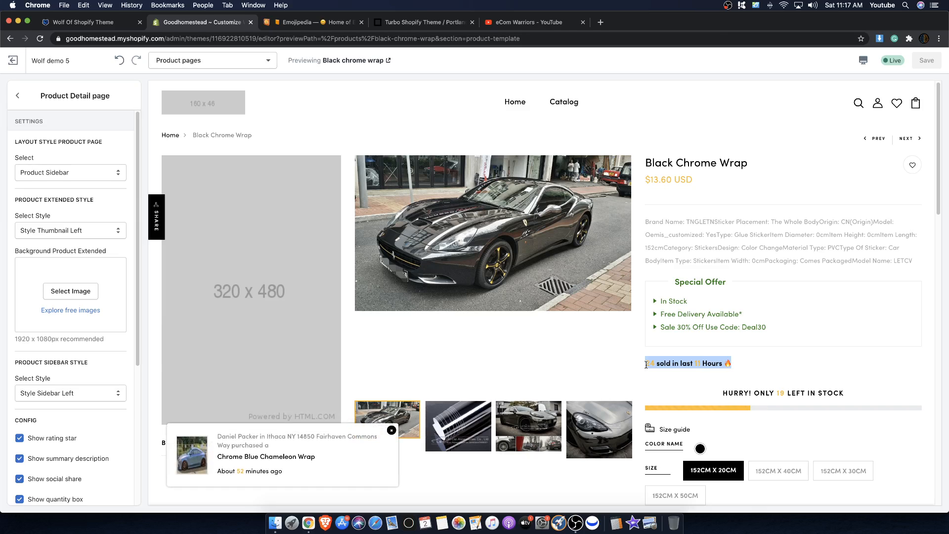
drag(737, 368, 644, 363)
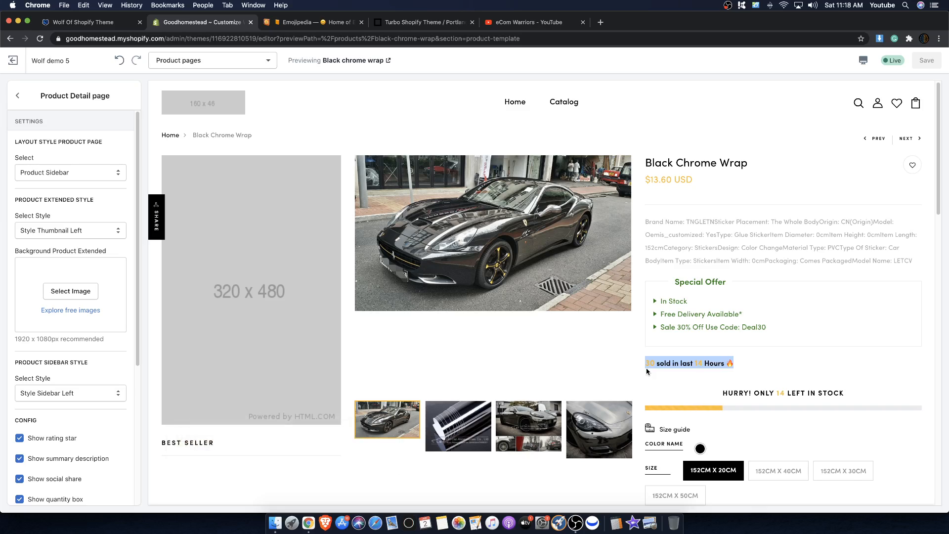
drag(727, 375, 638, 359)
click(726, 358)
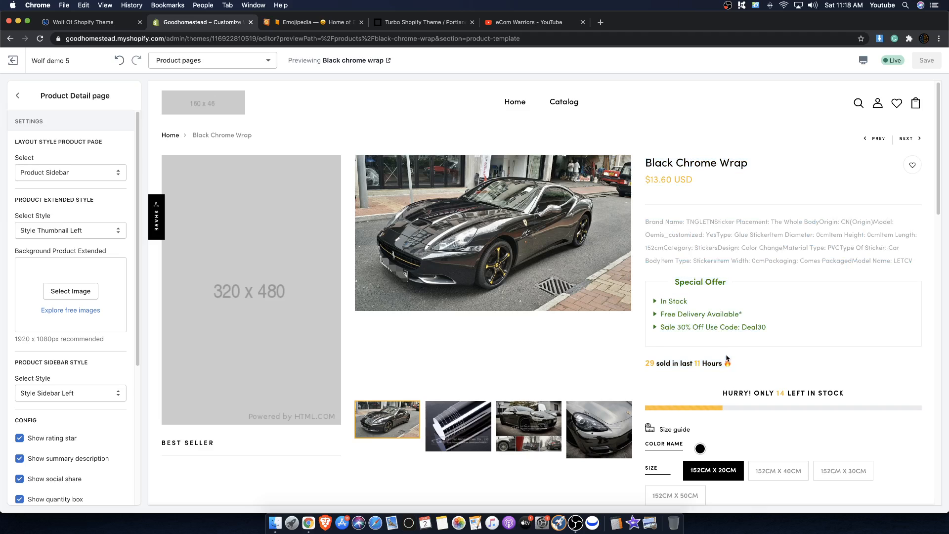
Examine the "Hurry! Only left in stock" countdown and its progress bar above the size guide.
drag(729, 392, 846, 401)
click(846, 401)
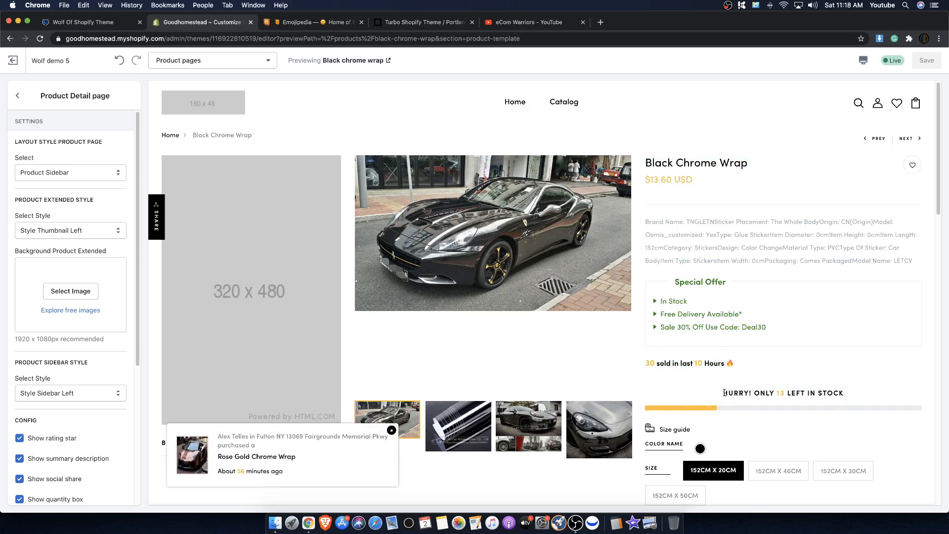
drag(725, 392, 848, 394)
double_click(763, 392)
click(848, 393)
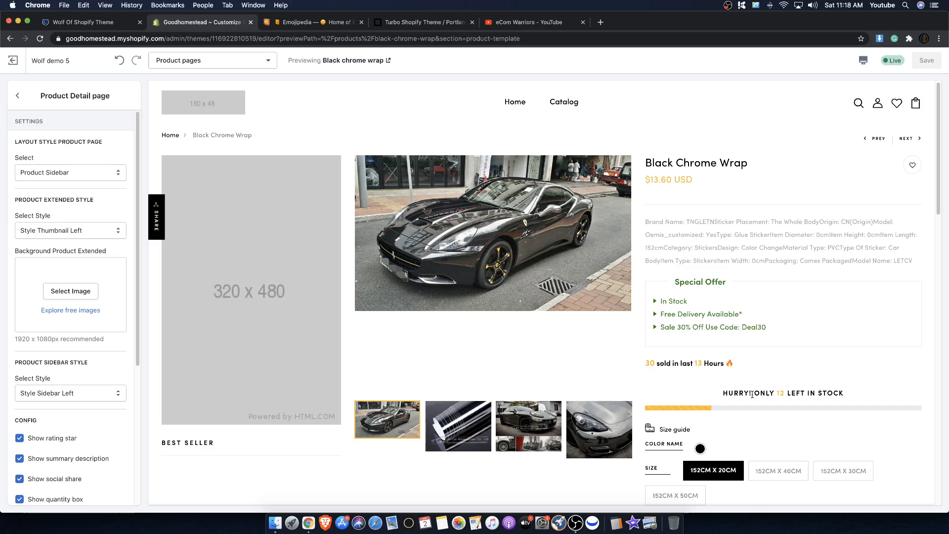
drag(729, 393, 772, 393)
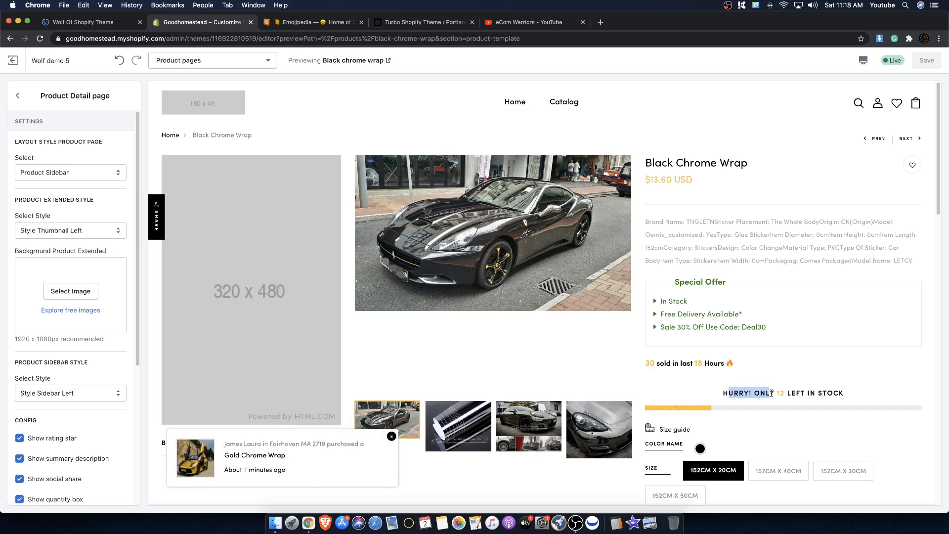
Look over the purchase options and examine the real-time visitor counter below the Buy It Now option.
scroll(771, 393, down, 5)
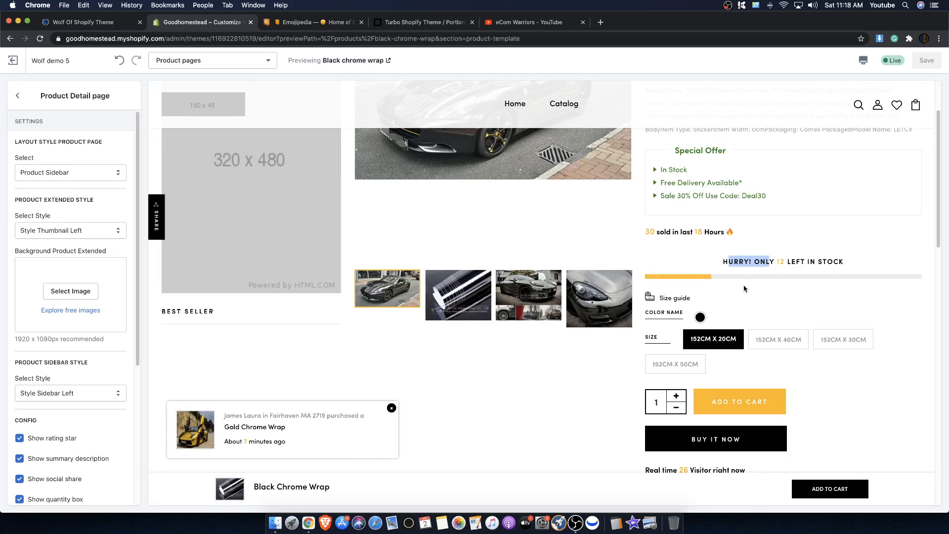
scroll(745, 291, up, 1)
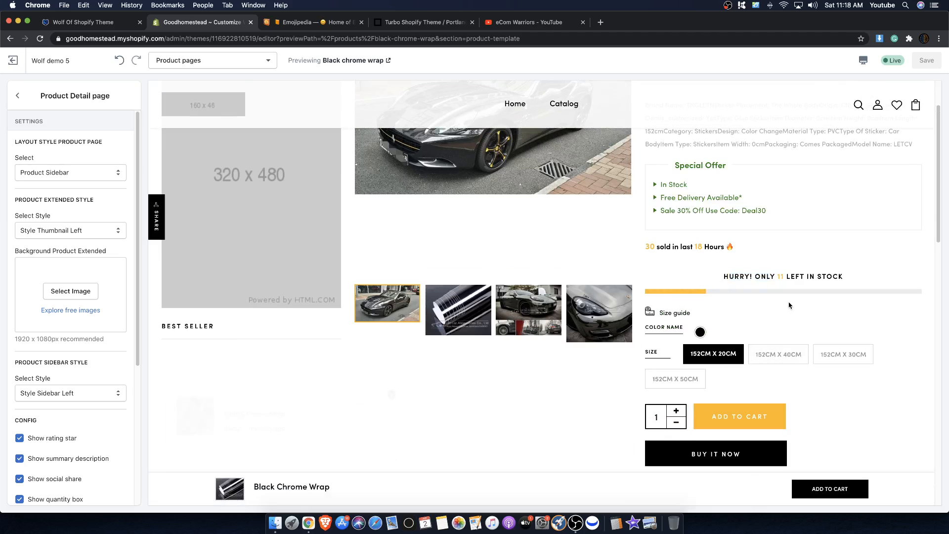
scroll(792, 309, down, 2)
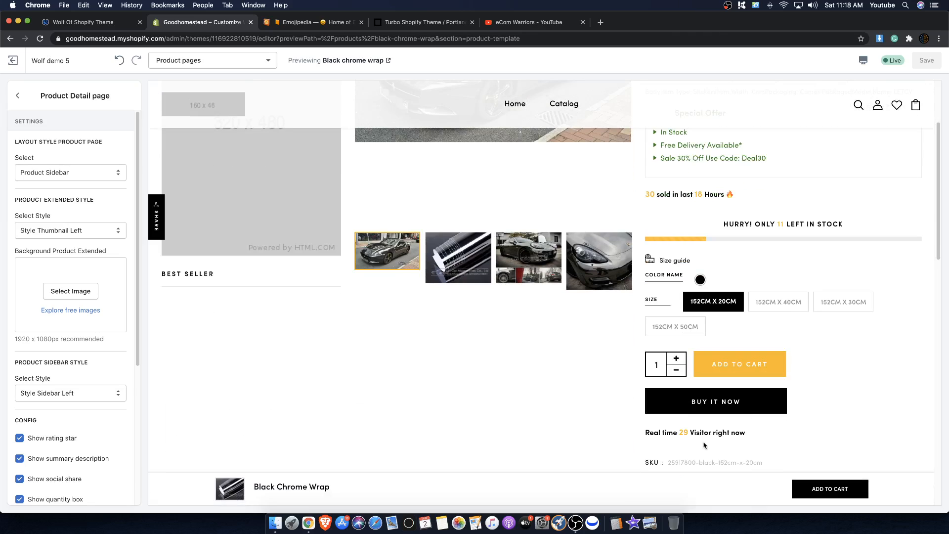
double_click(649, 433)
scroll(742, 326, up, 6)
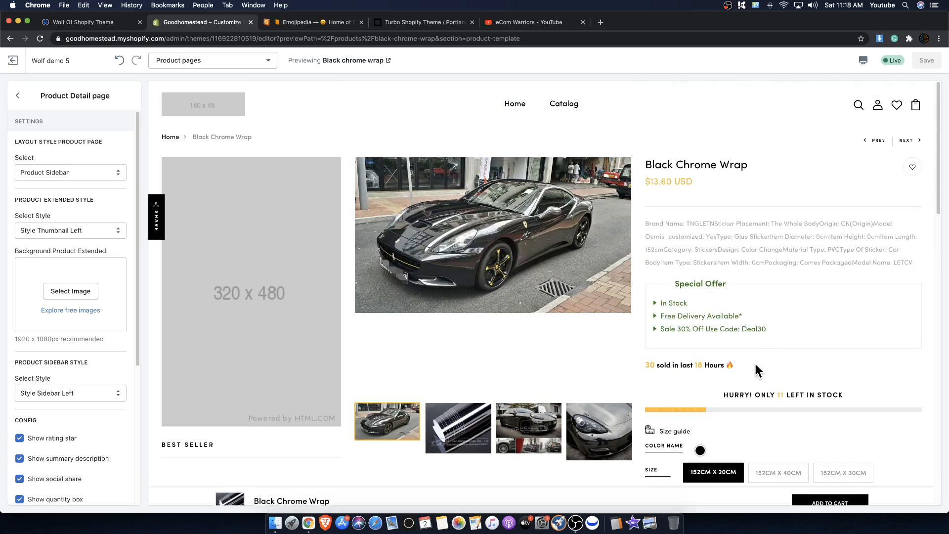
scroll(702, 417, down, 4)
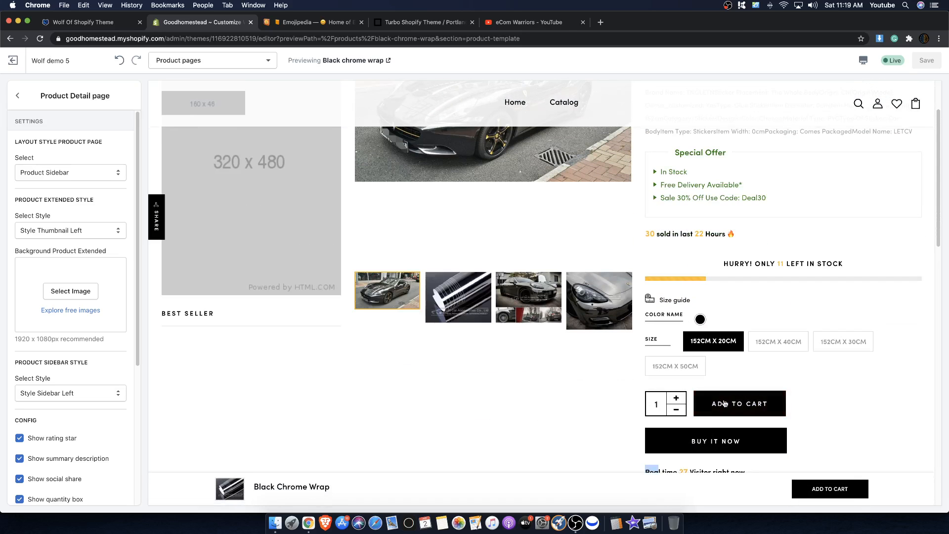
scroll(653, 445, down, 1)
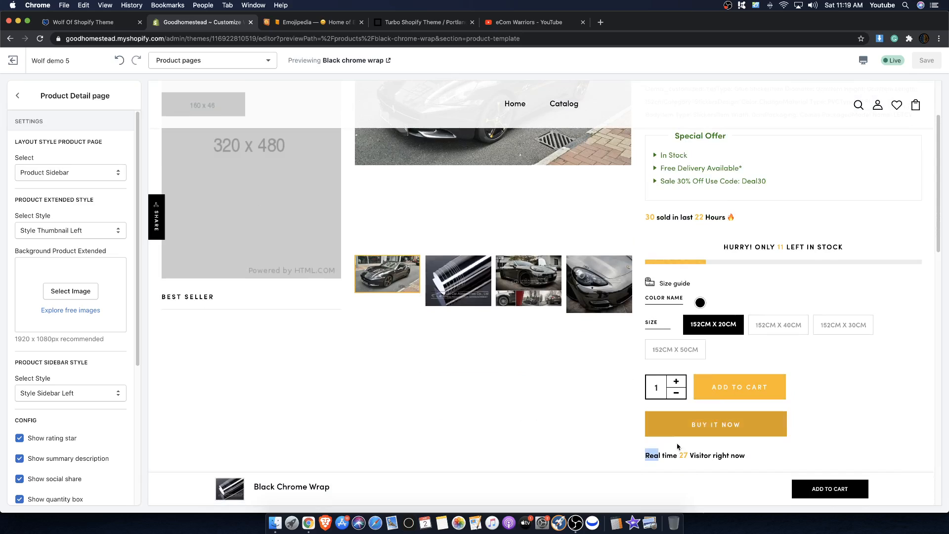
click(651, 452)
drag(651, 452, 773, 454)
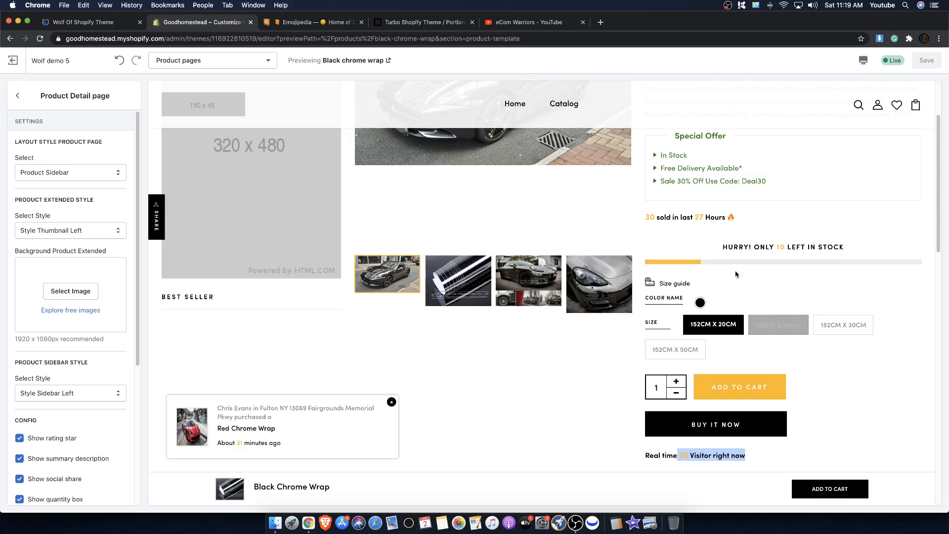
Compare the stock countdown with the real-time visitor counter as urgency features of the product page.
drag(759, 249, 829, 258)
click(816, 281)
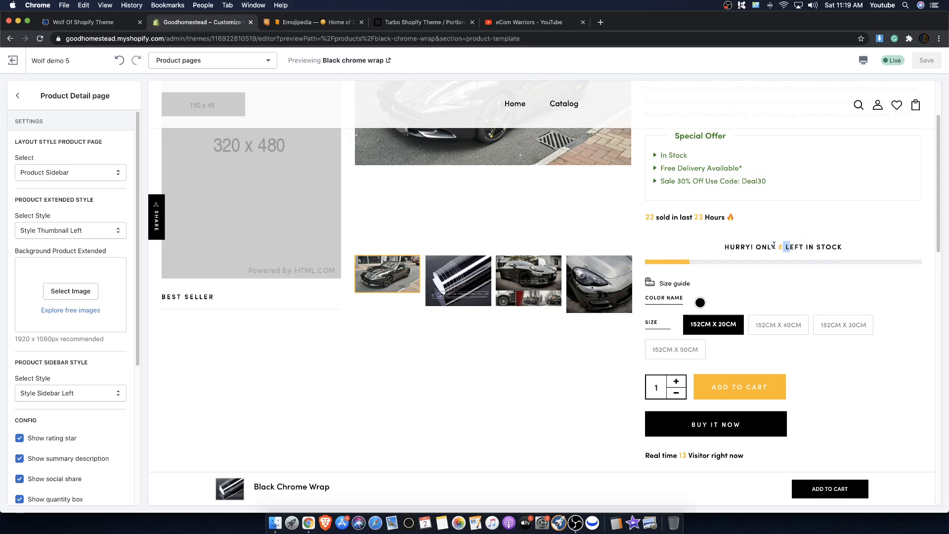
click(663, 358)
scroll(719, 429, down, 1)
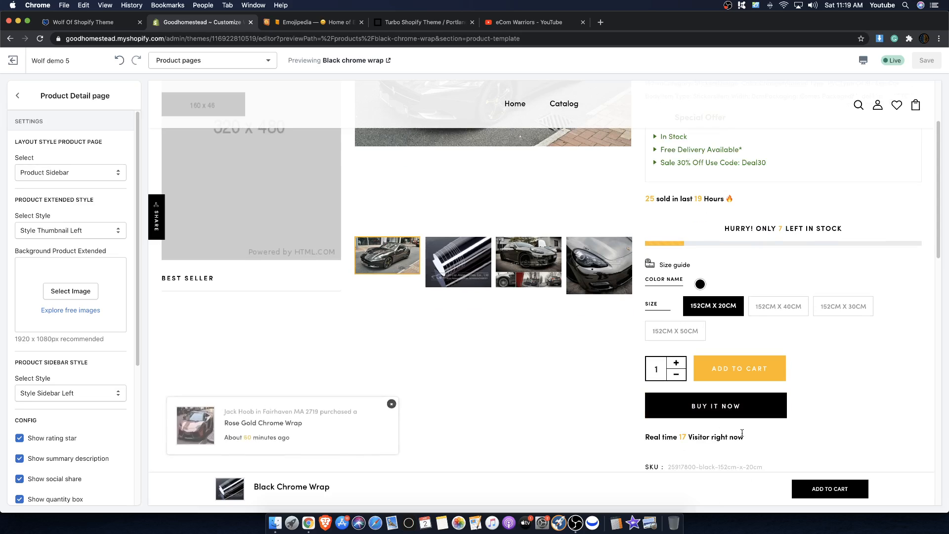
drag(743, 435, 646, 436)
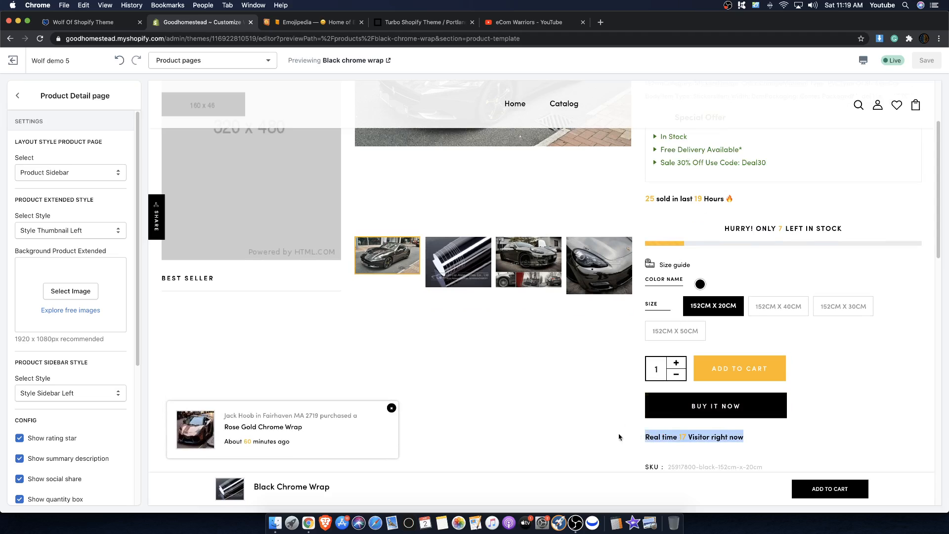
click(695, 434)
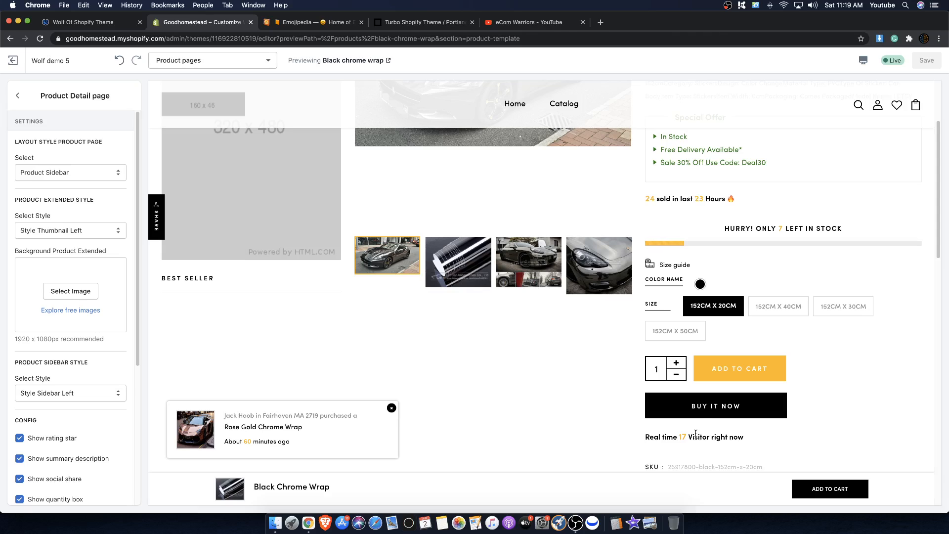
Add one 152cm x 20cm Black Chrome Wrap to the cart and review the popup's "With this product also buy" section.
click(712, 381)
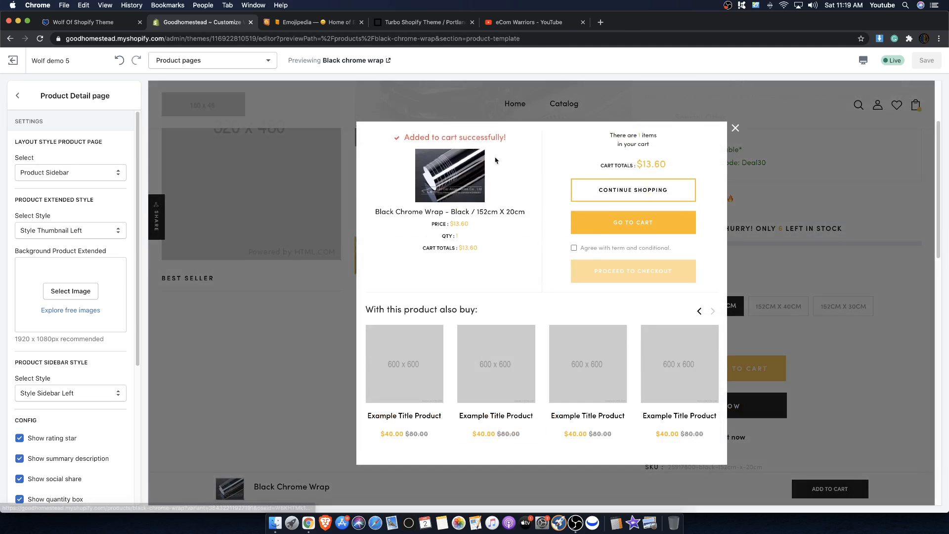
drag(366, 309, 479, 310)
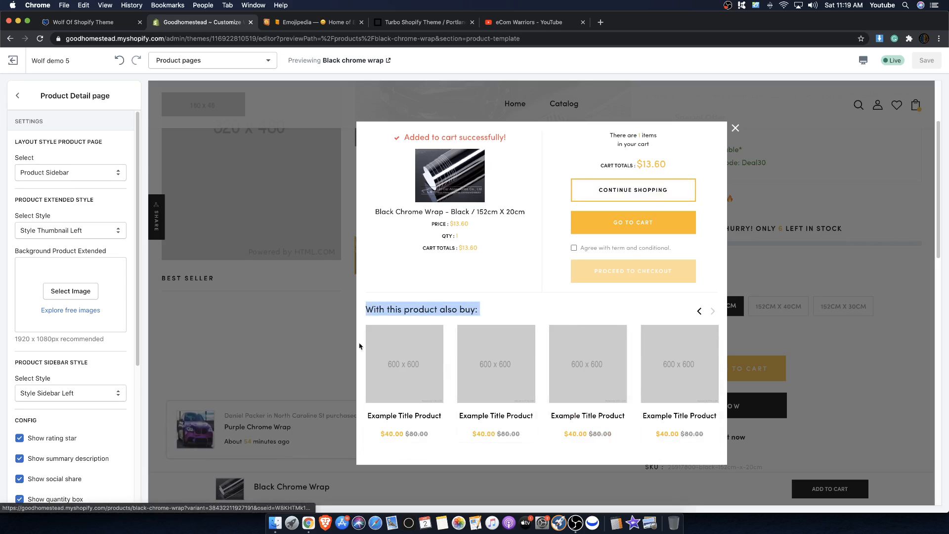
mouse_move(532, 368)
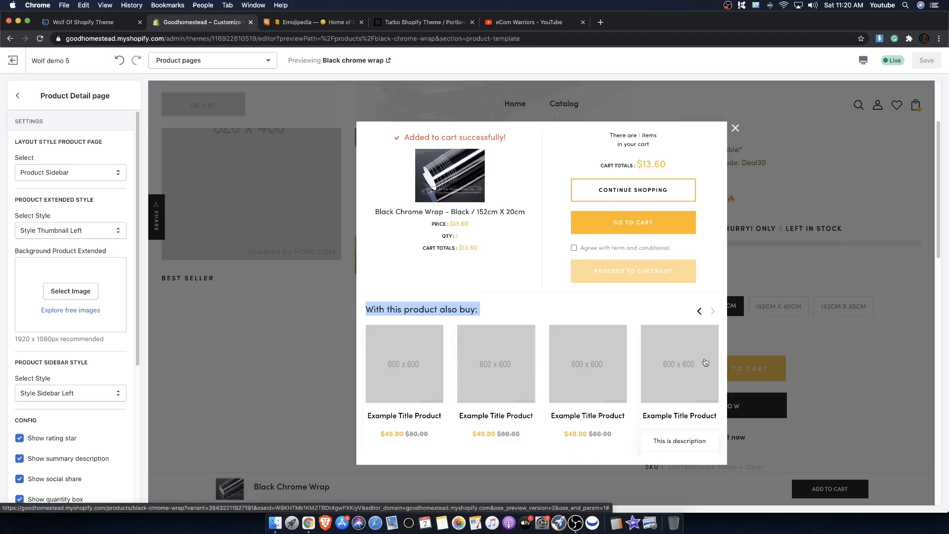
click(441, 309)
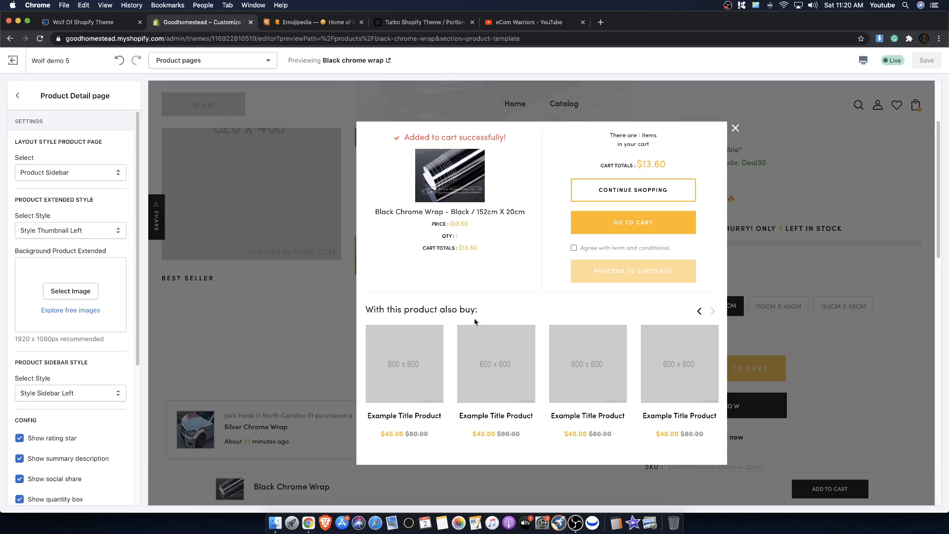
drag(367, 309, 737, 394)
click(628, 312)
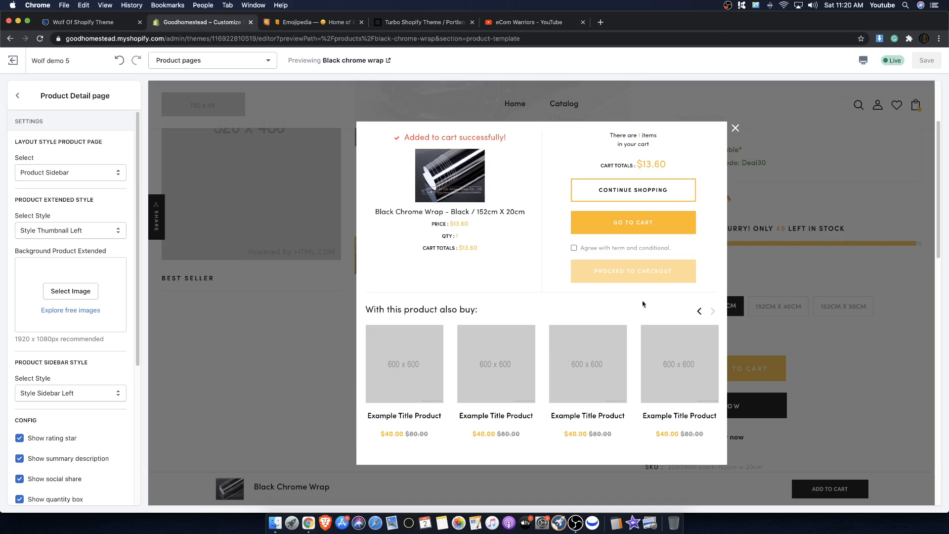
drag(366, 309, 449, 323)
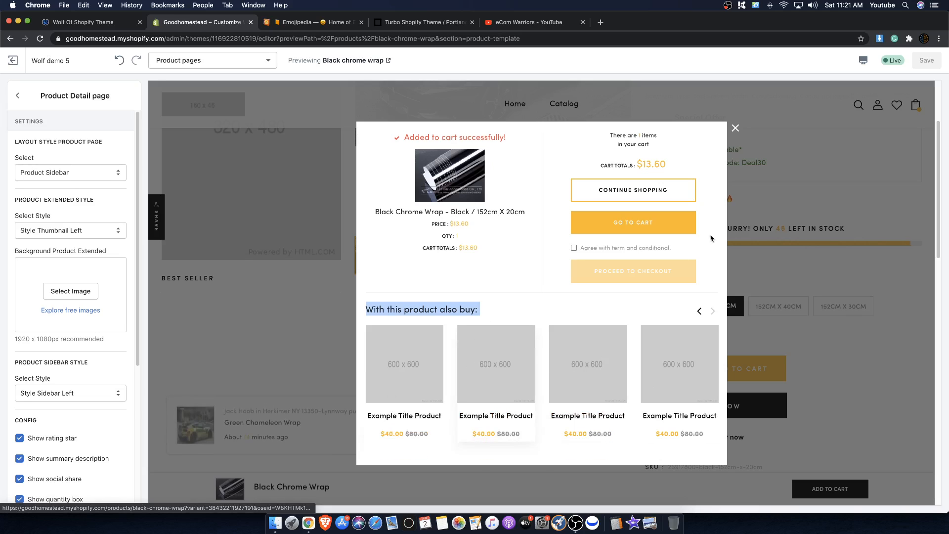
click(735, 128)
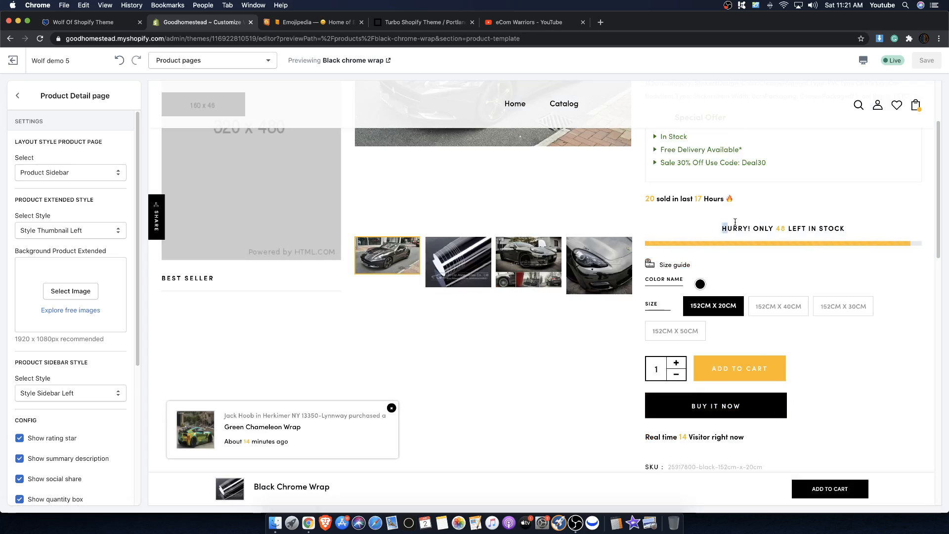
Recheck the real-time visitor counter and the stock countdown on the product page after closing the cart popup.
drag(750, 441, 647, 439)
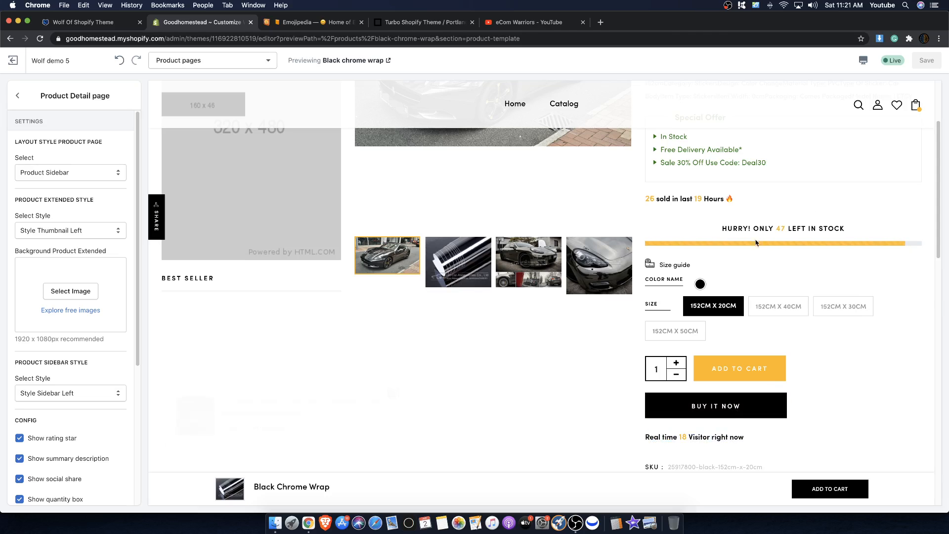
drag(840, 229, 728, 230)
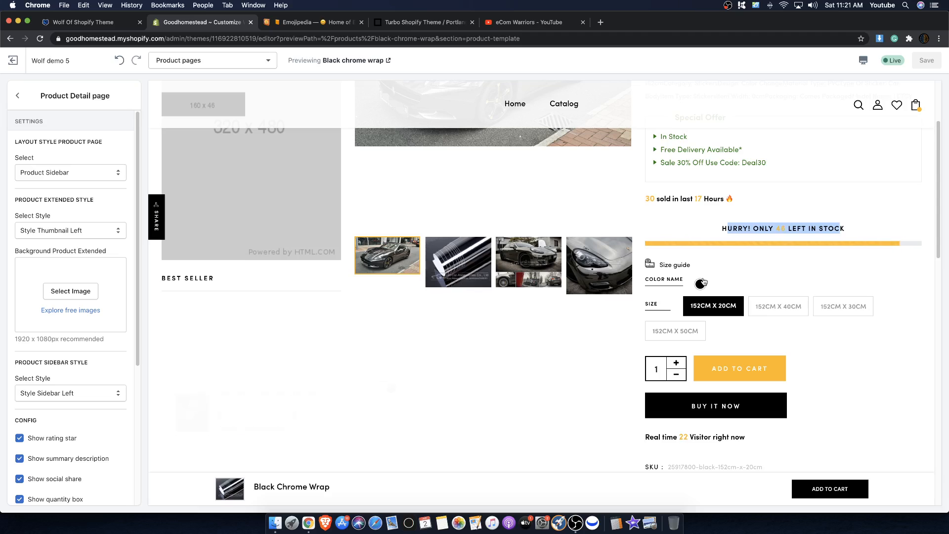
click(822, 218)
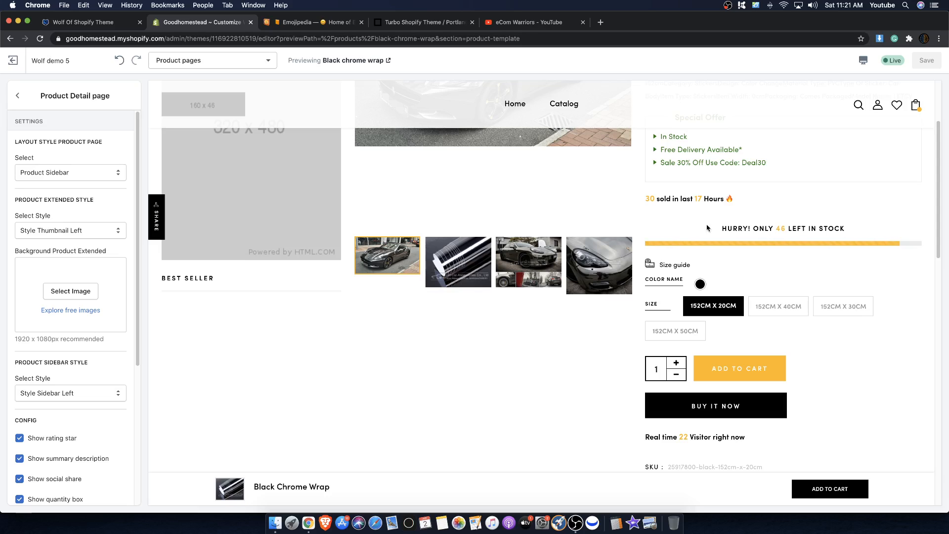
drag(708, 228, 831, 230)
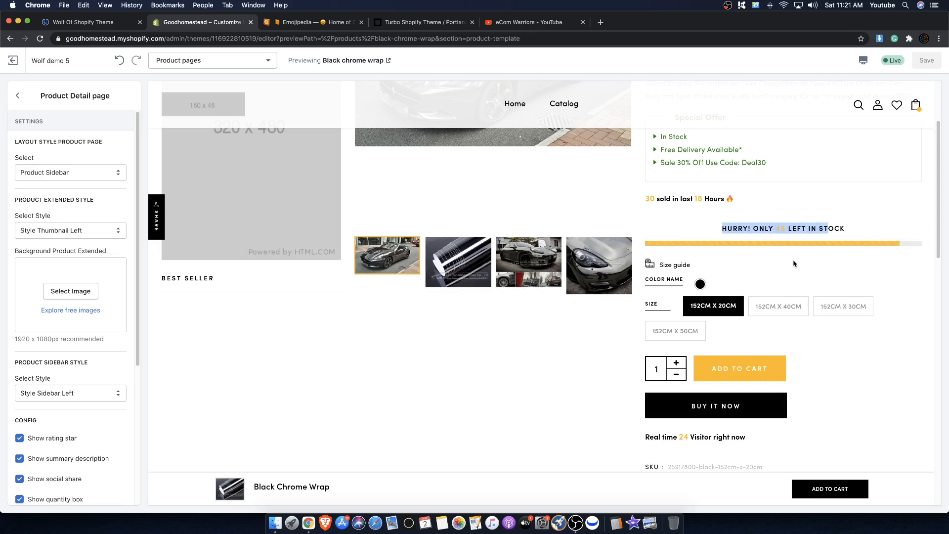
scroll(712, 395, down, 1)
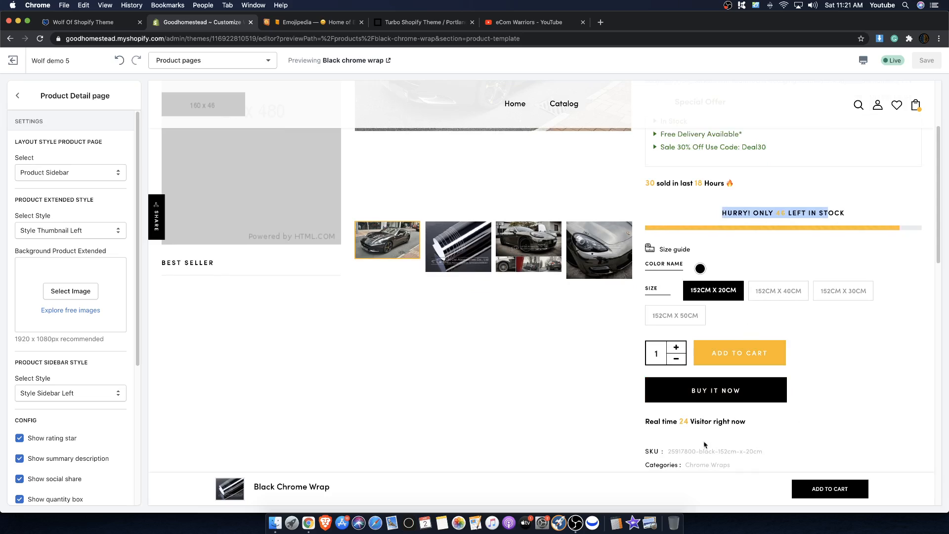
scroll(726, 425, down, 1)
drag(842, 199, 721, 203)
drag(842, 199, 733, 199)
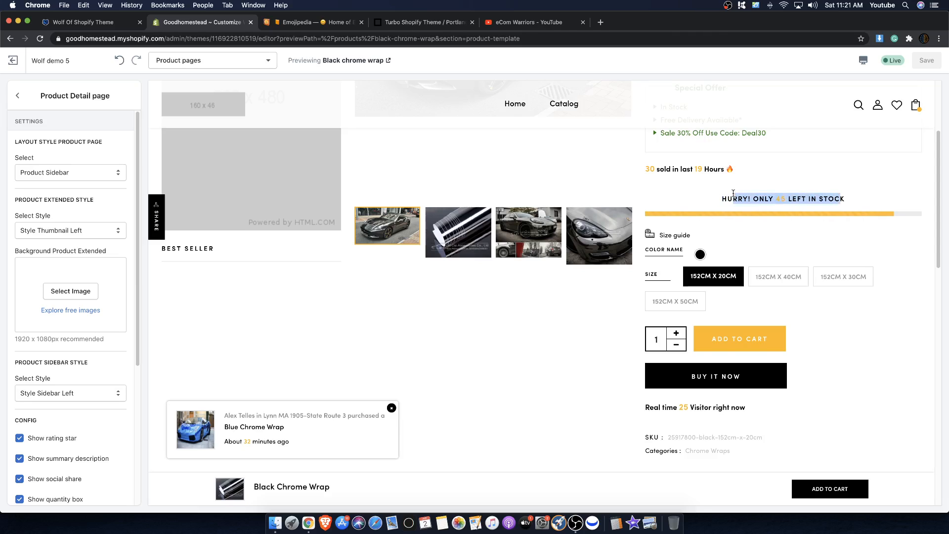
drag(746, 408, 658, 408)
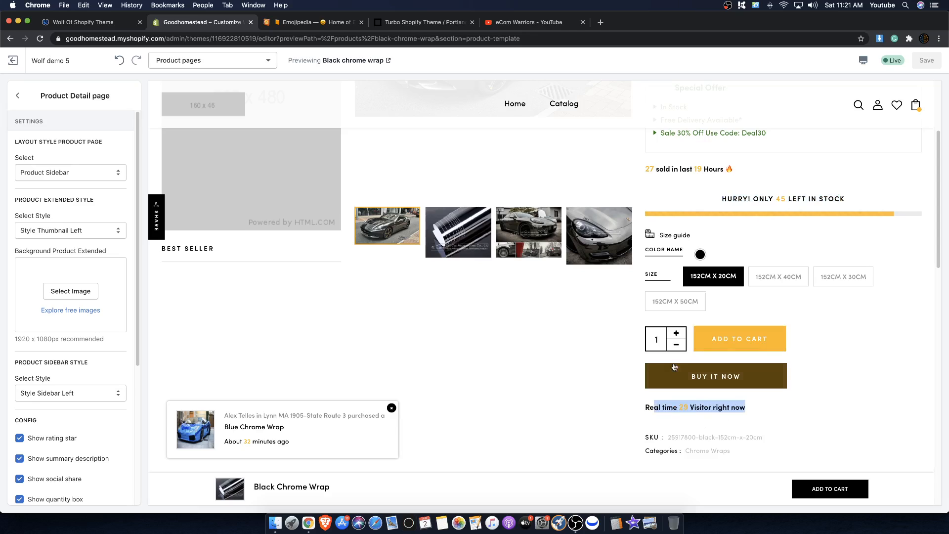
Add a second Black Chrome Wrap to the cart and check the popup's suggested products again.
click(756, 335)
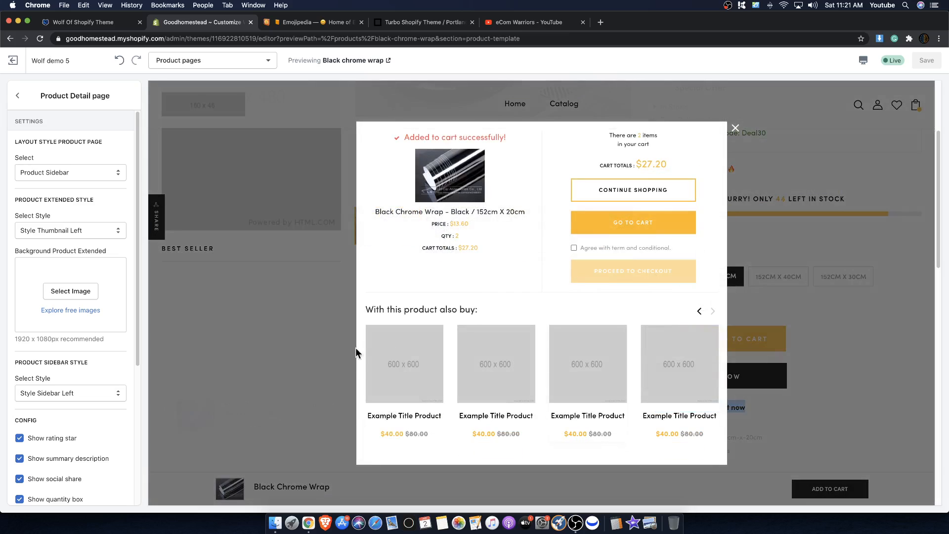
drag(379, 305, 497, 312)
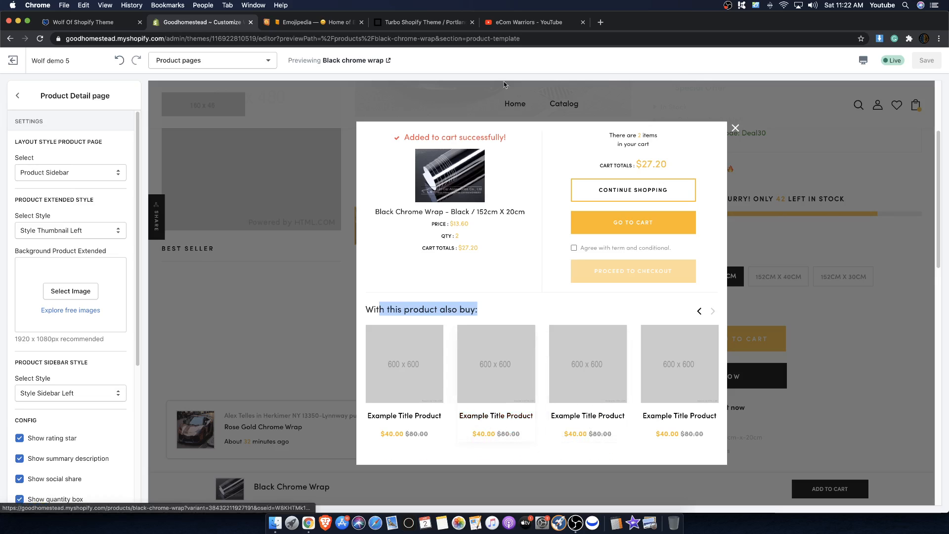
click(735, 129)
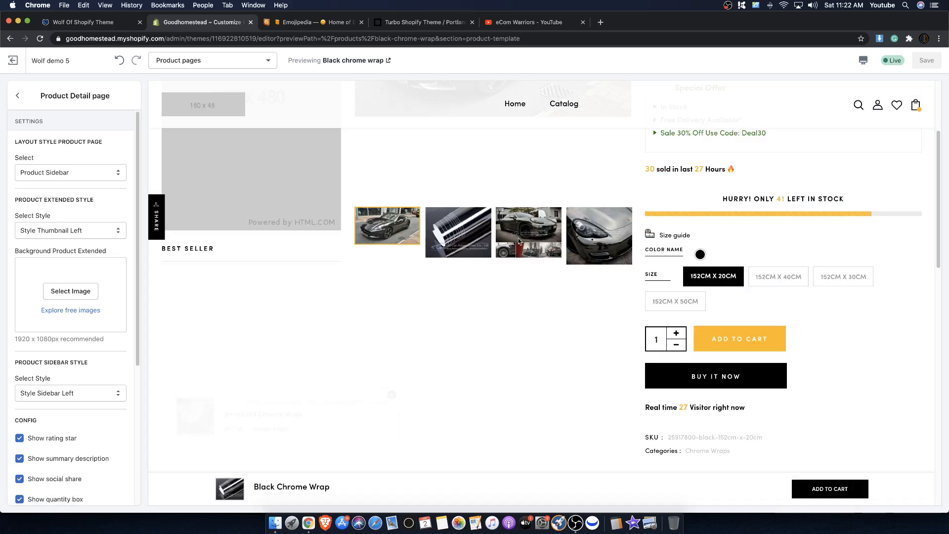
Open the shopping cart drawer from the product page preview, review its items and total, and close it again.
click(917, 108)
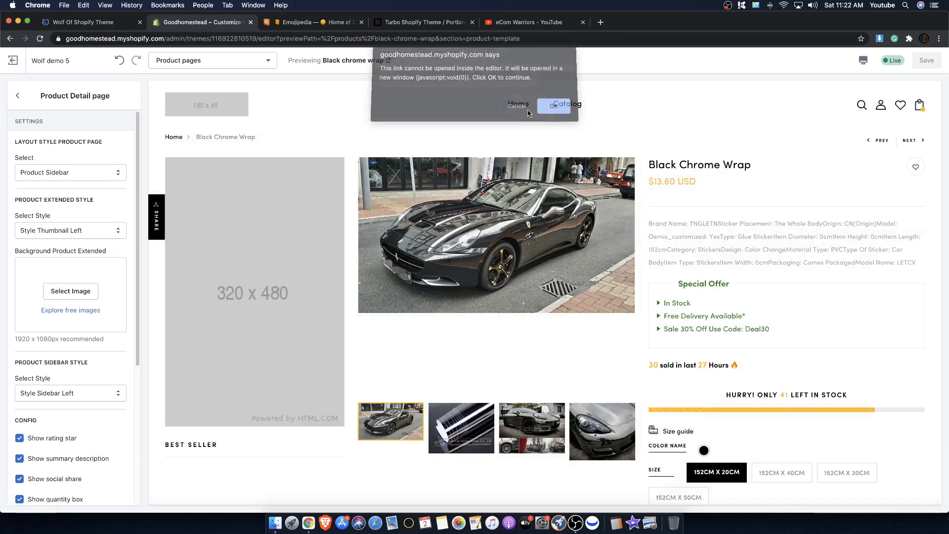
click(554, 109)
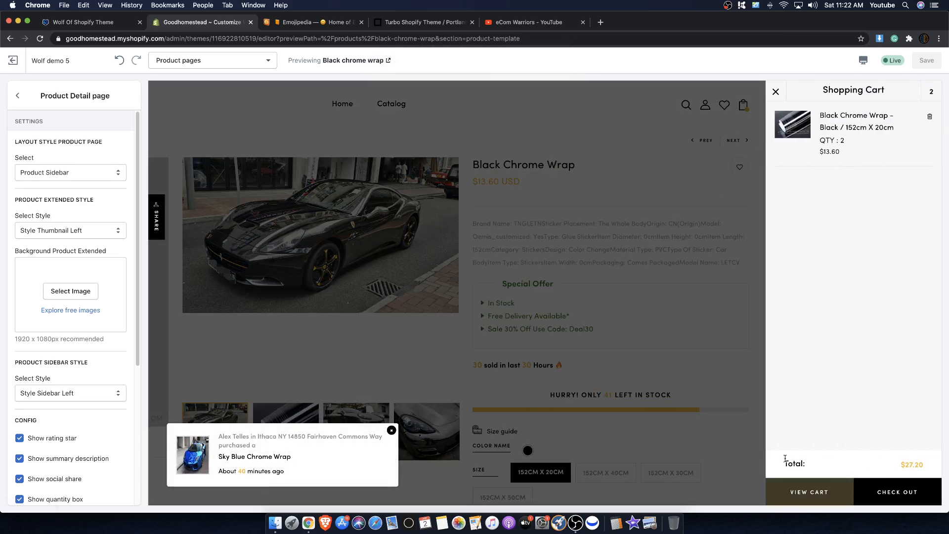
click(750, 257)
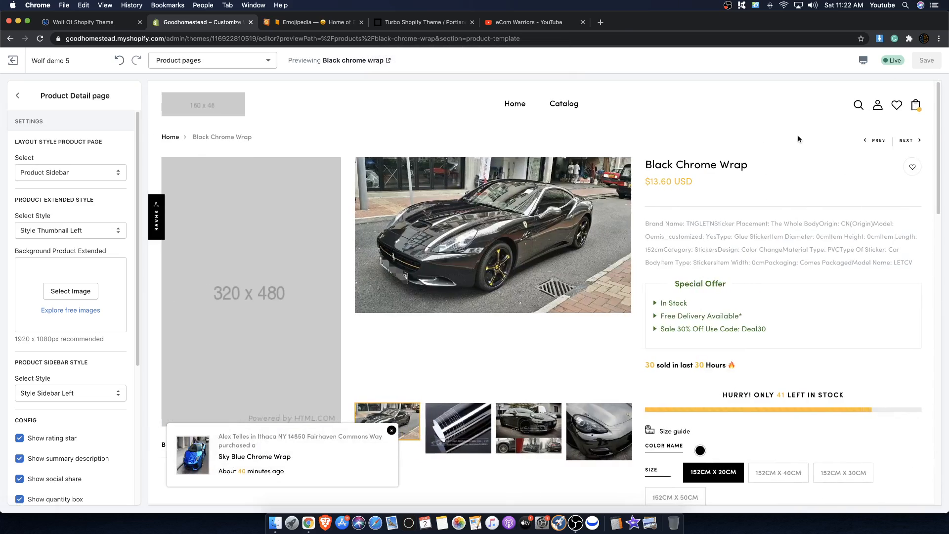
Examine the Black Chrome Wrap page, from the image gallery and sales counters to the size options, purchase buttons and description section.
scroll(546, 441, down, 5)
scroll(543, 346, down, 3)
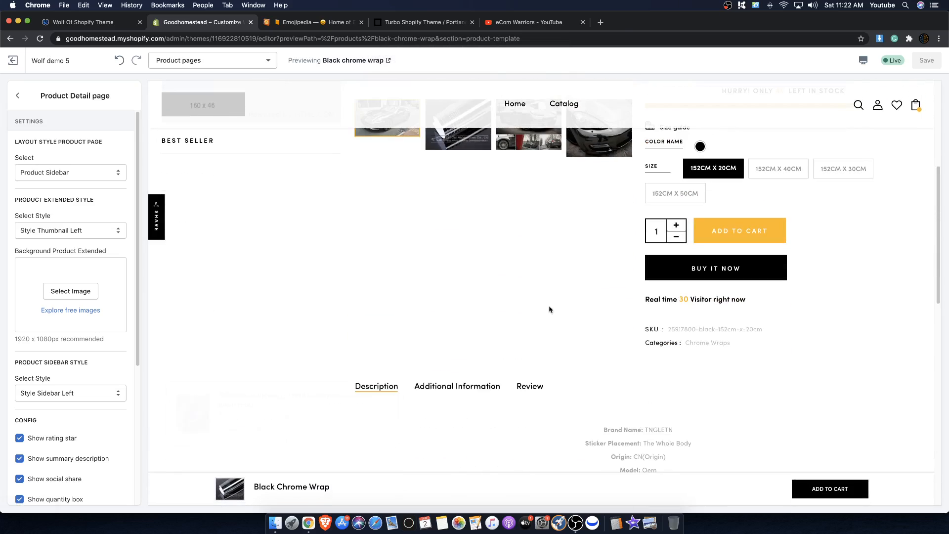
scroll(522, 324, up, 7)
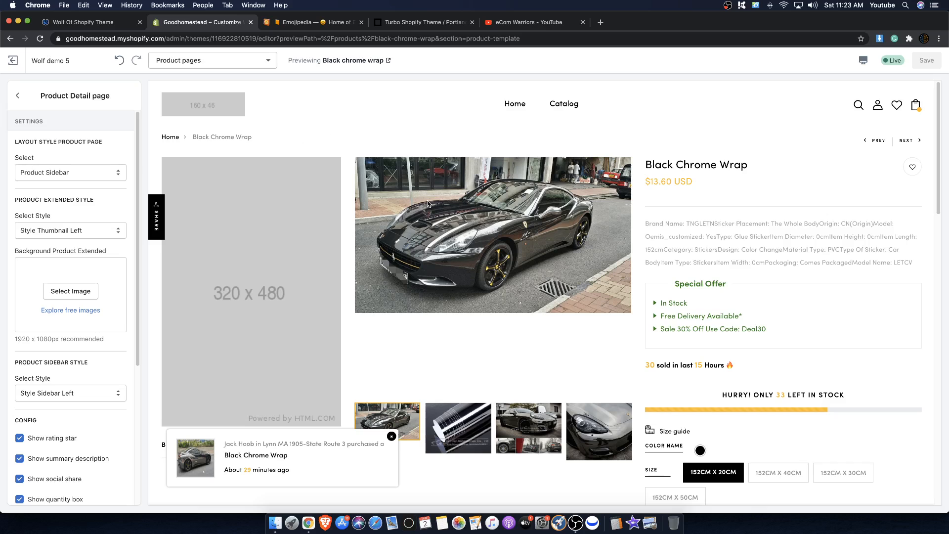
scroll(677, 354, down, 3)
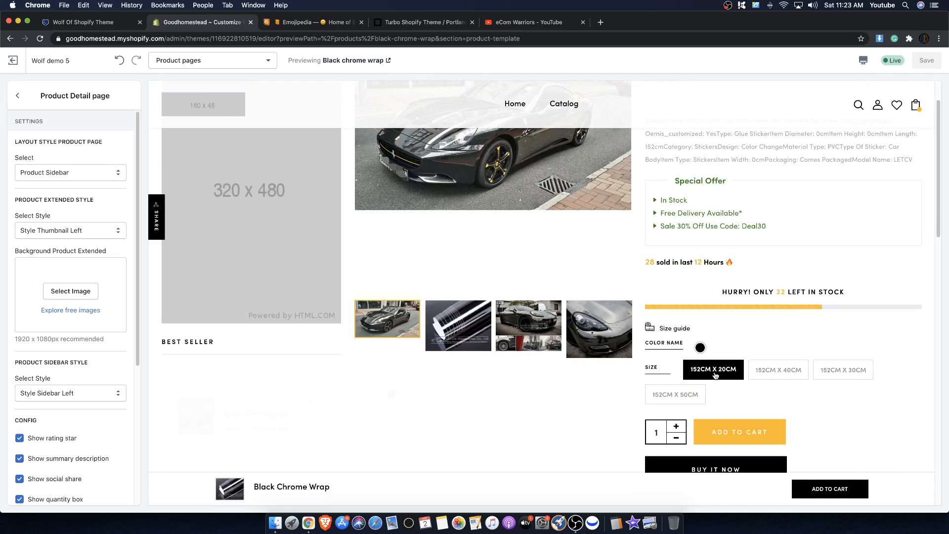
scroll(269, 227, up, 3)
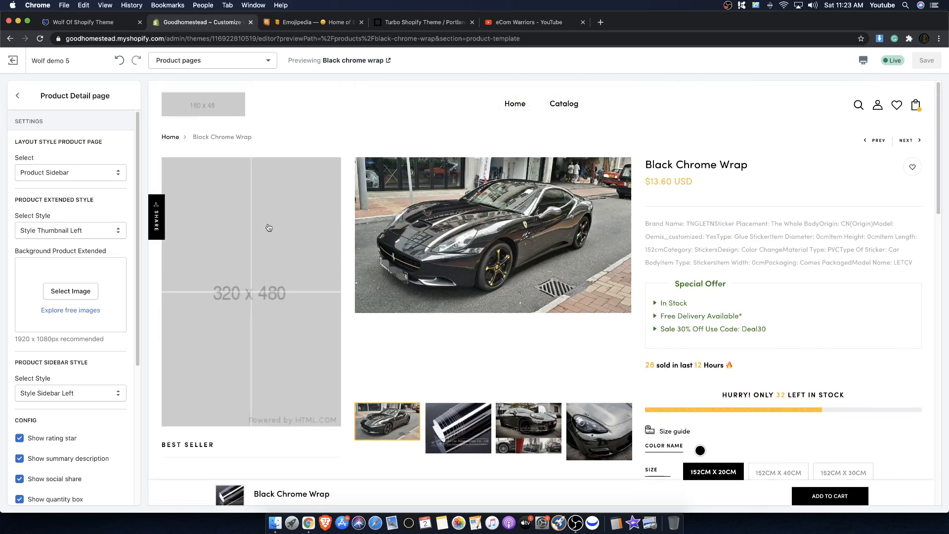
scroll(586, 332, down, 1)
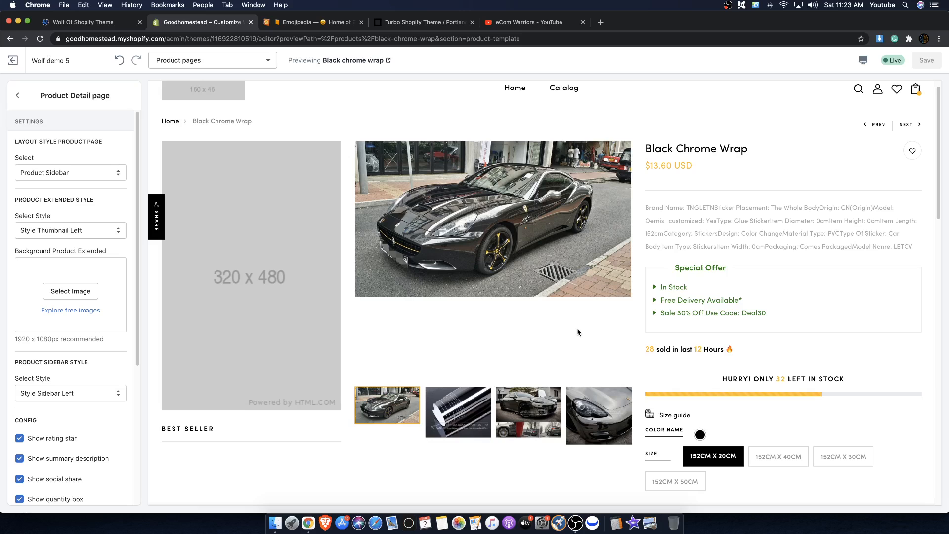
scroll(544, 319, down, 5)
scroll(472, 325, up, 4)
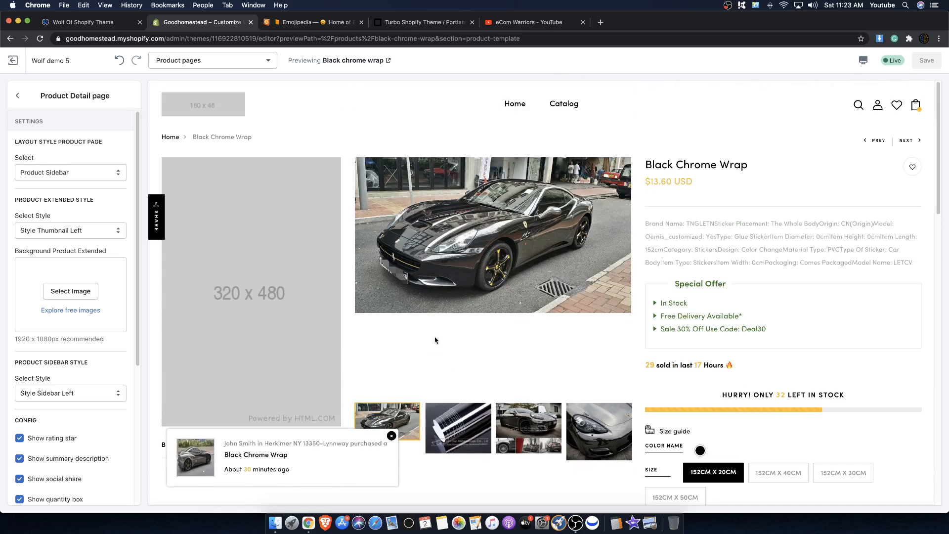
scroll(715, 375, down, 4)
scroll(544, 361, up, 4)
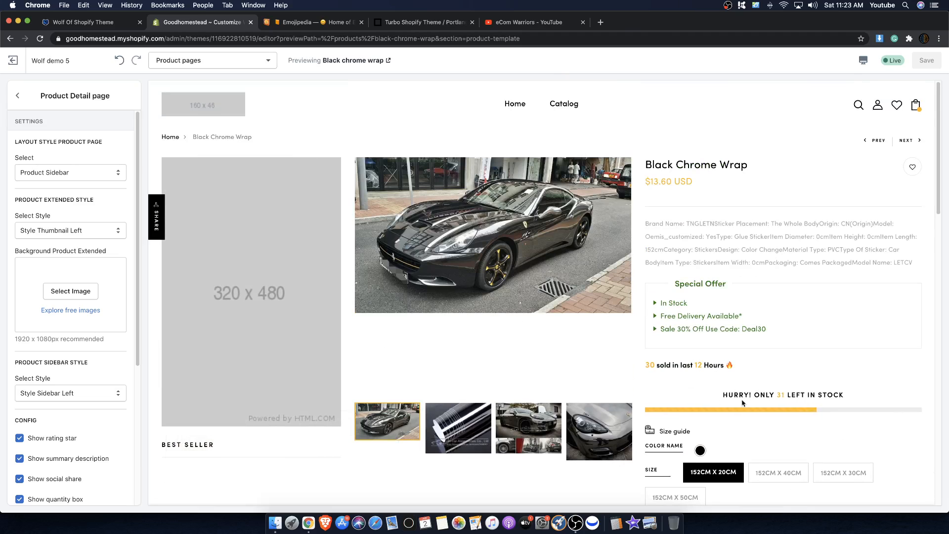
Examine the special offer box, the recent-sales counter and the stock countdown on the product page.
scroll(681, 379, down, 3)
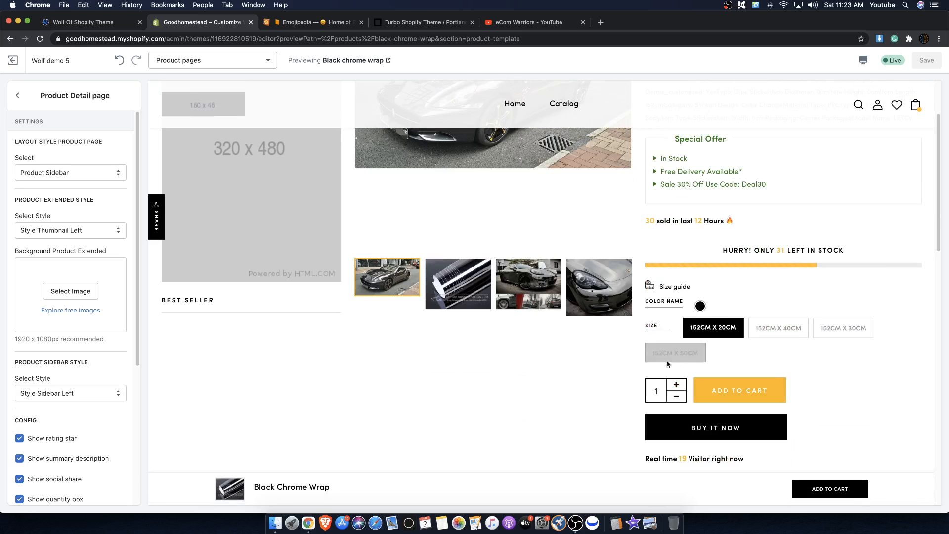
scroll(414, 297, up, 3)
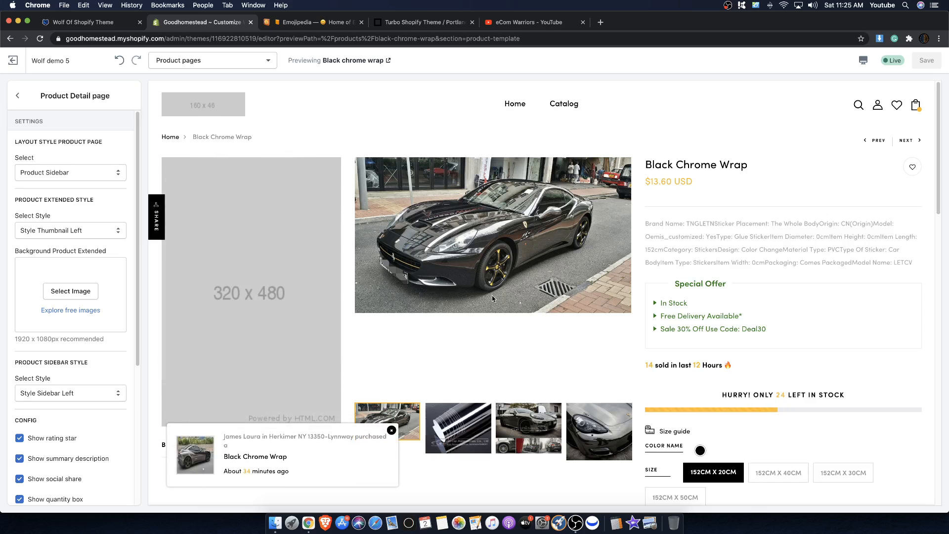
scroll(438, 359, down, 5)
scroll(438, 360, up, 5)
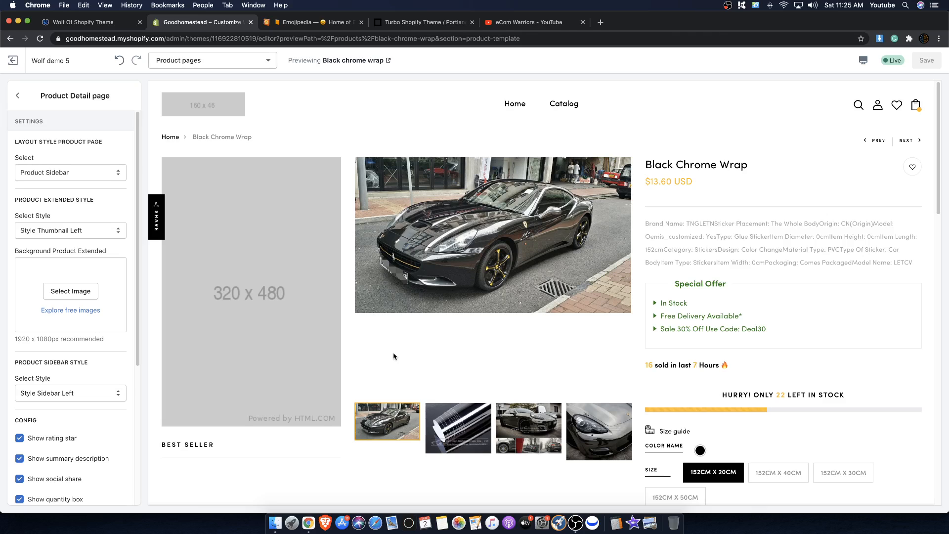
drag(697, 297, 732, 367)
click(733, 366)
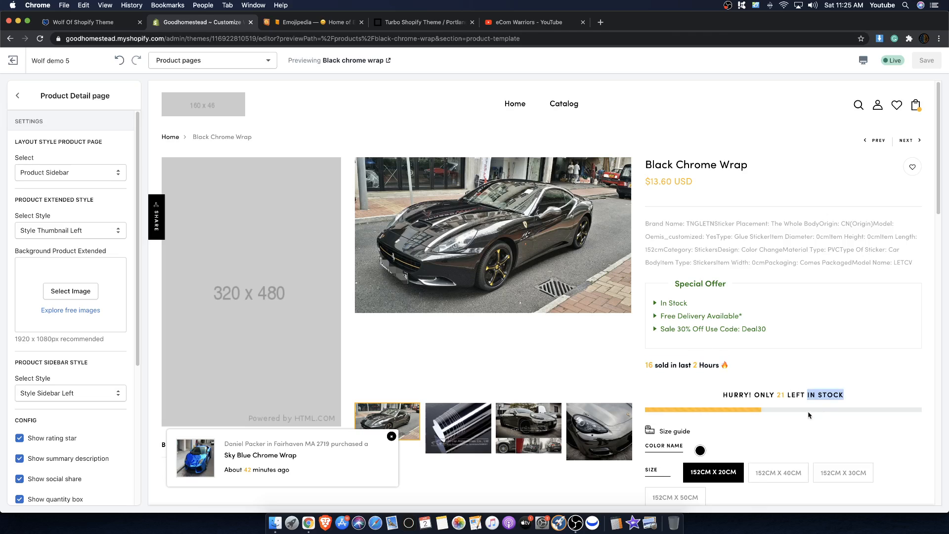
drag(746, 379, 722, 396)
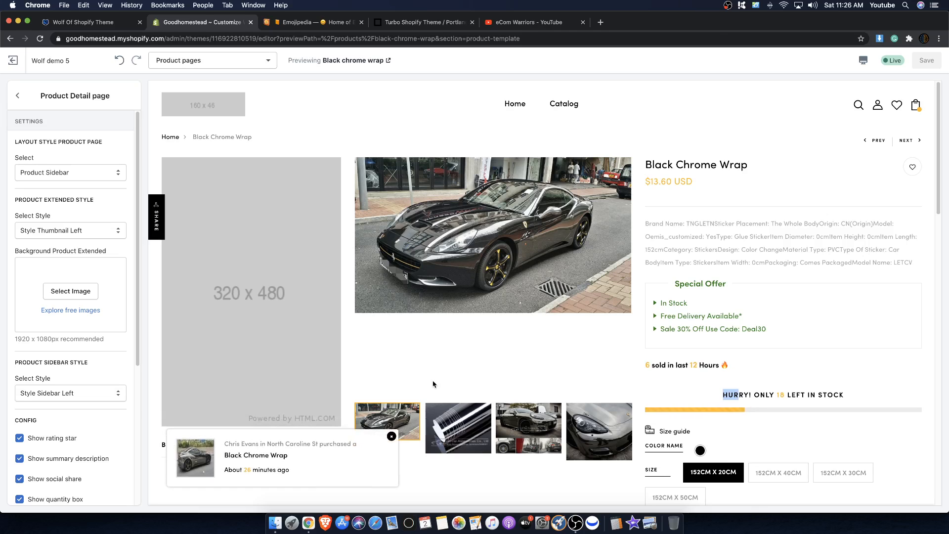
Look through the whole product page, from the description section down to the related products and footer.
scroll(589, 343, down, 10)
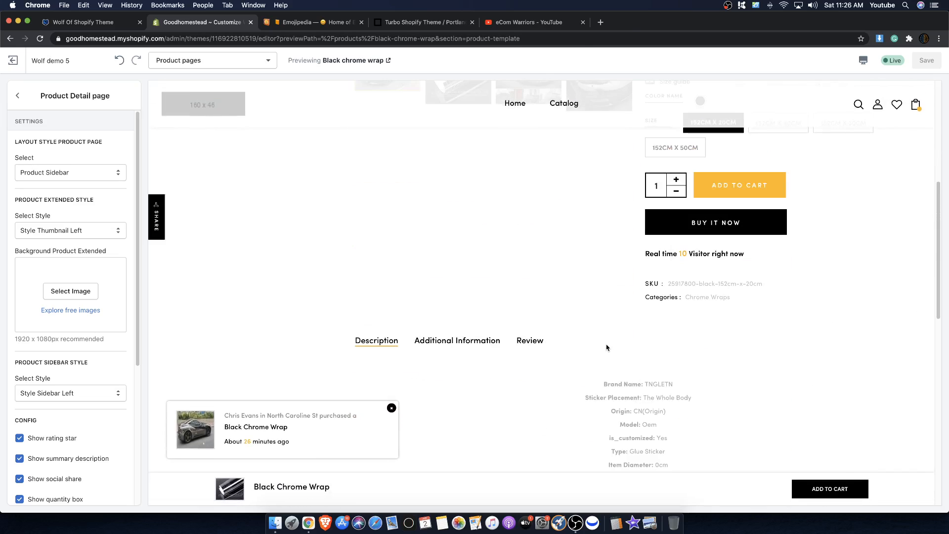
scroll(608, 348, up, 10)
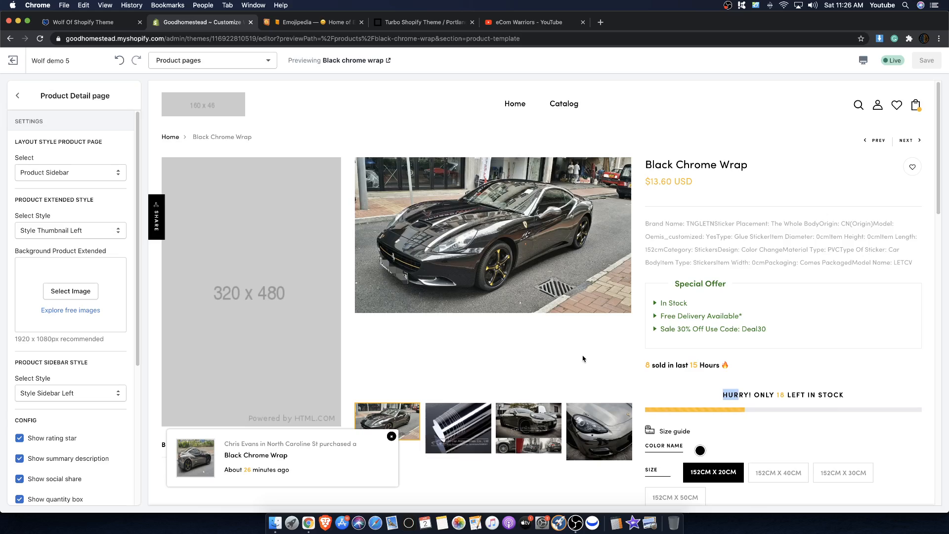
scroll(585, 356, down, 5)
scroll(556, 356, up, 5)
scroll(543, 352, down, 15)
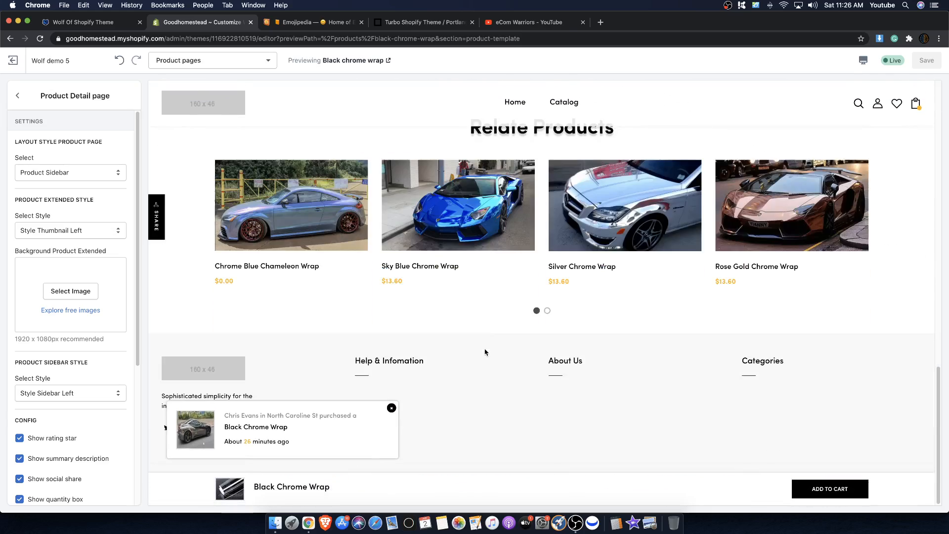
scroll(485, 352, up, 12)
scroll(465, 349, up, 4)
scroll(593, 343, down, 3)
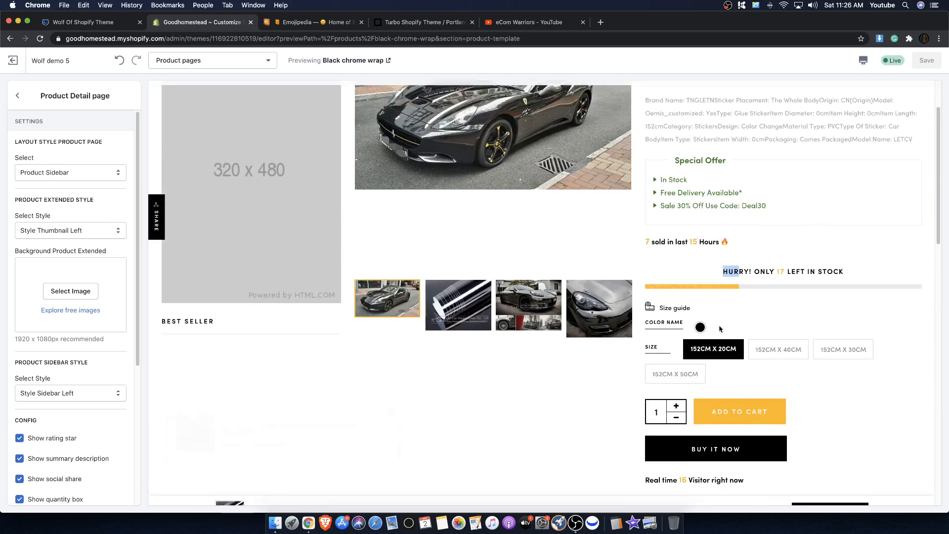
Recheck the Special Offer list on the product page and look over the Product Detail page settings.
scroll(692, 339, up, 3)
drag(745, 336, 685, 302)
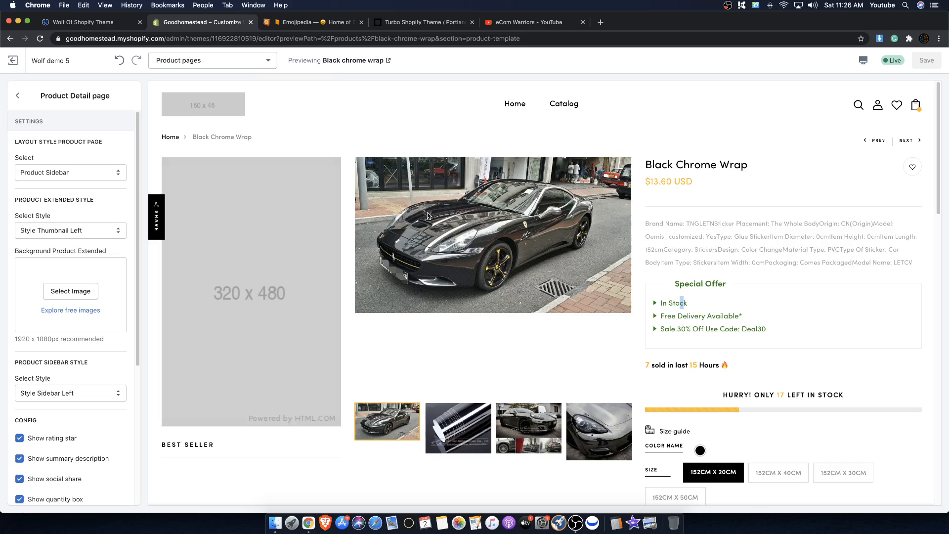
scroll(345, 273, down, 1)
scroll(202, 188, down, 1)
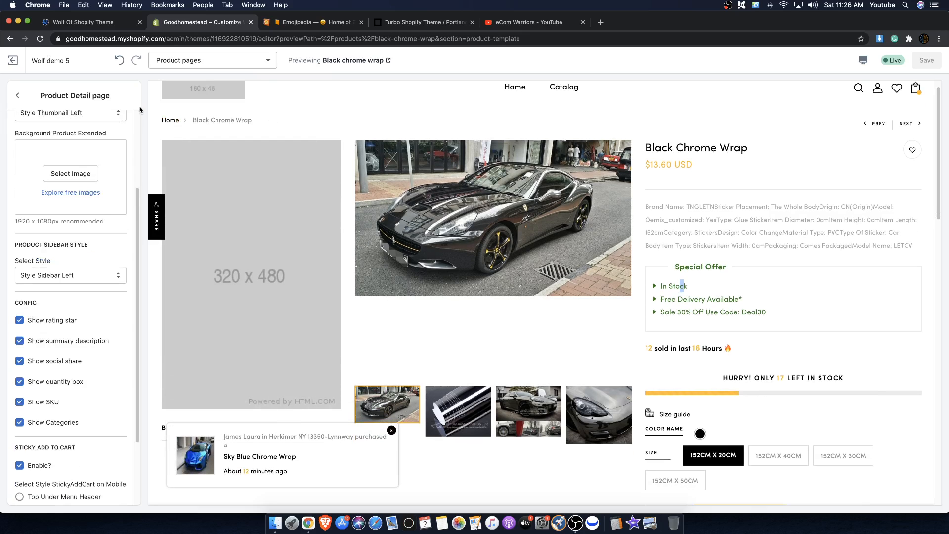
Leave the theme editor and open the Black Chrome Wrap product from the store's product list.
click(17, 95)
click(14, 61)
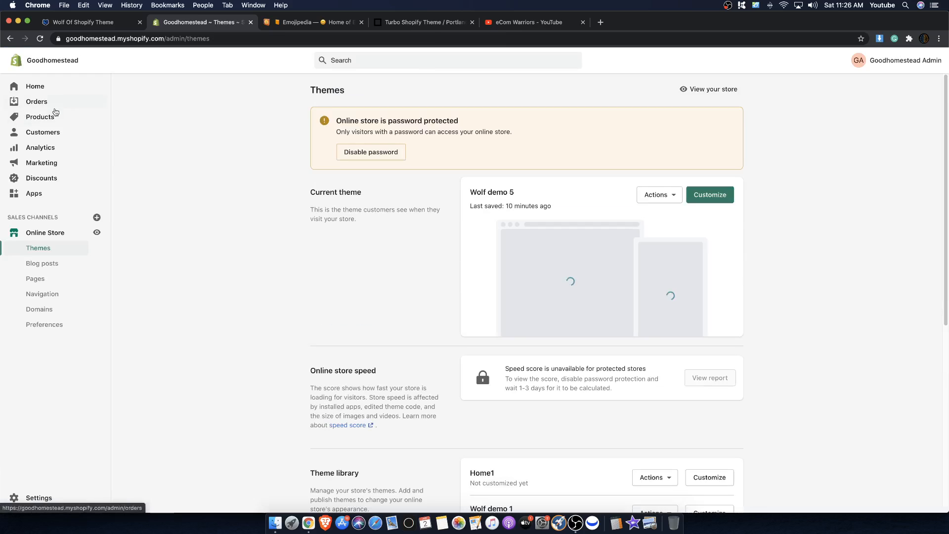
click(58, 119)
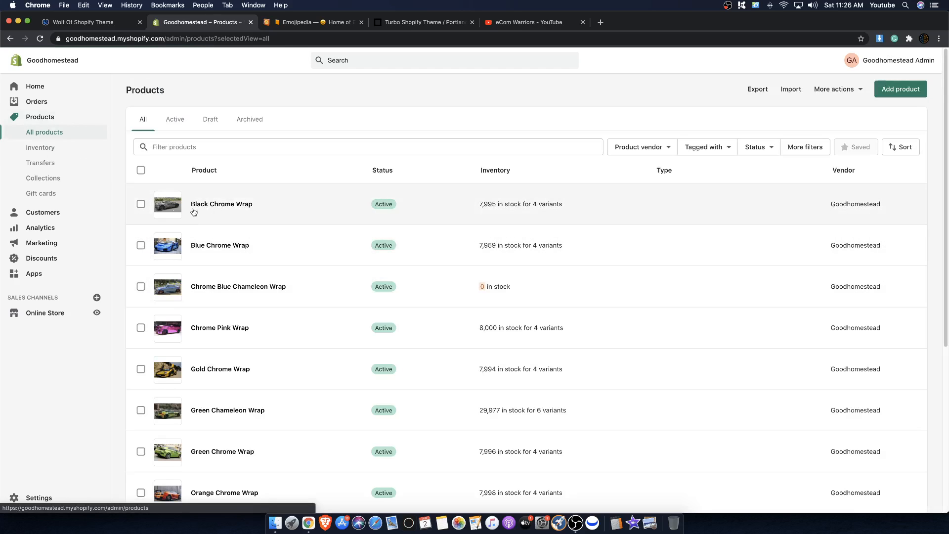
click(215, 205)
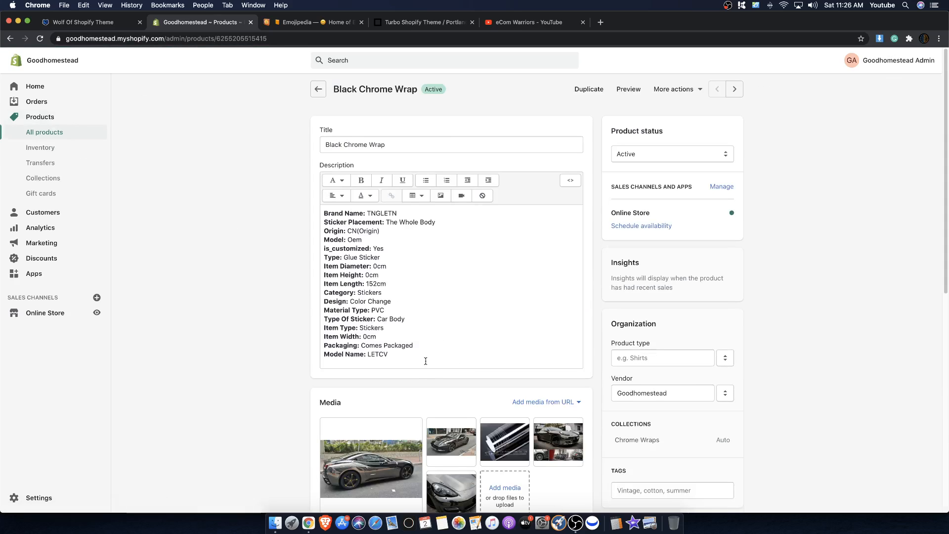
Read through the product description's individual lines, including brand name, sticker placement, origin, type, item width and packaging.
drag(427, 357, 397, 212)
click(342, 221)
click(397, 212)
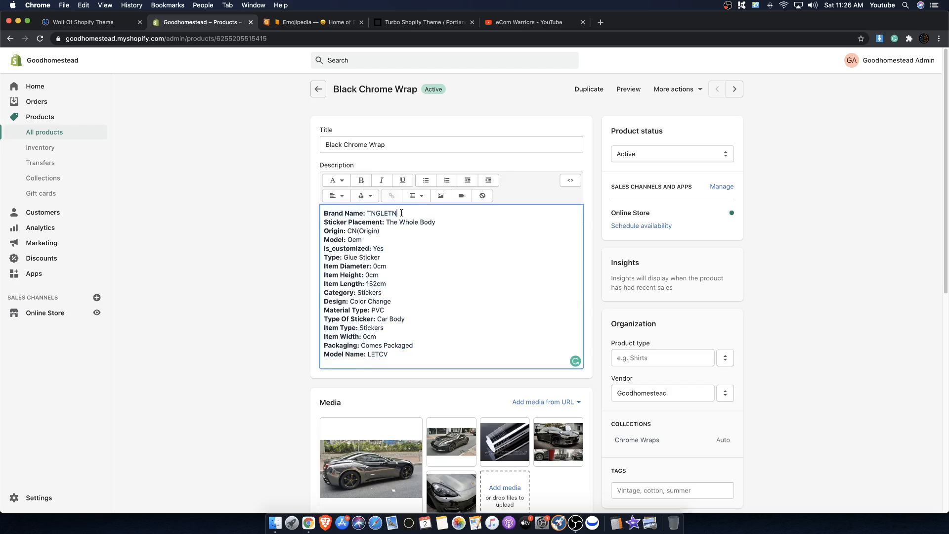
drag(446, 223, 321, 218)
drag(396, 233, 323, 236)
click(358, 237)
drag(385, 248, 325, 254)
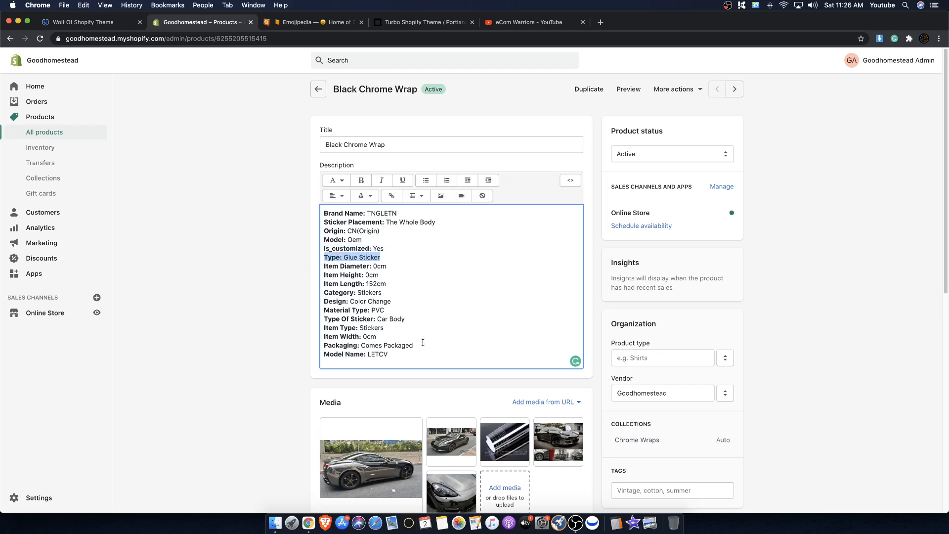
drag(423, 345, 350, 340)
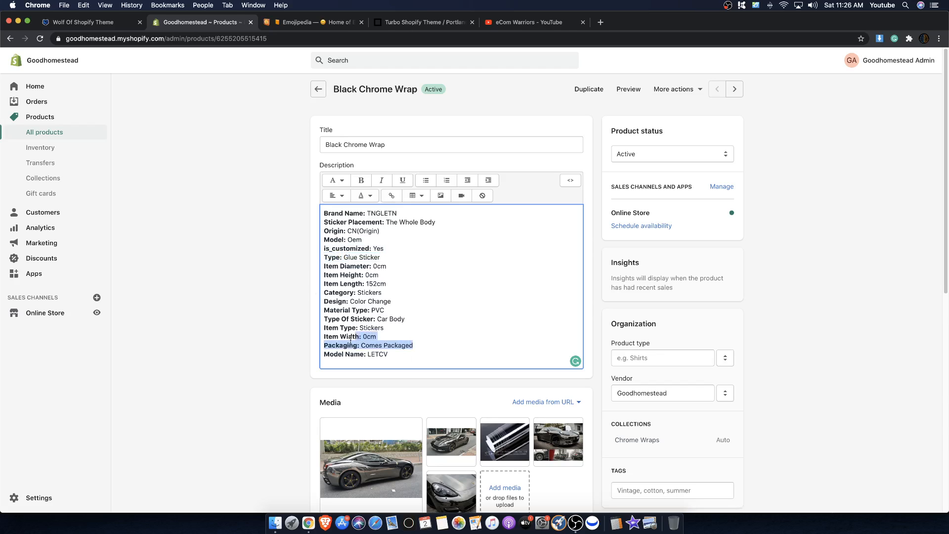
click(388, 336)
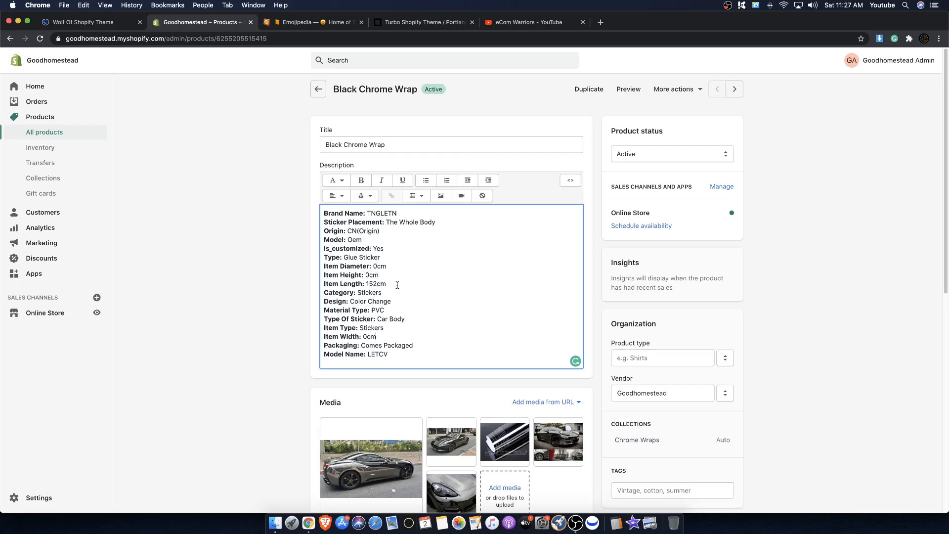
Check the item height and item length lines of the description and the size variants of the product.
scroll(397, 285, down, 1)
drag(387, 272, 344, 262)
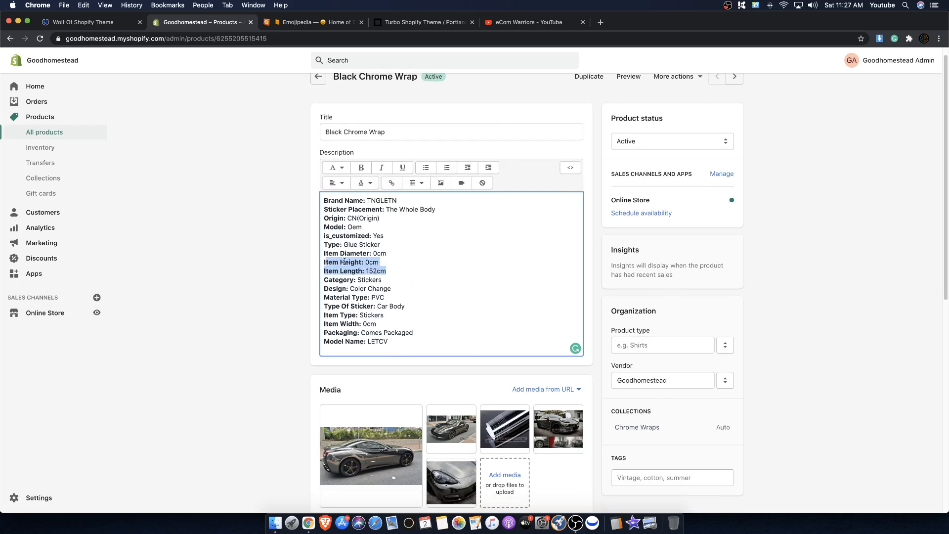
scroll(484, 360, down, 6)
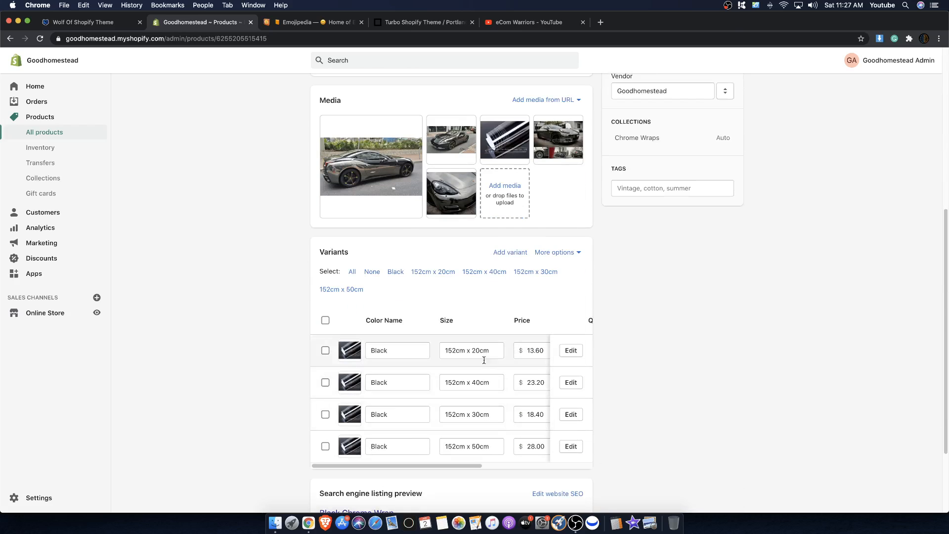
scroll(475, 421, up, 6)
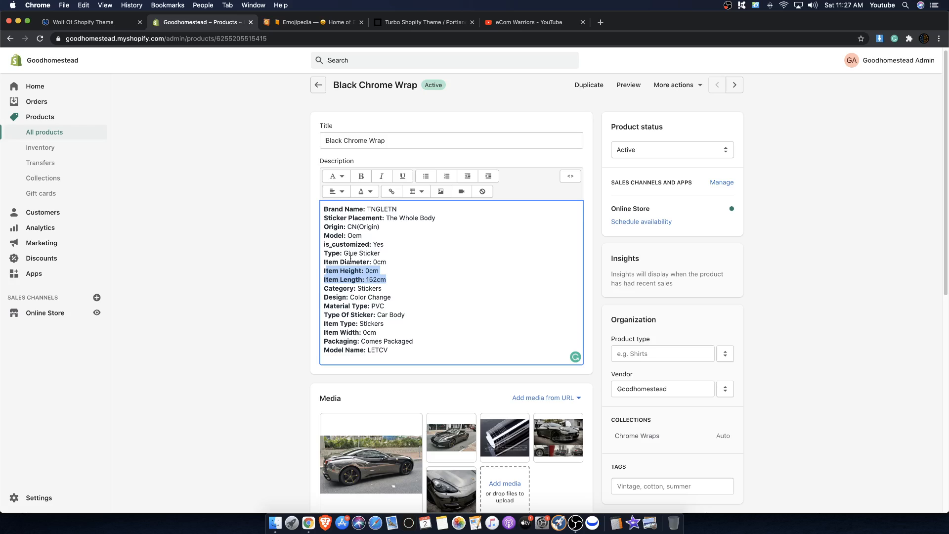
Select the entire product description text and look it over together with the media section.
drag(416, 352, 321, 211)
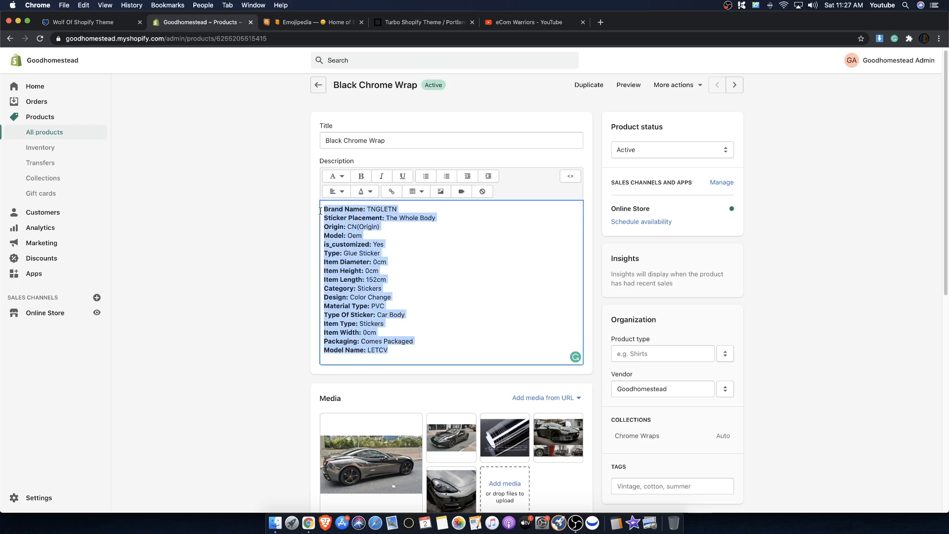
scroll(384, 288, down, 2)
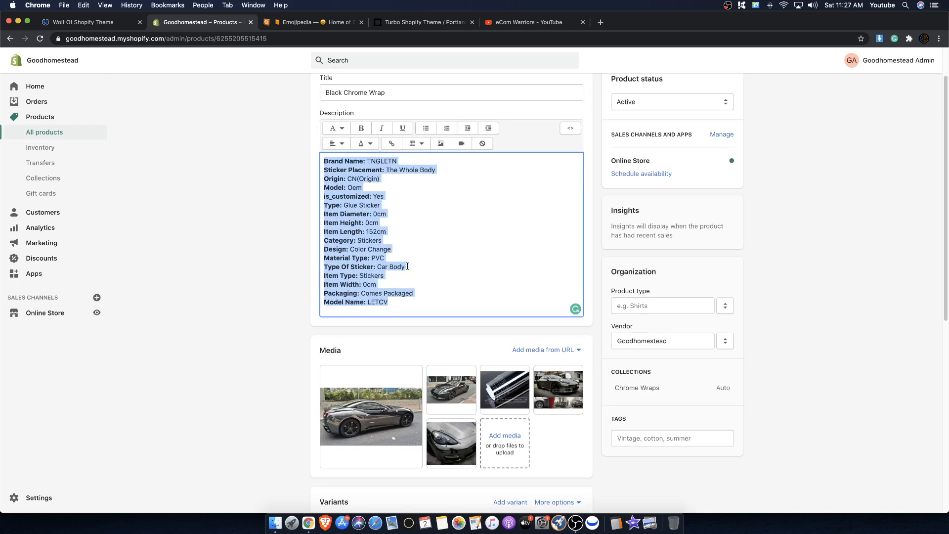
scroll(408, 266, down, 2)
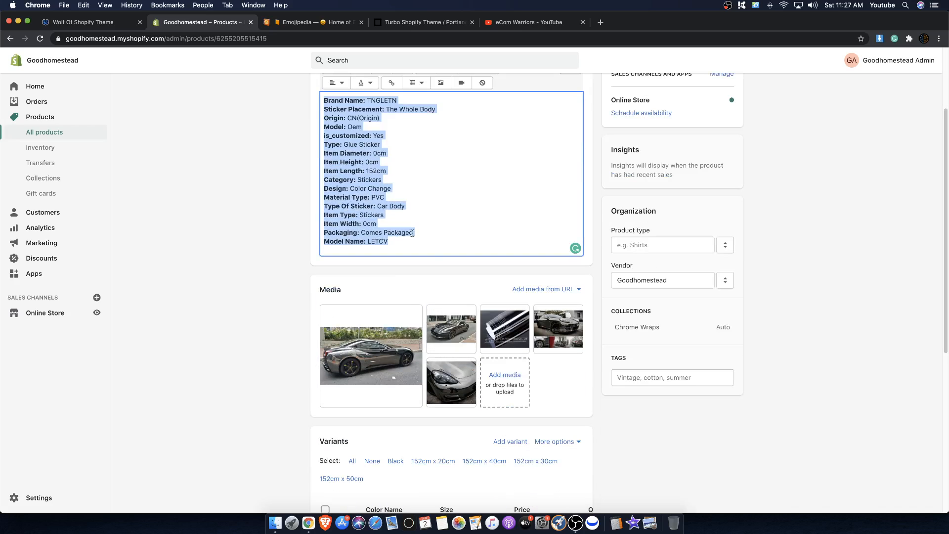
scroll(412, 233, up, 3)
scroll(406, 291, down, 3)
scroll(401, 299, up, 3)
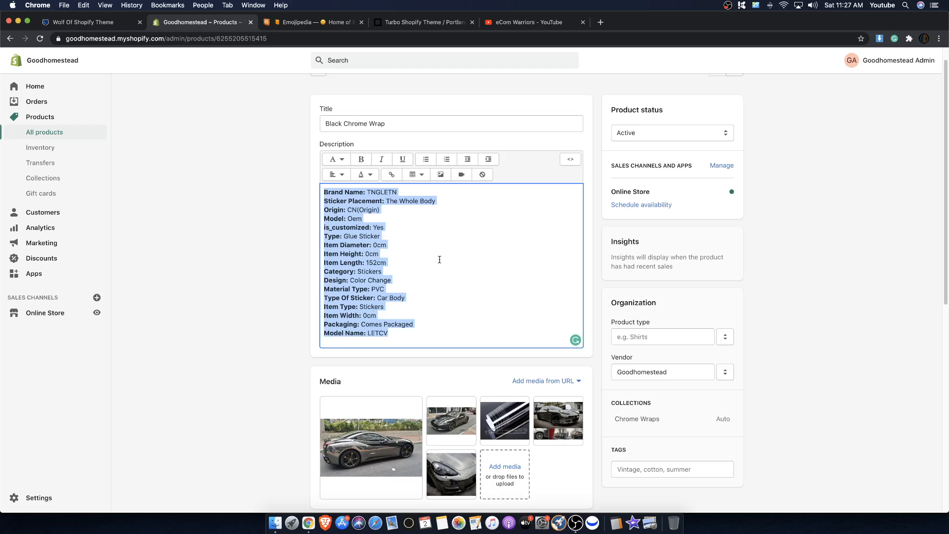
Replace the whole product description with the text "Sticker Material" formatted as a bulleted list.
scroll(374, 432, down, 1)
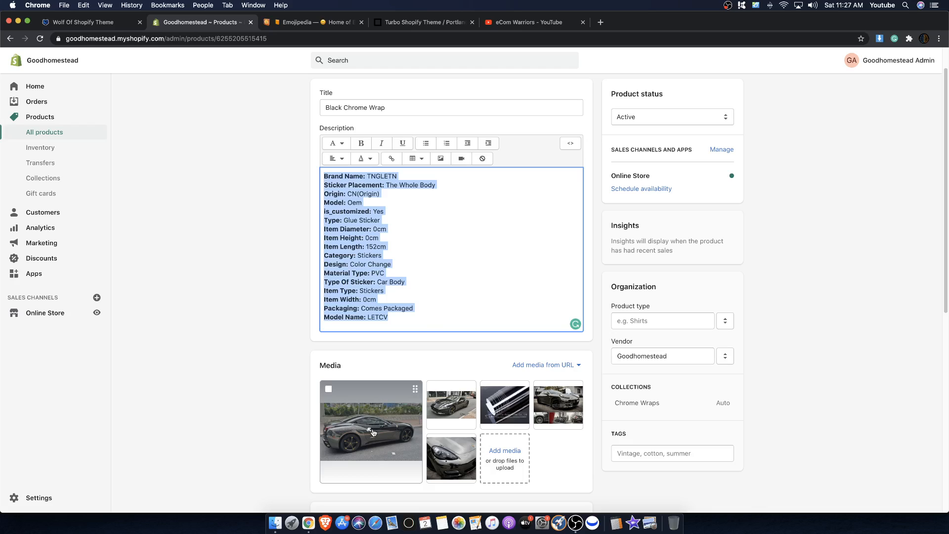
key(BackSpace)
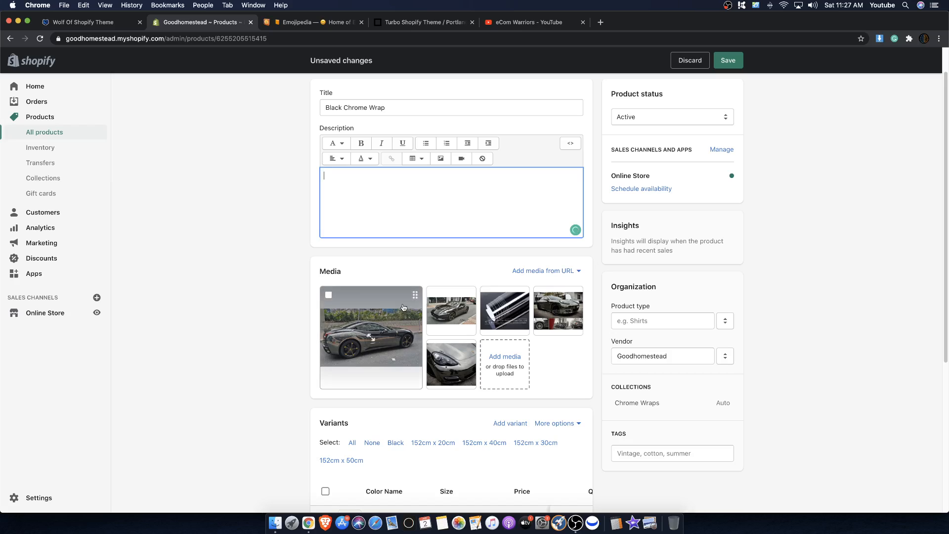
text(Sticker Materi)
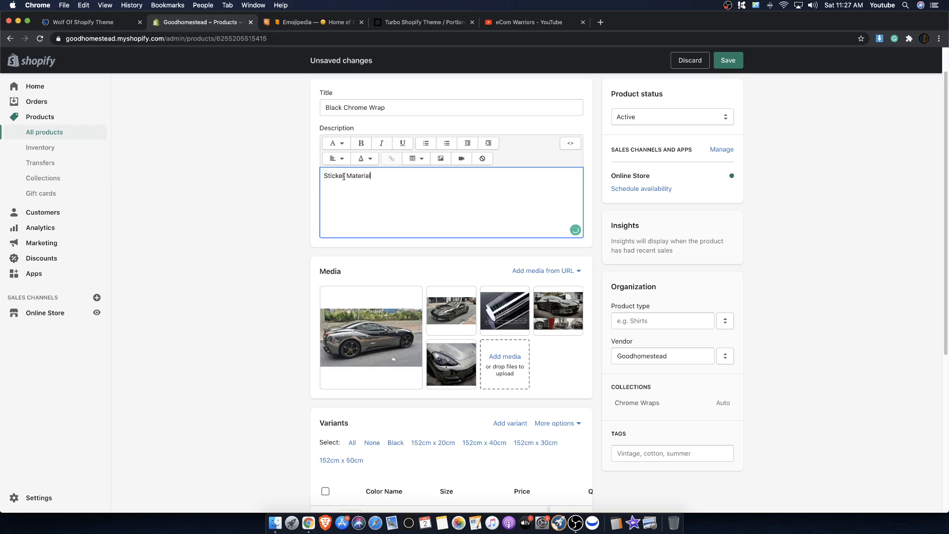
text(al)
click(426, 143)
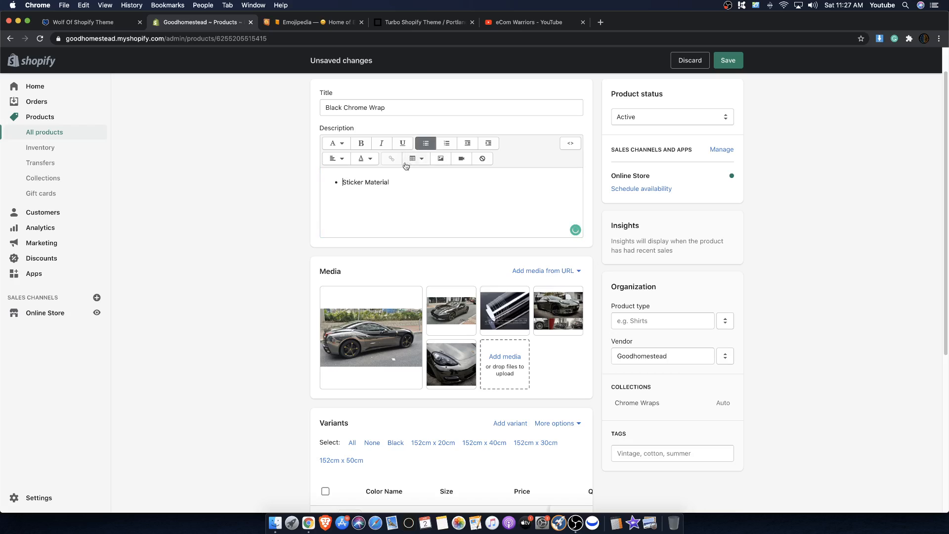
Add a second description bullet reading "Sizes Vary:" followed by the size 152cm x 50cm copied from the variants.
click(399, 185)
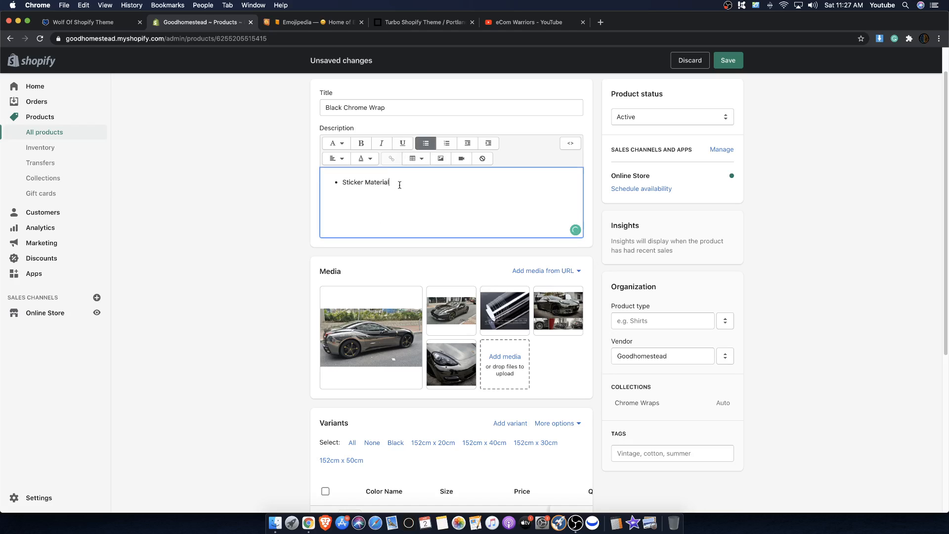
text(Sizes Vary:)
scroll(451, 297, down, 5)
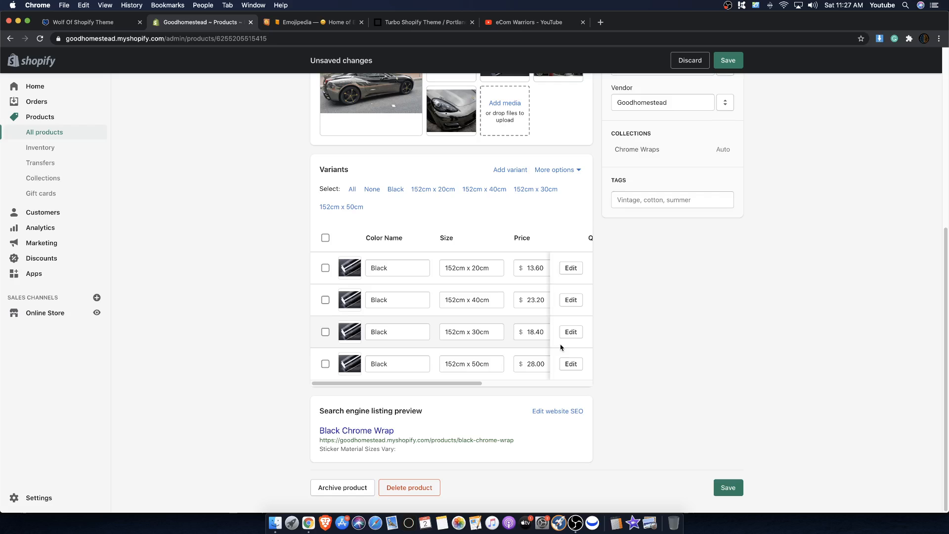
drag(492, 364, 442, 364)
key(super+c)
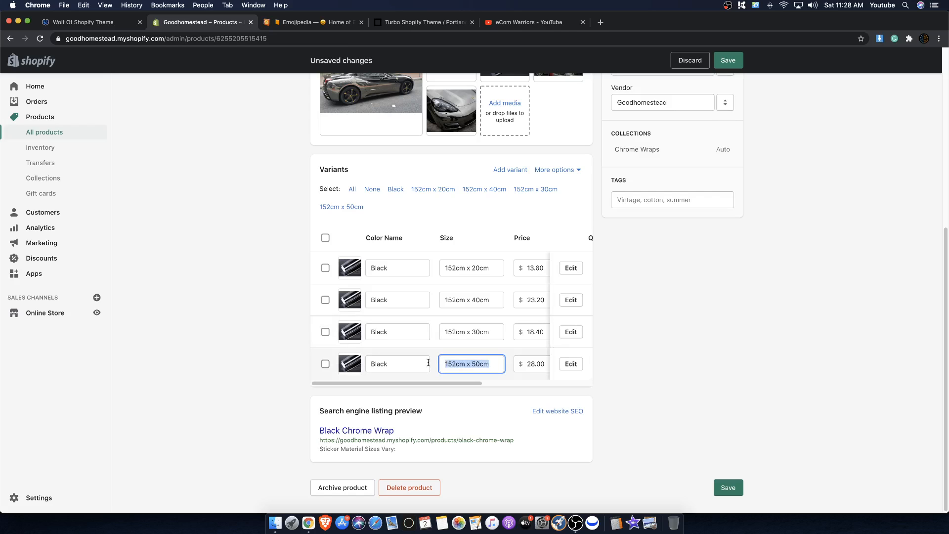
scroll(395, 245, up, 6)
click(387, 231)
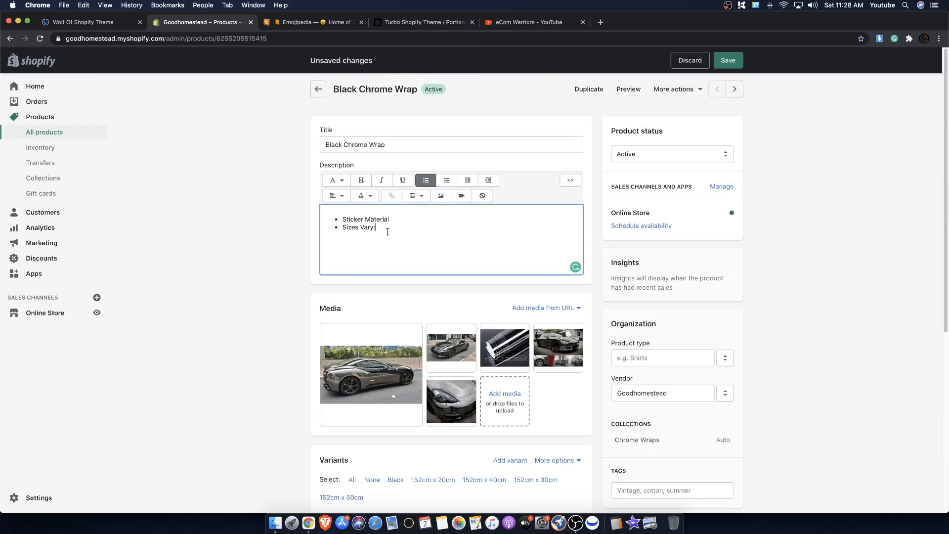
key(super+v)
Append the 152cm x 30cm variant size, separated by a comma, to the "Sizes Vary" bullet.
scroll(452, 349, down, 5)
drag(491, 407, 417, 395)
key(super+c)
scroll(414, 223, up, 5)
click(434, 229)
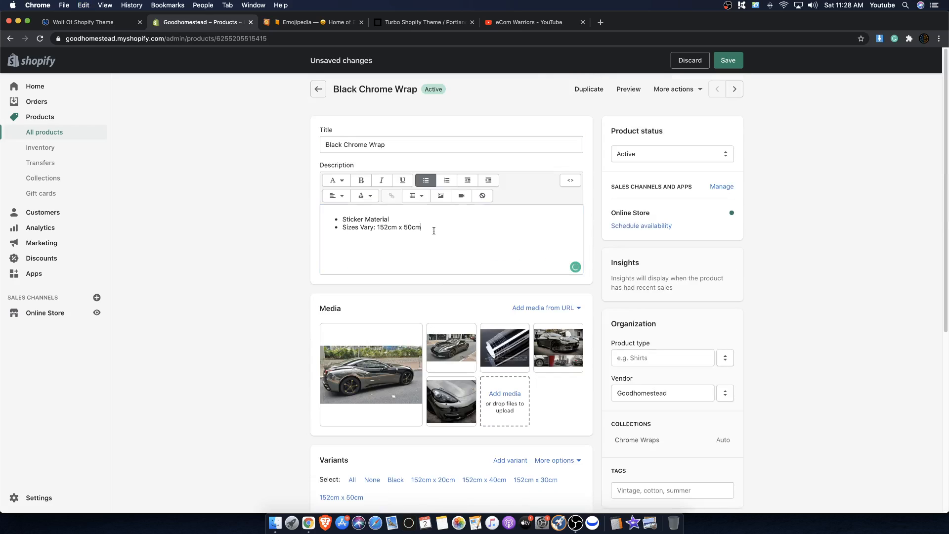
text(,)
key(super+v)
Copy the 152cm x 40cm variant size onto the end of the "Sizes Vary" bullet after a comma.
scroll(513, 289, down, 5)
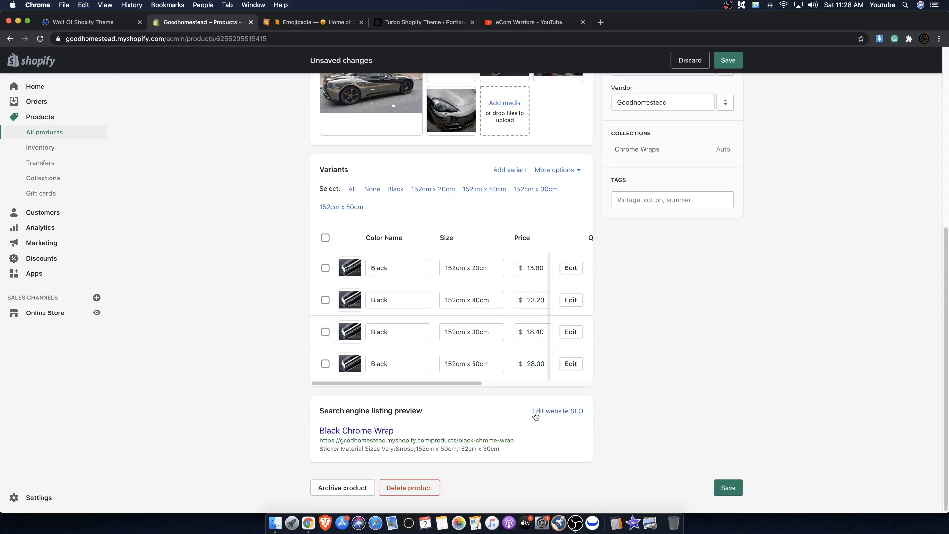
drag(497, 300, 412, 299)
key(super+c)
scroll(423, 317, up, 5)
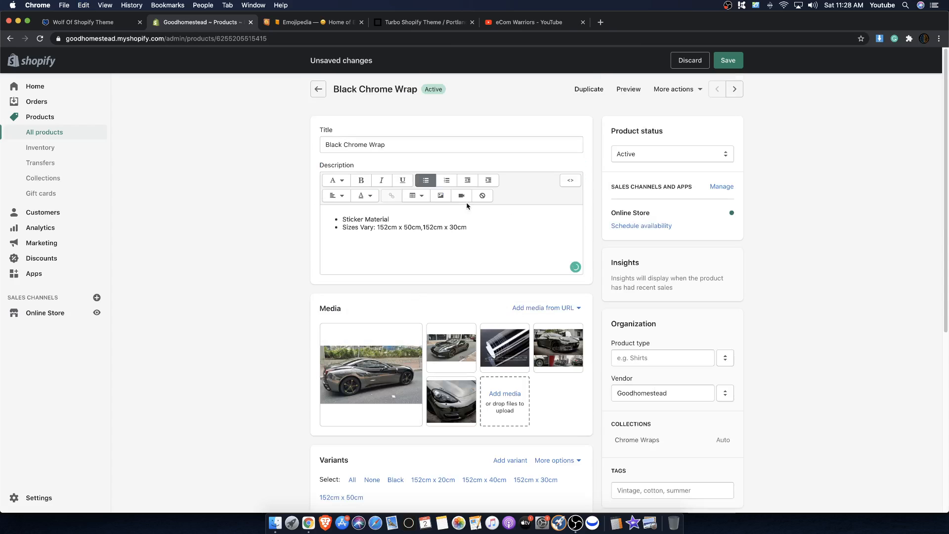
click(481, 225)
text(,)
key(super+v)
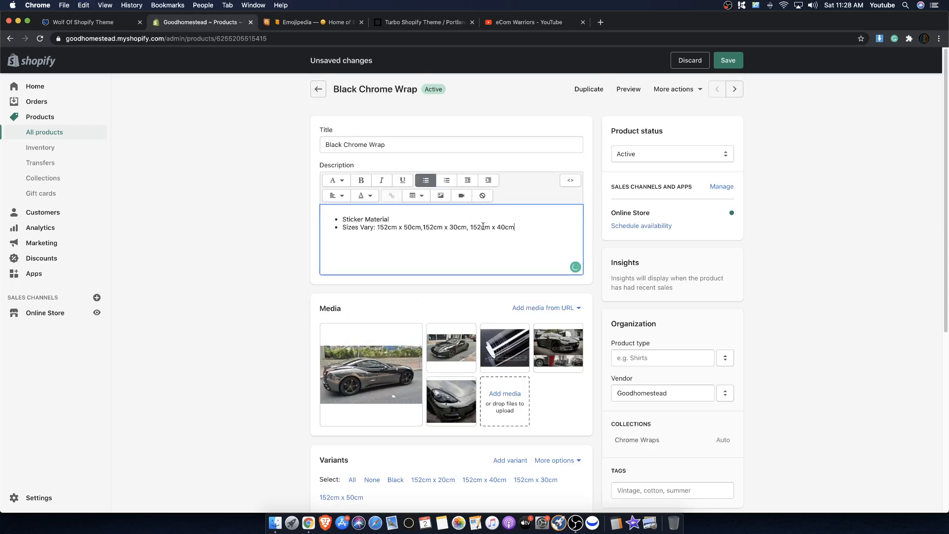
Complete the "Sizes Vary" bullet with the 152cm x 20cm variant size after a comma.
scroll(508, 272, down, 5)
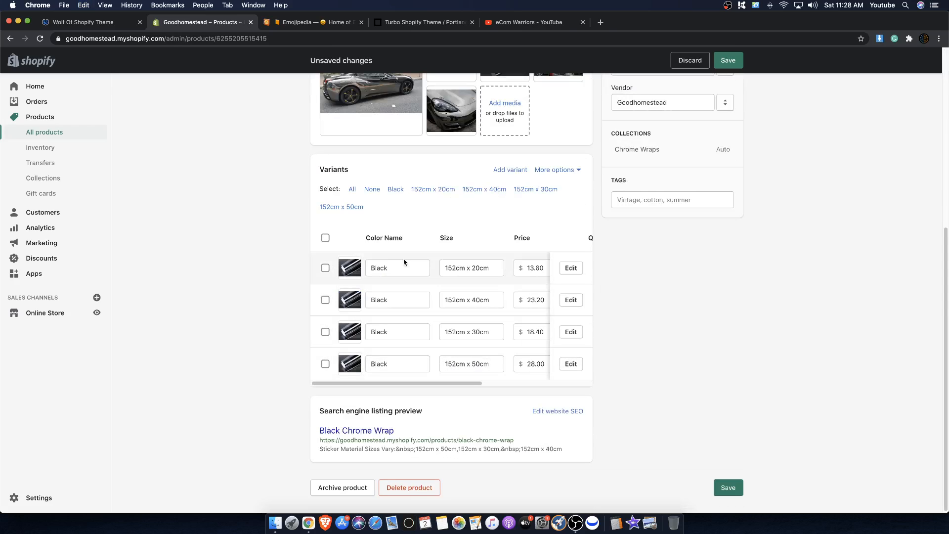
triple_click(481, 269)
scroll(420, 257, up, 5)
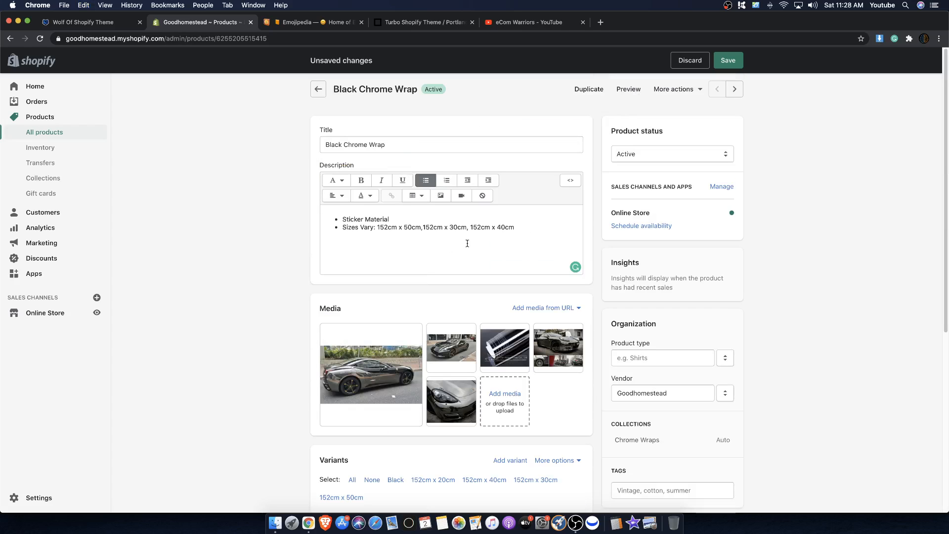
click(520, 230)
text(,)
key(super+v)
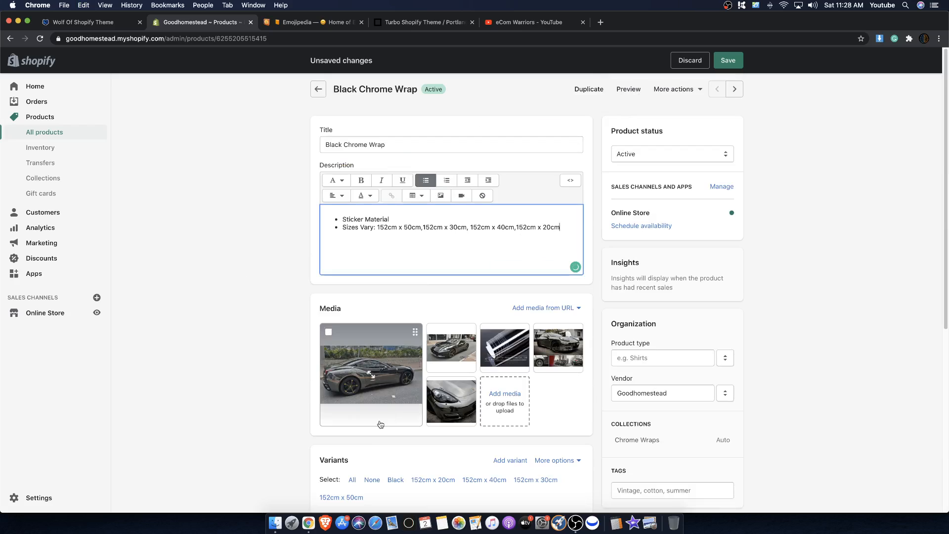
View the first product photo enlarged and add a third description bullet stating that wraps can fit any car model or design.
click(368, 375)
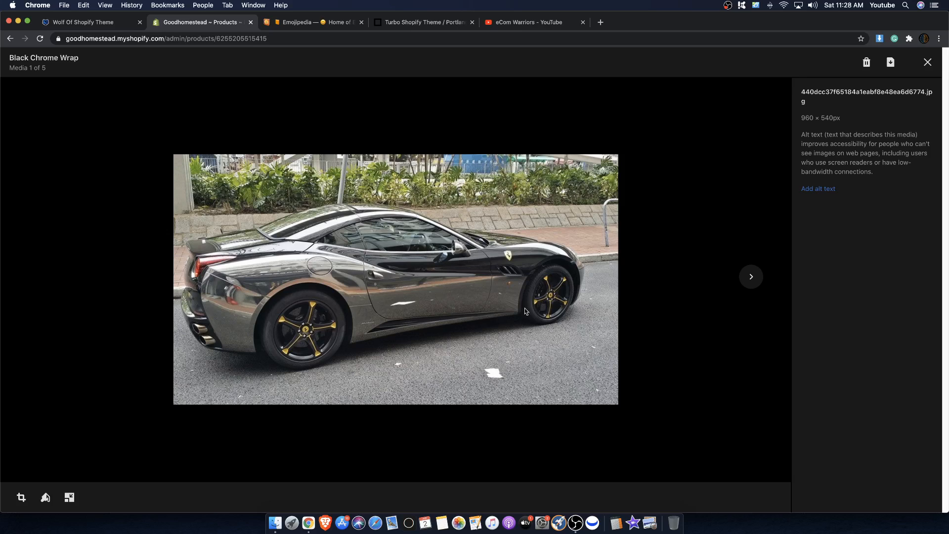
click(927, 62)
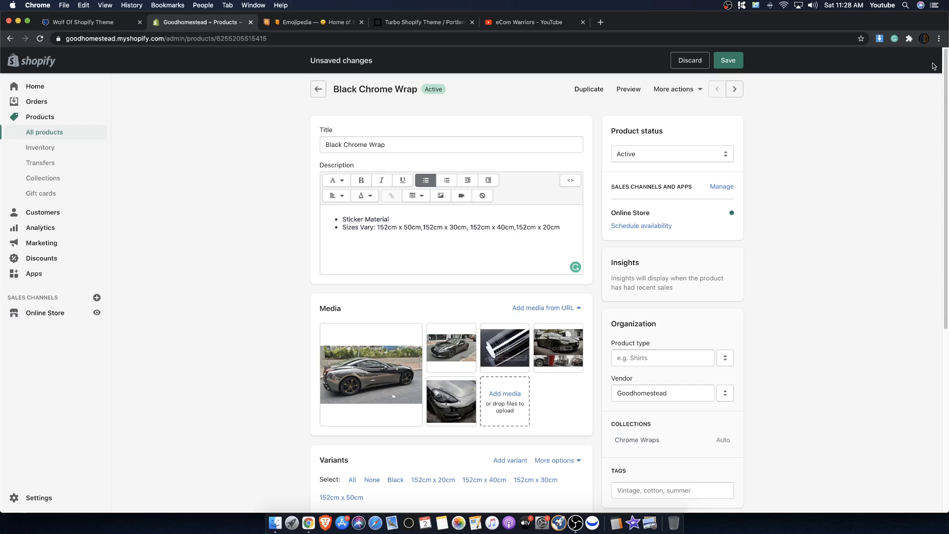
click(567, 229)
key(Return)
text(raps)
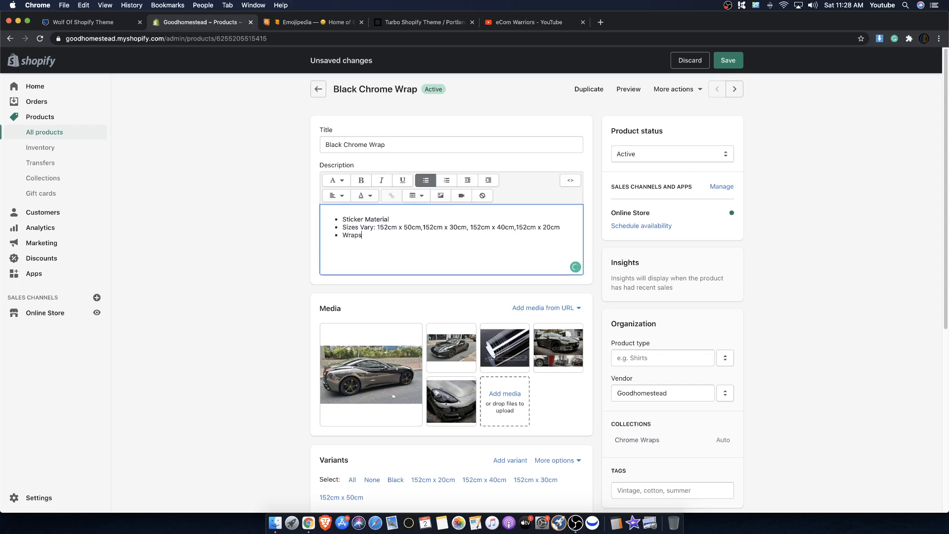
text( Can Fit Anycar Model Or Desgin)
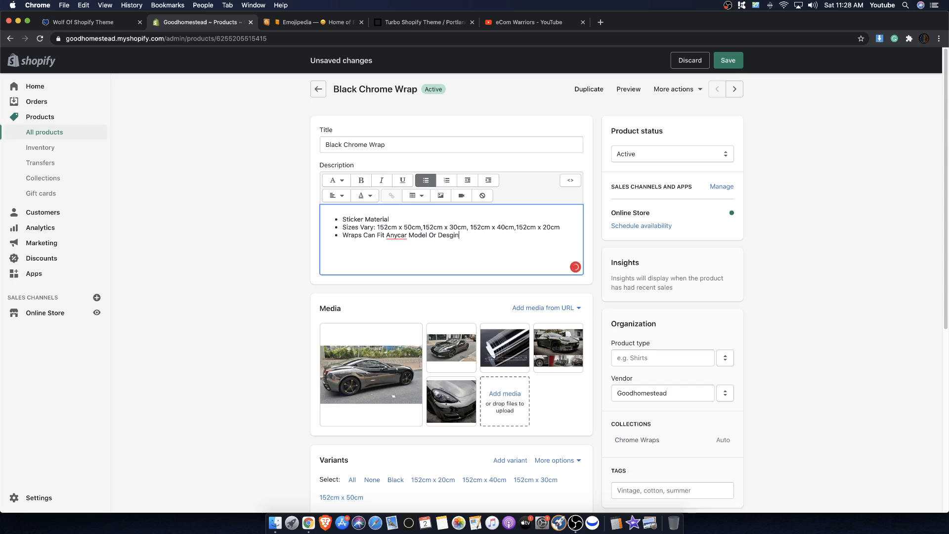
Correct the spelling in the third bullet so it reads "Wraps Can Fit Any car Model Or Design".
click(402, 250)
drag(462, 235, 339, 236)
click(339, 236)
triple_click(339, 238)
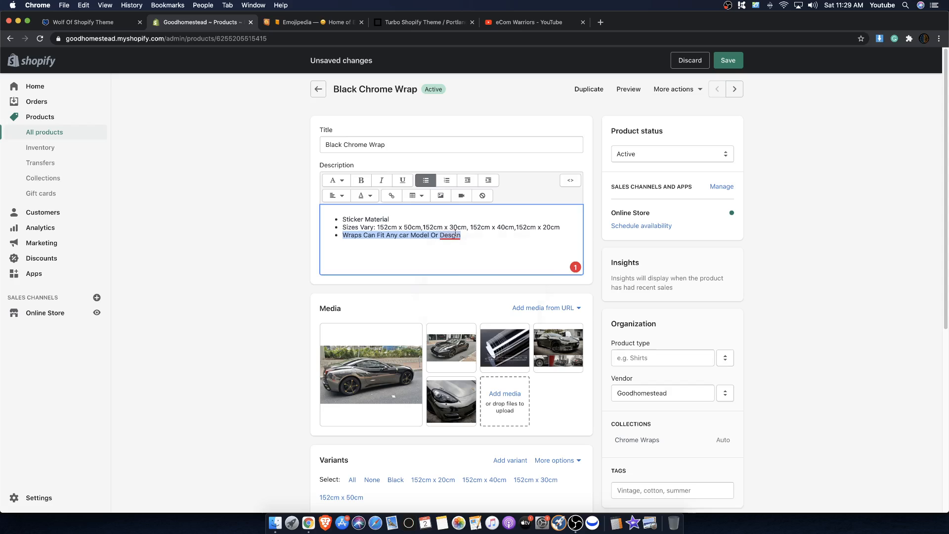
mouse_move(450, 235)
click(452, 251)
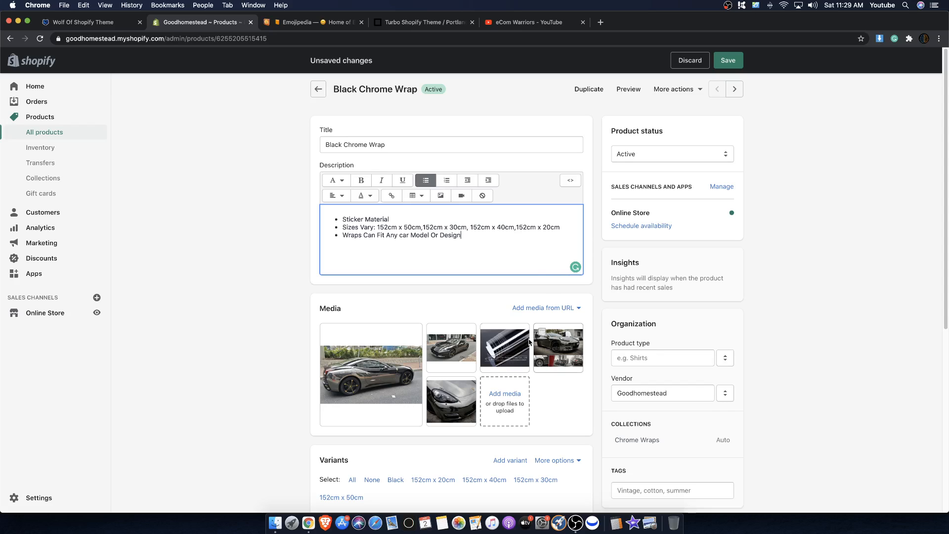
Check the first product photo again and move the "Wraps Can Fit Any car Model Or Design" bullet to the start of the list.
scroll(544, 346, down, 1)
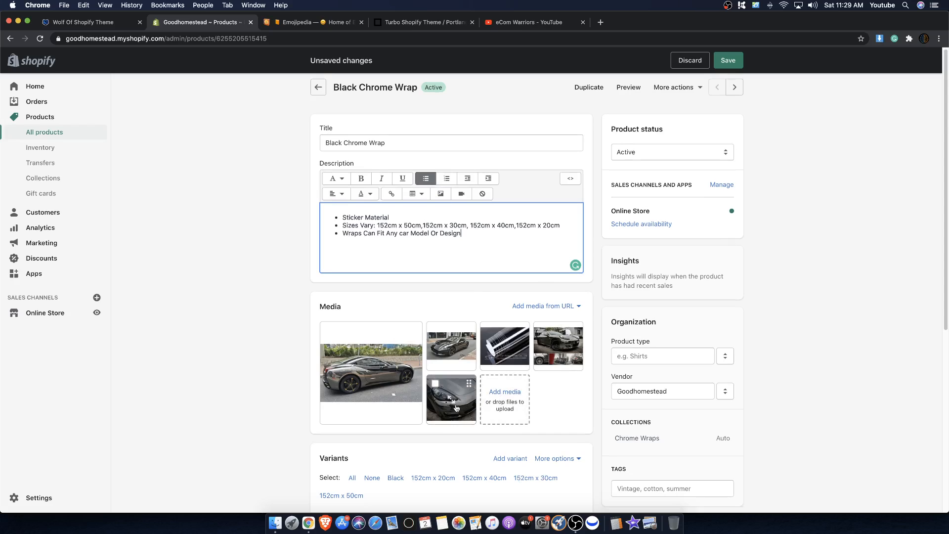
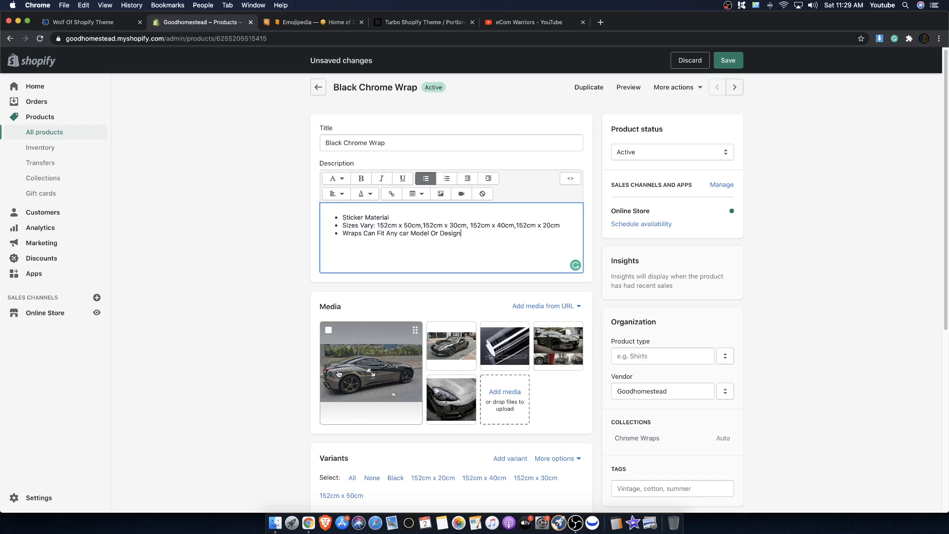
click(363, 372)
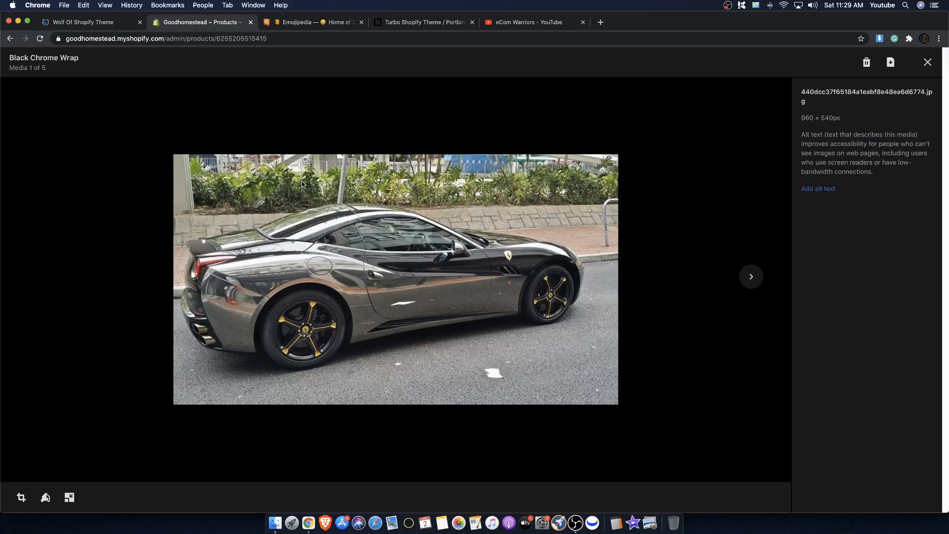
click(927, 61)
drag(471, 236, 330, 231)
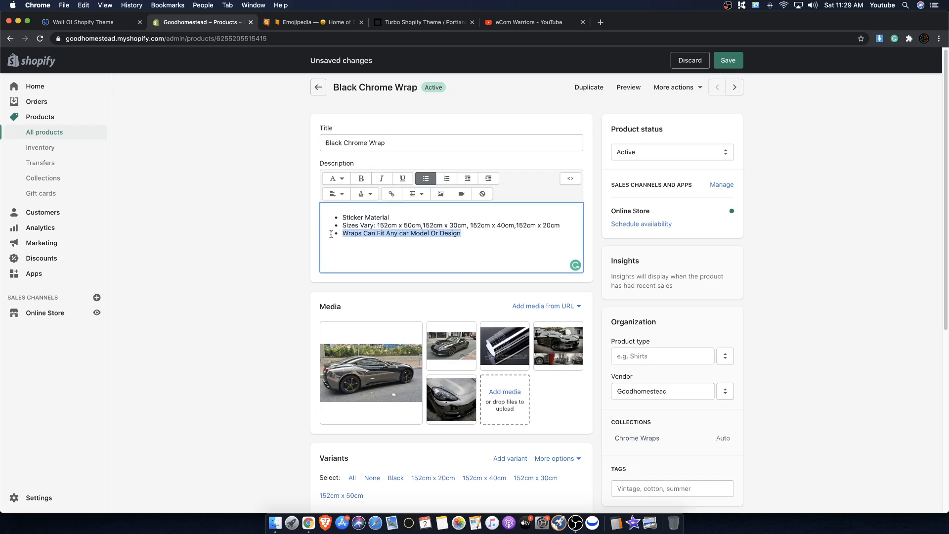
key(super+x)
click(345, 213)
key(Return)
key(Up)
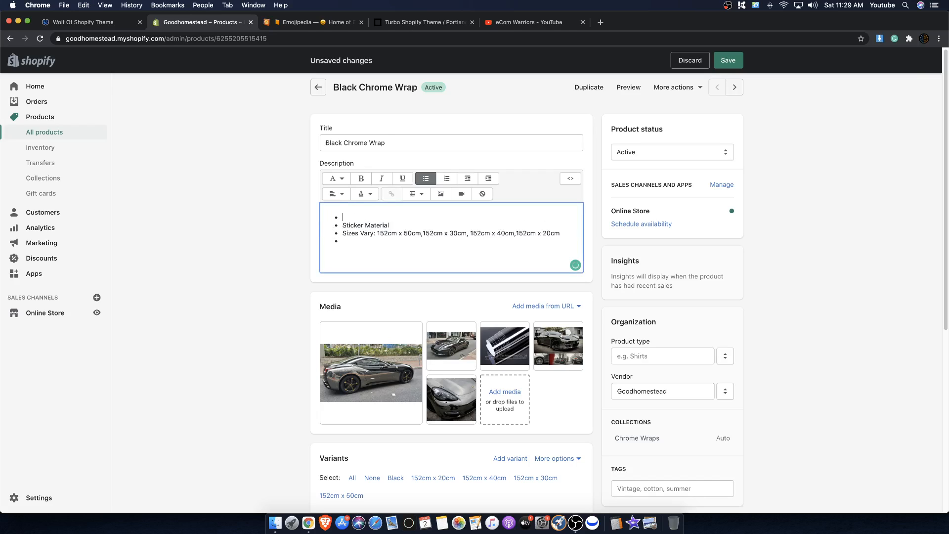
key(super+v)
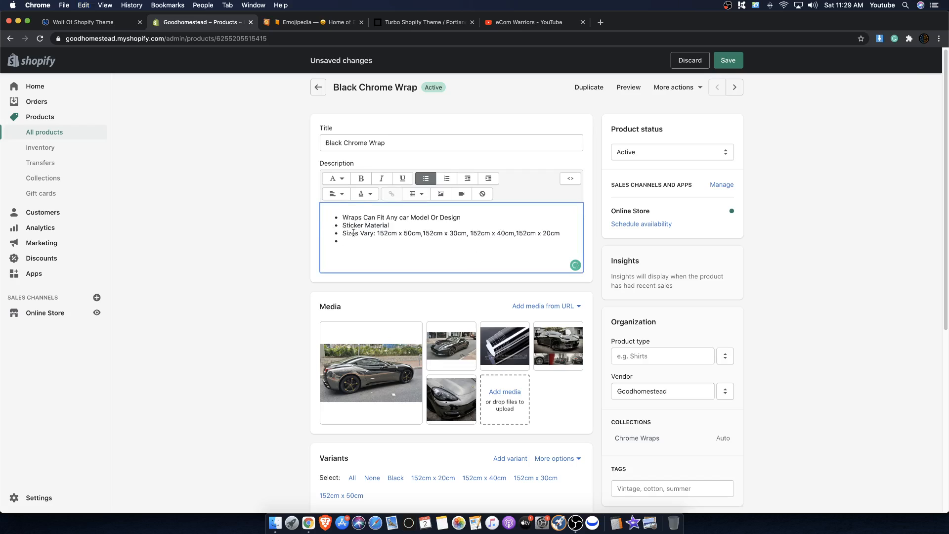
Review the sizes bullet and the first product photo, and fill the empty last bullet with "Wrap Chrome Never Fades".
drag(341, 233, 496, 239)
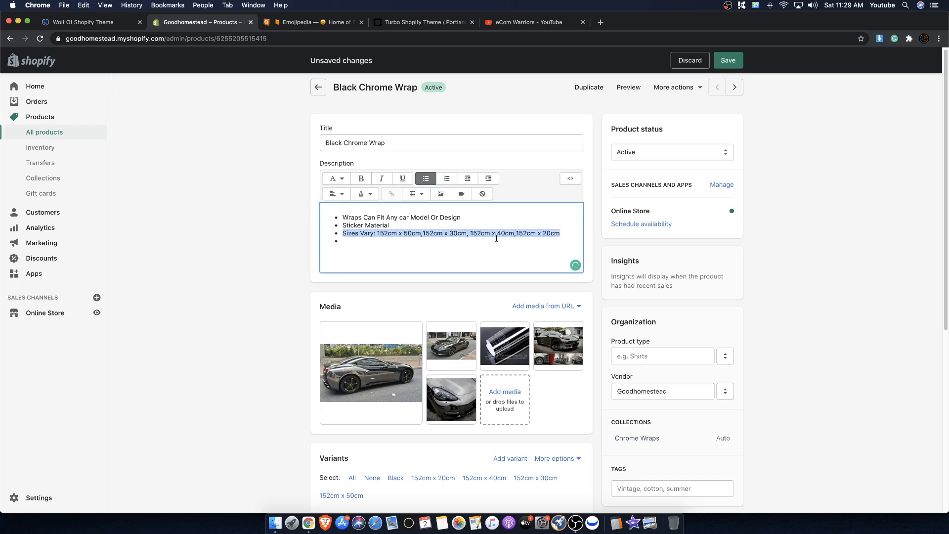
click(422, 234)
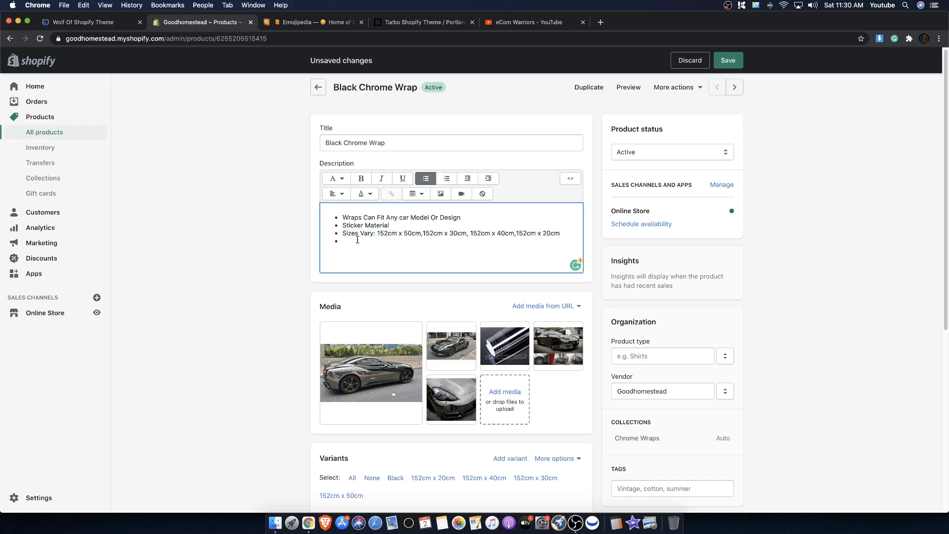
click(369, 376)
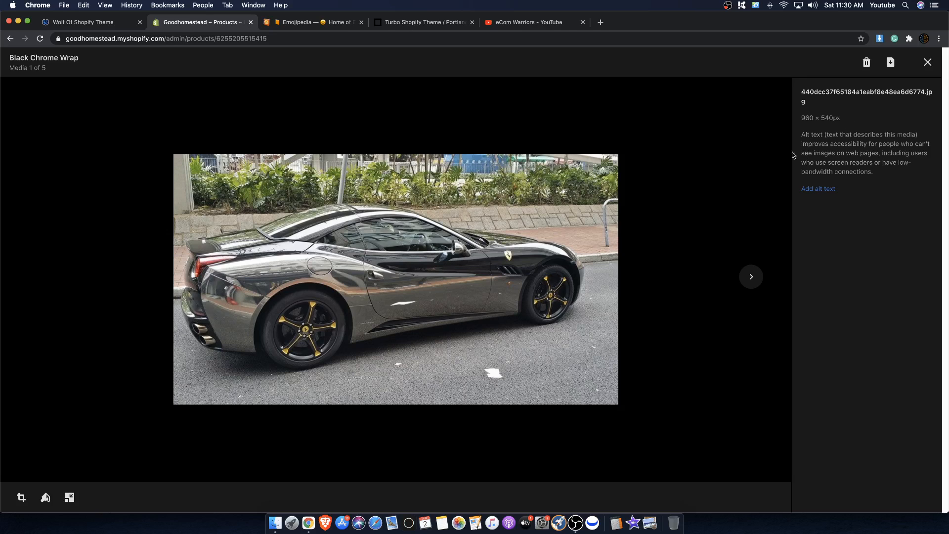
click(927, 63)
click(443, 247)
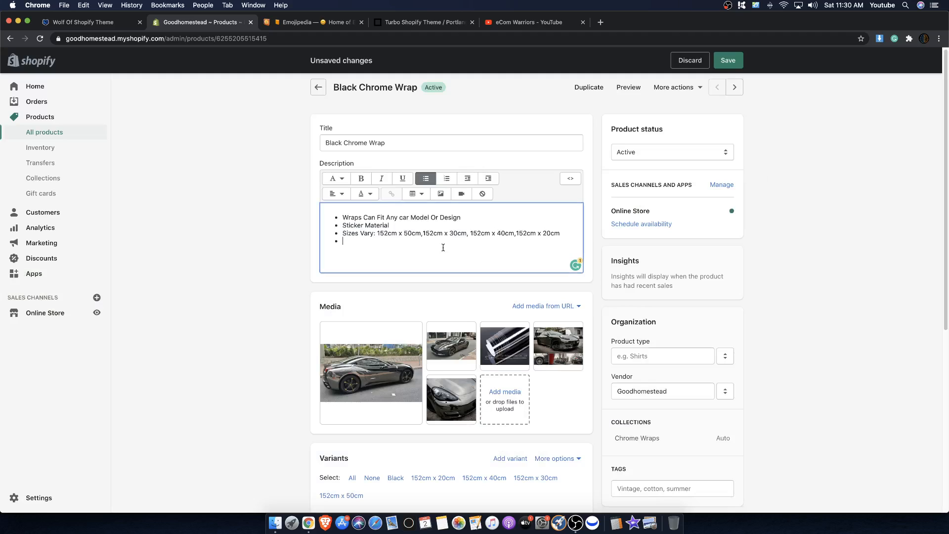
text(Wraps)
key(BackSpace)
text(Chrome Never Fades)
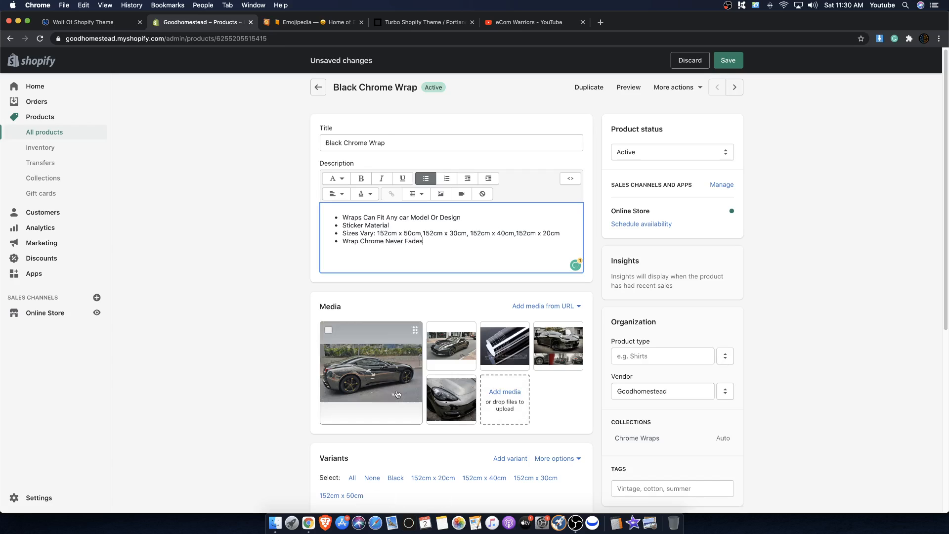
Look at the first product photo enlarged once more and highlight the "Wrap Chrome Never Fades" bullet.
click(379, 379)
click(375, 381)
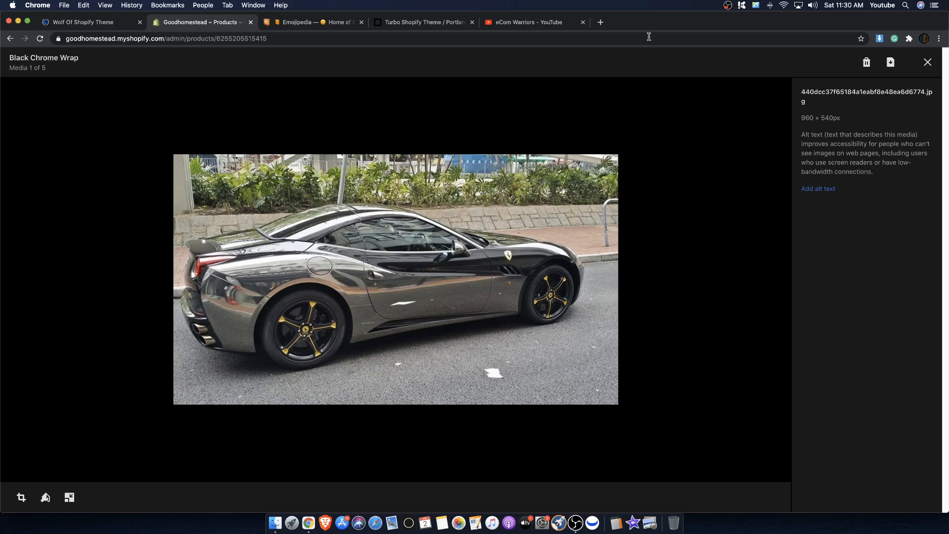
click(928, 61)
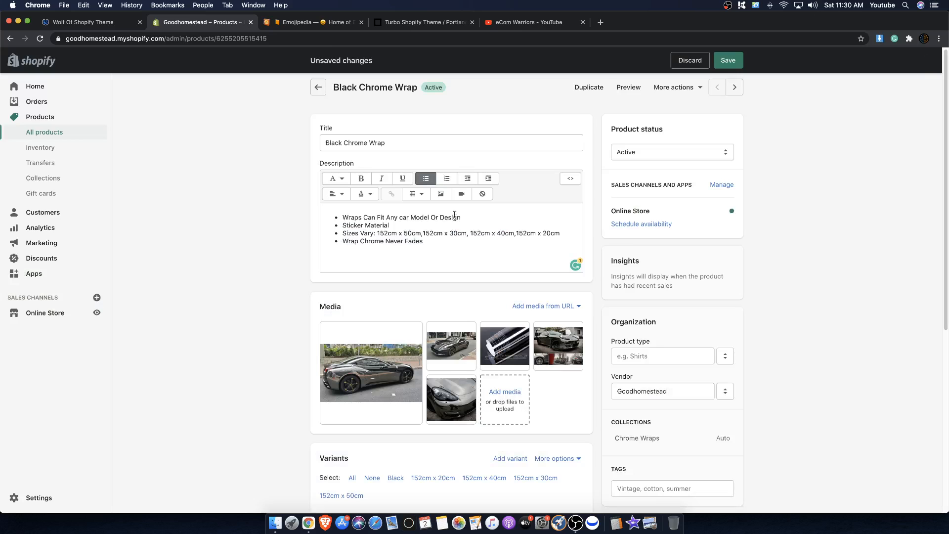
drag(433, 241, 339, 241)
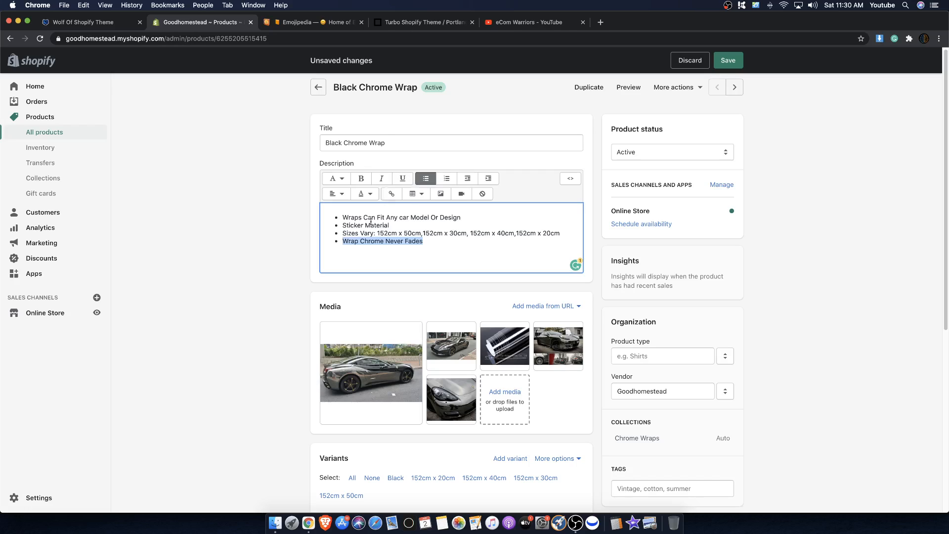
drag(342, 242, 427, 243)
click(427, 243)
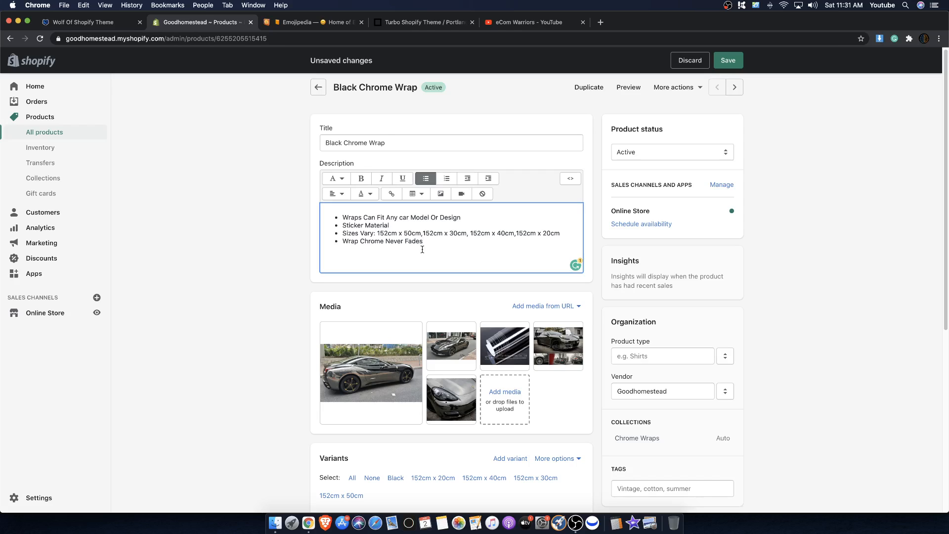
click(442, 243)
Open a new incognito window and search Google for "Chrome Wrapsfaq".
click(601, 22)
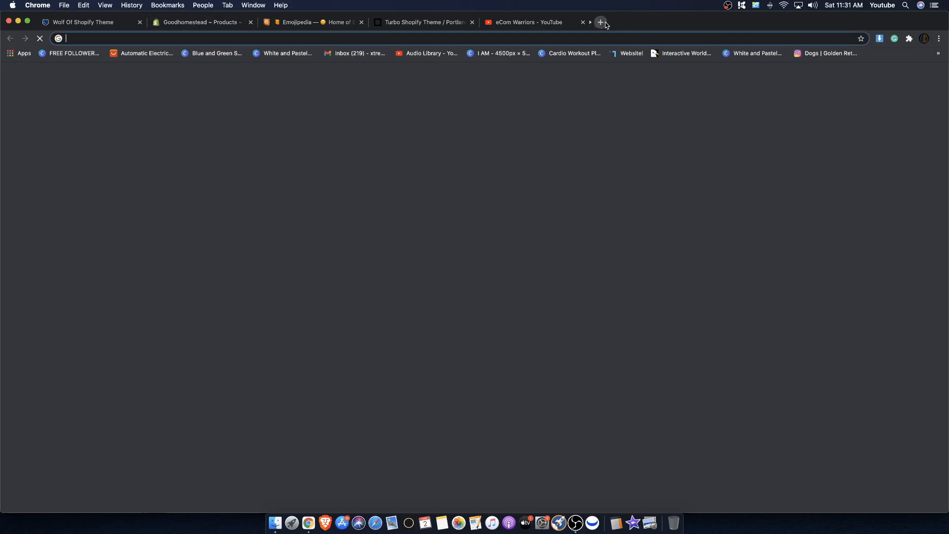
click(938, 41)
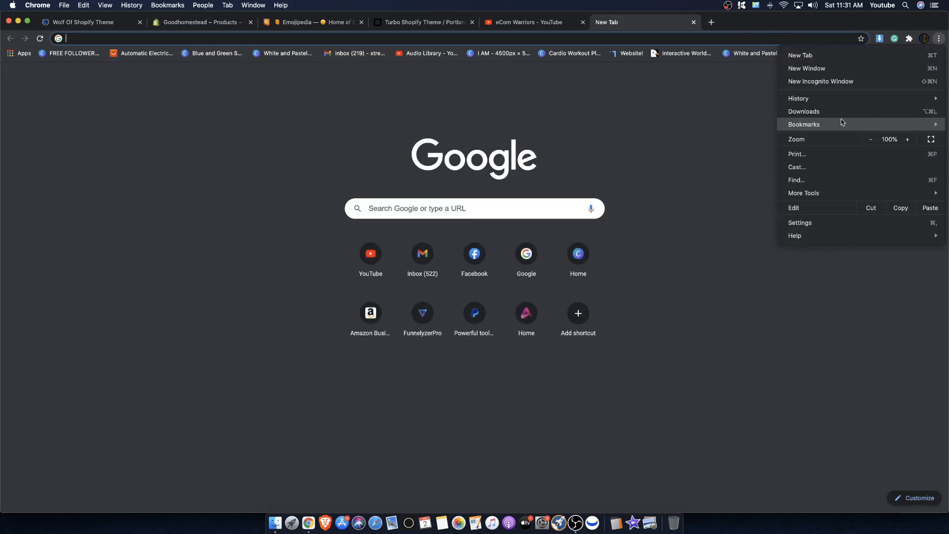
click(832, 82)
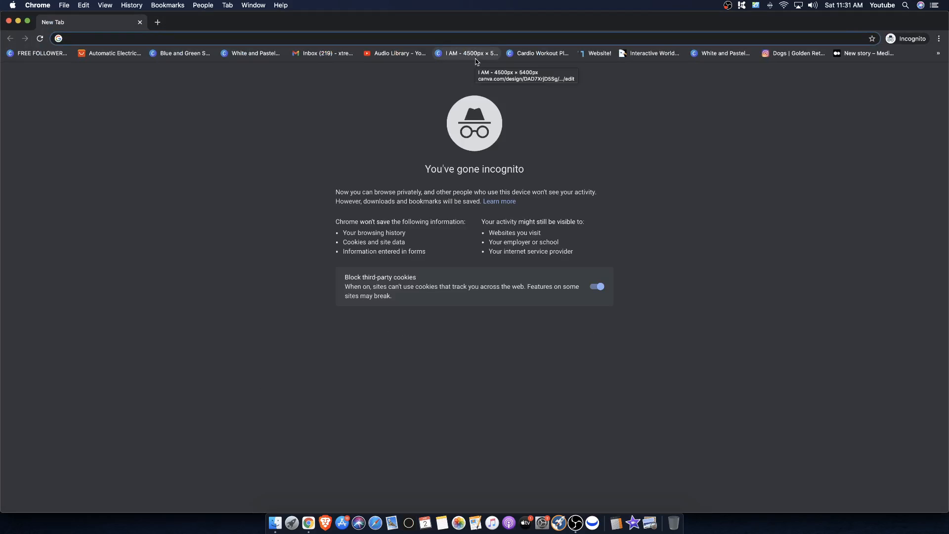
text(Chrome )
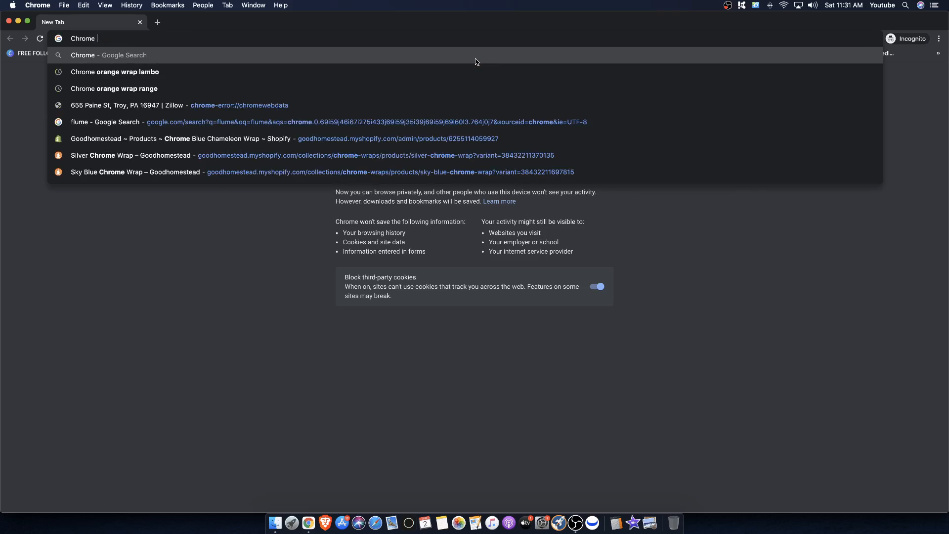
text(Wrapsfaq)
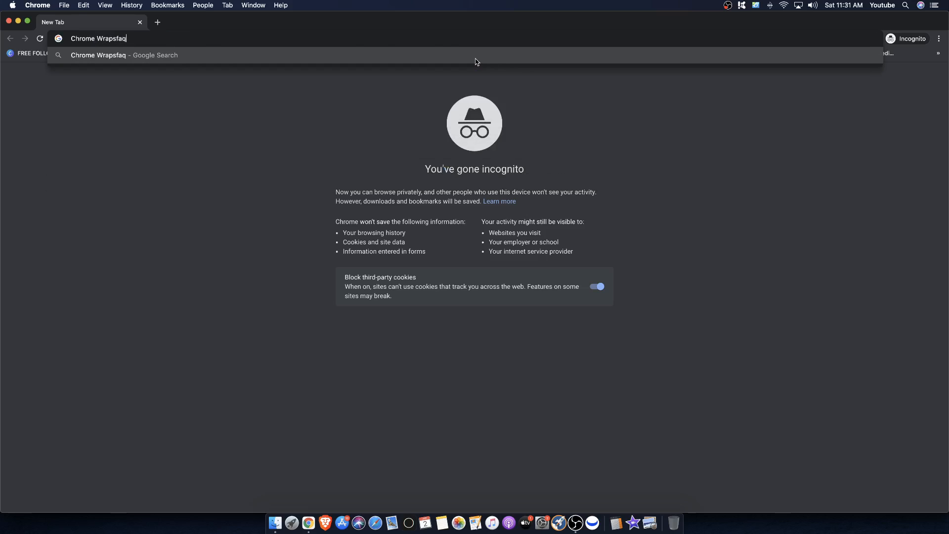
key(Return)
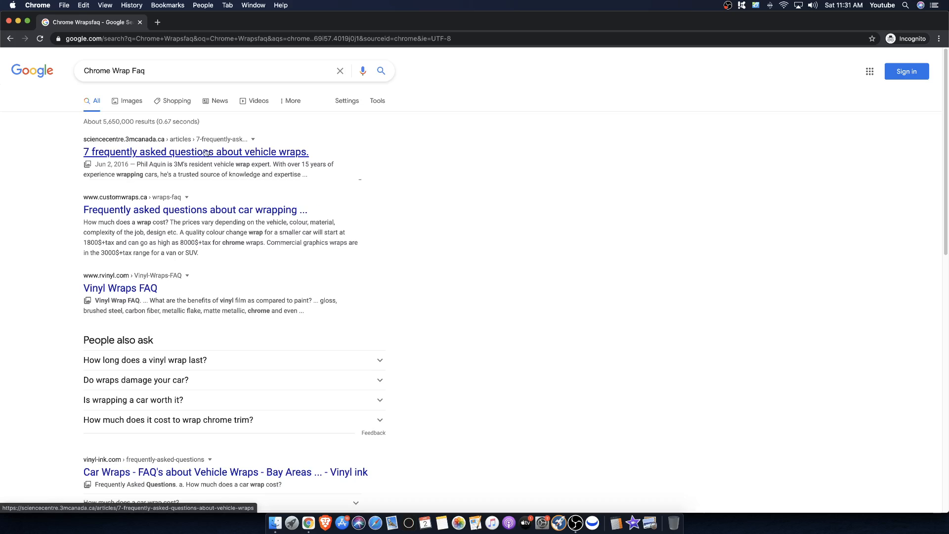
Open the 3M article "7 frequently asked questions about vehicle wraps", dismiss its cookie notice and look over the start of the article.
click(207, 156)
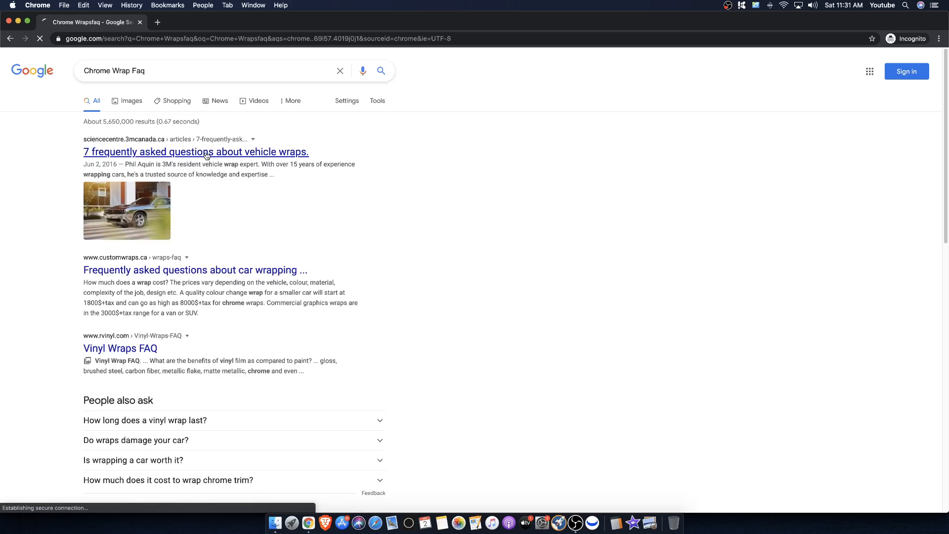
scroll(382, 226, down, 1)
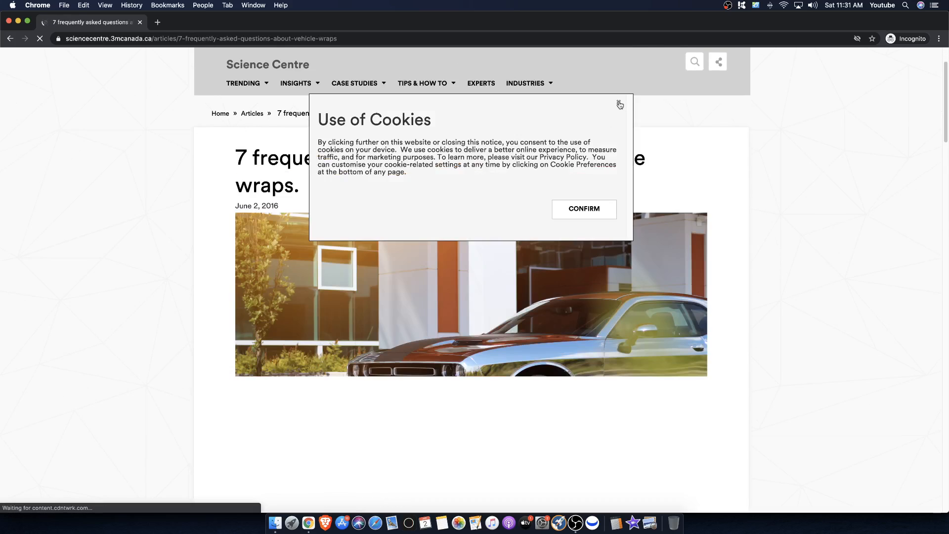
click(619, 103)
drag(401, 158, 601, 168)
scroll(289, 284, down, 7)
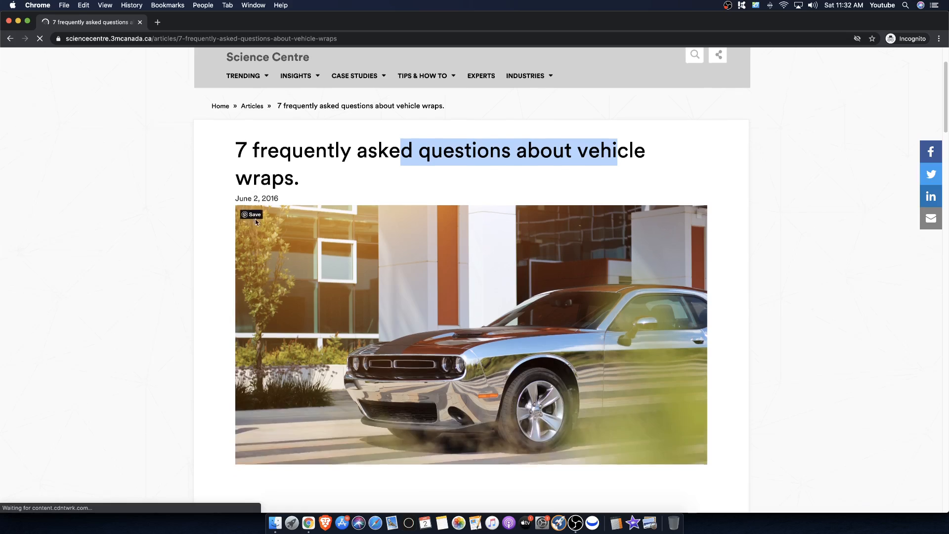
scroll(290, 284, up, 10)
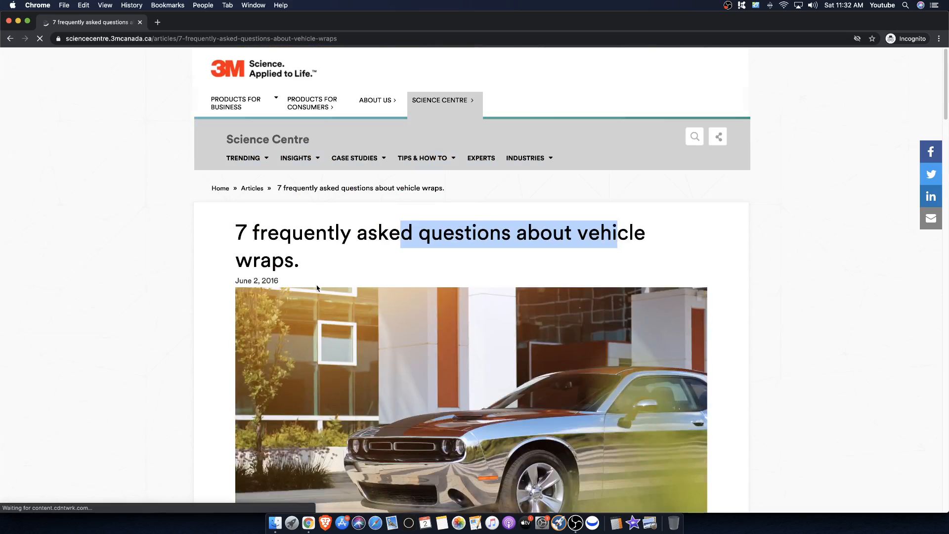
Examine the 3M vehicle wrap FAQ article for wrap options, cost and how long a car wrap lasts.
scroll(239, 276, down, 6)
scroll(239, 276, up, 7)
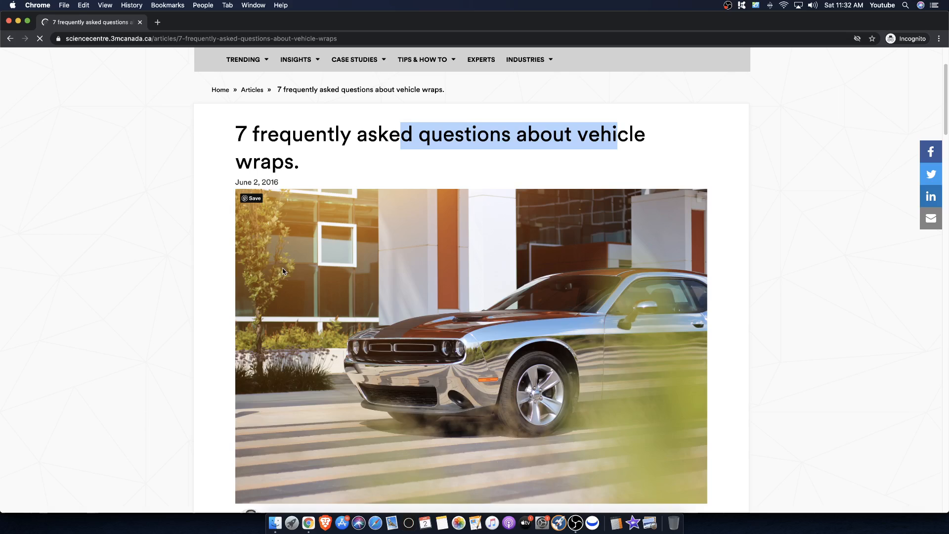
scroll(266, 266, down, 8)
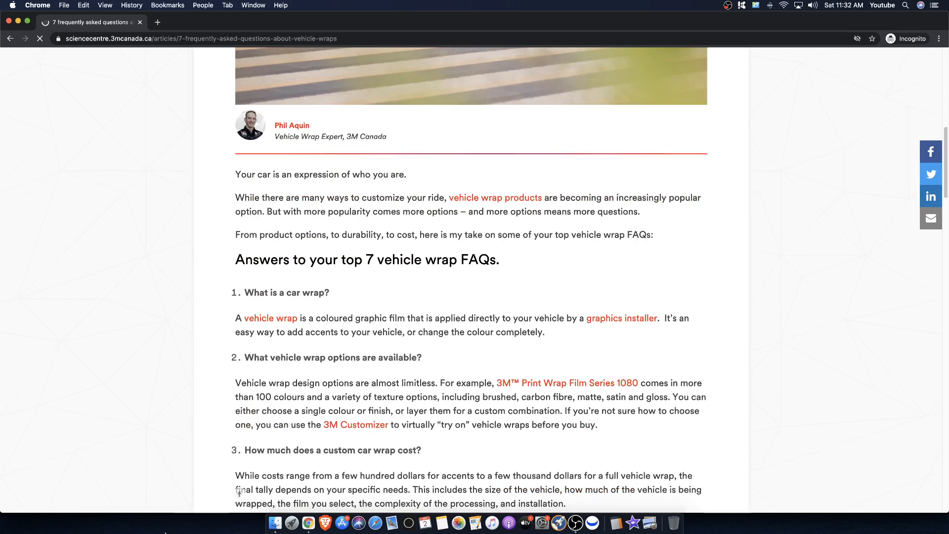
scroll(282, 282, down, 2)
drag(257, 378, 245, 379)
mouse_move(412, 371)
mouse_down()
mouse_move(401, 379)
mouse_move(417, 379)
mouse_up()
drag(258, 457, 357, 451)
scroll(357, 451, down, 2)
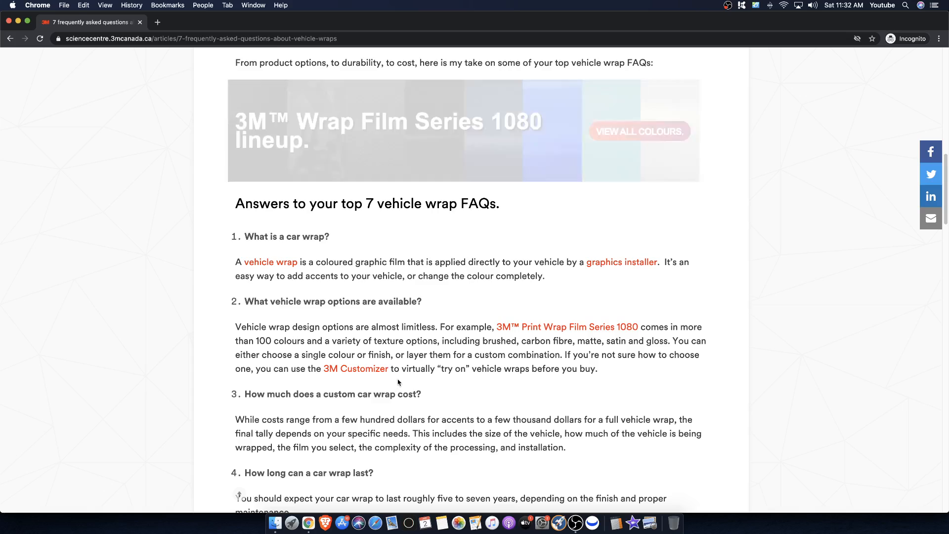
scroll(351, 384, down, 3)
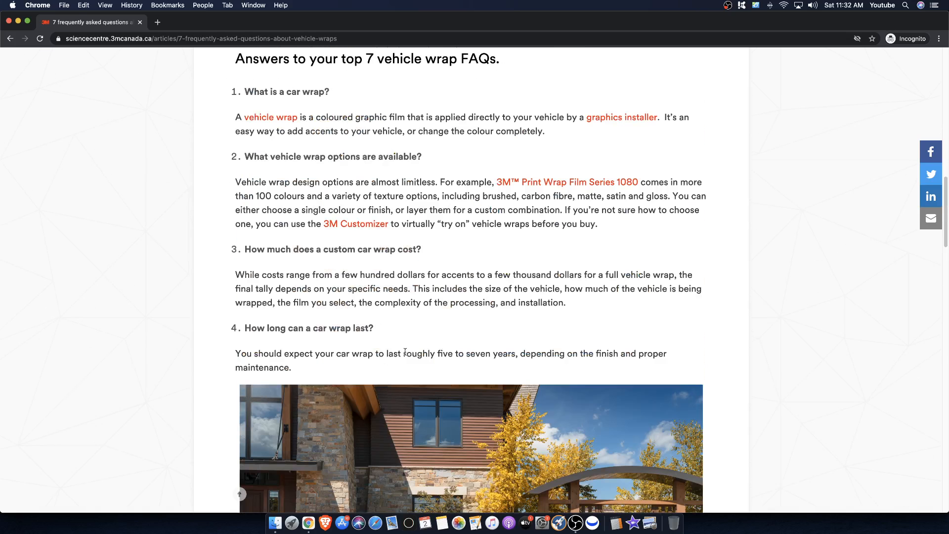
drag(423, 353, 492, 356)
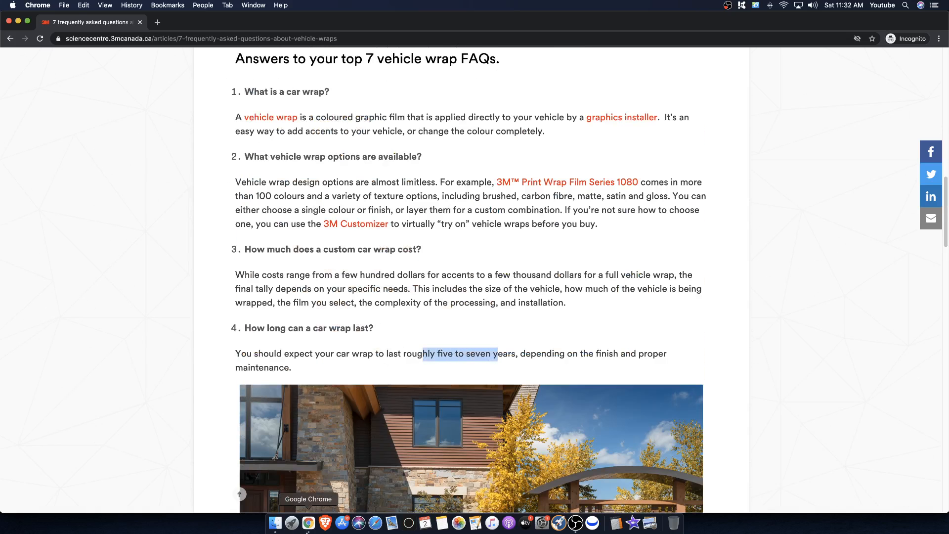
Switch to the Black Chrome Wrap product in Shopify and complete the last description bullet as "Wraps Last 5-7 Years".
right_click(309, 523)
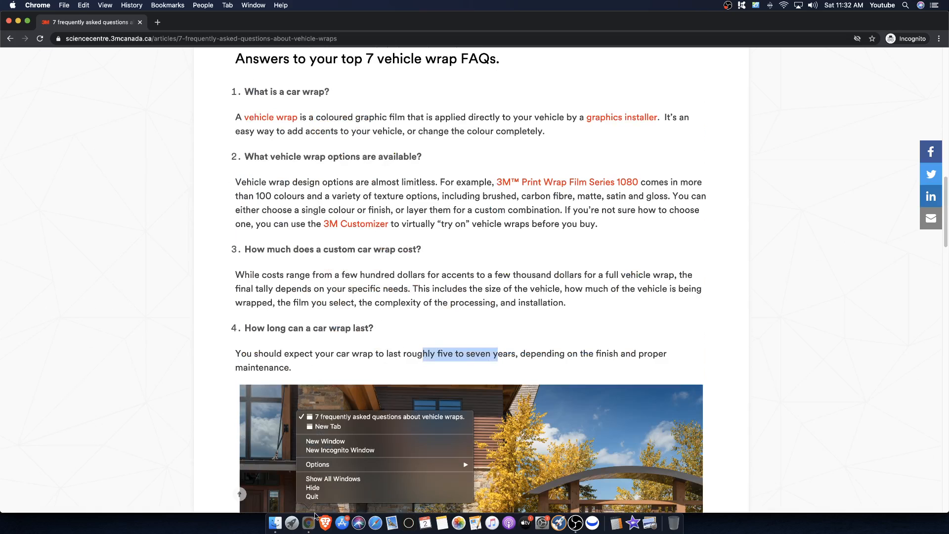
click(326, 426)
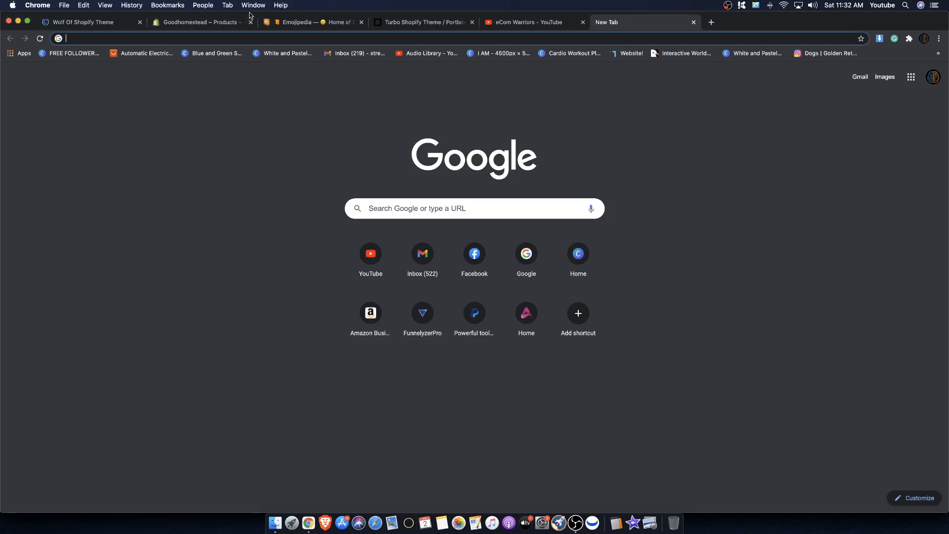
click(279, 25)
click(211, 22)
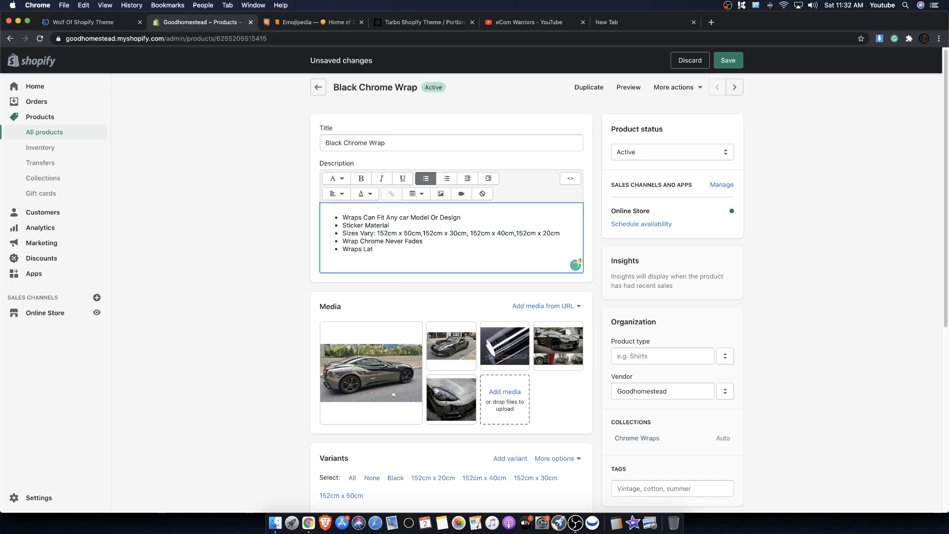
text(Last 5-7 Years)
Return to the 3M article and read the answer about wrapping a car with paint scratches, dents or rust.
right_click(308, 523)
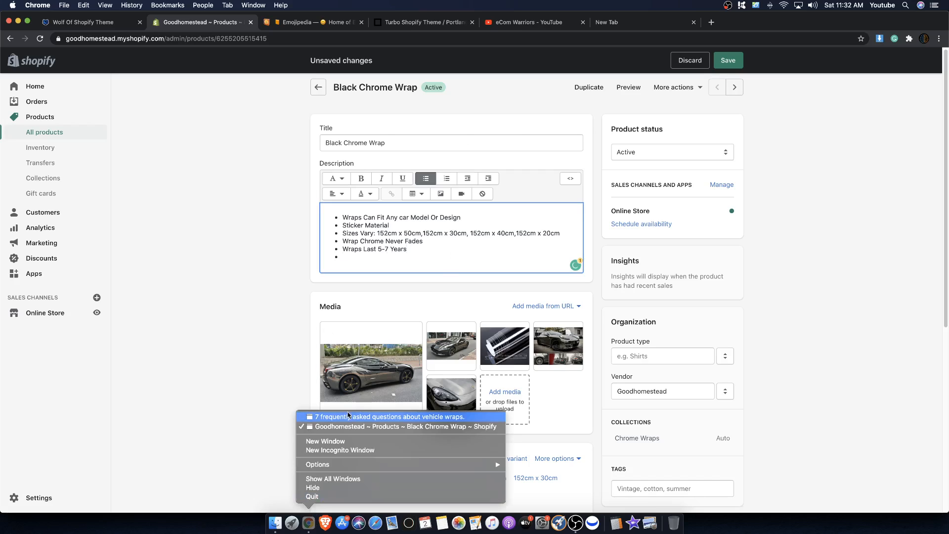
click(348, 417)
scroll(309, 326, down, 10)
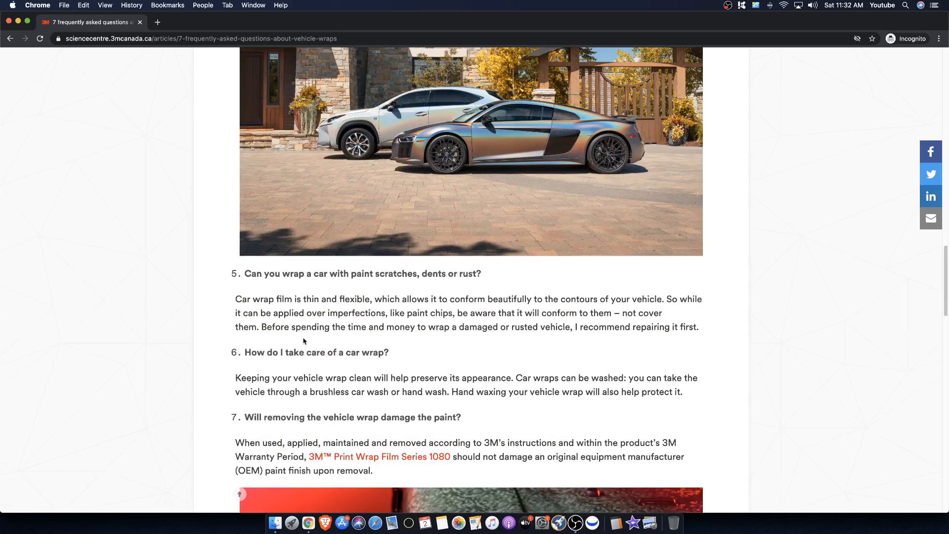
drag(262, 274, 490, 274)
click(246, 300)
drag(245, 299, 661, 337)
double_click(278, 327)
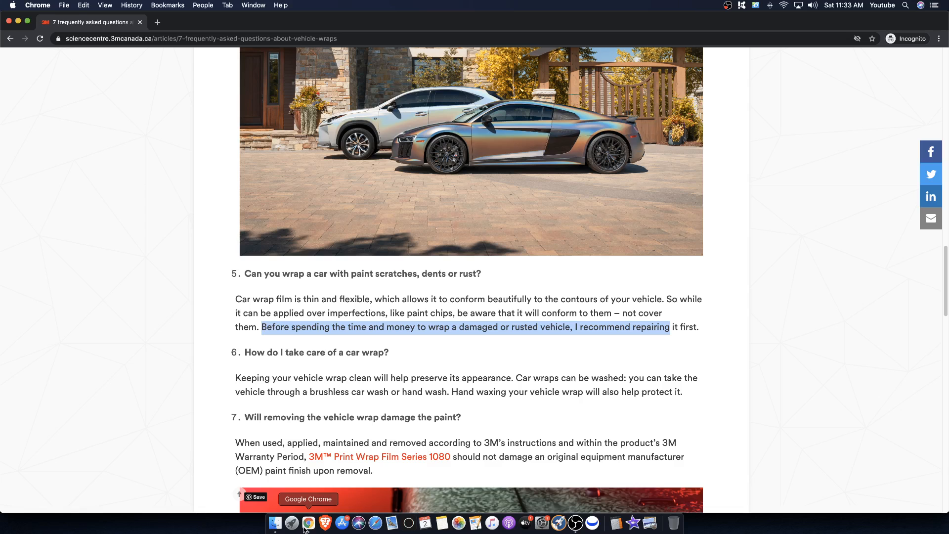
click(315, 311)
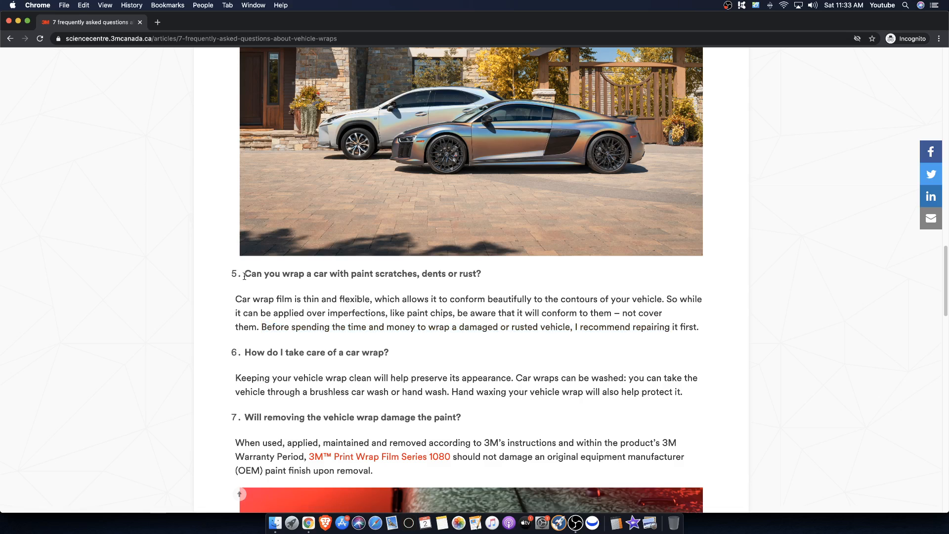
Copy FAQ 5 on scratches, dents or rust with its full answer into the Black Chrome Wrap product description.
drag(244, 275, 714, 337)
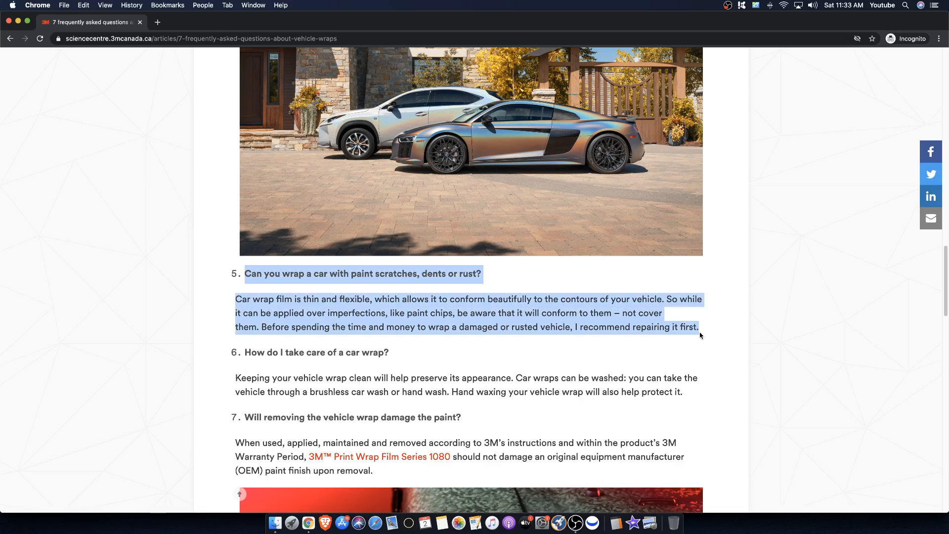
right_click(308, 523)
click(322, 429)
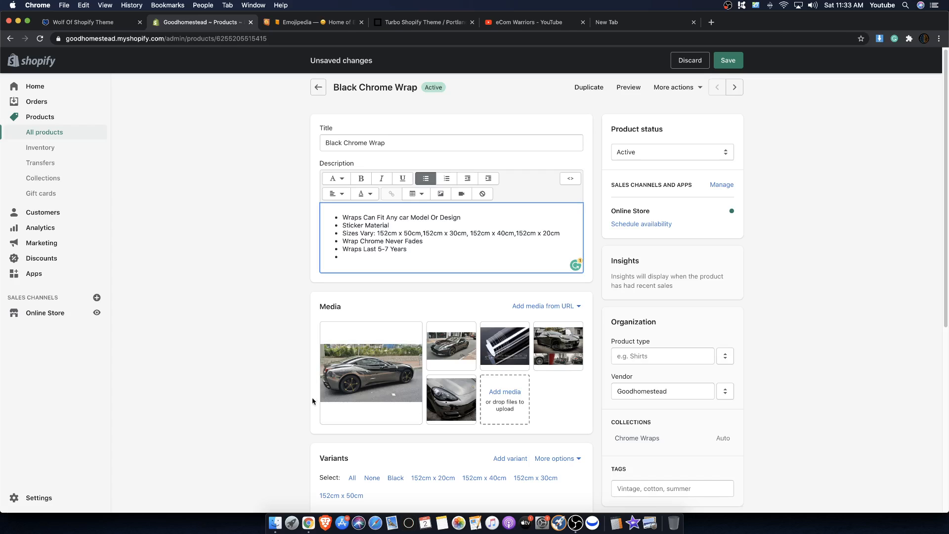
text(5. Can you wrap a car with paint scratches, dents or rust? Car wrap film is thin and flexible, which allows it to conform beautifully to the contours of your vehicle. So while it can be applied over imperfections, like paint chips, be aware that it will conform to them – not cover them. Before spending the time and money to wrap a damaged or rusted vehicle, I recommend repairing it first.)
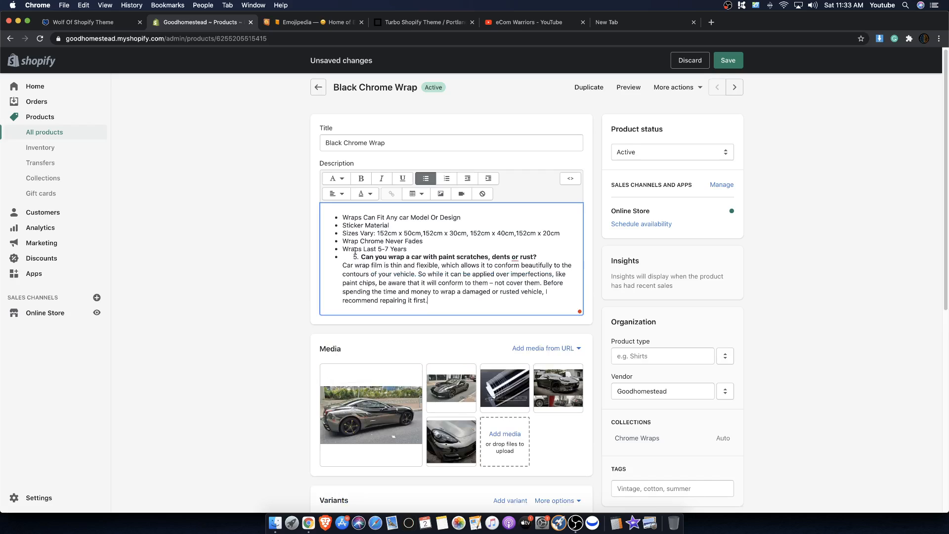
Remove the number before the pasted question, keep it on its own line, and take the question and answer out of the bullet list.
key(BackSpace)
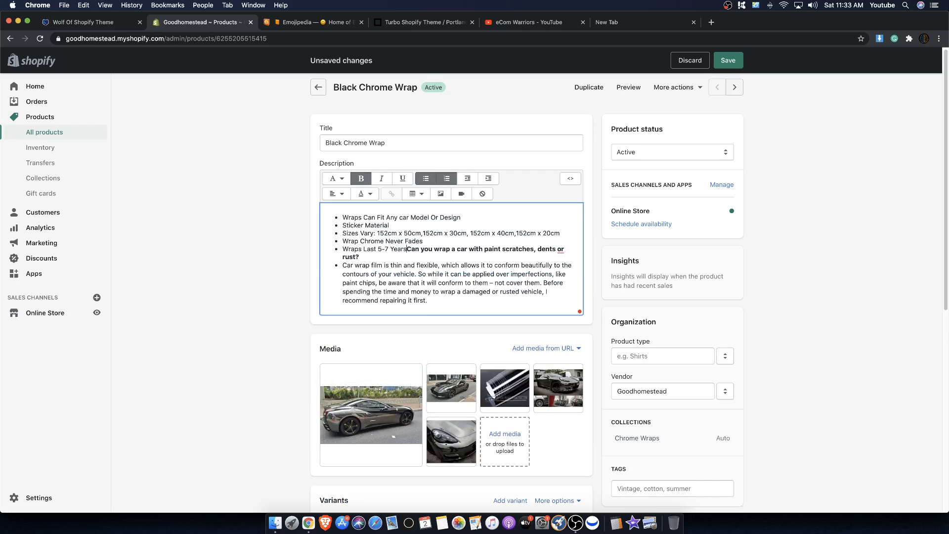
key(Return)
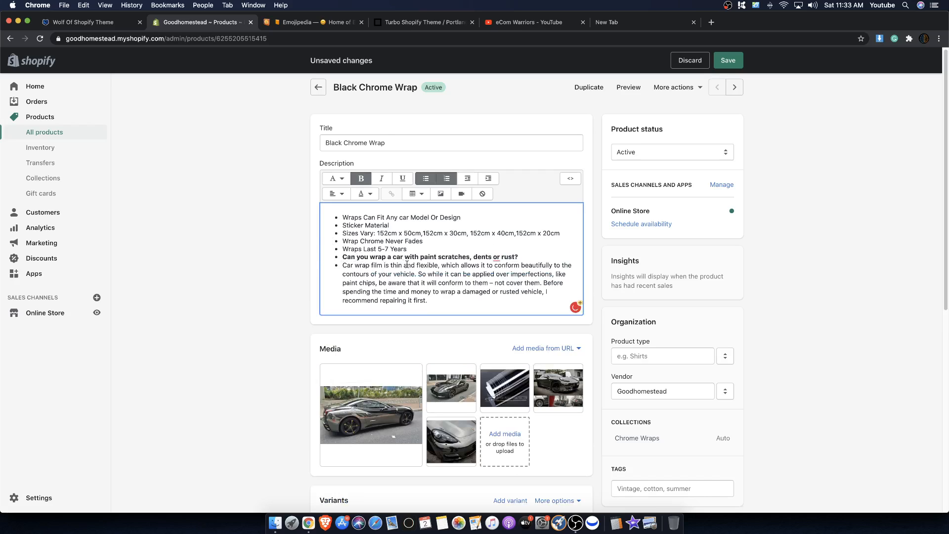
drag(453, 303, 319, 260)
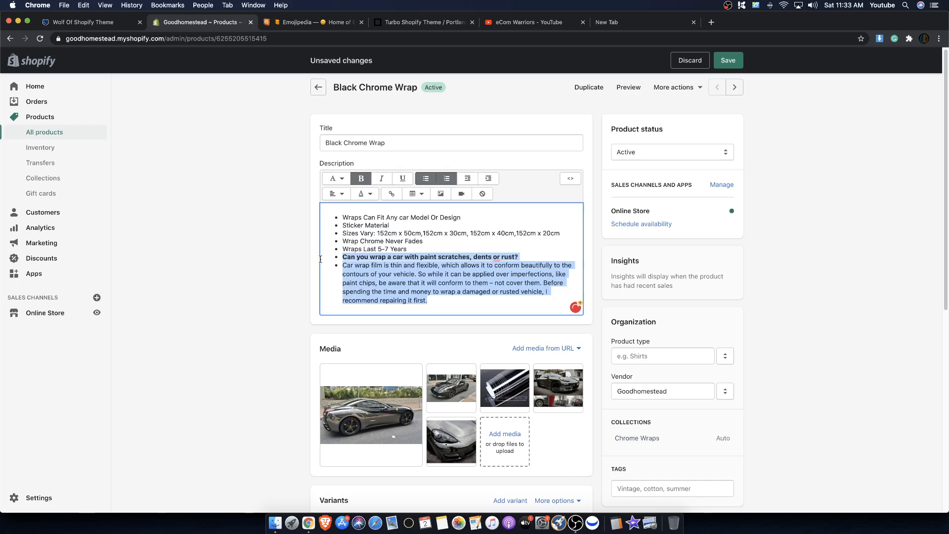
click(426, 178)
click(390, 259)
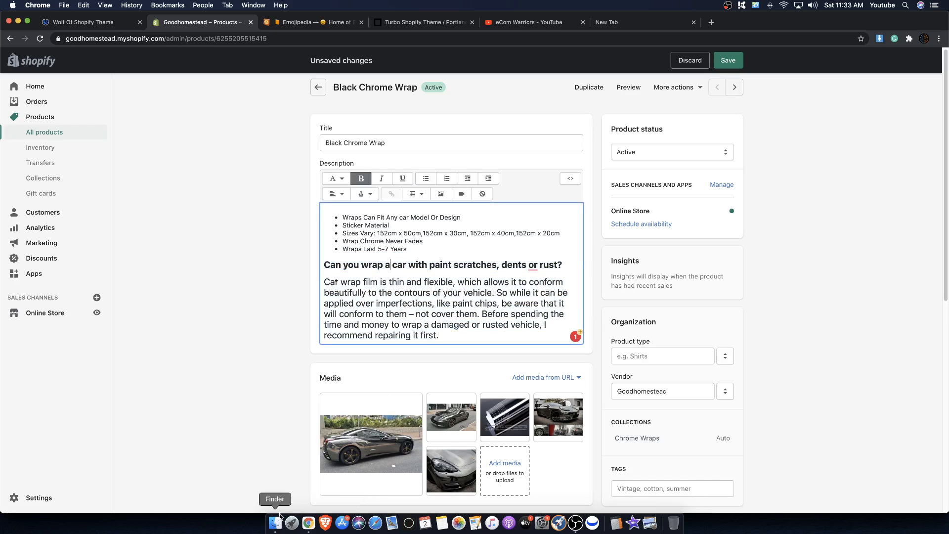
Go back to the 3M article and read the answer on how to take care of a car wrap.
right_click(309, 524)
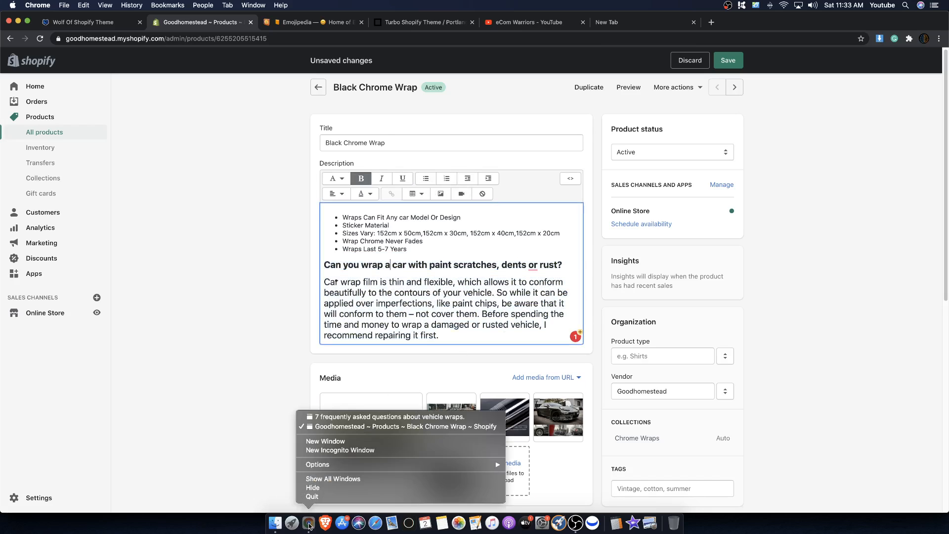
click(336, 417)
scroll(335, 366, down, 5)
drag(257, 189, 390, 218)
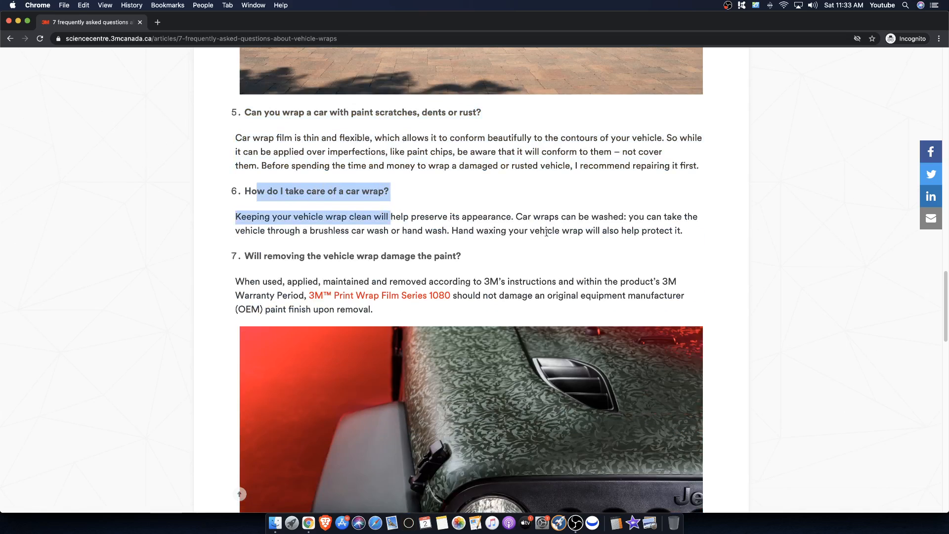
mouse_move(251, 219)
mouse_down()
mouse_move(402, 220)
mouse_move(452, 231)
mouse_move(516, 218)
mouse_move(680, 218)
mouse_move(649, 229)
mouse_move(310, 231)
mouse_move(619, 231)
mouse_up()
click(467, 234)
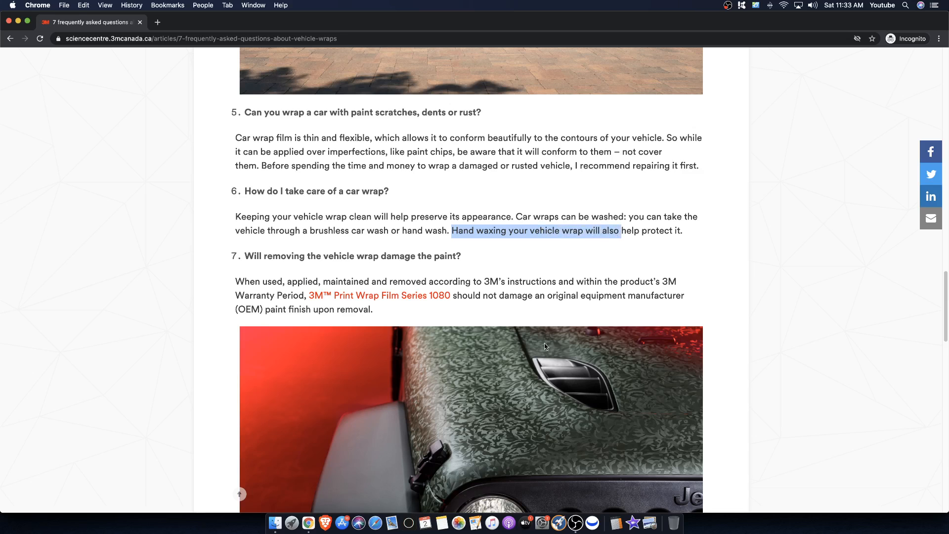
Add a bullet after "Wraps Last 5-7 Years" in the product description reading "Chrome Wraps Can be Handwashed, Brushless Car Wash and Waxed!".
right_click(316, 525)
click(345, 427)
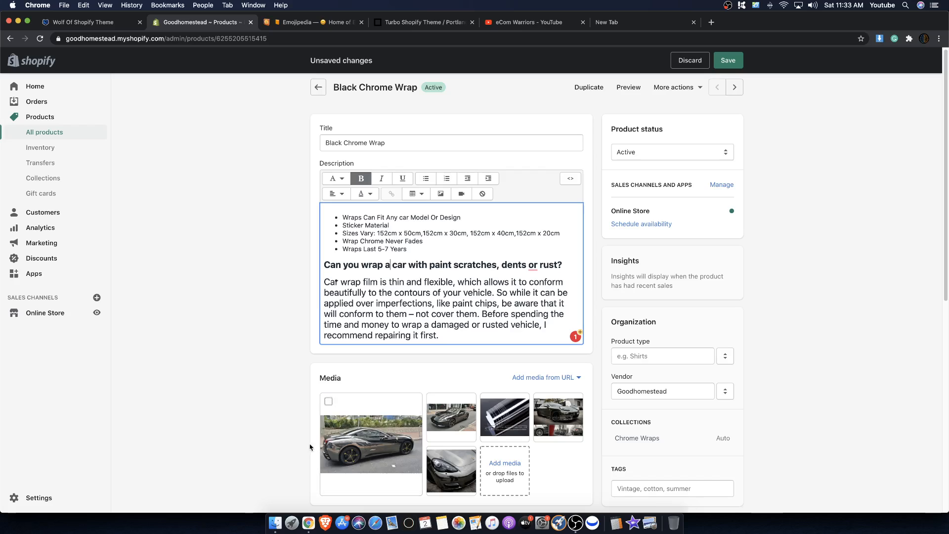
click(426, 250)
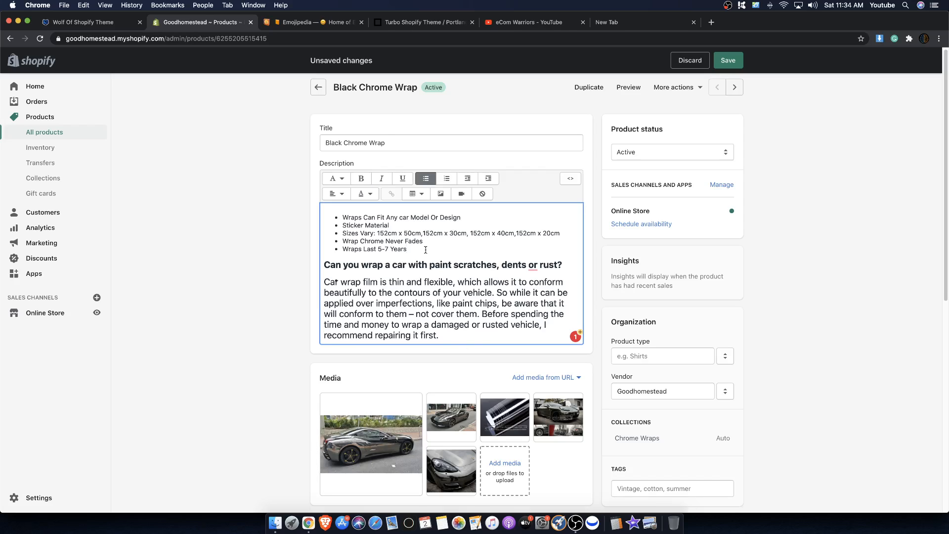
key(Return)
text(Chrome Wr)
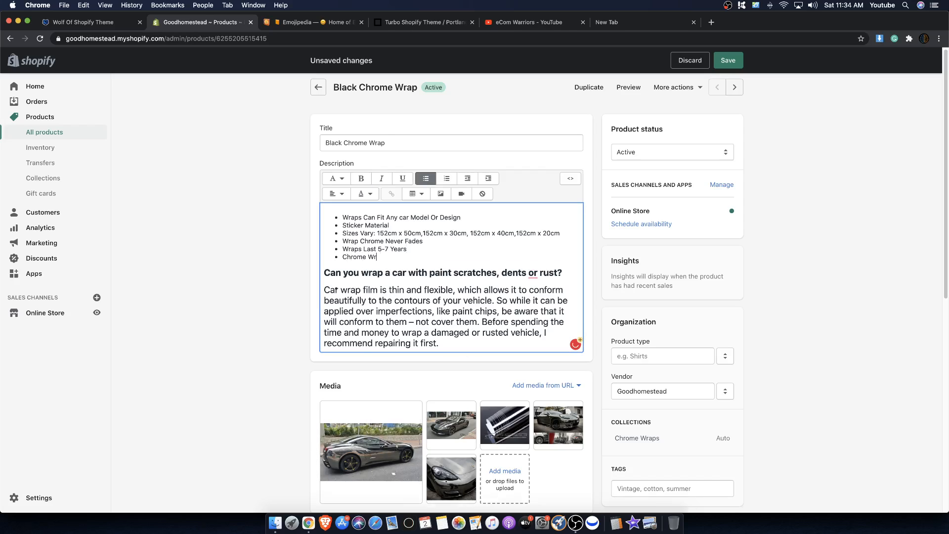
text(aps Can be Handqashed, Brushless Ca)
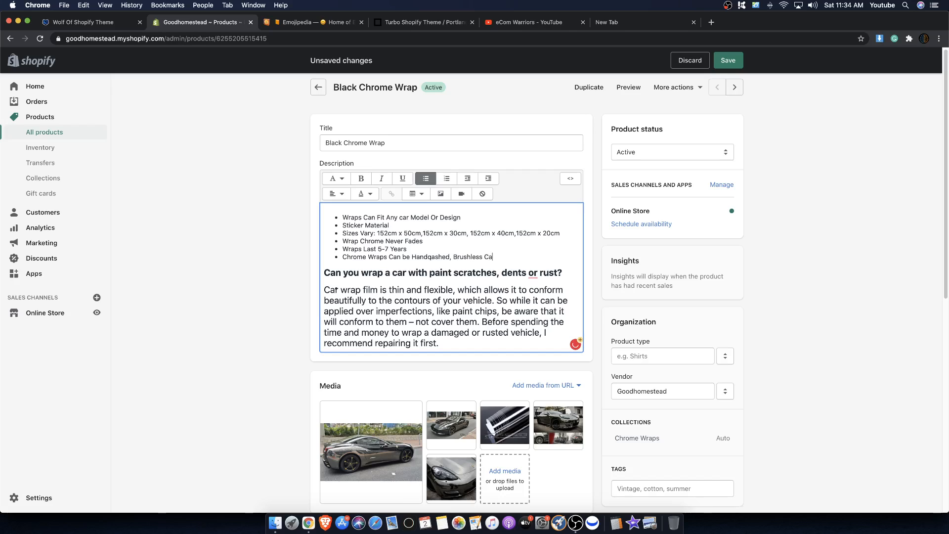
text(r Wash and Wa)
key(BackSpace)
text(w)
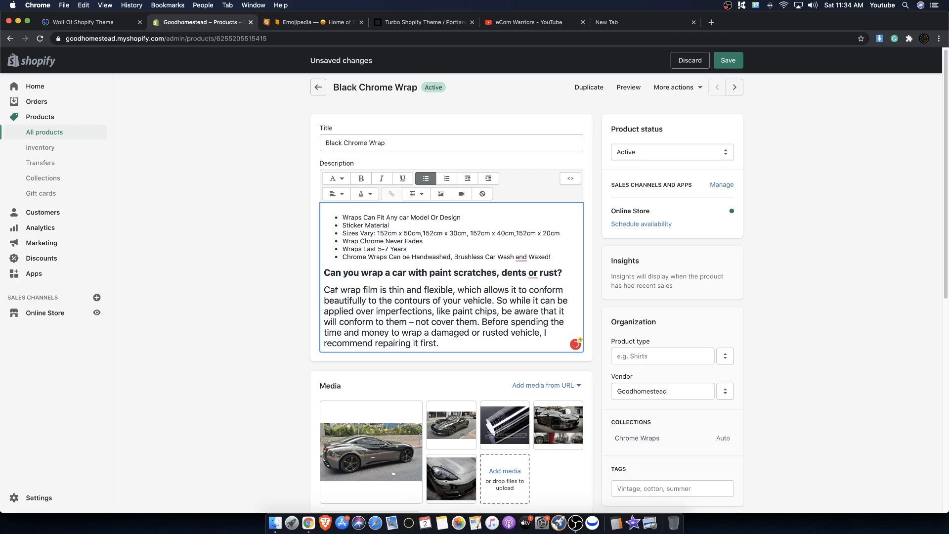
Add a bullet reading "Rain Resistant" at the end of the description's bullet list.
key(Return)
text(Rain Re)
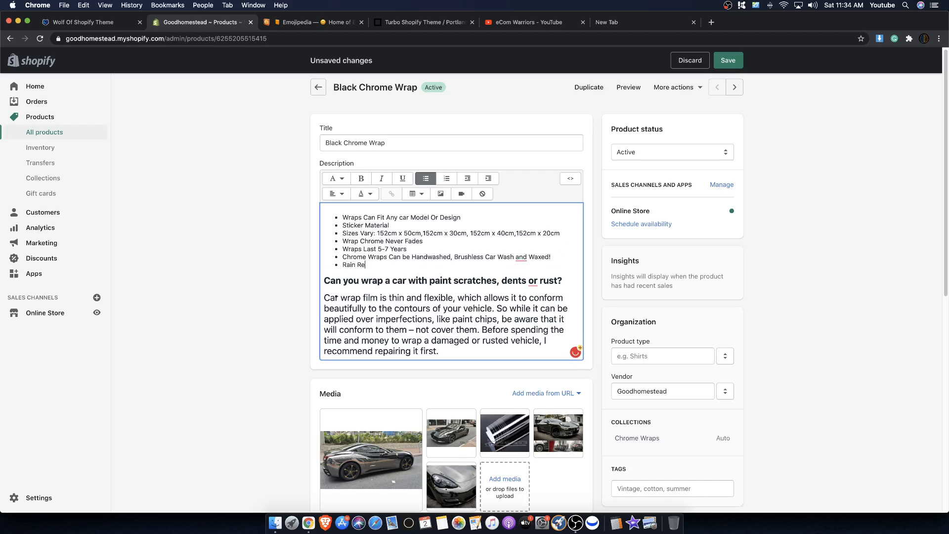
text(sistant)
Preview the first product image of the car at full size and close the preview.
scroll(385, 388, down, 3)
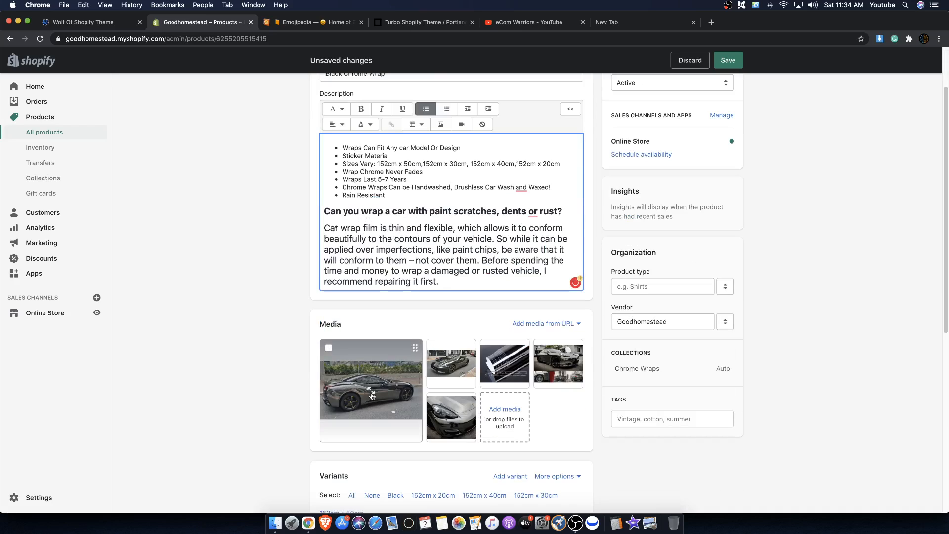
click(369, 392)
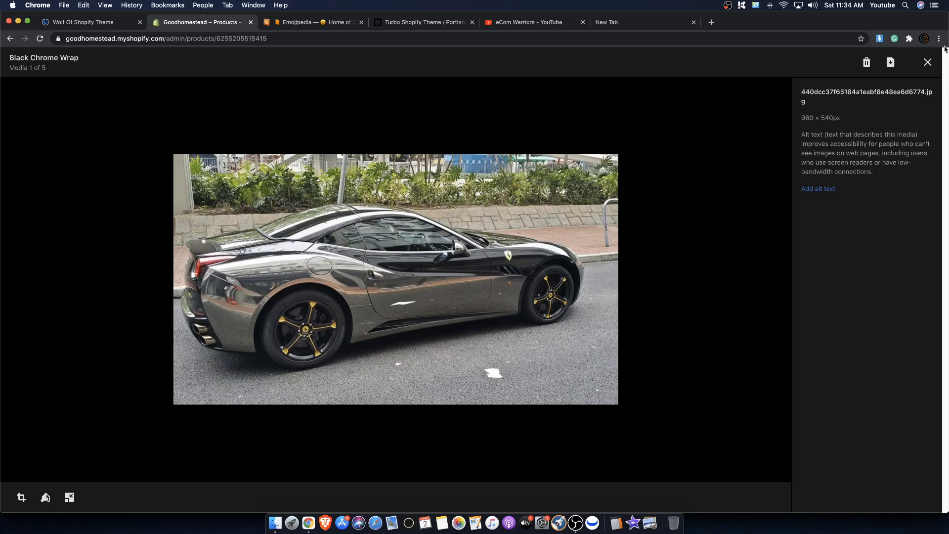
click(928, 63)
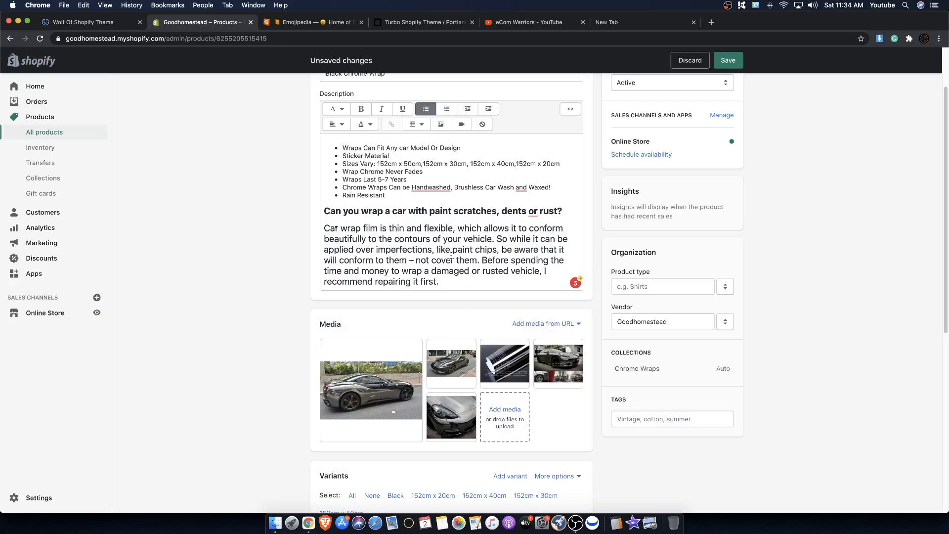
Correct the washing bullet to read "Chrome Wraps Can be hand-washed, Brushless Car Wash and Waxed!".
click(440, 205)
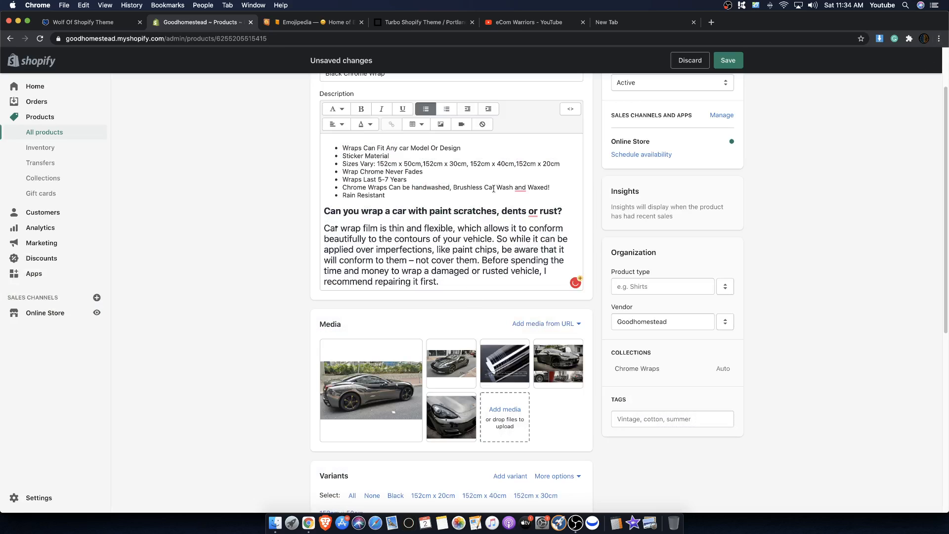
click(513, 195)
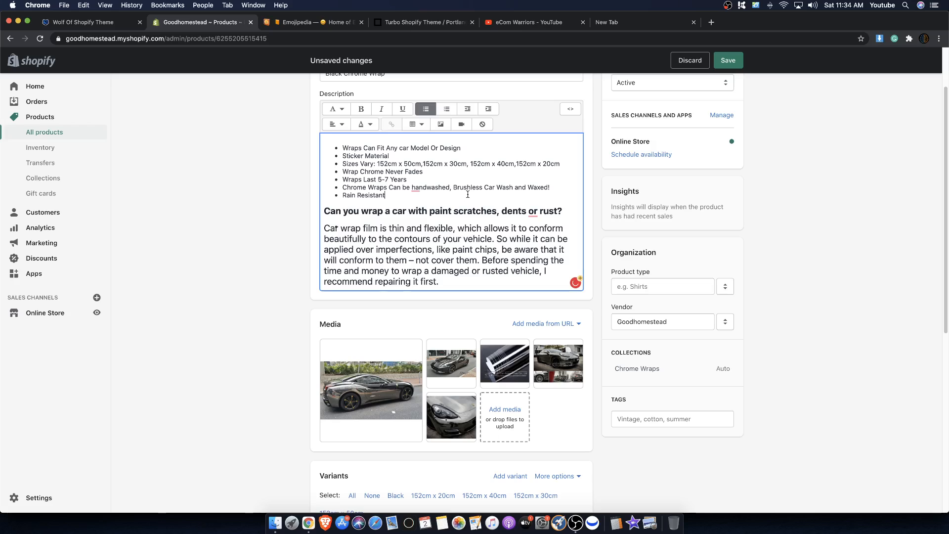
click(434, 205)
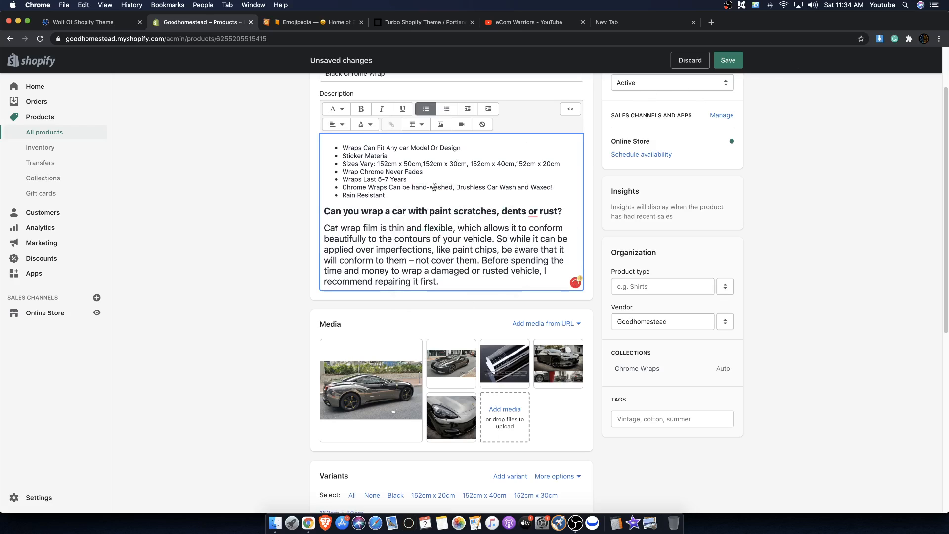
Save the changes to the Black Chrome Wrap product description.
drag(386, 196, 381, 142)
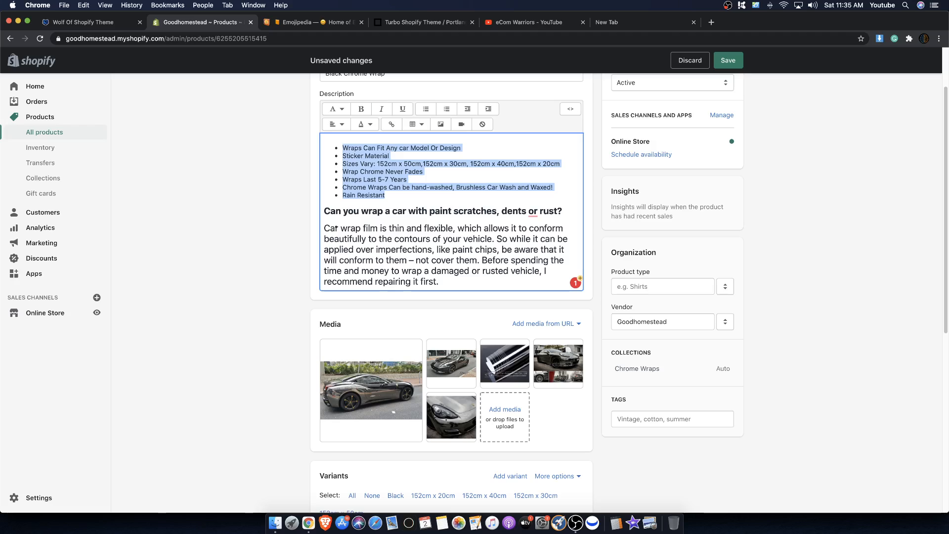
click(732, 65)
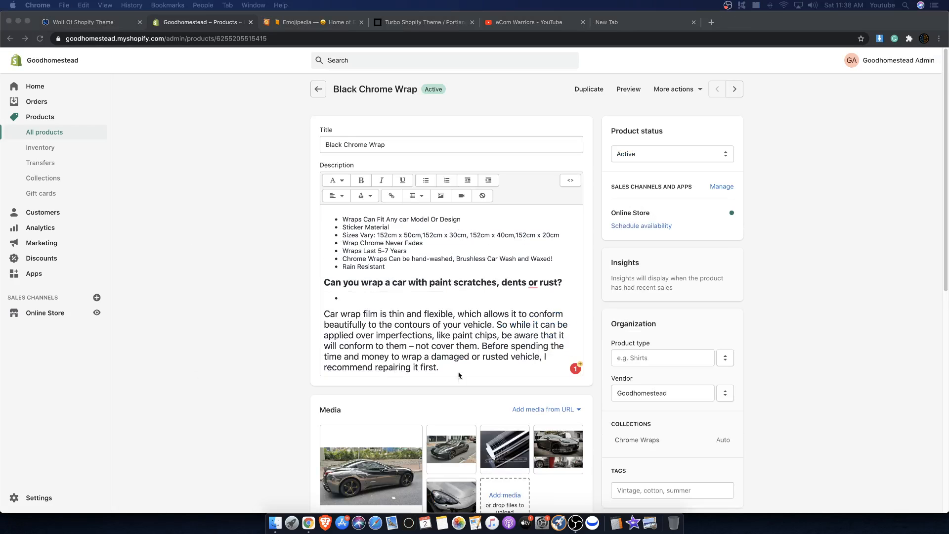
click(415, 293)
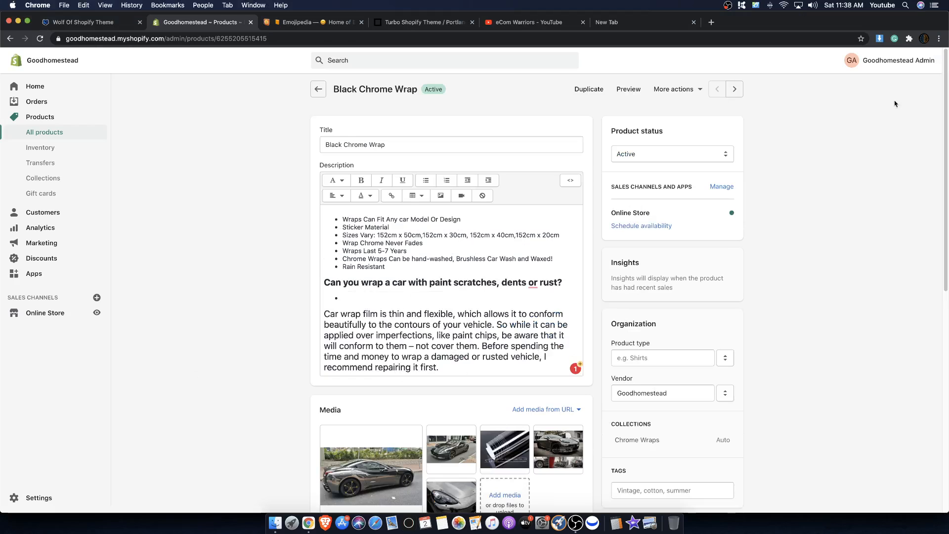
Switch to the 3M vehicle wrap FAQ article and review its questions on paint scratches, wrap care and removal.
right_click(309, 524)
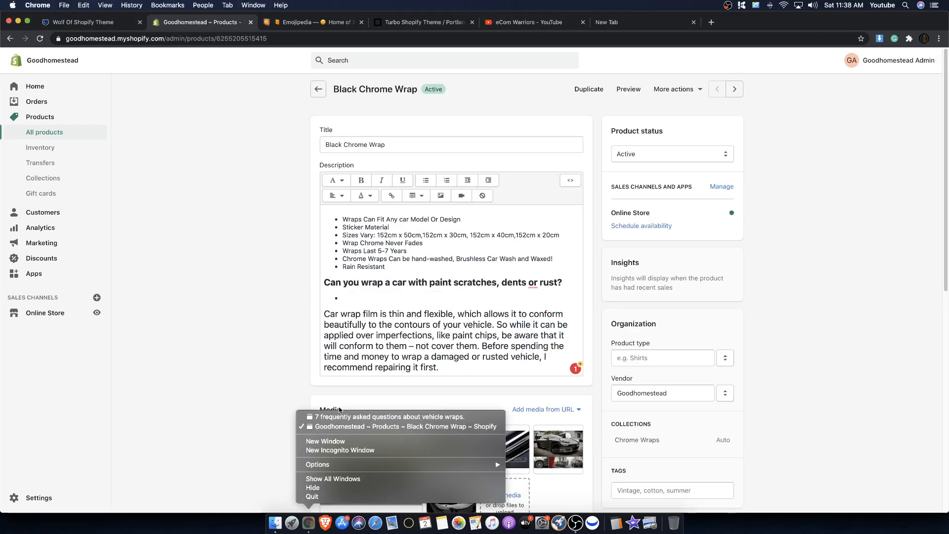
click(341, 417)
scroll(353, 354, down, 12)
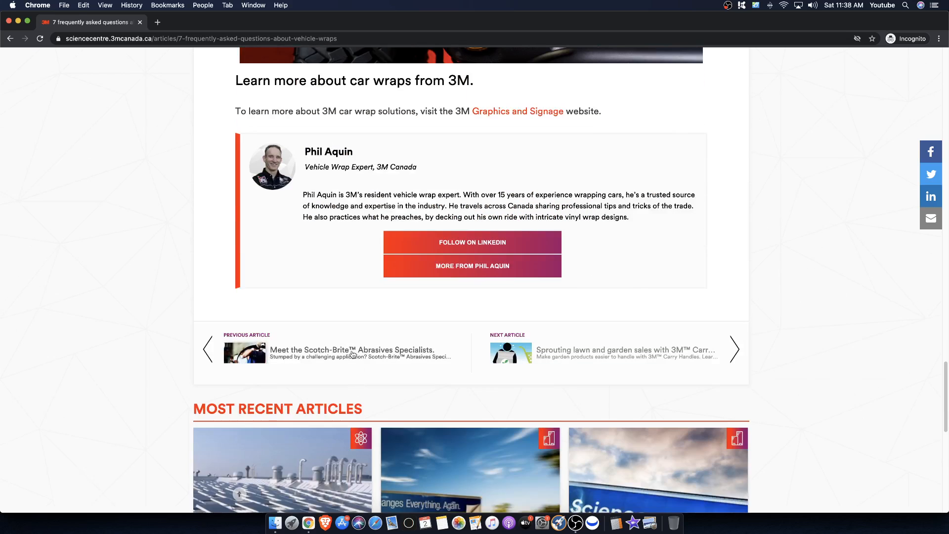
scroll(353, 354, up, 6)
scroll(383, 390, up, 8)
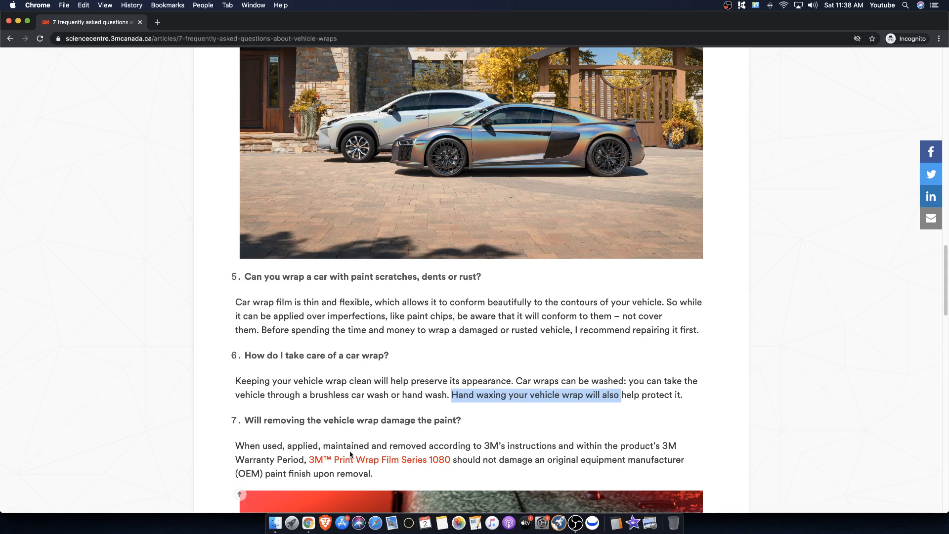
drag(319, 434, 340, 396)
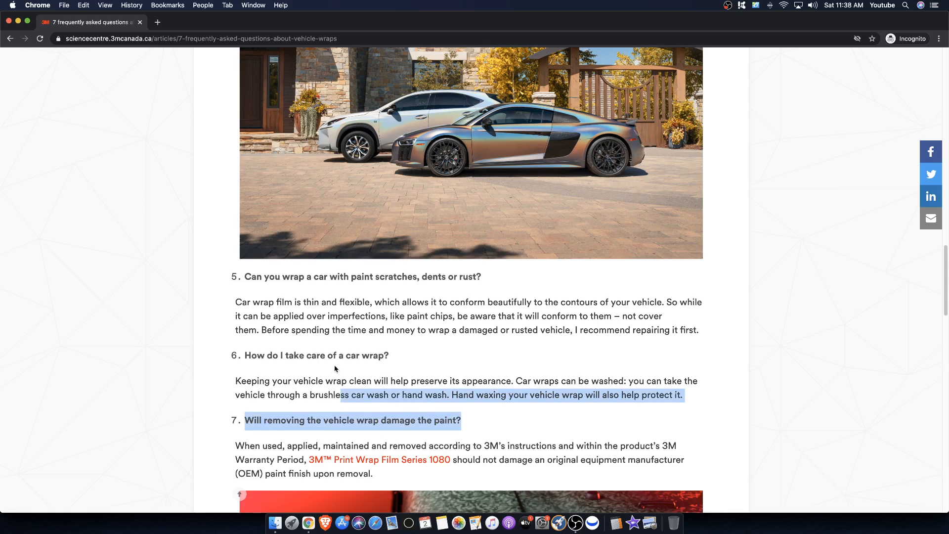
click(357, 414)
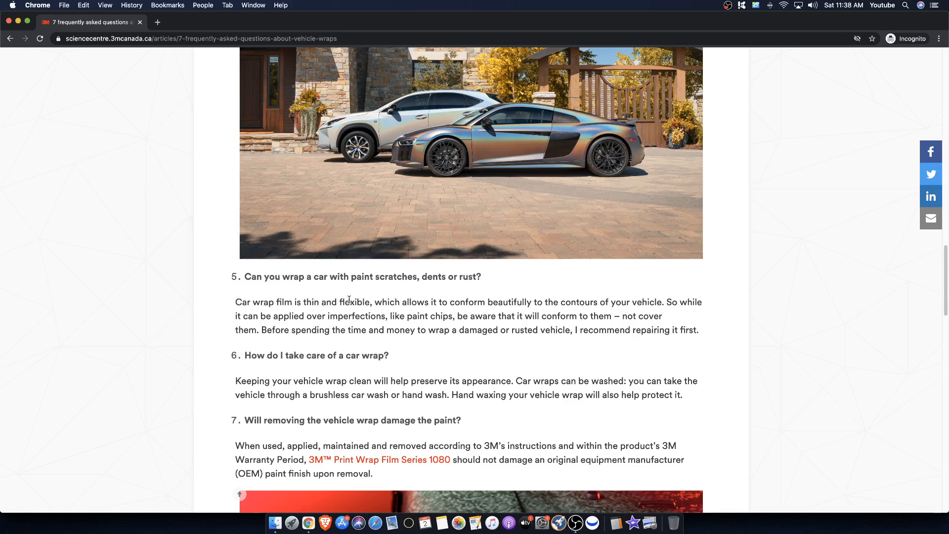
Search Google in a new incognito tab for "does a chrome wrap resist well in heat".
drag(195, 15, 352, 15)
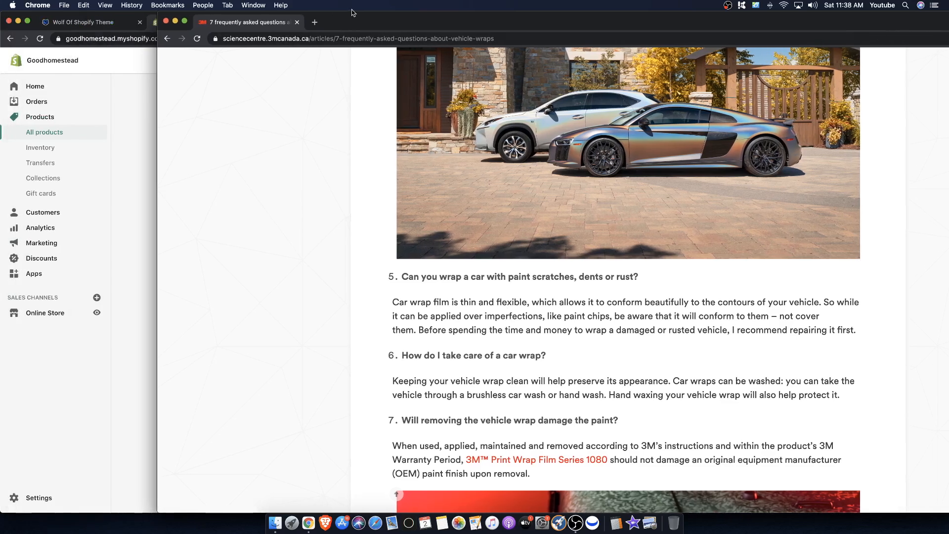
click(93, 285)
click(645, 22)
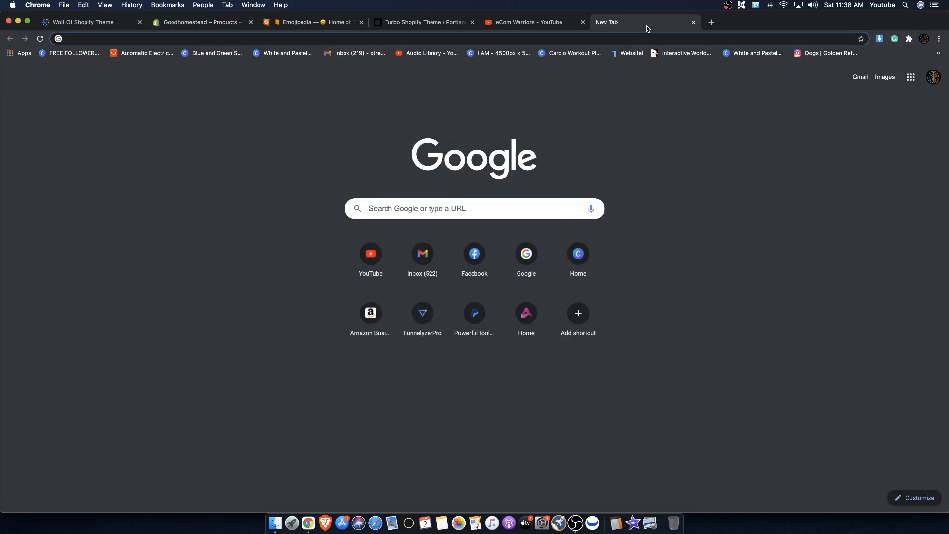
right_click(309, 522)
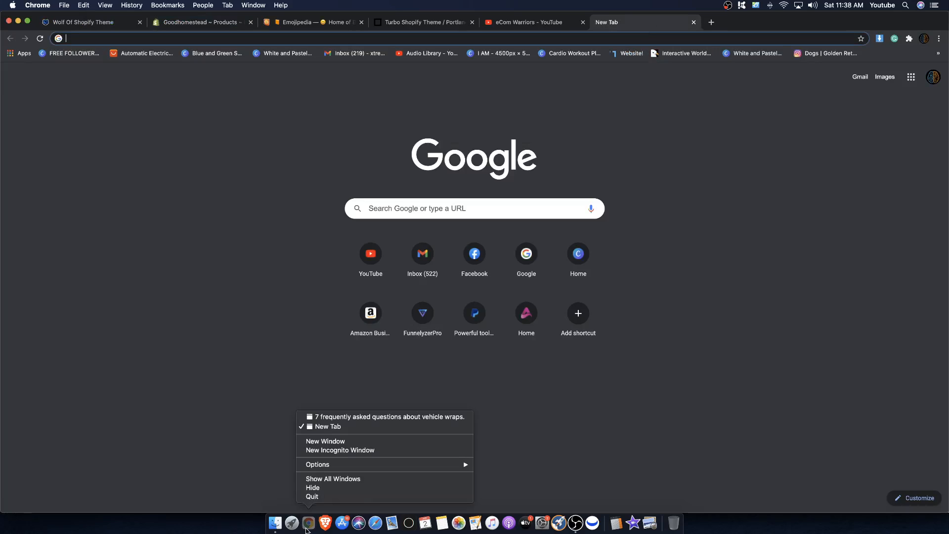
click(331, 418)
drag(332, 24, 291, 25)
click(289, 24)
text(does a )
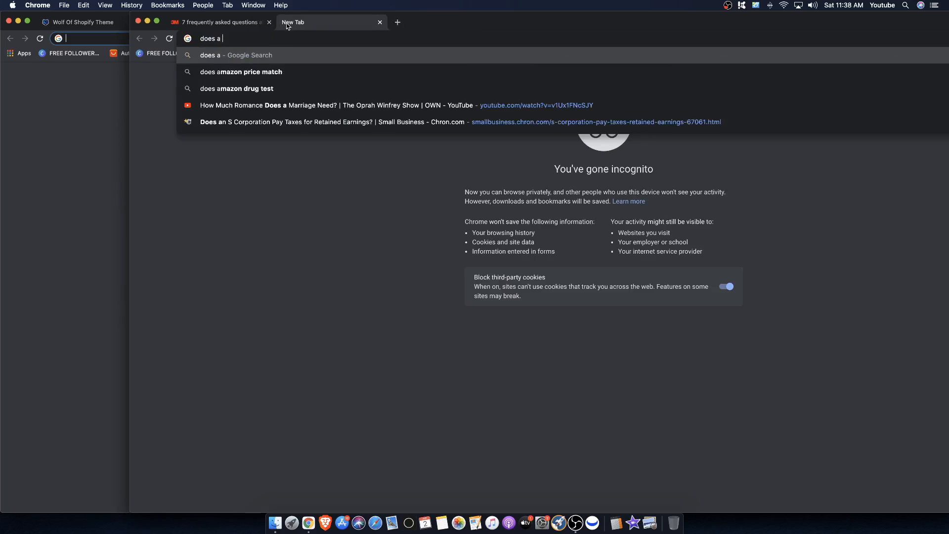
text(chrome wrap)
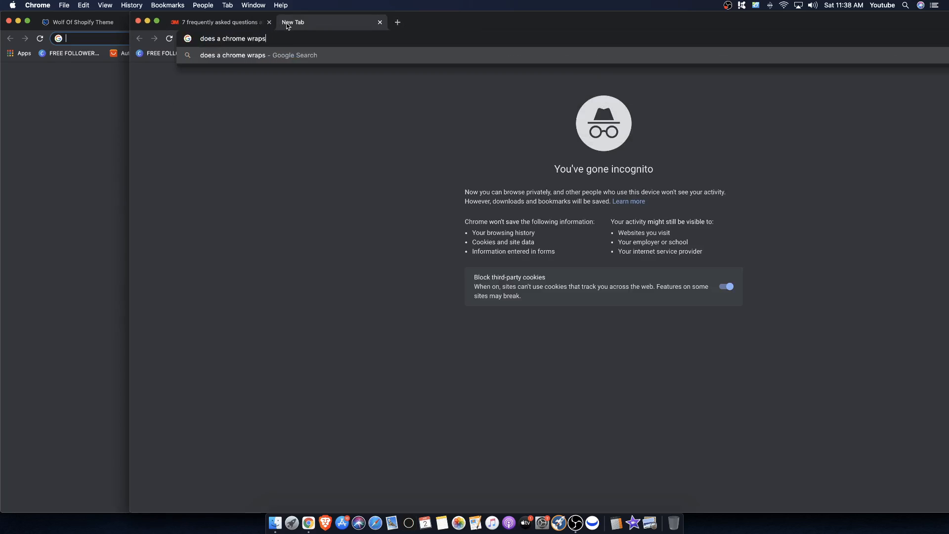
text( resist well in heat)
key(Return)
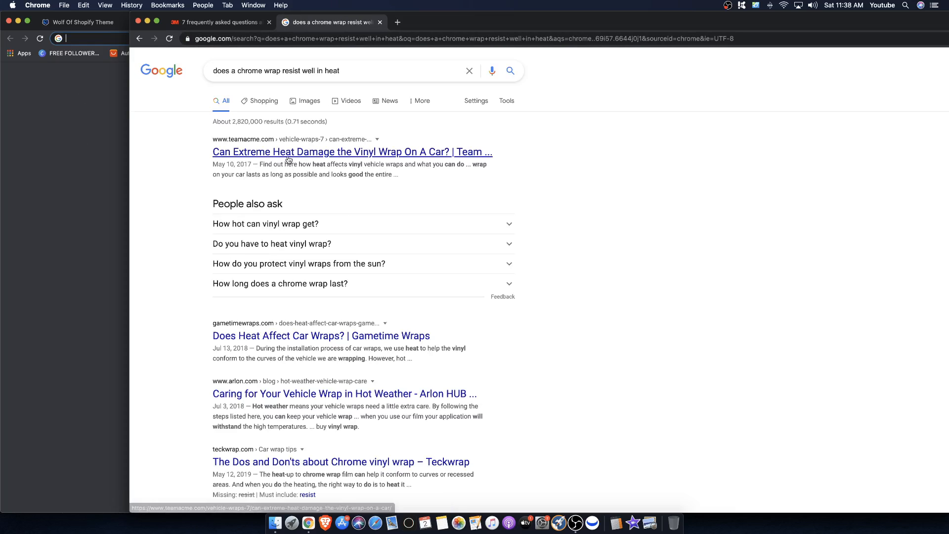
Open the Team Acme article on extreme heat and vinyl wraps and read its sections on heat damage.
click(288, 154)
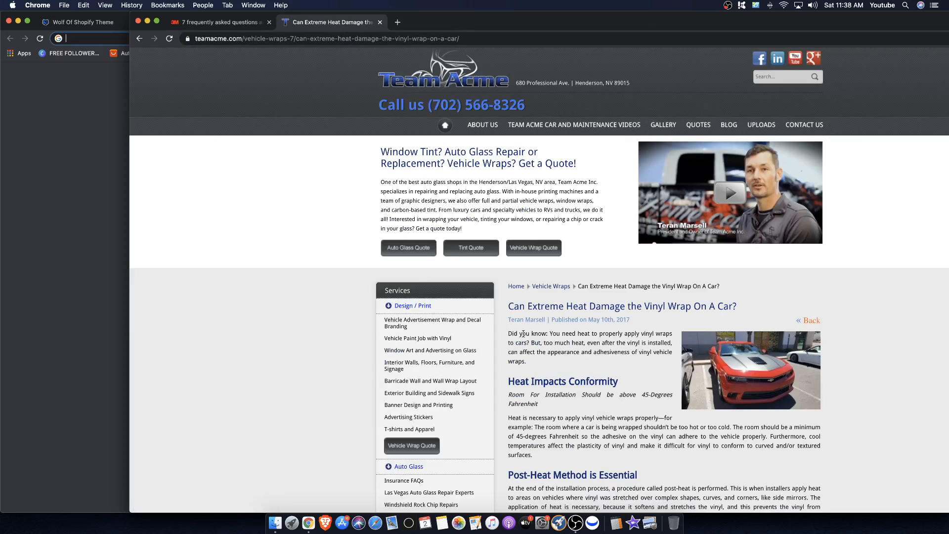
drag(523, 334, 594, 346)
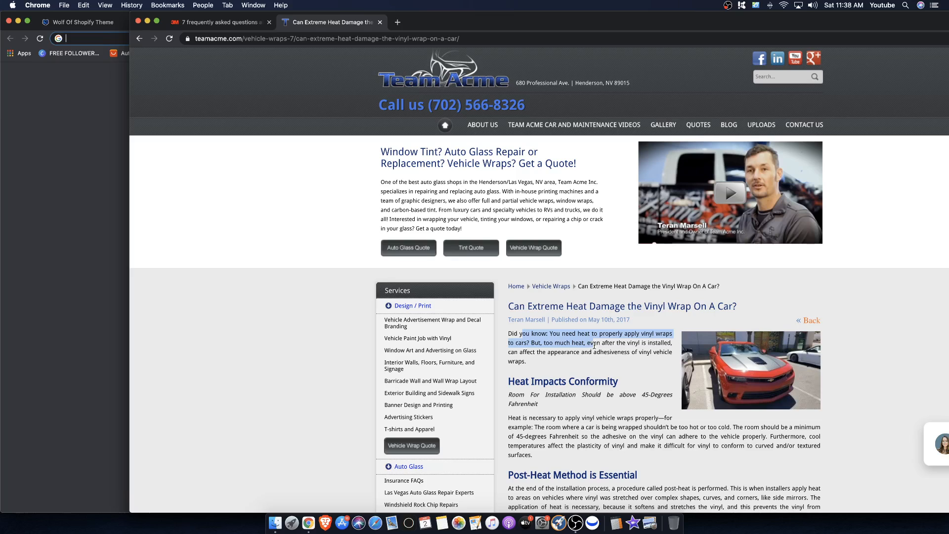
click(588, 343)
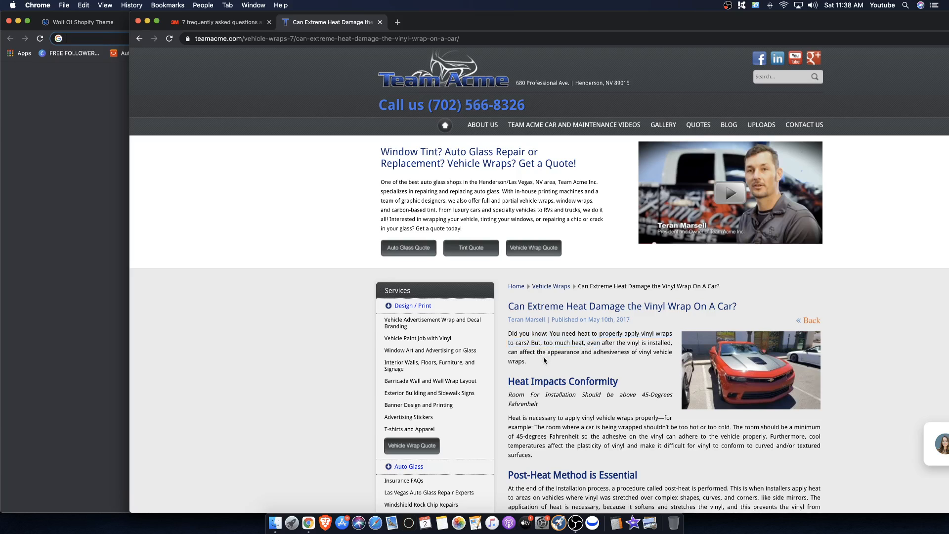
scroll(564, 376, down, 3)
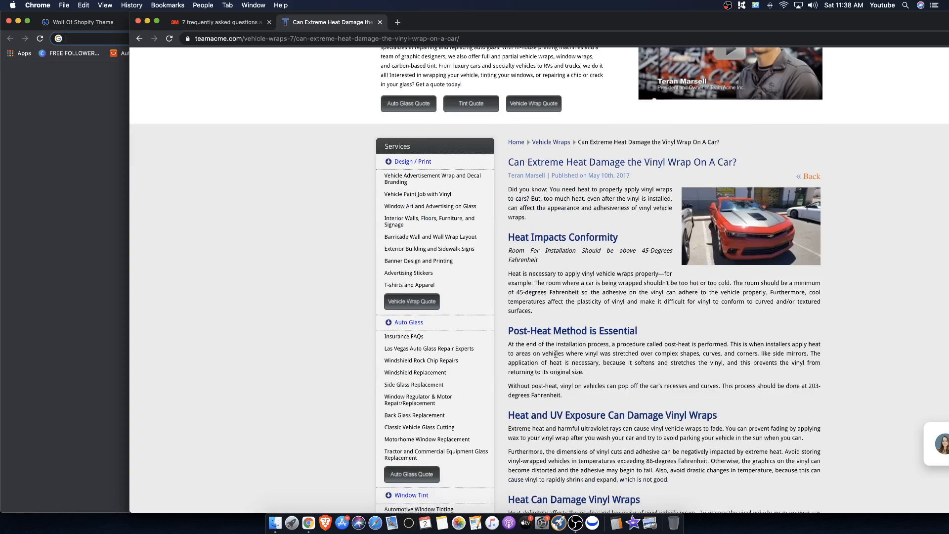
scroll(556, 354, down, 3)
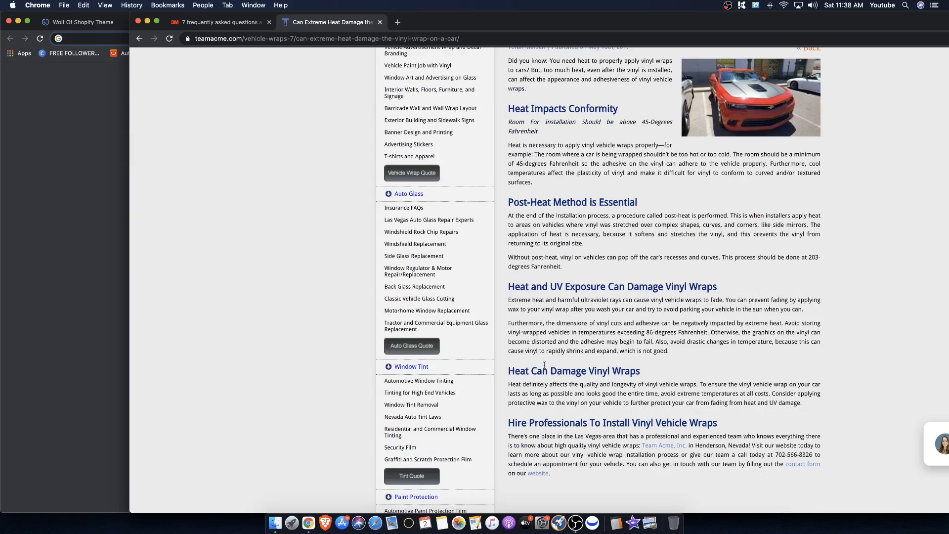
drag(536, 375, 769, 400)
click(551, 384)
click(771, 401)
Return to the Black Chrome Wrap product in Shopify and end its description with a new line "Can extremem Tempartures ruin my Chrome Wrap.".
click(86, 133)
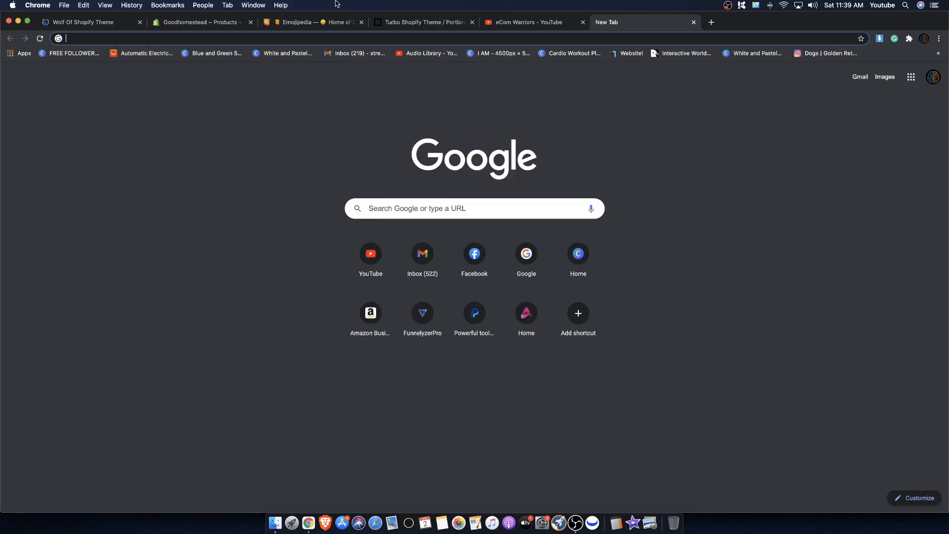
click(173, 21)
scroll(417, 291, down, 1)
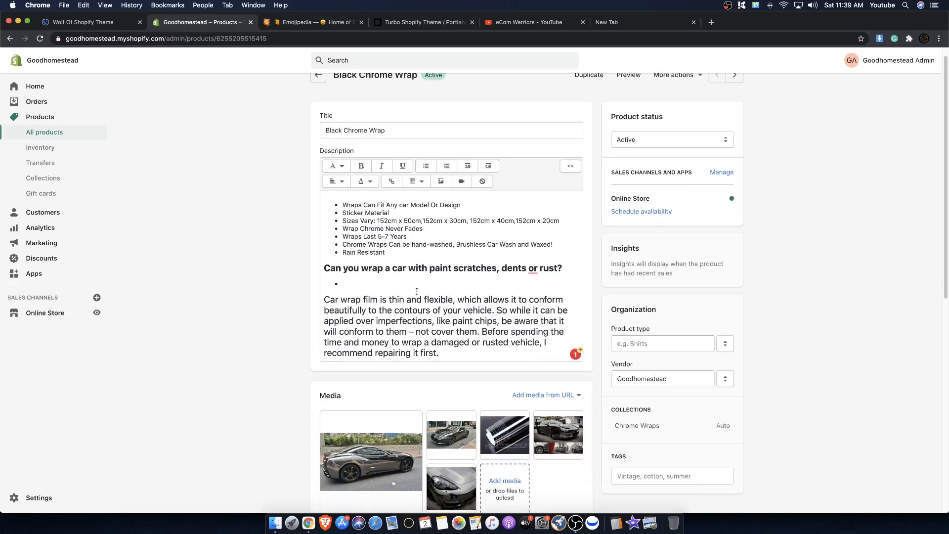
click(466, 358)
key(Return)
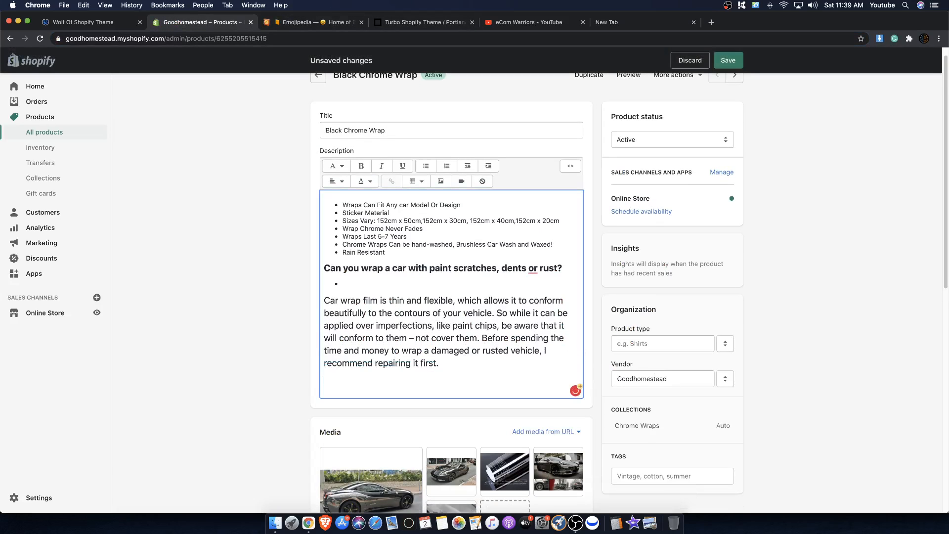
text(Can extremem Tempartures )
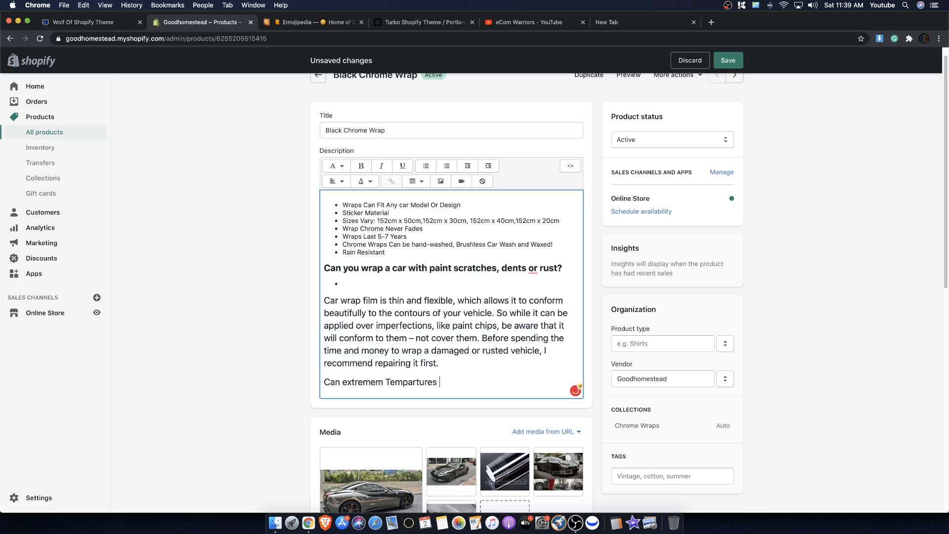
text(ruin my Chrome Wrap)
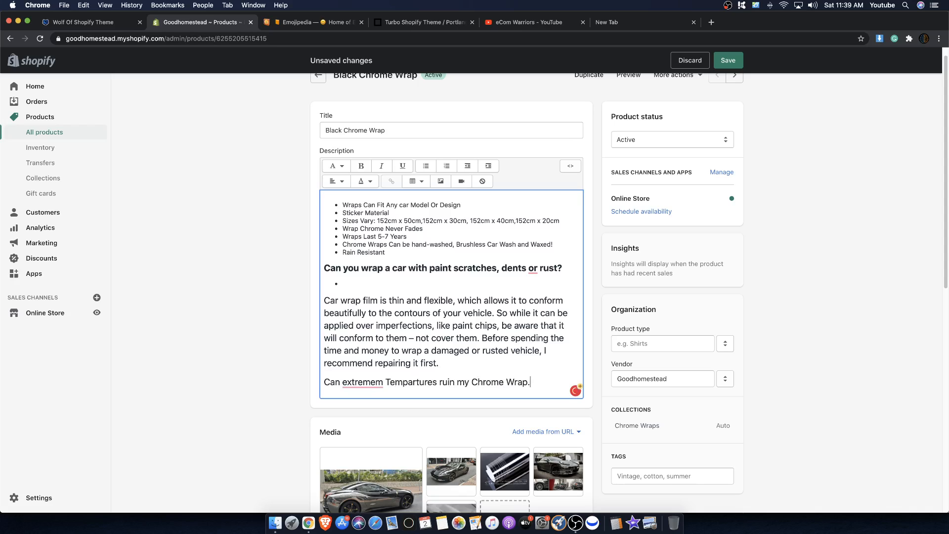
text(.)
Add an answer paragraph below the temperature question reading "Yes, try to avid extremem temparties".
key(Return)
text(Yes)
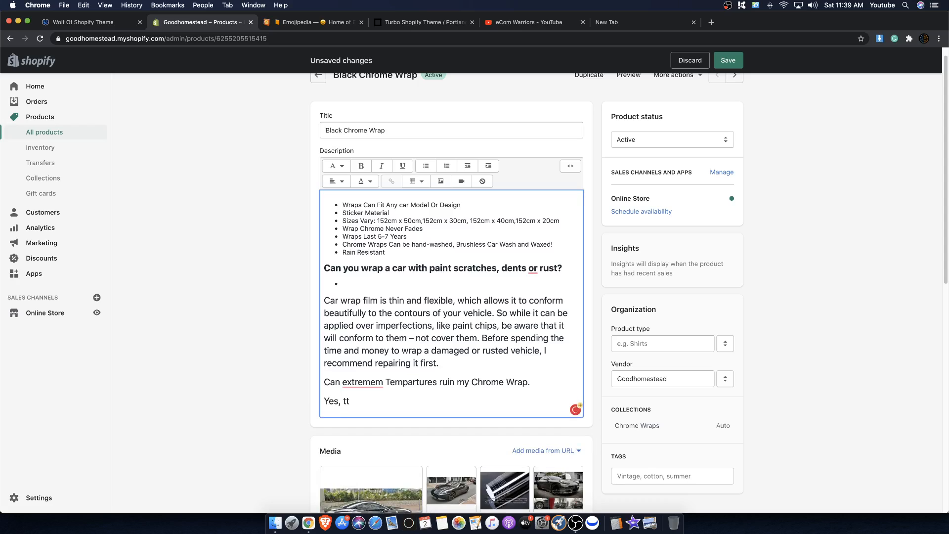
text(, try to avico)
key(BackSpace)
text(d )
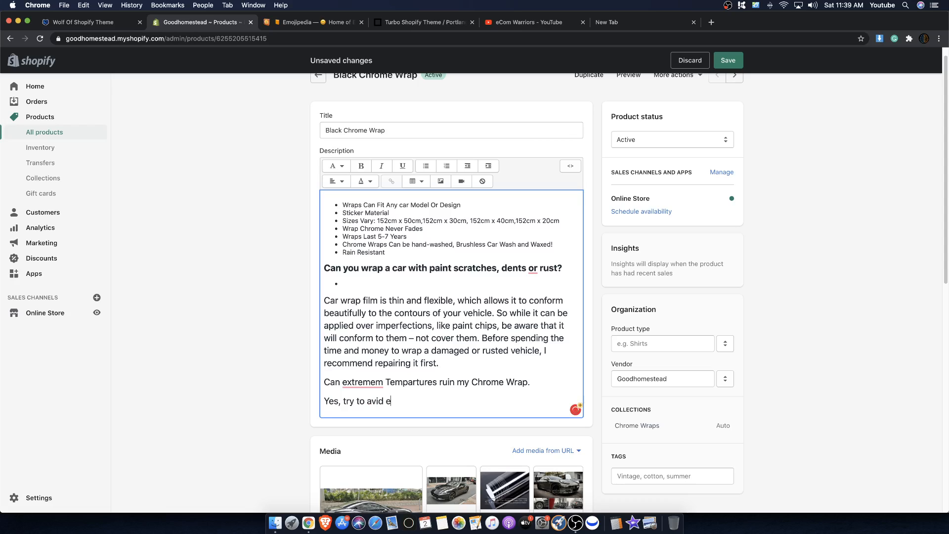
text(extremem temparties w)
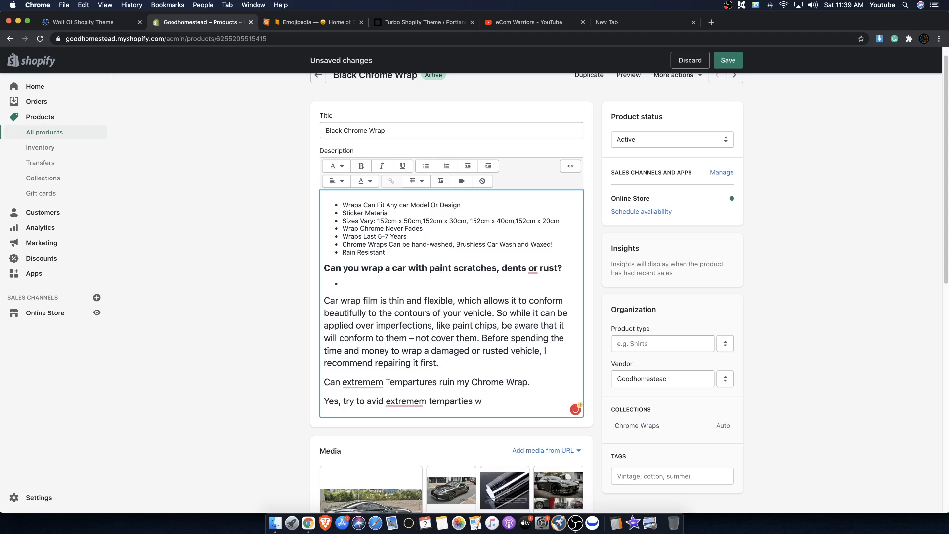
text(hen y)
key(BackSpace)
key(BackSpace)
key(BackSpace)
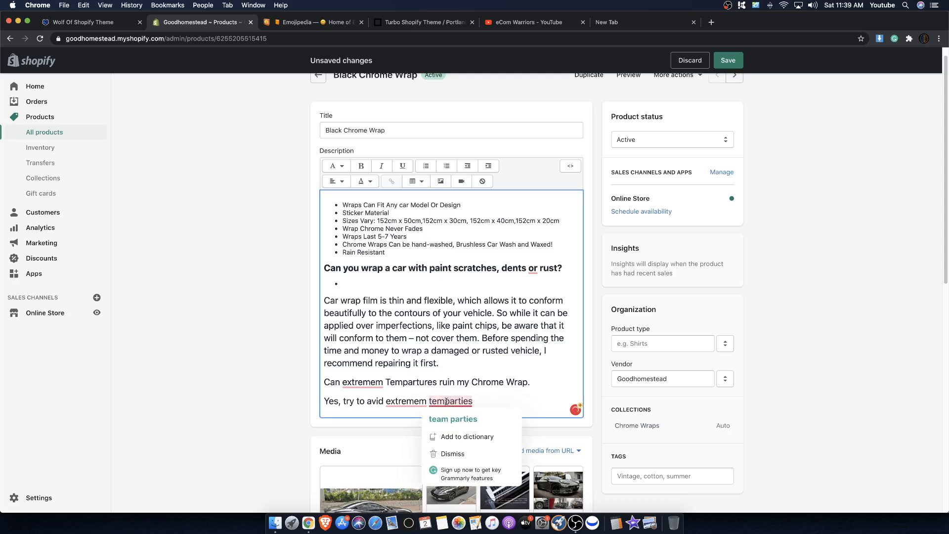
Insert "exposing your chrome wrapped vehicle to" before "extremem temparties" in the answer paragraph.
mouse_move(420, 403)
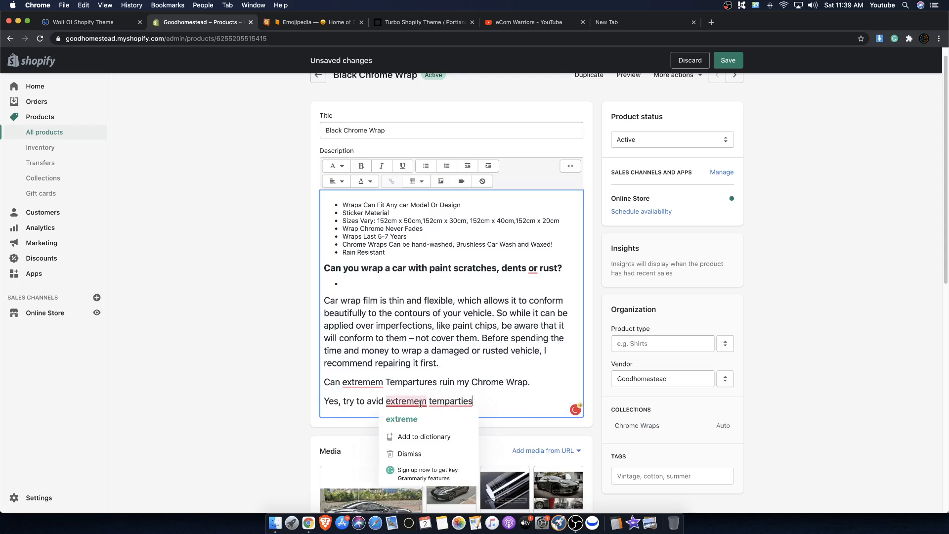
click(387, 402)
text(exposing )
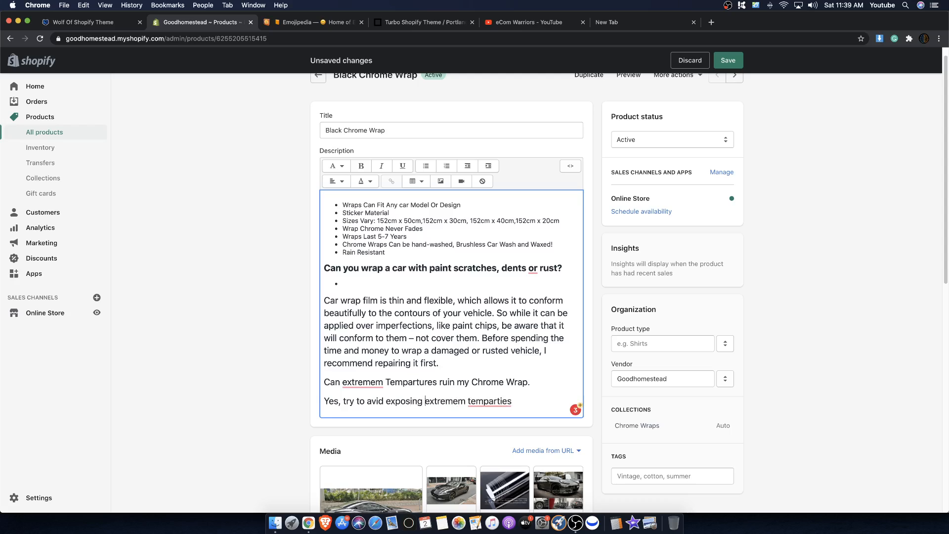
text(your )
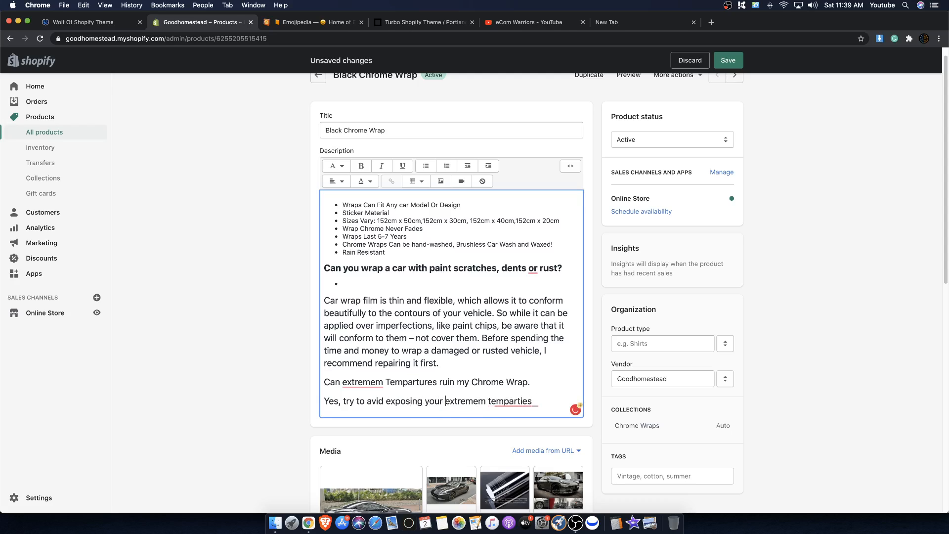
text(chomr)
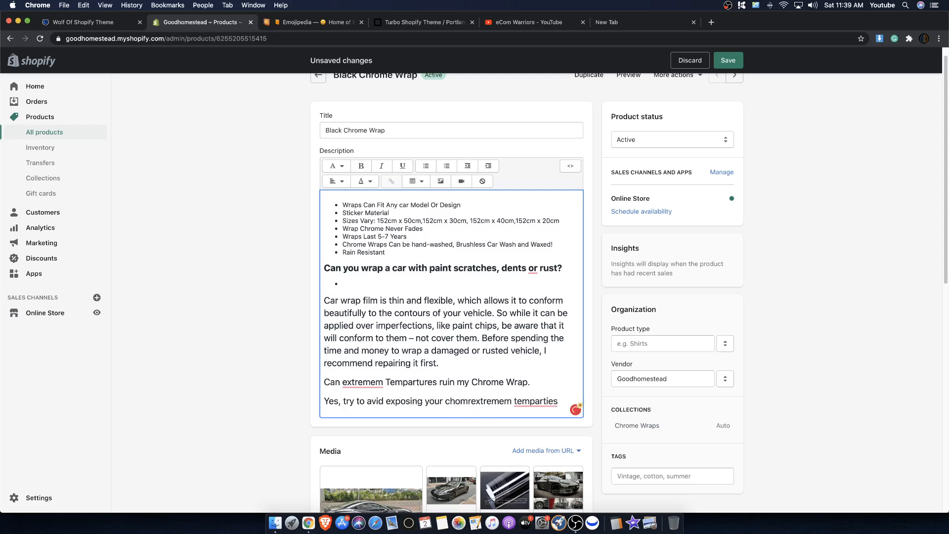
key(BackSpace)
key(BackSpace)
key(BackSpace)
text(rome wr)
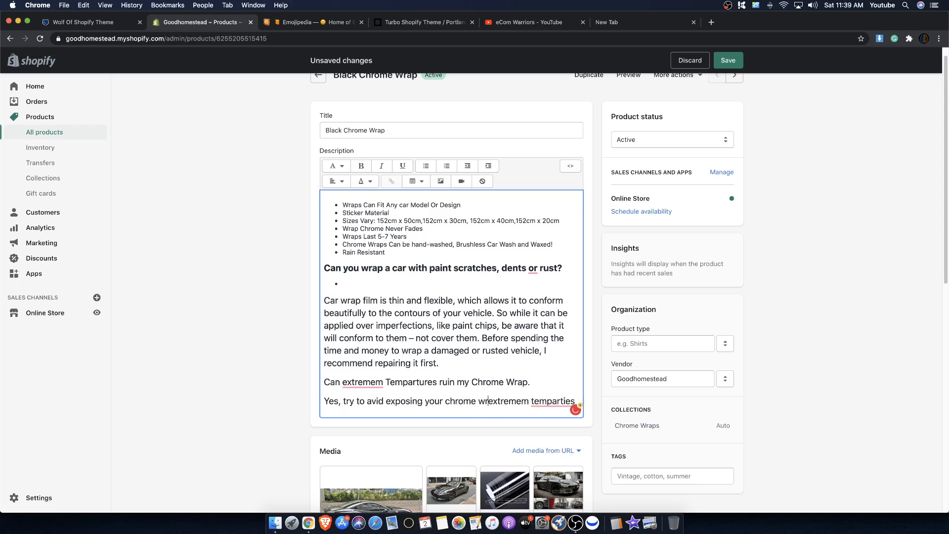
text(apped vehi)
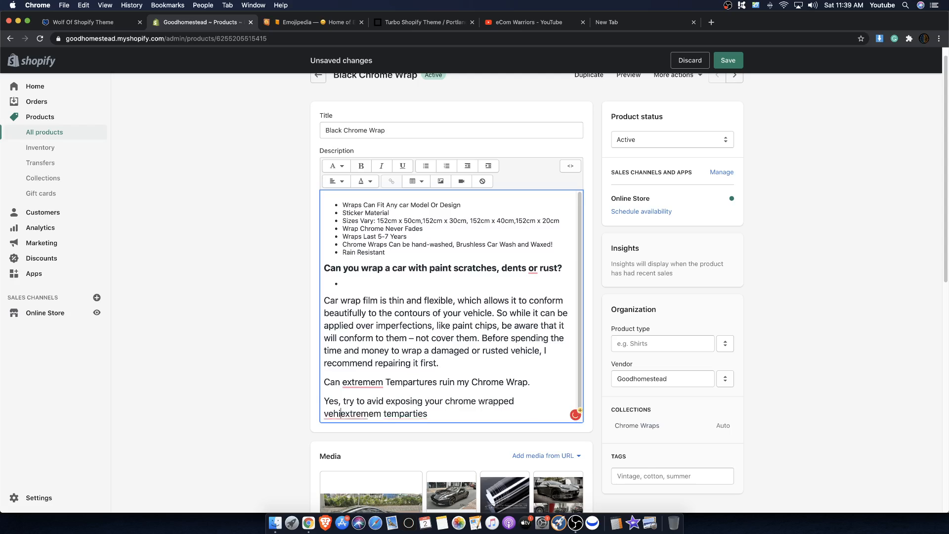
text(cle to)
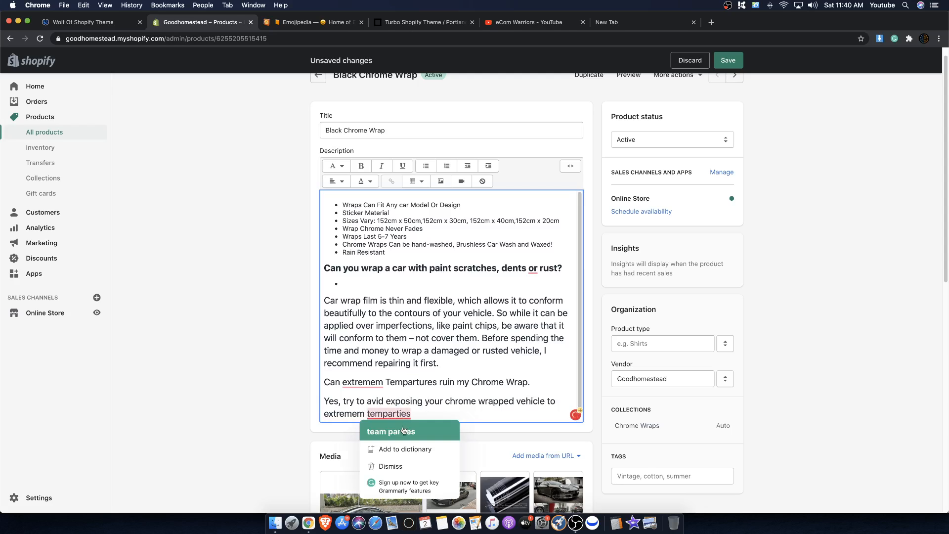
Correct the spelling in the temperature answer so it reads "Yes, try to avoid exposing your chrome wrapped vehicle to extreme temperatures".
drag(411, 413, 397, 412)
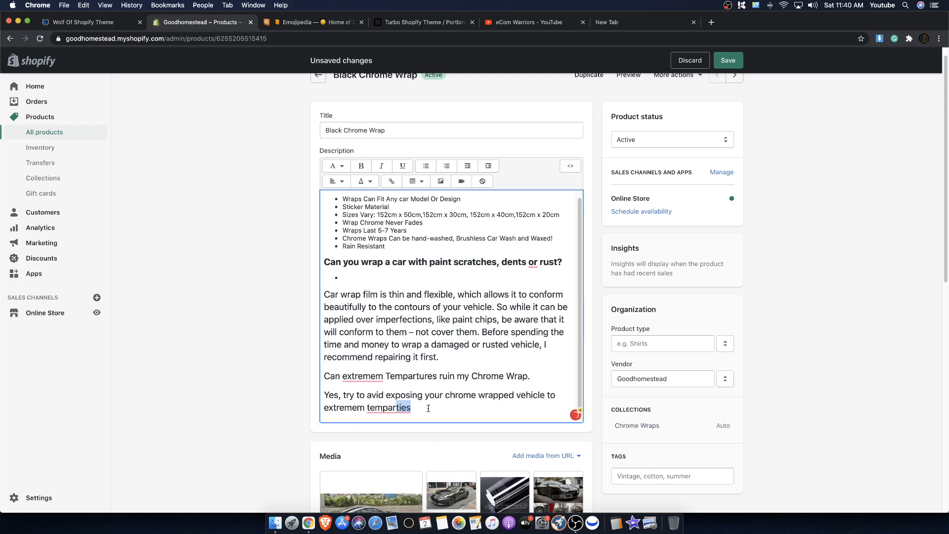
key(BackSpace)
key(BackSpace)
key(BackSpace)
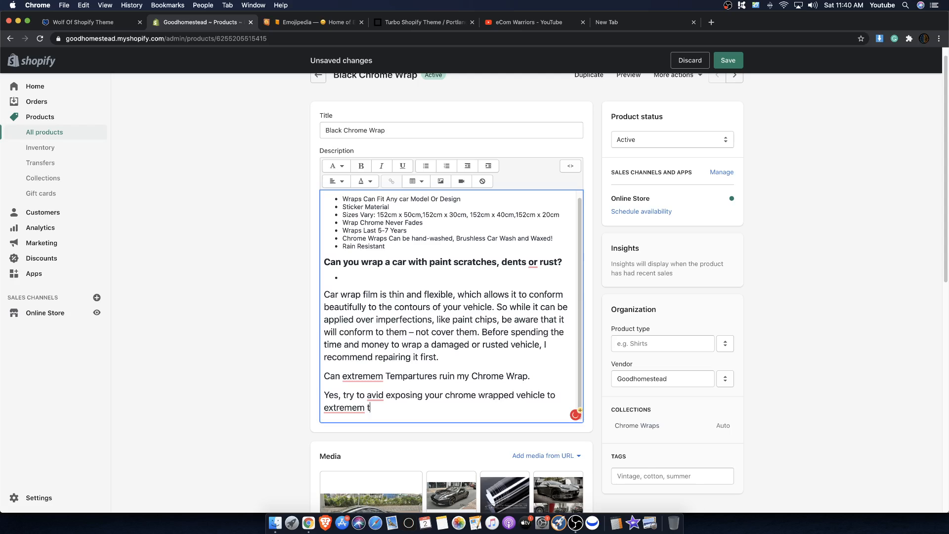
text(empatures)
mouse_move(374, 396)
click(376, 421)
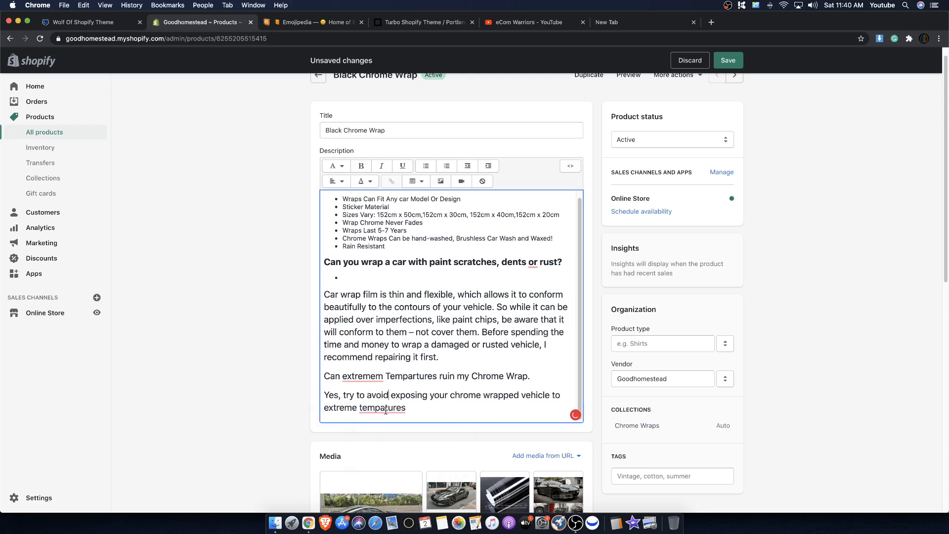
click(390, 426)
Correct the temperature question to "Can extreme Temperatures ruin my Chrome Wrap?" and make the line bold.
mouse_move(367, 379)
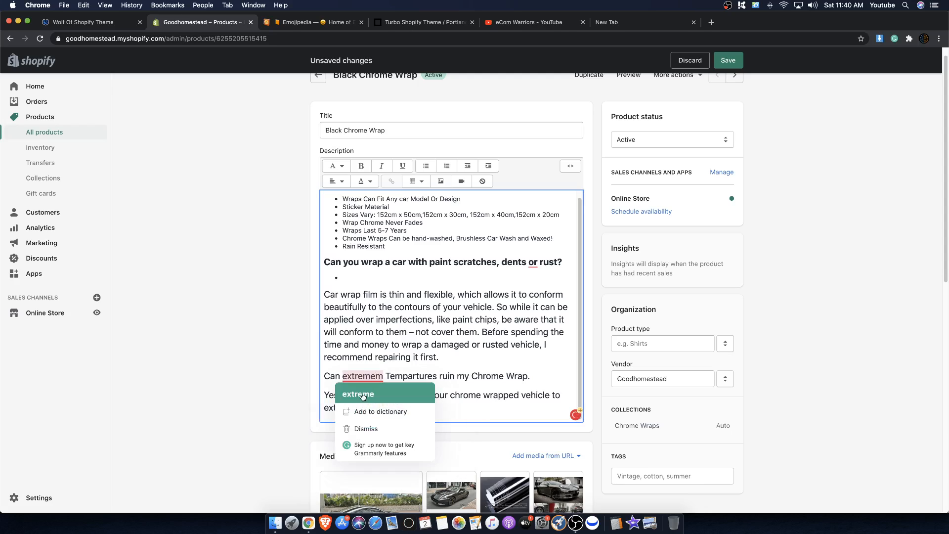
click(355, 394)
mouse_move(425, 377)
click(435, 393)
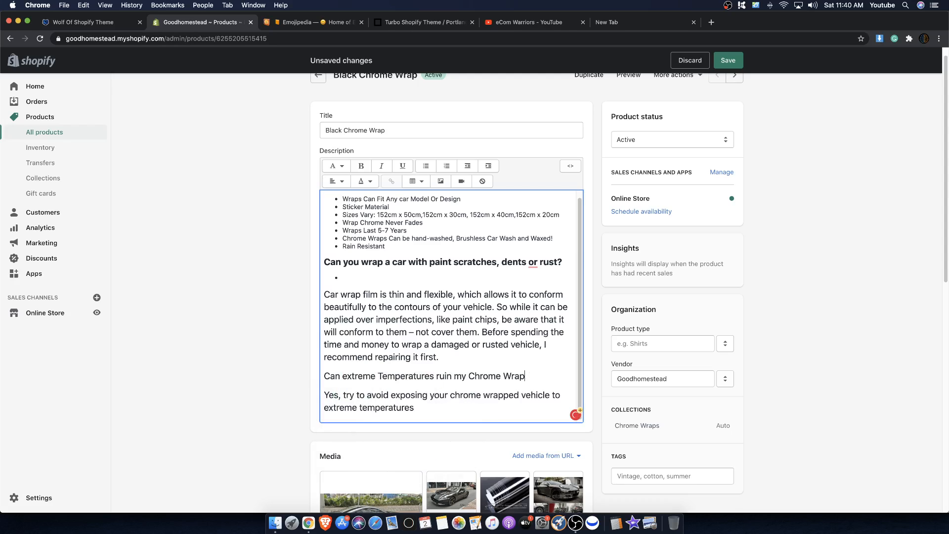
text(?)
triple_click(325, 378)
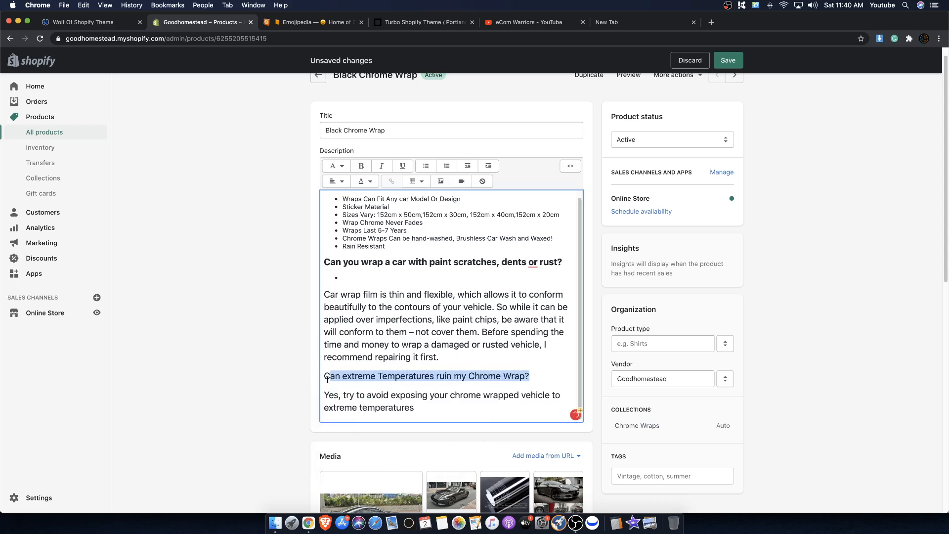
click(361, 166)
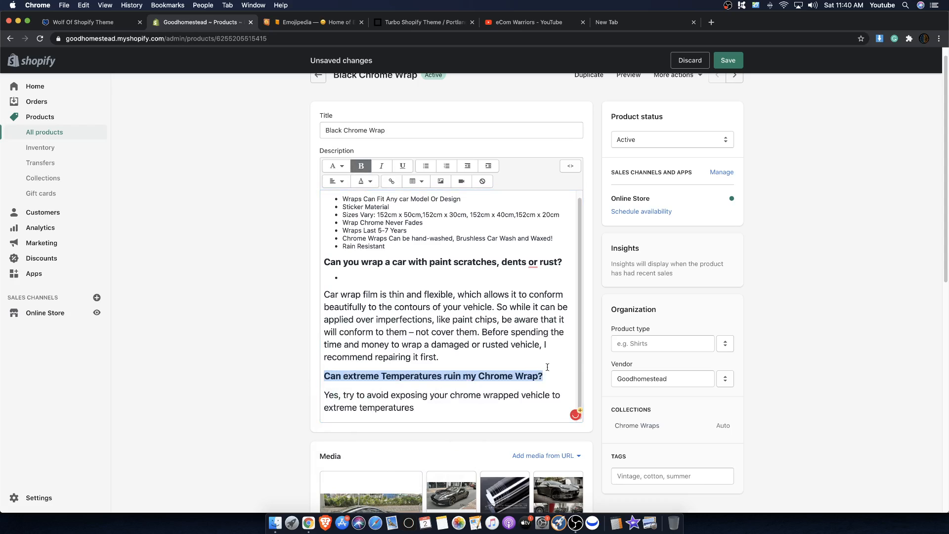
Delete the empty bullet under the paint scratches question and start its answer on a separate line.
click(362, 282)
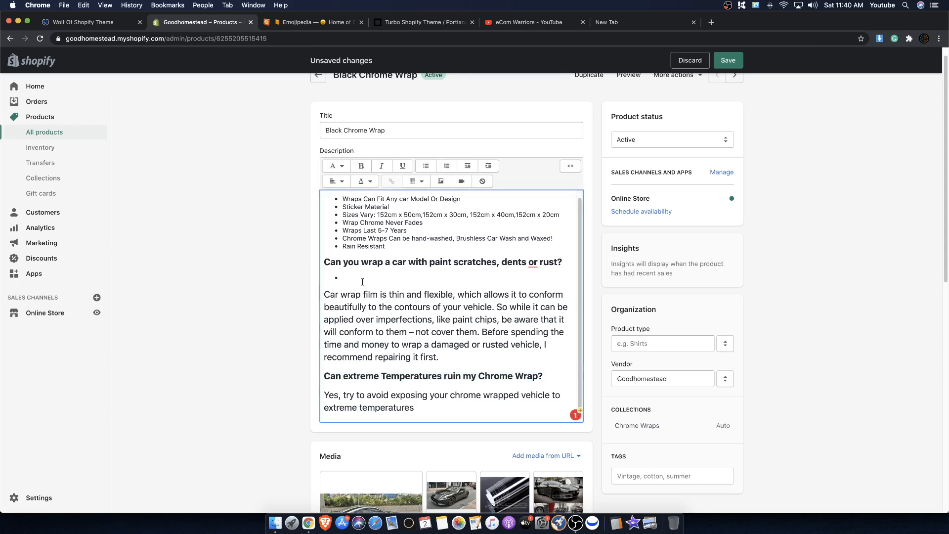
key(BackSpace)
key(BackSpace)
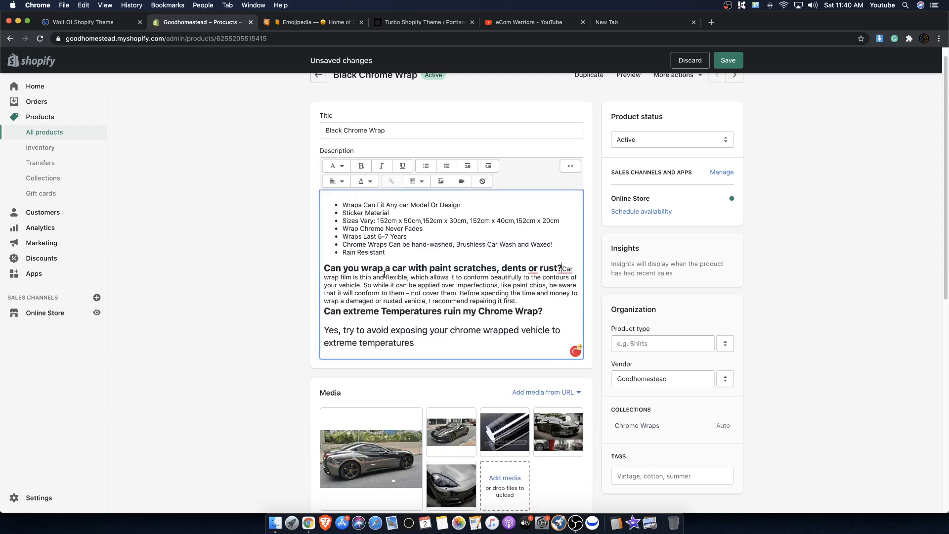
key(Return)
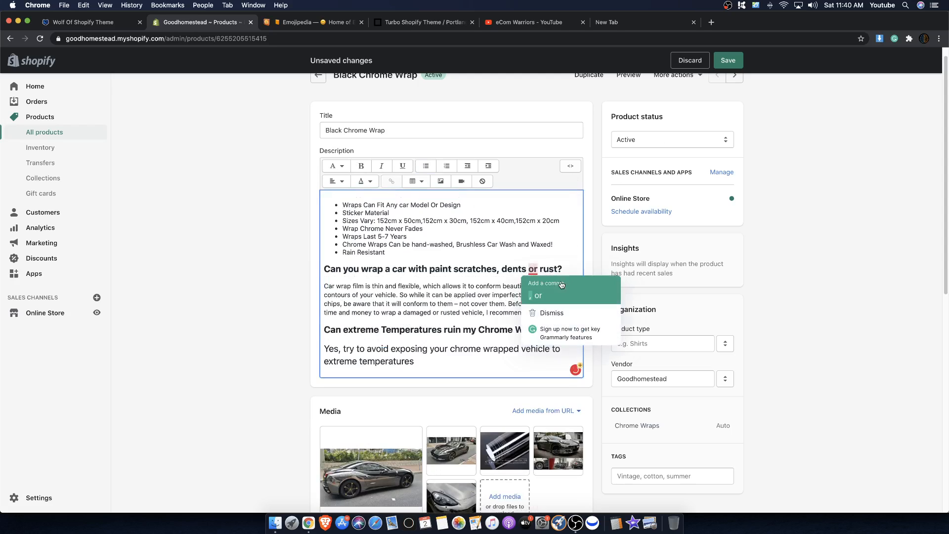
drag(481, 304, 437, 297)
drag(418, 362, 324, 341)
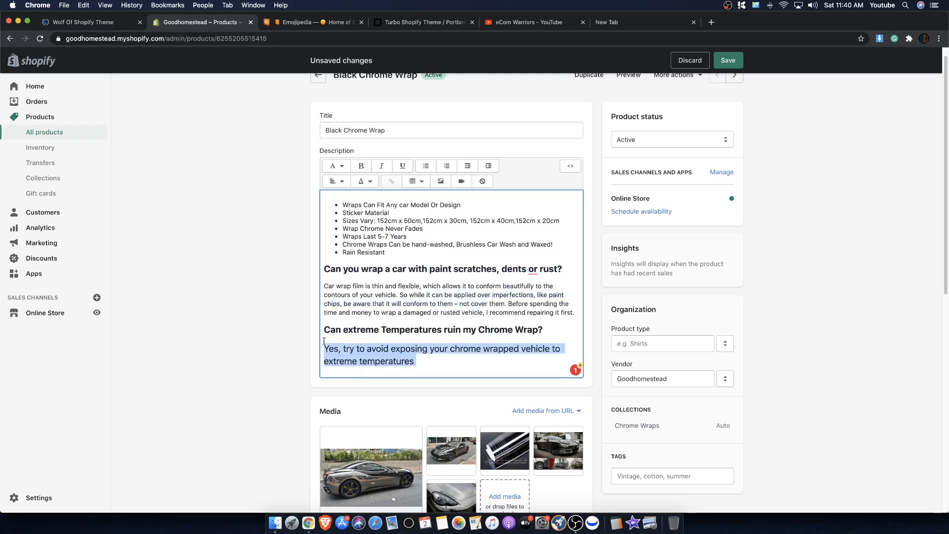
click(410, 300)
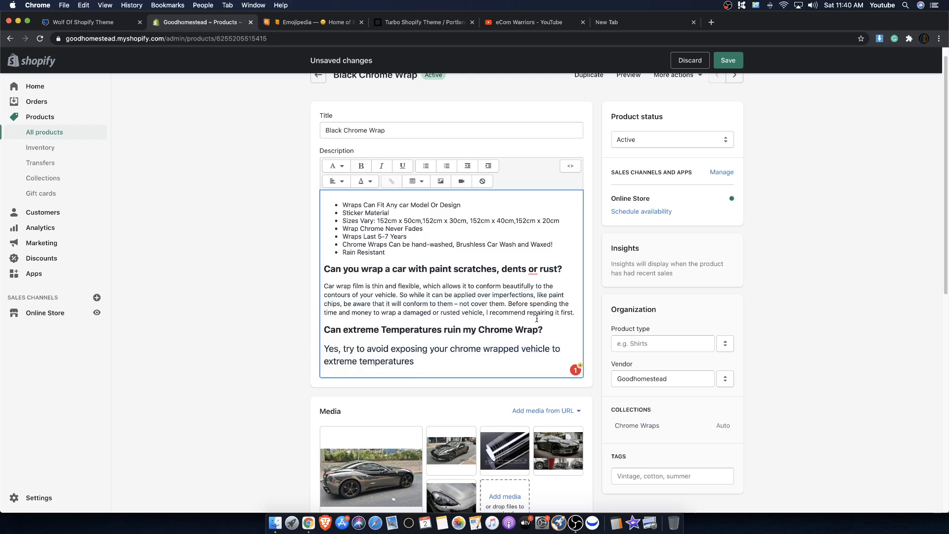
drag(571, 314, 345, 285)
click(345, 285)
drag(578, 314, 323, 287)
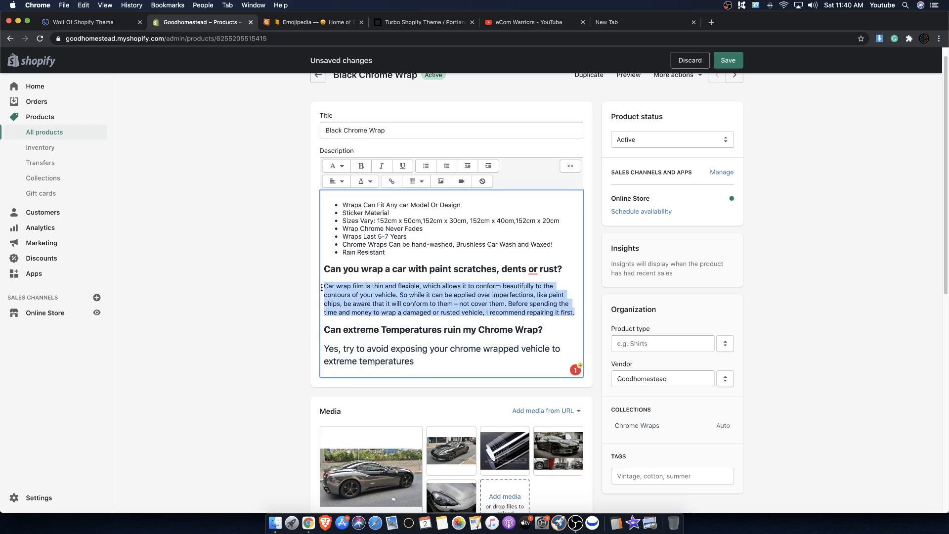
click(391, 181)
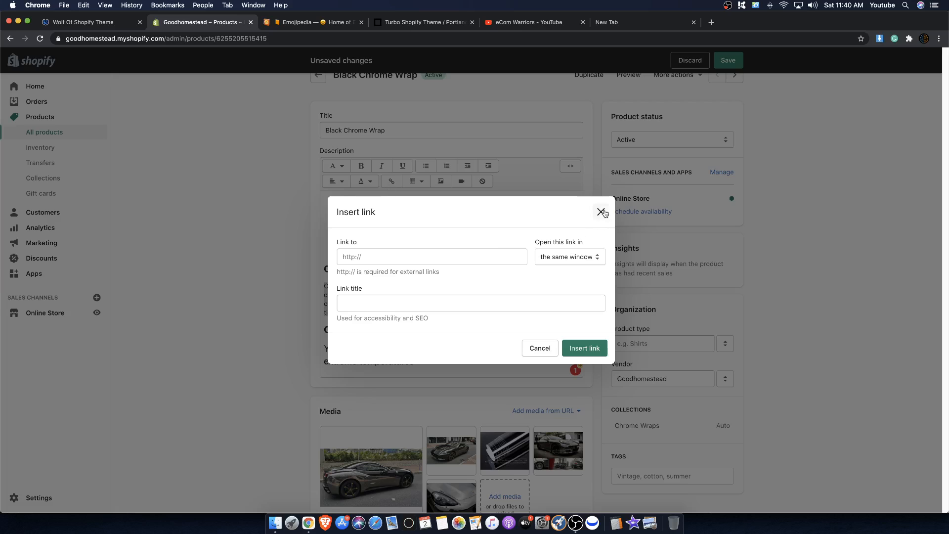
click(601, 212)
Apply the Paragraph style to the answer below the extreme temperatures question.
click(450, 362)
drag(451, 362, 315, 341)
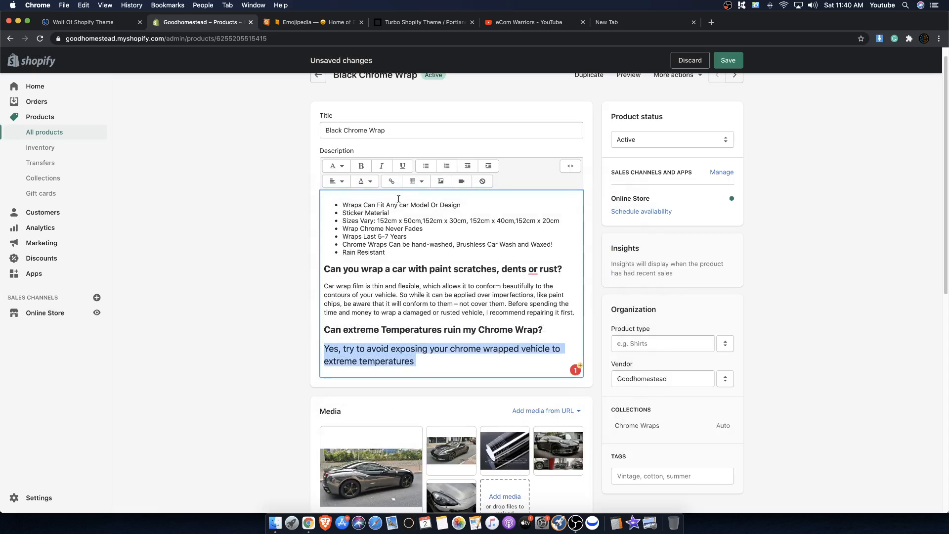
click(391, 182)
click(601, 212)
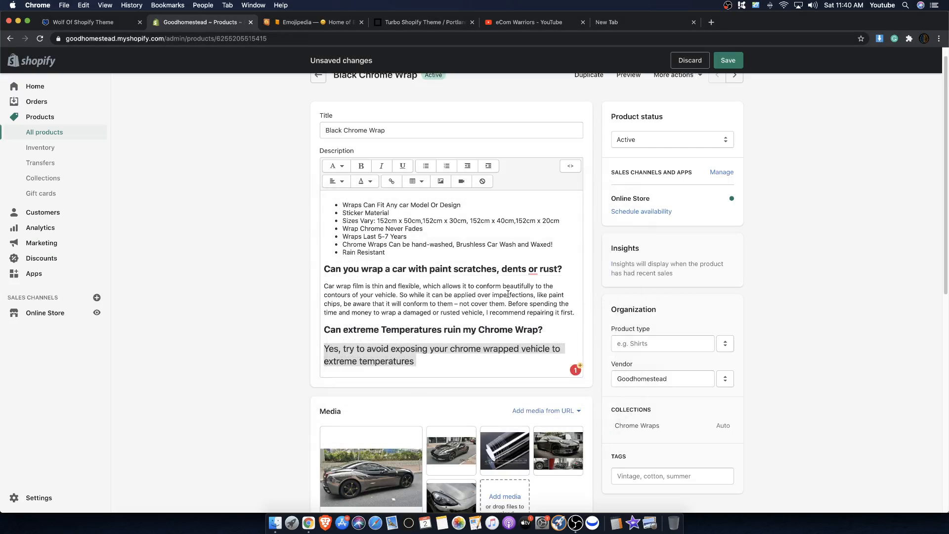
click(336, 165)
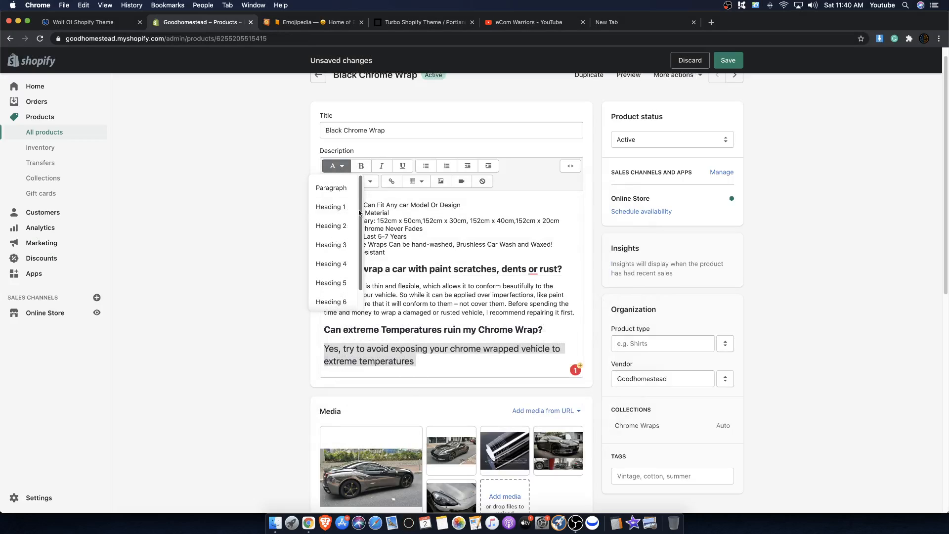
click(343, 194)
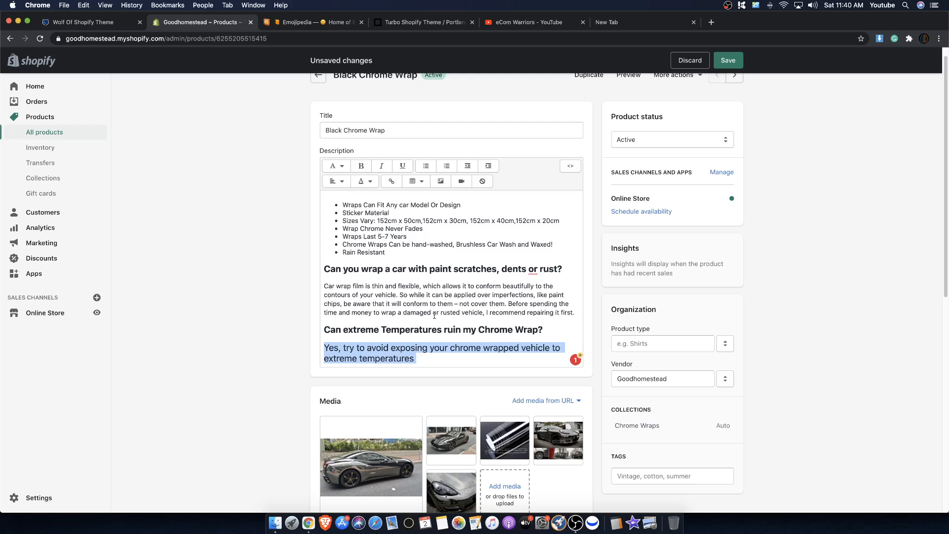
Apply the Paragraph style to the car wrap film answer below the paint scratches question.
click(495, 303)
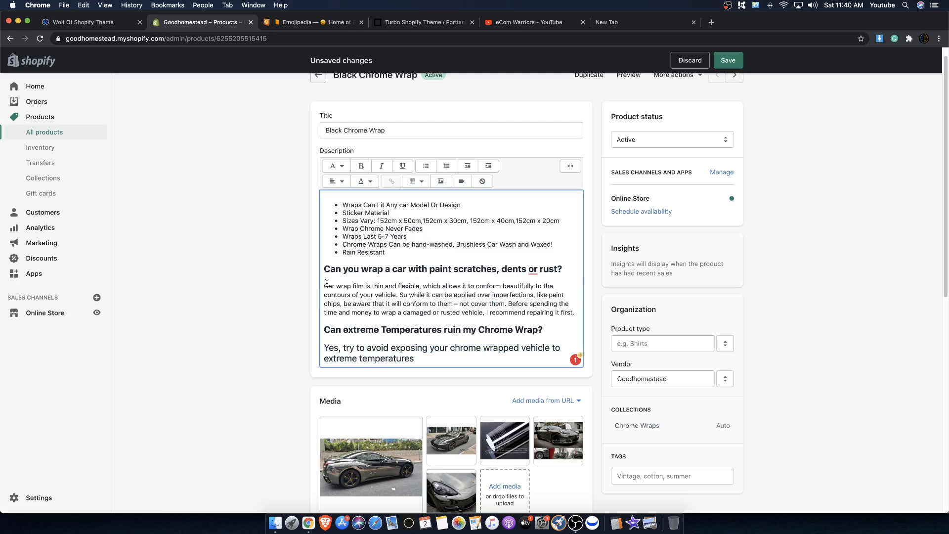
drag(326, 283, 581, 315)
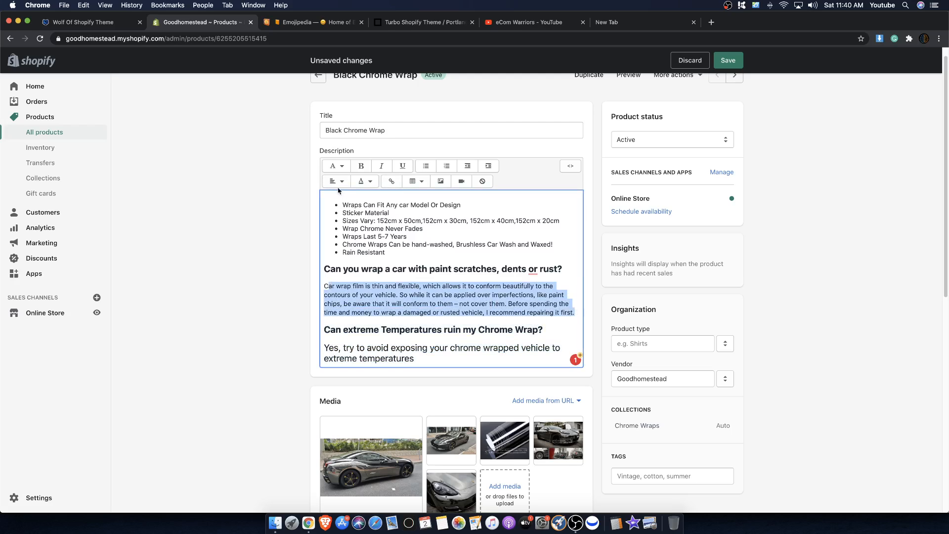
click(336, 166)
click(335, 192)
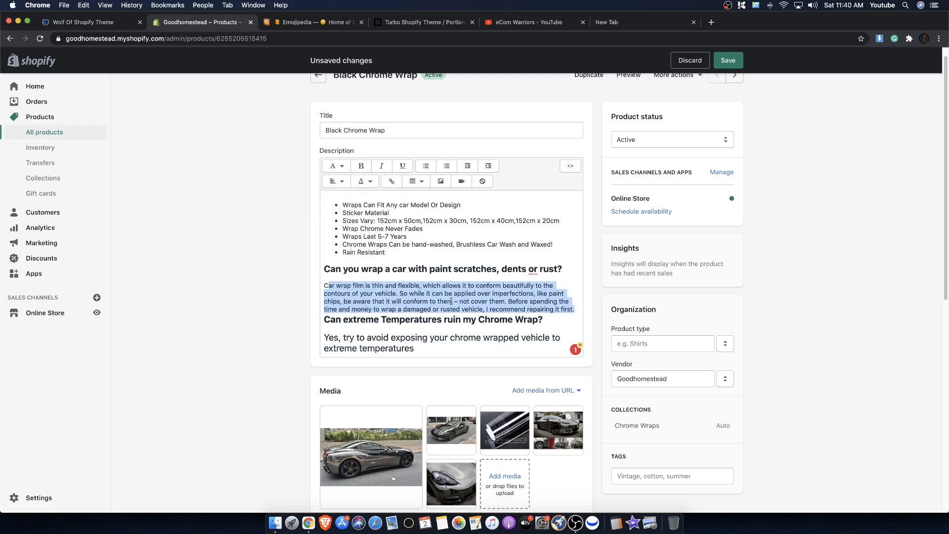
Examine the description's HTML source for the tags and font sizes used on the questions and answers, and return to the formatted text.
click(566, 167)
scroll(569, 222, down, 5)
scroll(579, 238, up, 3)
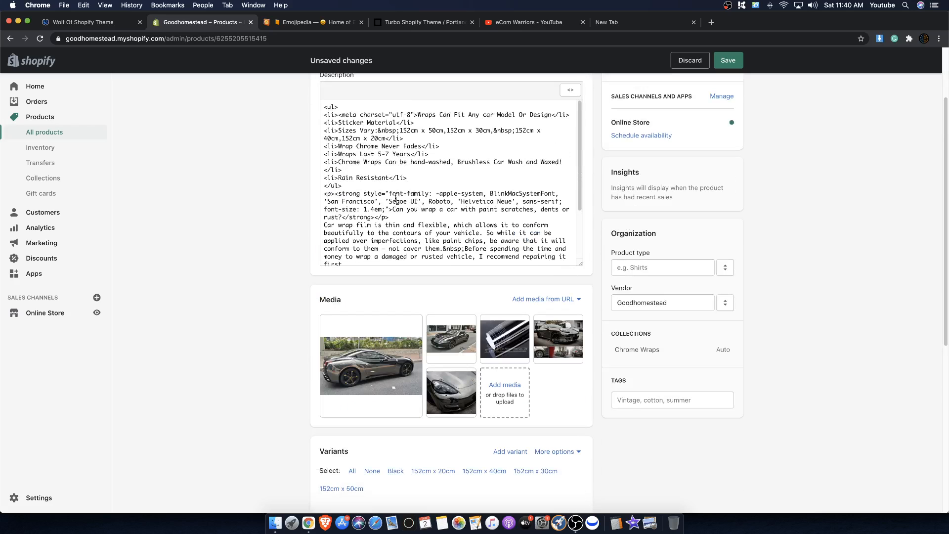
click(395, 200)
scroll(440, 191, up, 1)
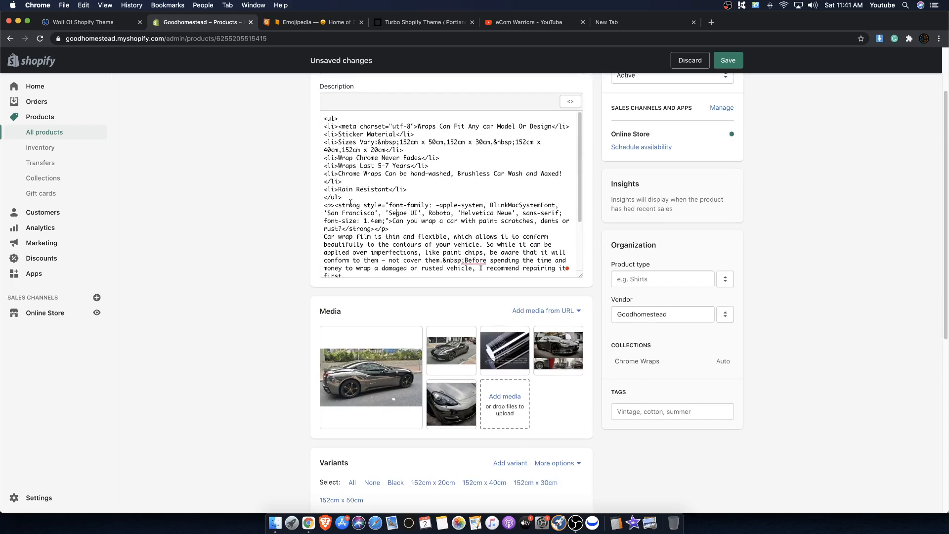
scroll(350, 203, down, 1)
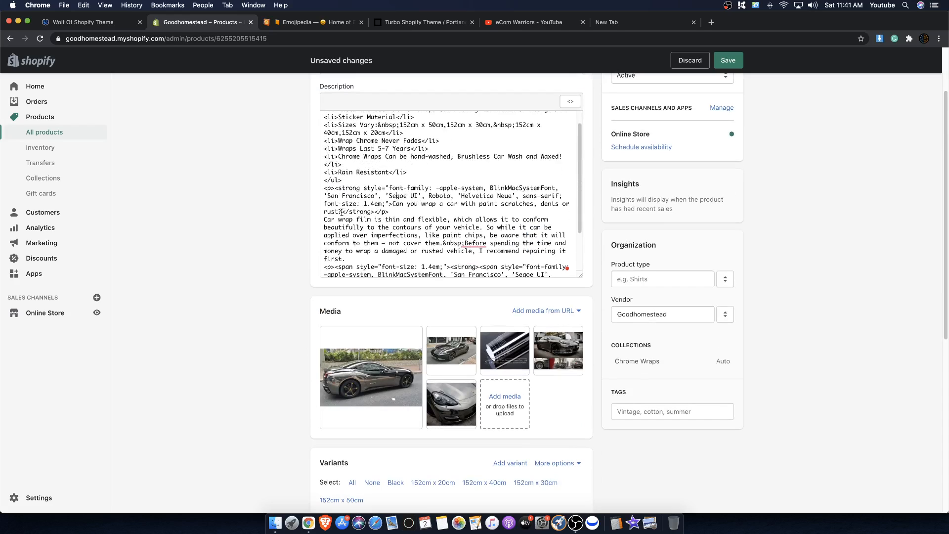
drag(341, 212, 360, 213)
scroll(394, 229, down, 2)
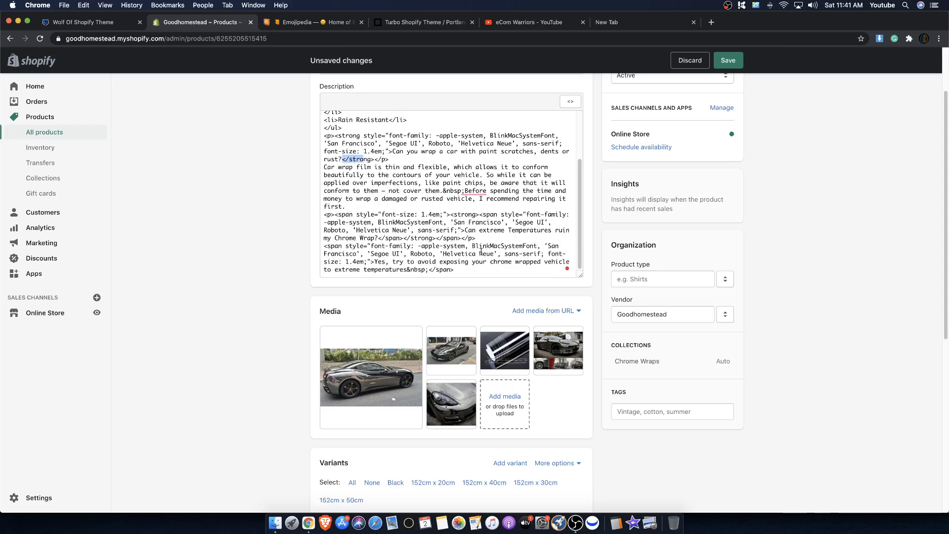
scroll(441, 226, down, 1)
drag(438, 212, 424, 212)
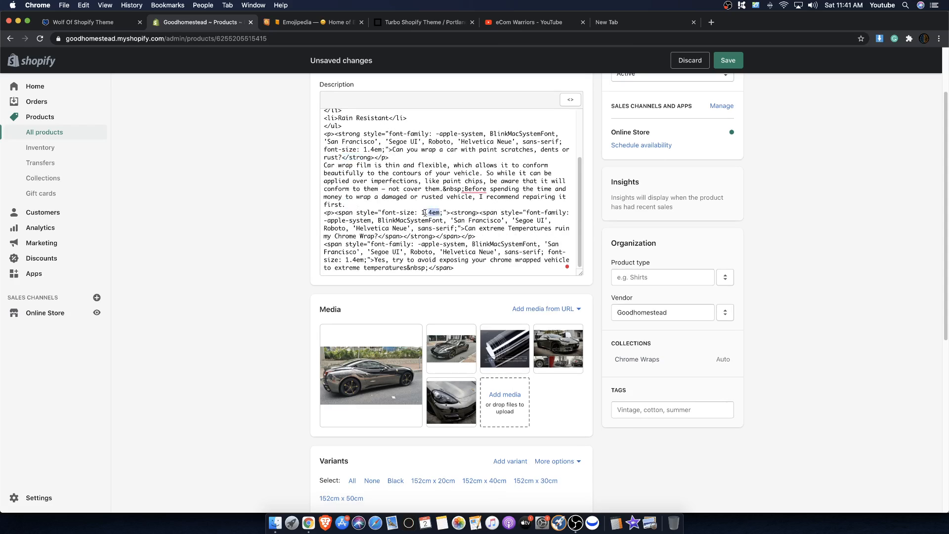
click(422, 212)
click(571, 99)
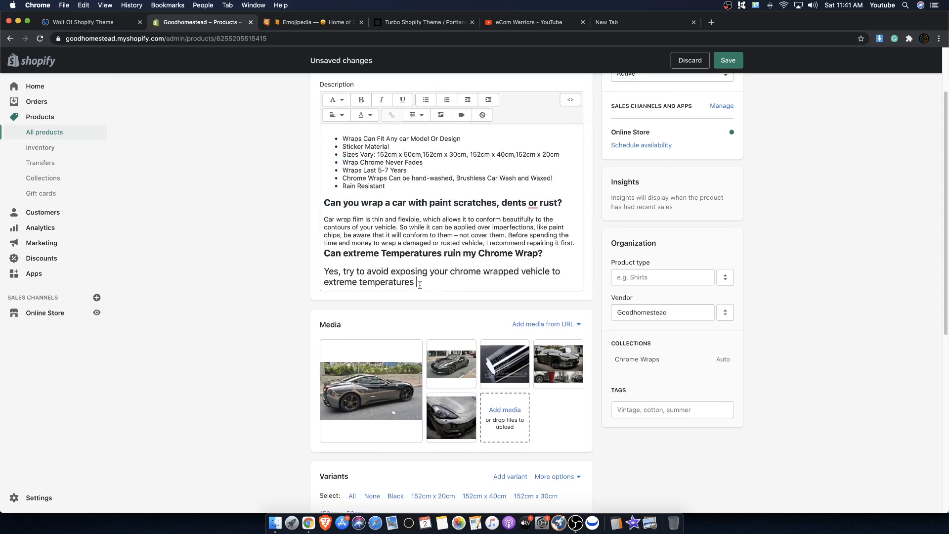
Replace the answer under the extreme temperatures question with a copy of the car wrap film paragraph.
drag(418, 282, 324, 271)
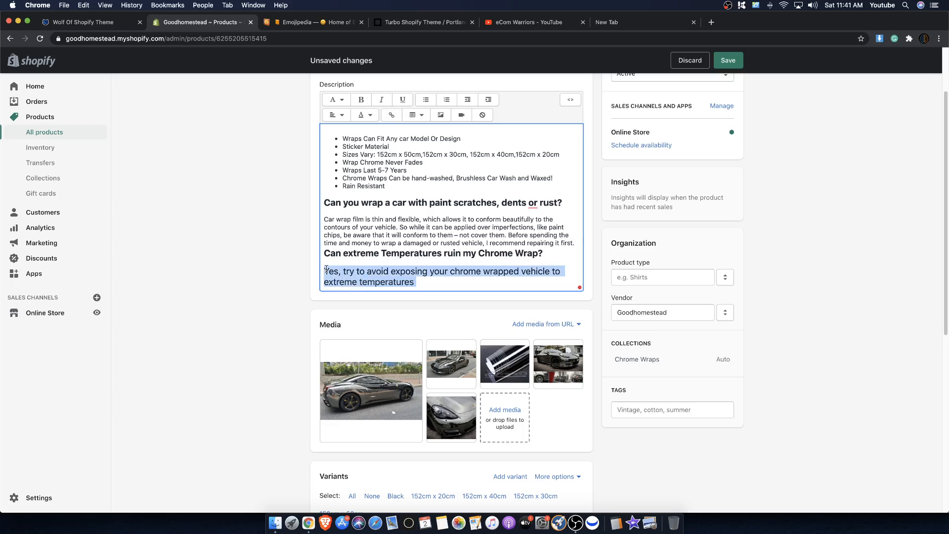
key(BackSpace)
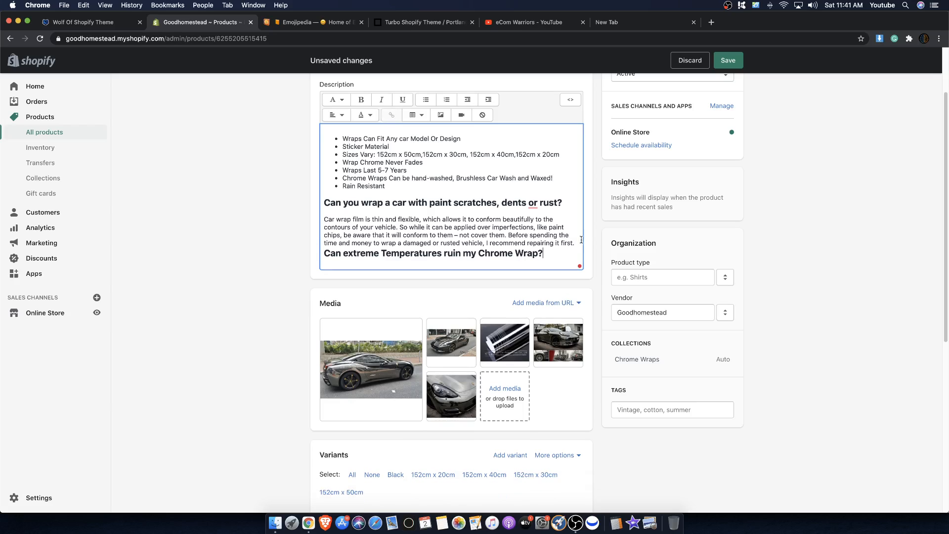
drag(581, 240, 323, 210)
key(ctrl+c)
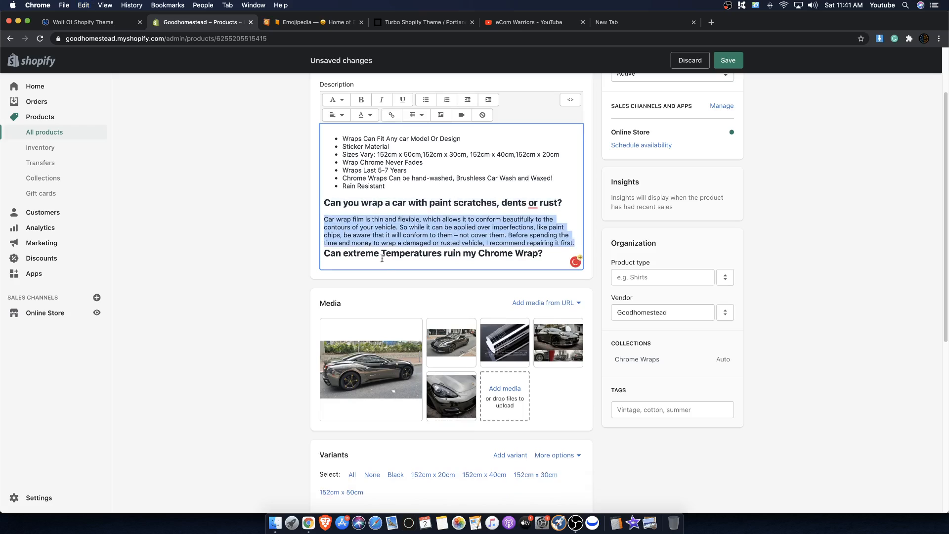
click(494, 262)
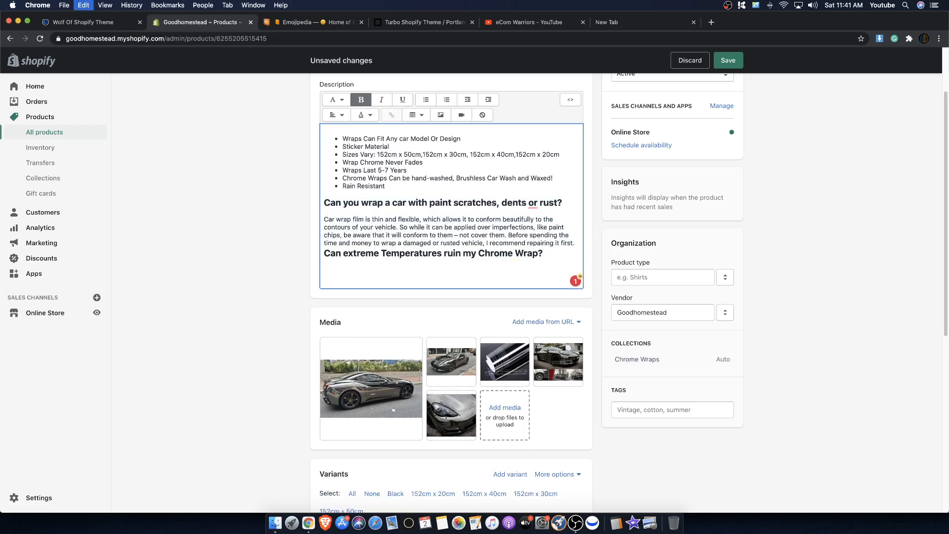
key(ctrl+v)
Remove the bold from the copied car wrap film paragraph and apply the Paragraph style to it.
drag(574, 330, 325, 272)
click(361, 100)
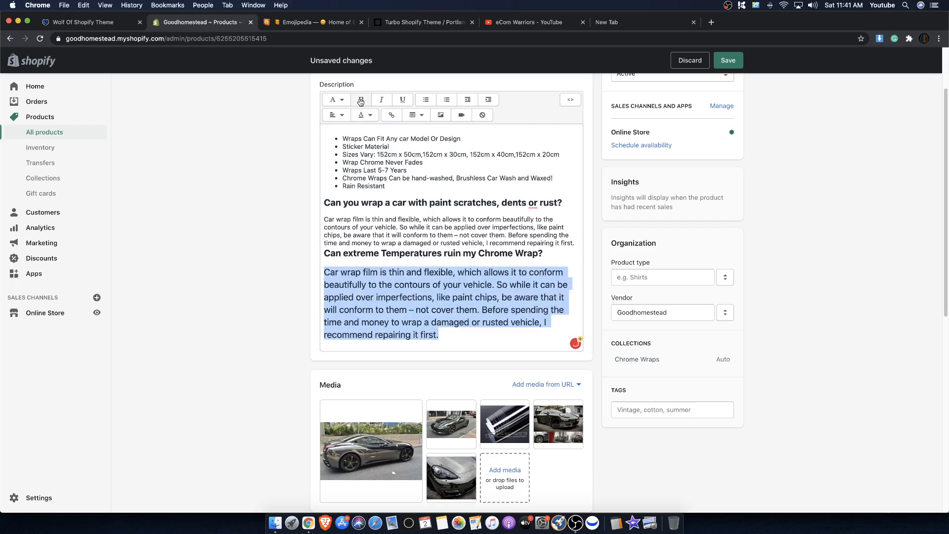
click(345, 98)
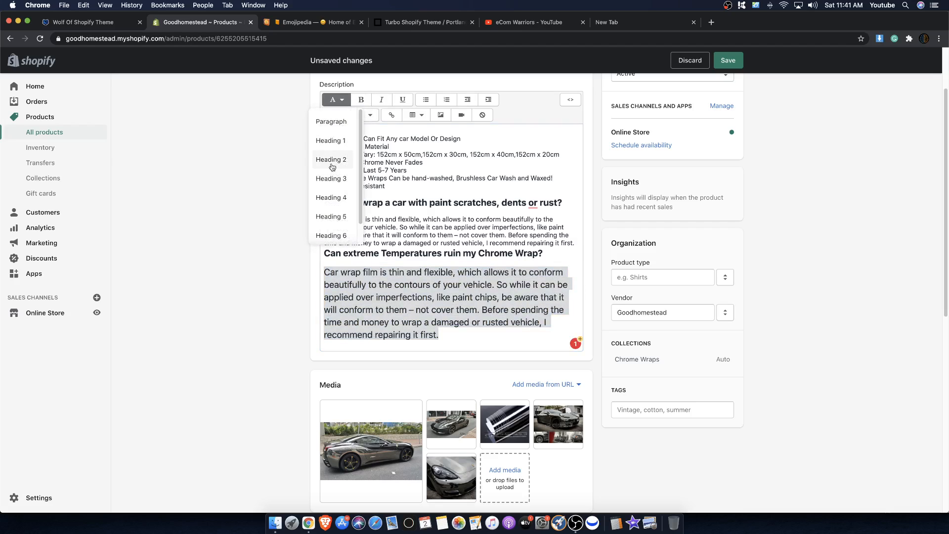
click(337, 122)
click(336, 99)
scroll(336, 147, up, 3)
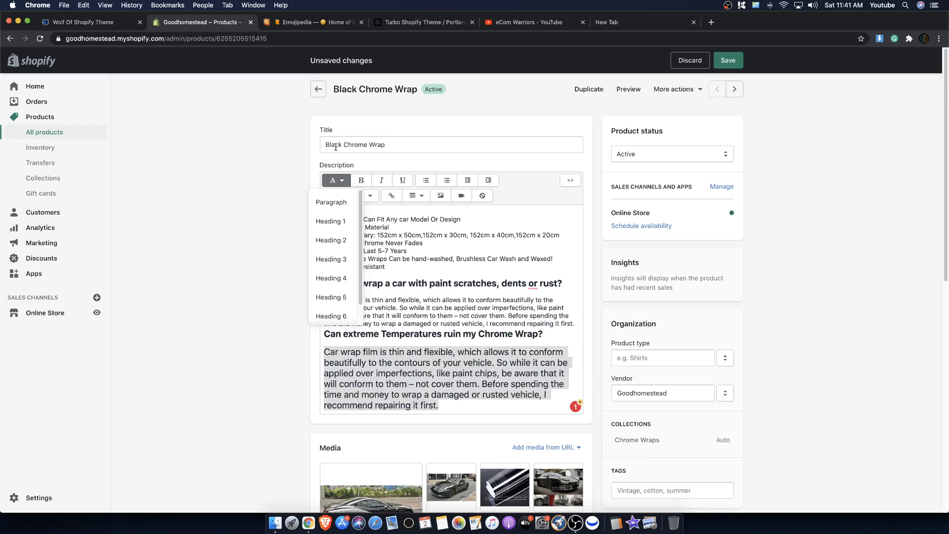
click(482, 212)
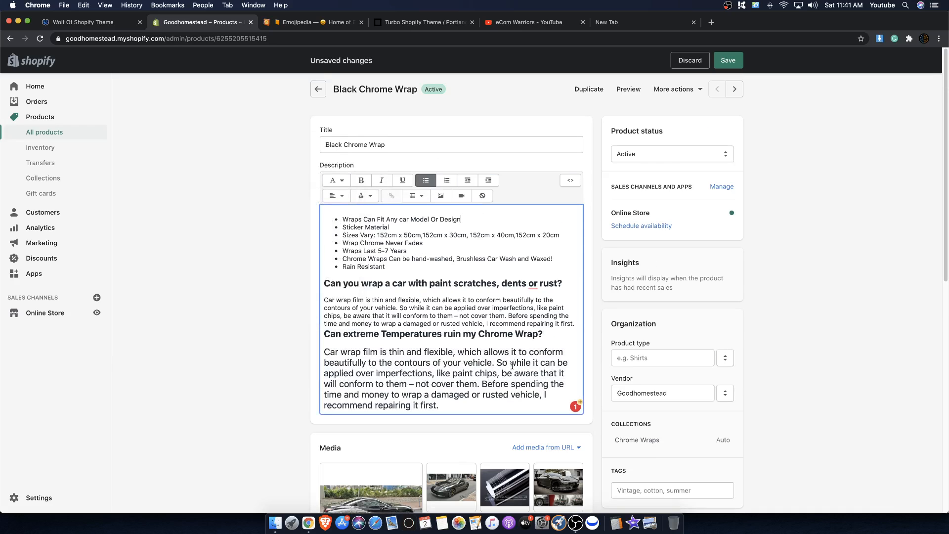
Save the edited Black Chrome Wrap product.
scroll(466, 425, down, 1)
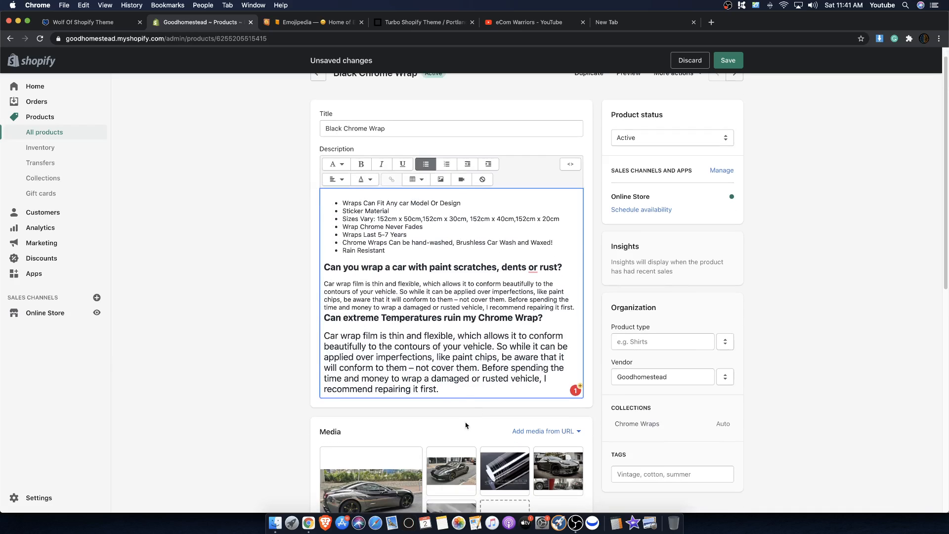
click(728, 60)
scroll(386, 163, up, 1)
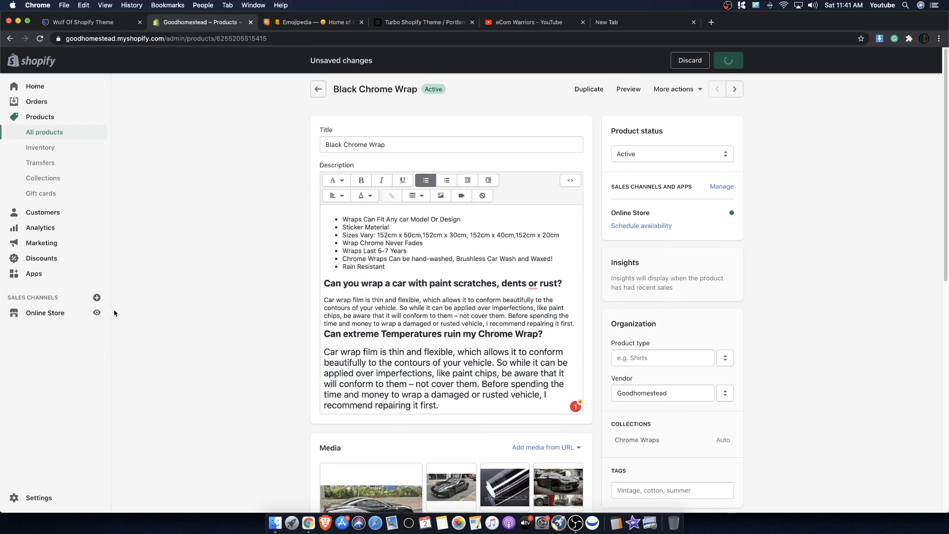
View the online store and open the Black Chrome Wrap product page from the catalog.
click(98, 314)
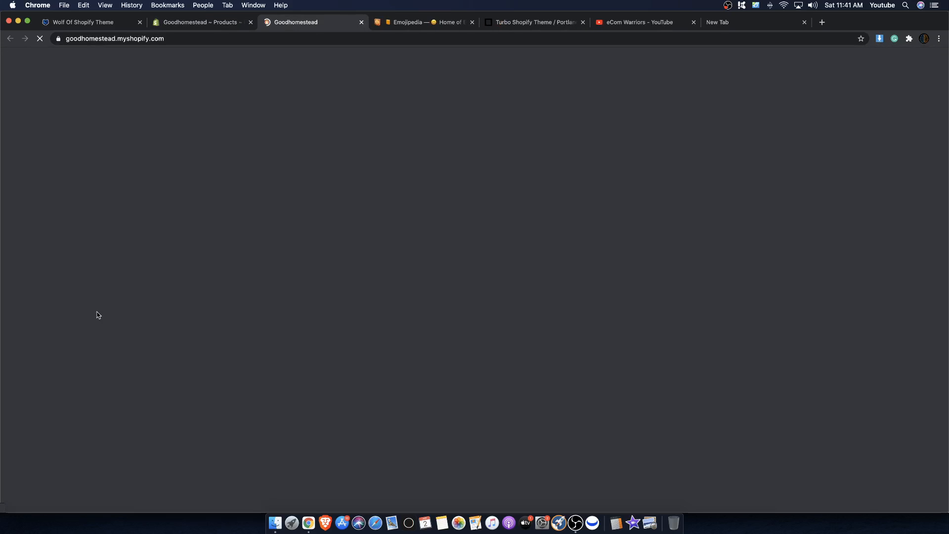
scroll(394, 251, down, 15)
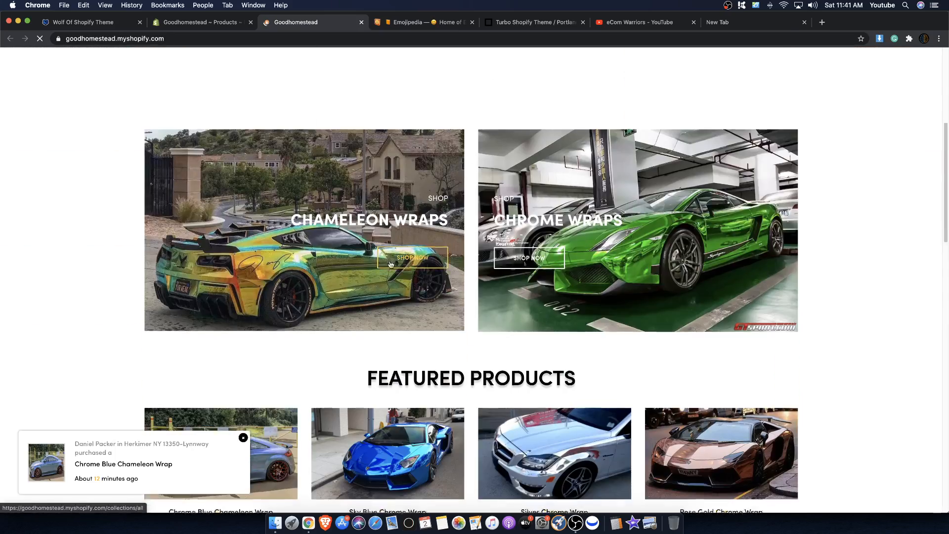
scroll(442, 258, up, 3)
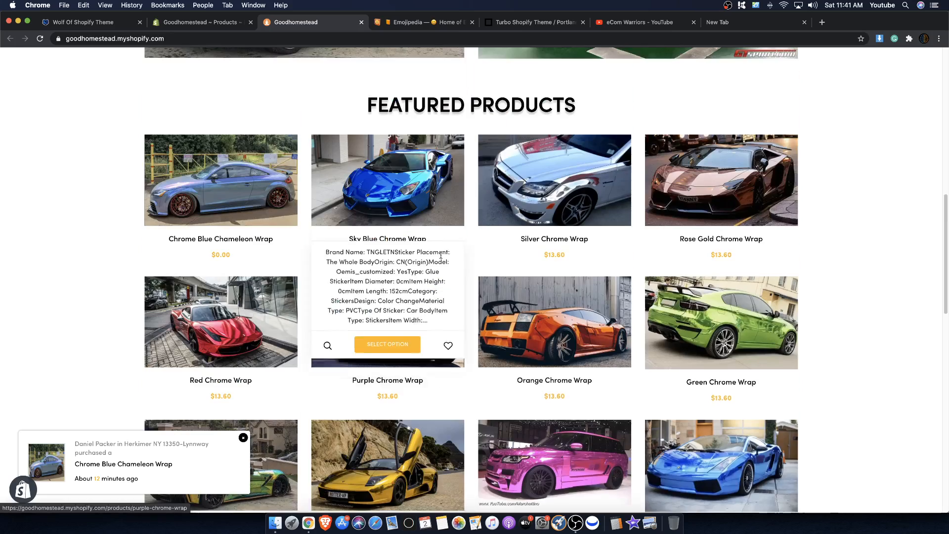
scroll(711, 229, down, 10)
scroll(698, 224, up, 10)
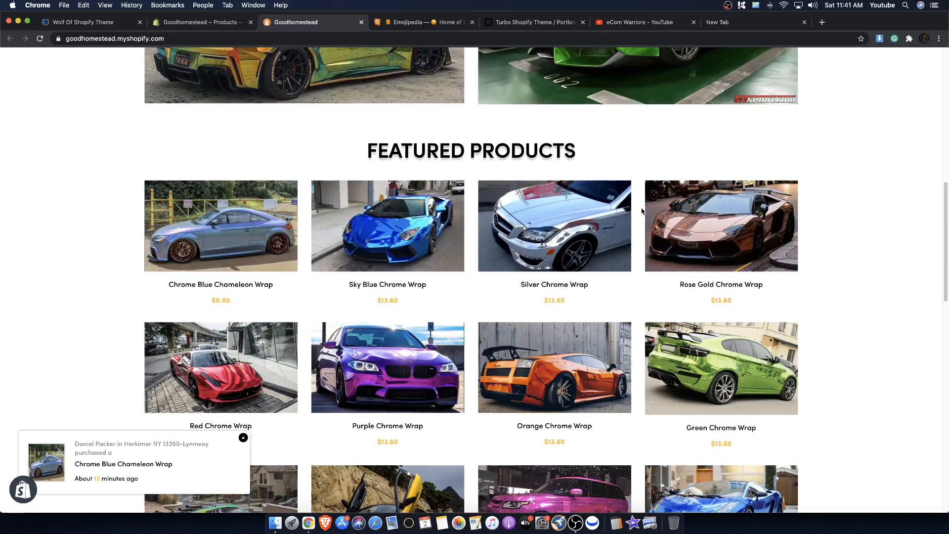
scroll(639, 211, up, 15)
click(101, 70)
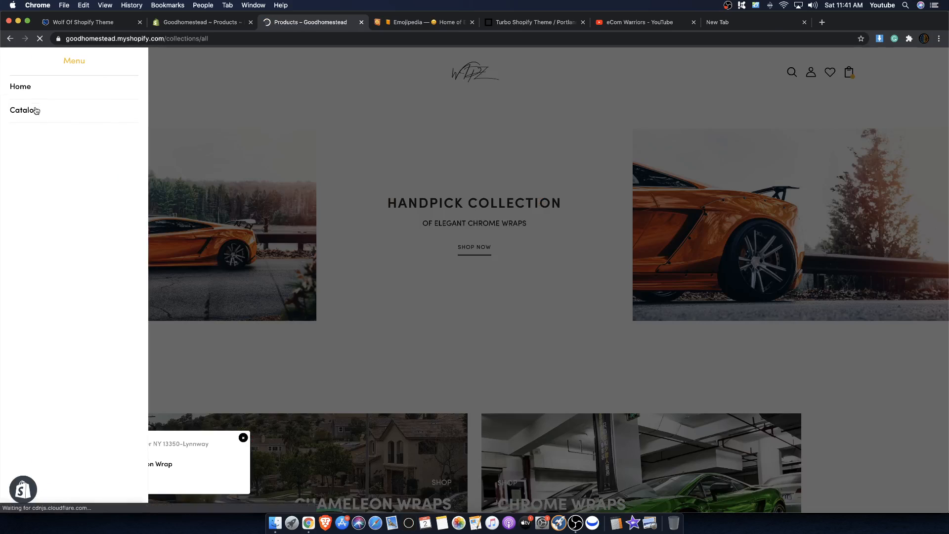
scroll(193, 166, down, 4)
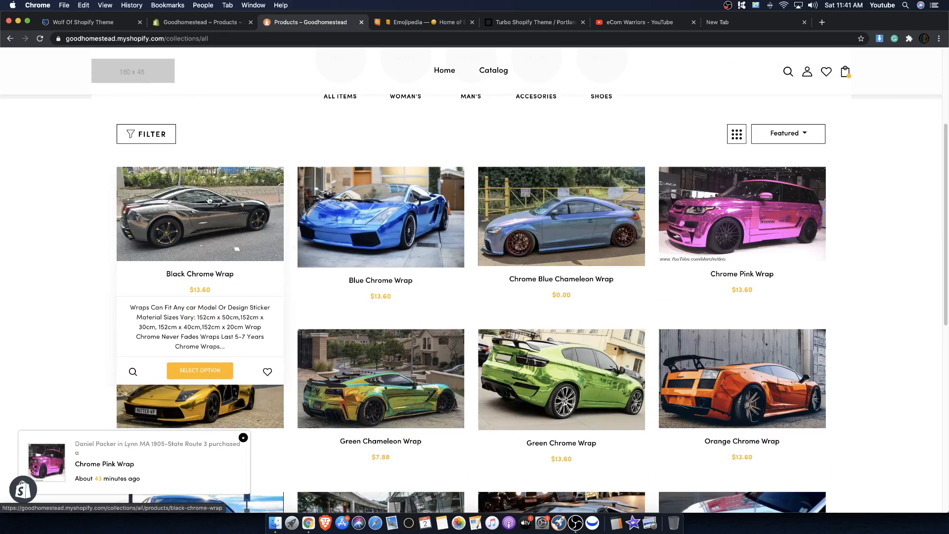
click(195, 171)
scroll(208, 200, up, 4)
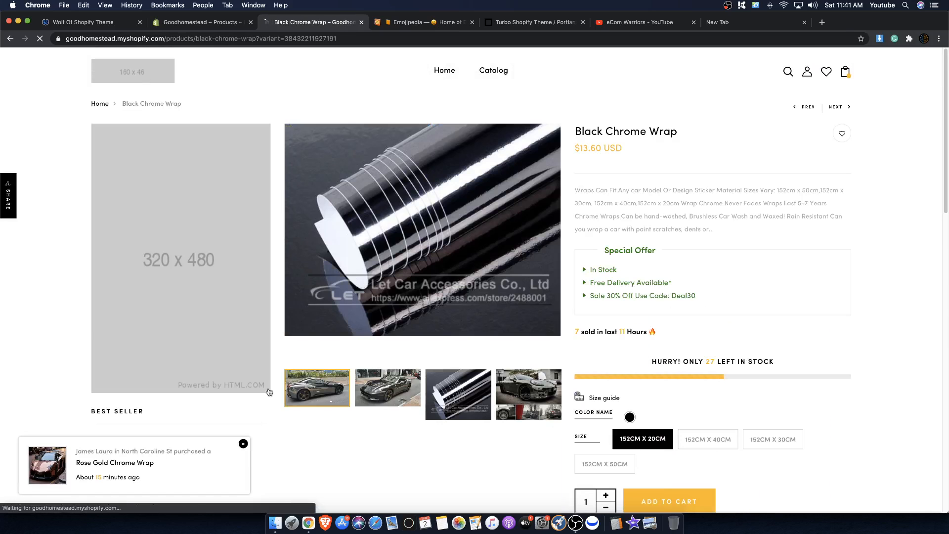
Examine how the bullets, FAQ text and short summary of the description are laid out on the storefront product page.
scroll(631, 313, down, 10)
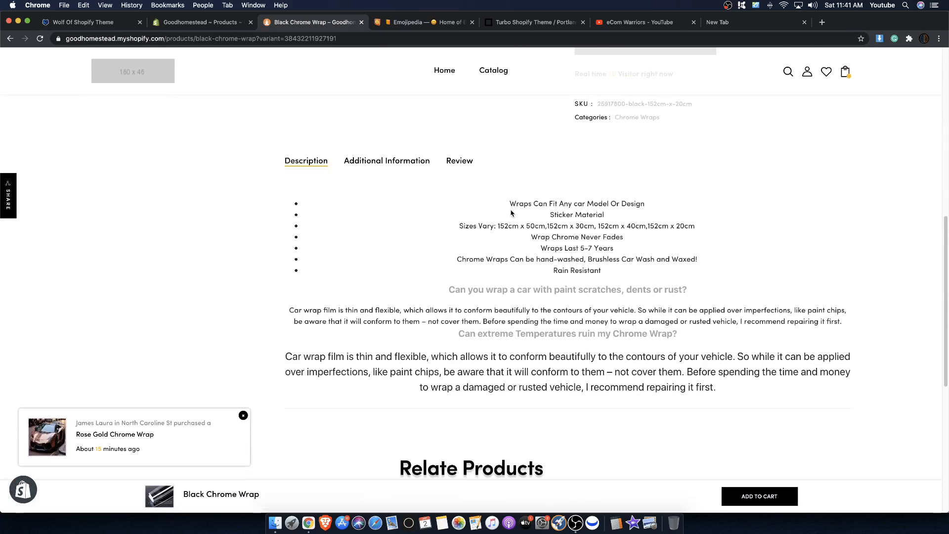
drag(508, 201, 640, 278)
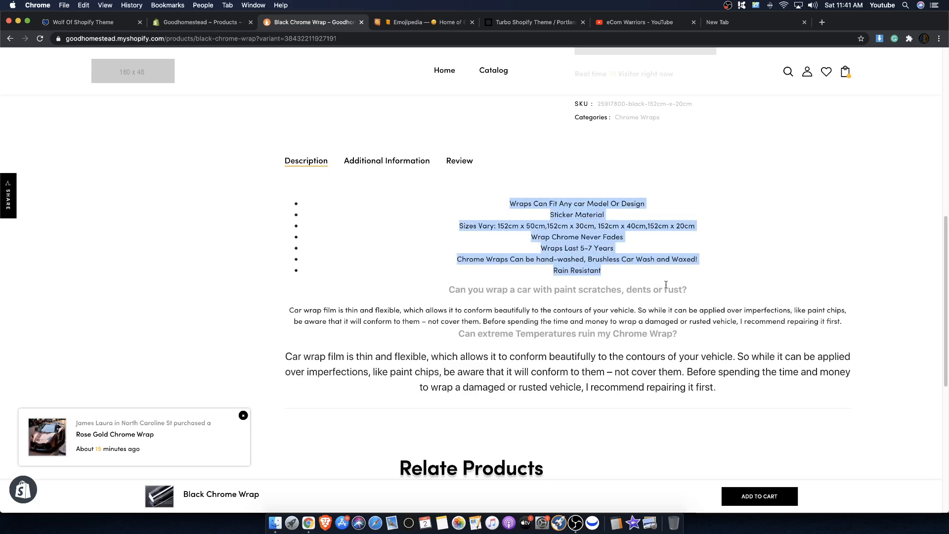
click(649, 330)
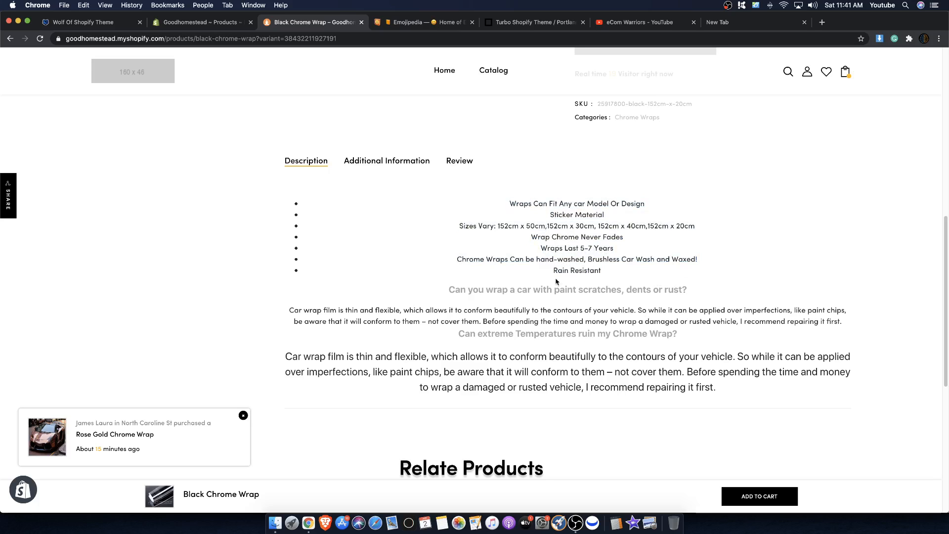
scroll(596, 309, down, 4)
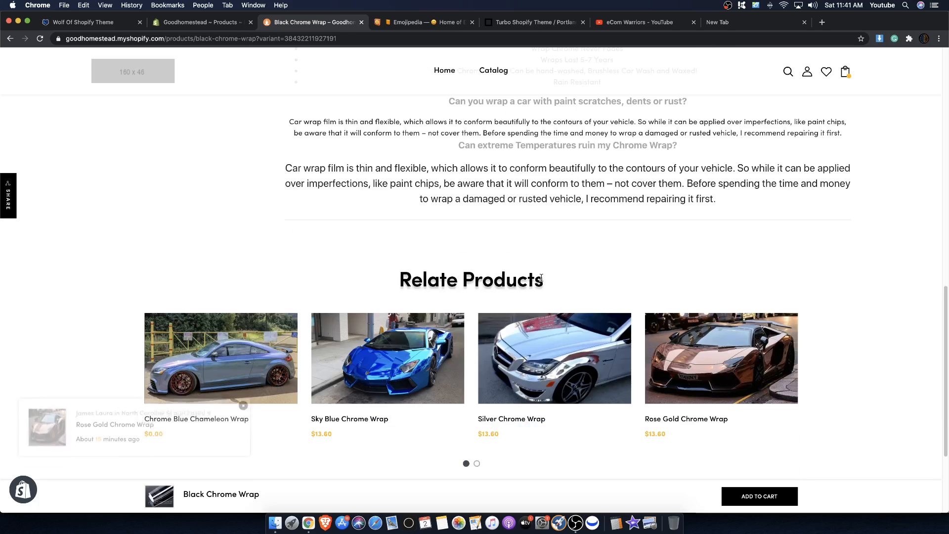
scroll(542, 276, up, 6)
scroll(617, 322, down, 3)
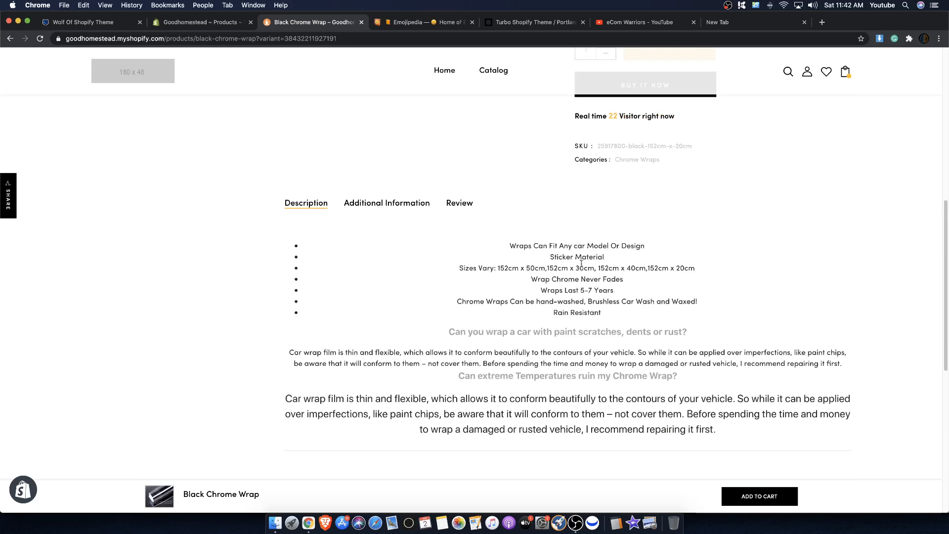
drag(526, 255, 665, 330)
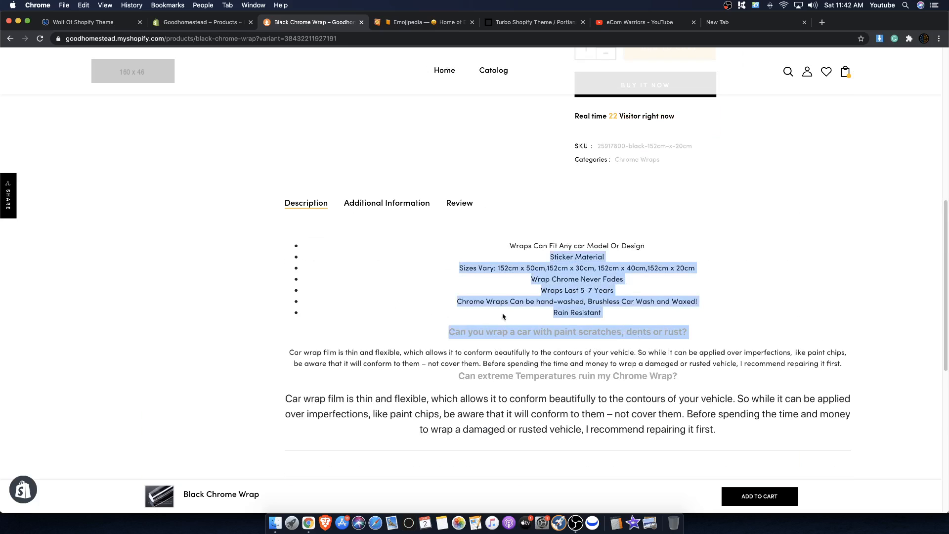
scroll(469, 278, up, 15)
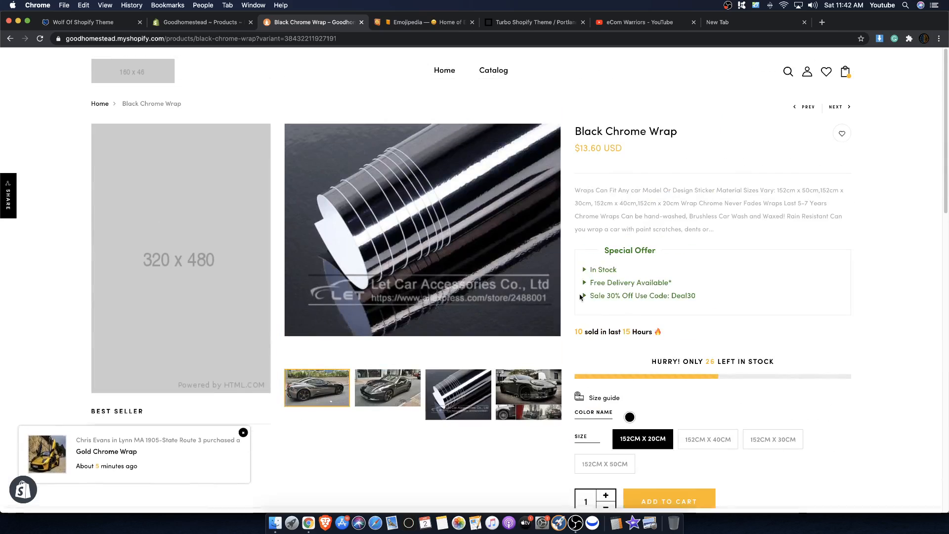
scroll(643, 213, down, 1)
drag(723, 202, 576, 113)
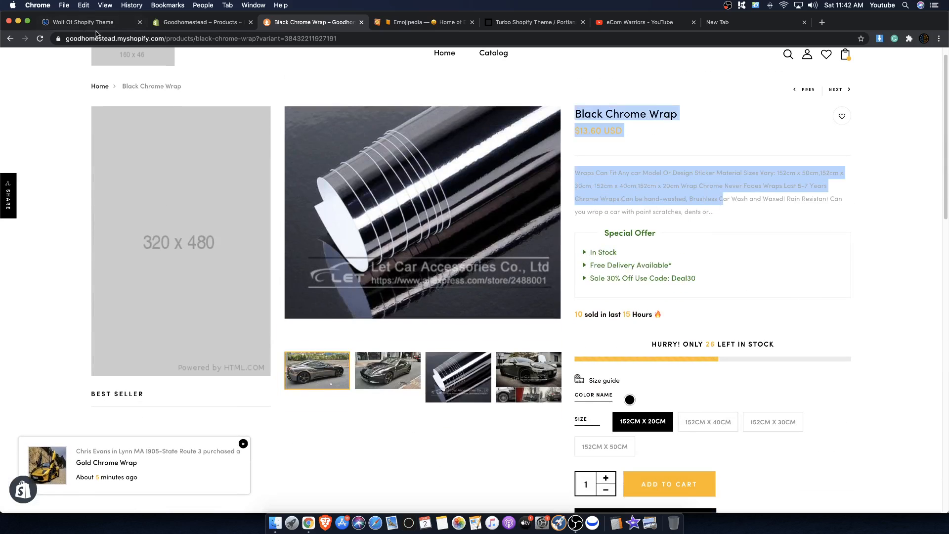
Return to the product's admin page and remove the bulleted list formatting from the seven feature lines.
click(99, 24)
click(221, 25)
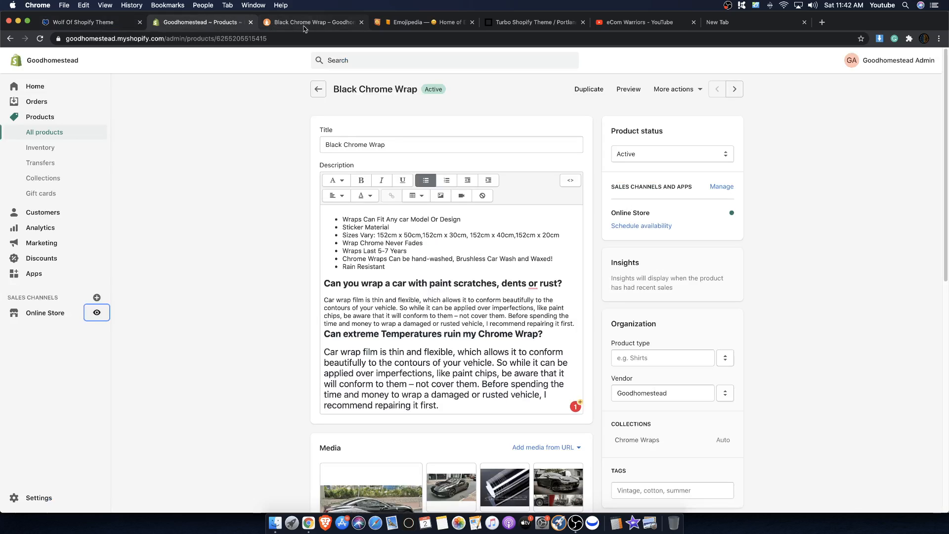
drag(395, 267, 337, 218)
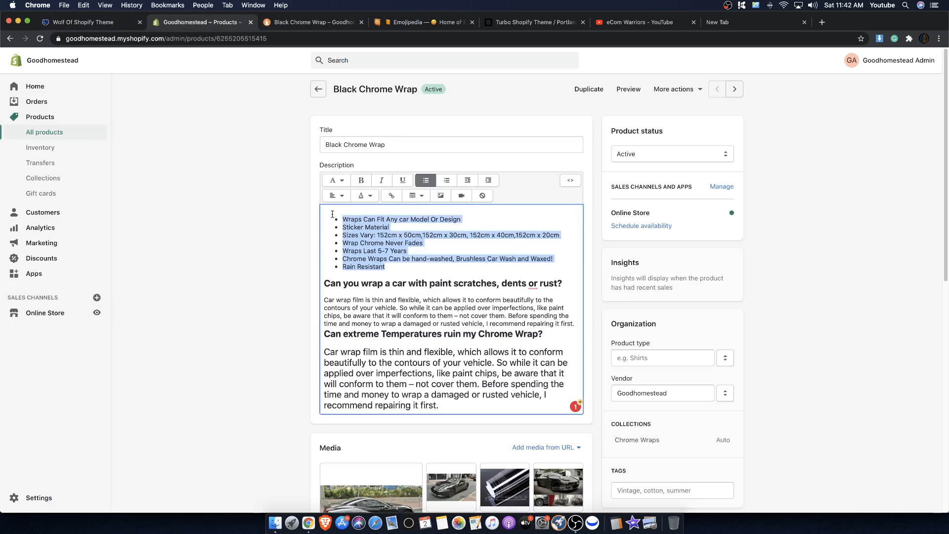
click(426, 181)
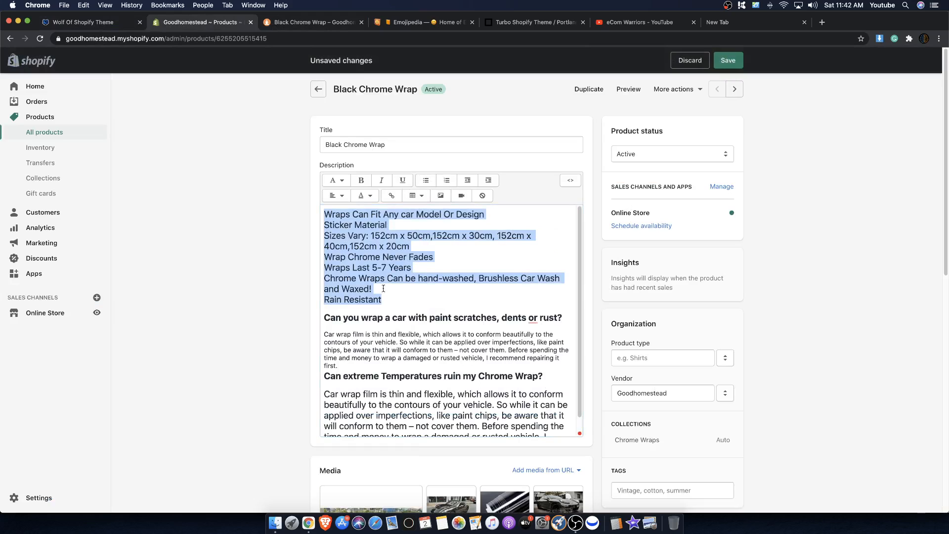
click(455, 389)
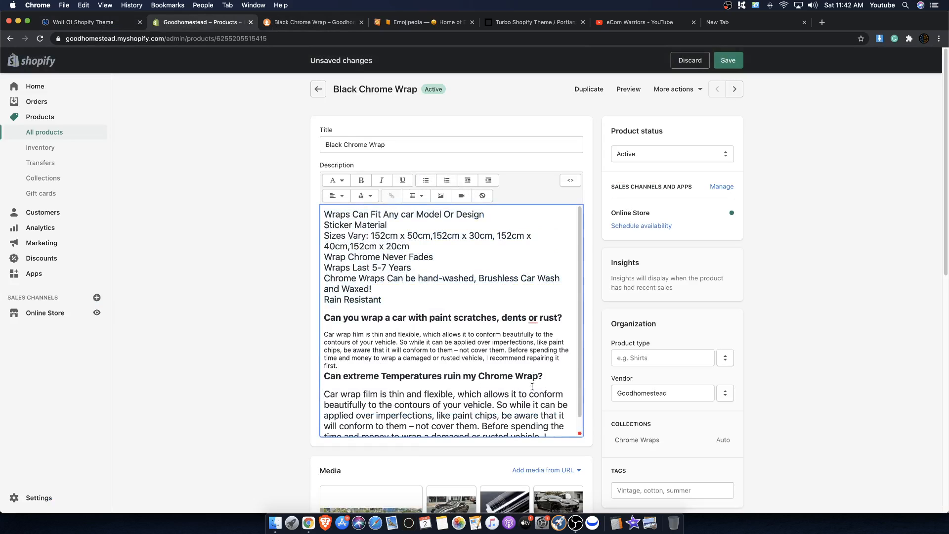
Align the entire description text left and save the product.
scroll(526, 423, down, 1)
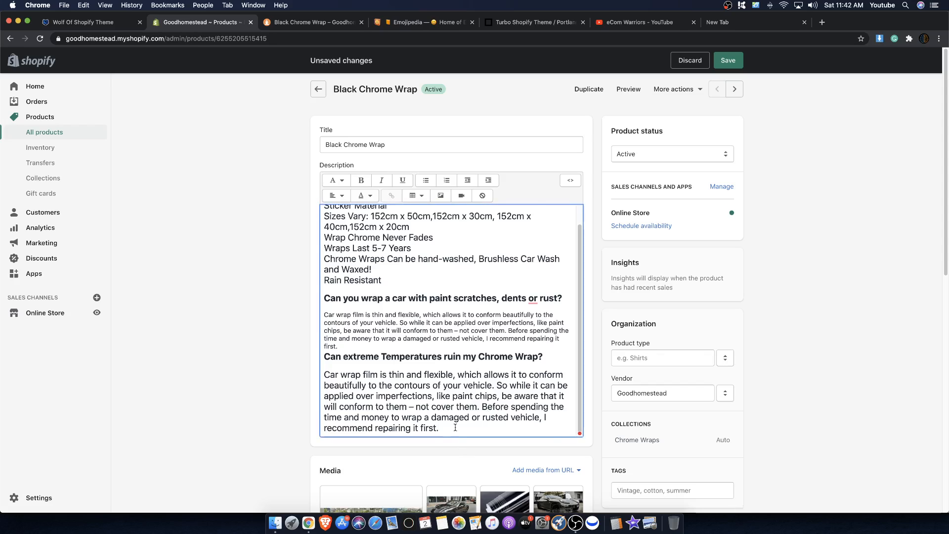
drag(455, 427, 296, 182)
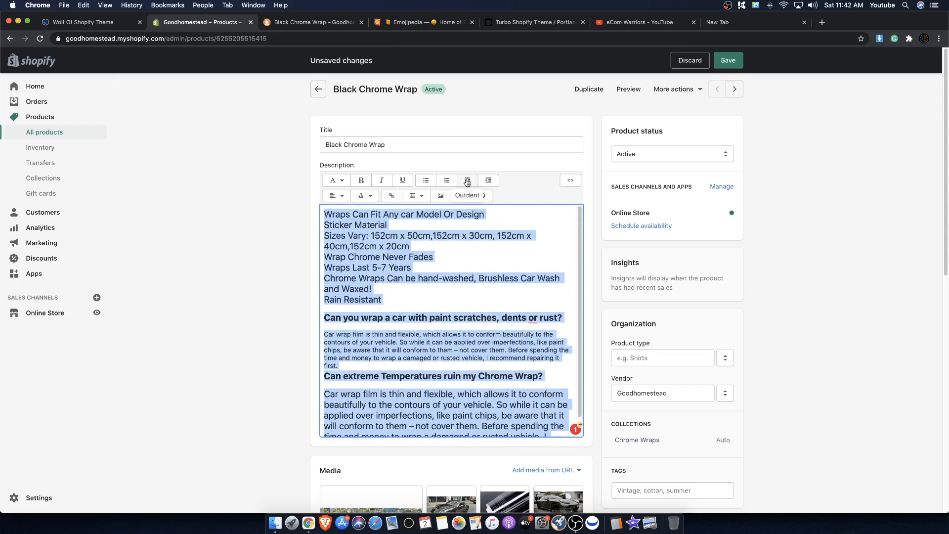
click(336, 195)
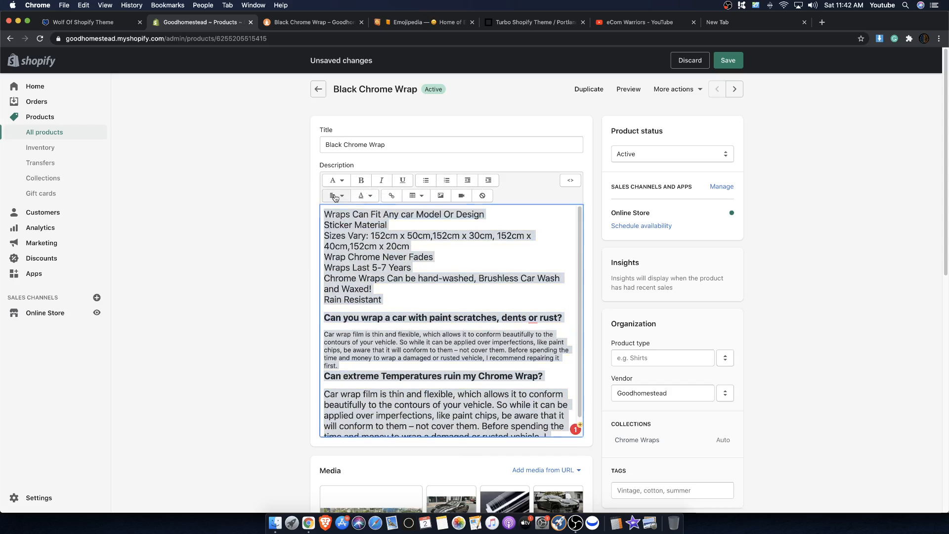
click(350, 219)
click(399, 237)
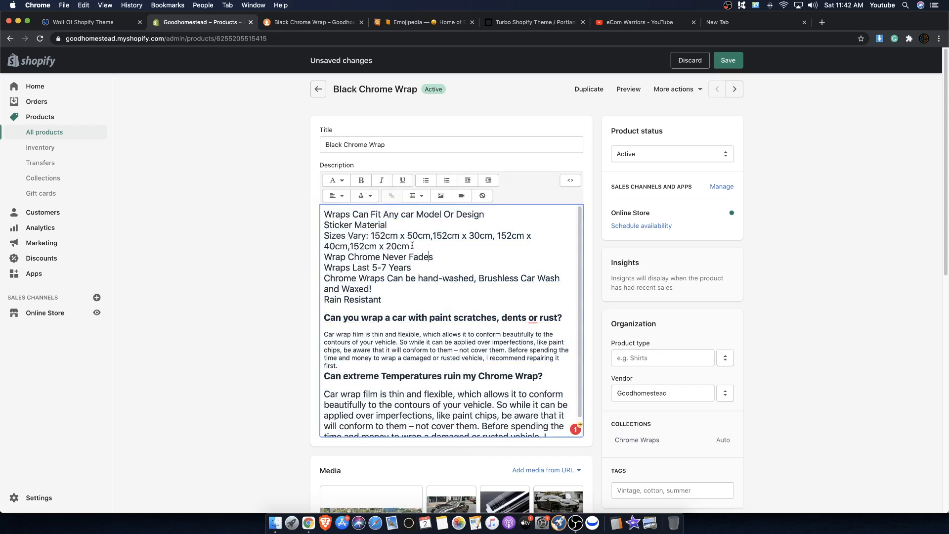
click(725, 63)
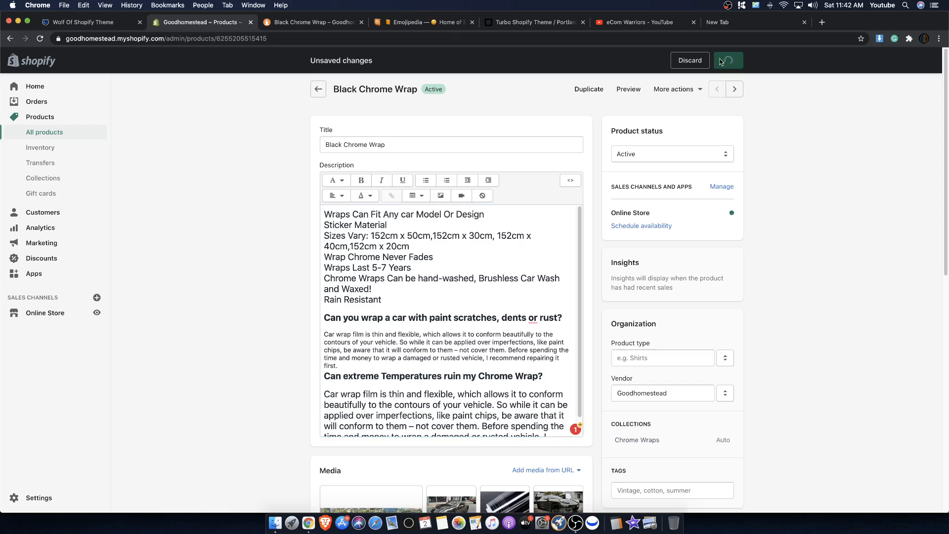
Reload the storefront product page and examine how the short summary under the price runs together.
click(307, 25)
right_click(597, 75)
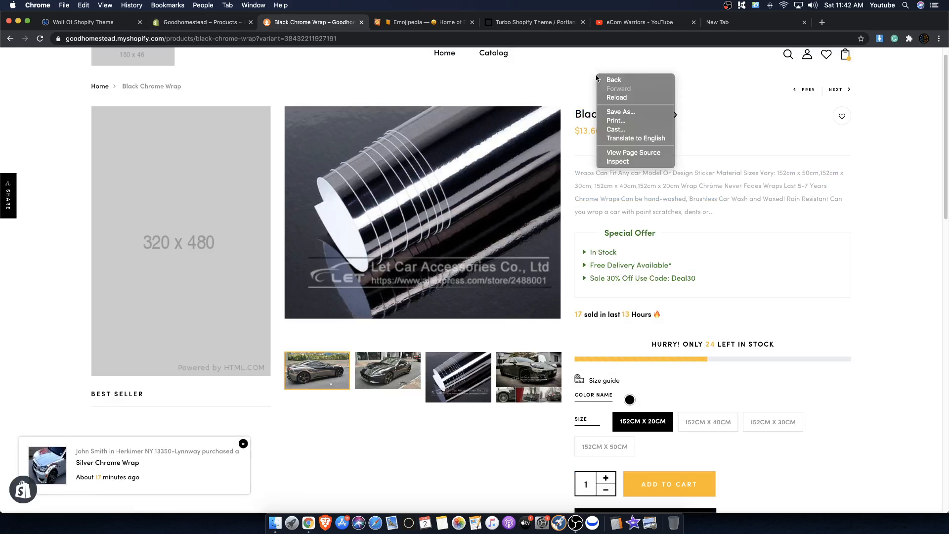
click(622, 98)
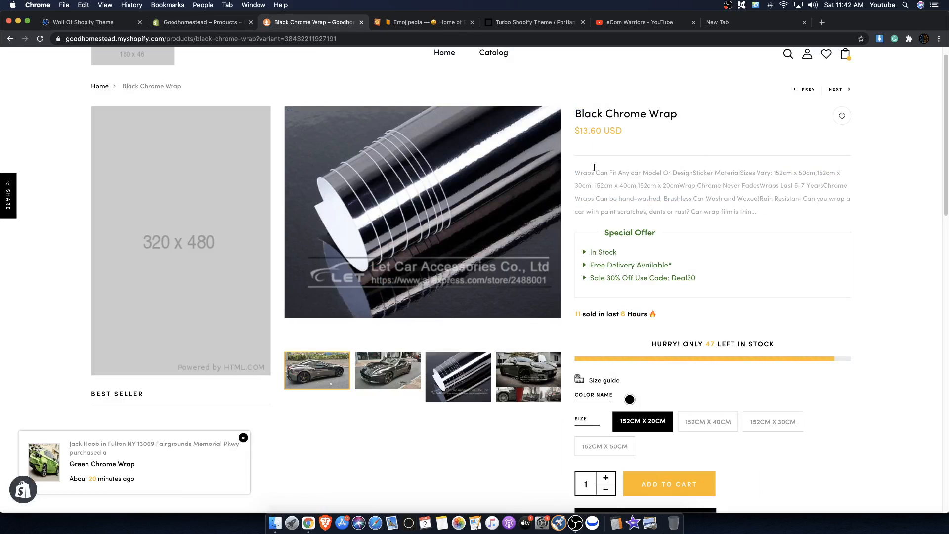
drag(575, 171, 784, 213)
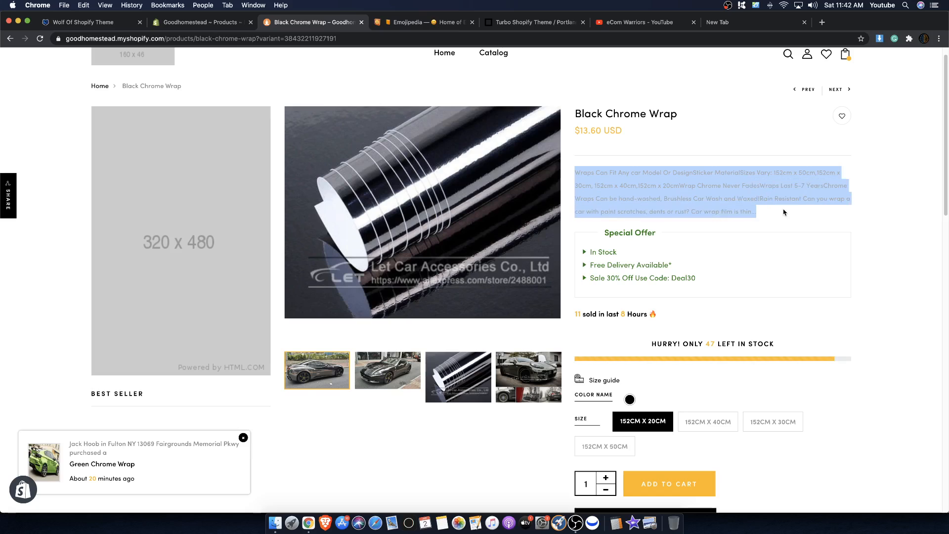
click(747, 195)
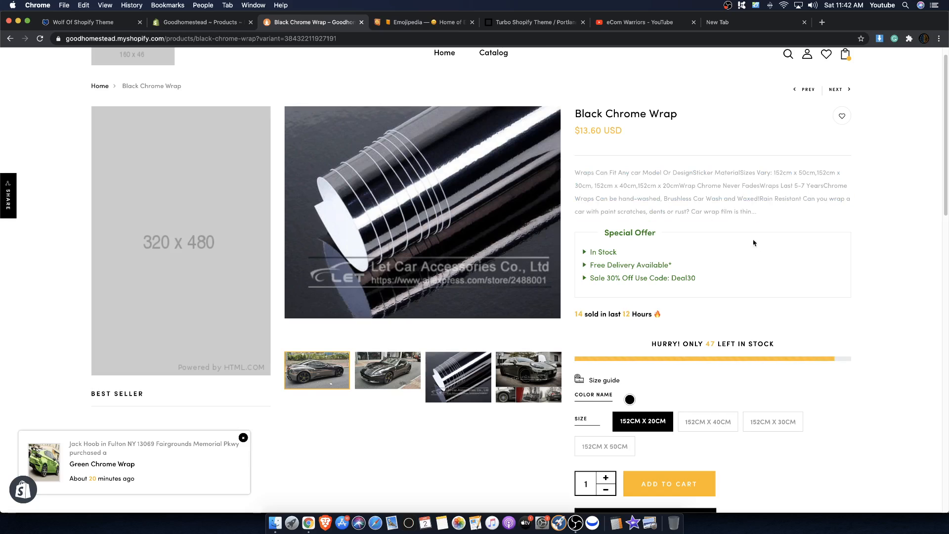
drag(598, 174, 692, 230)
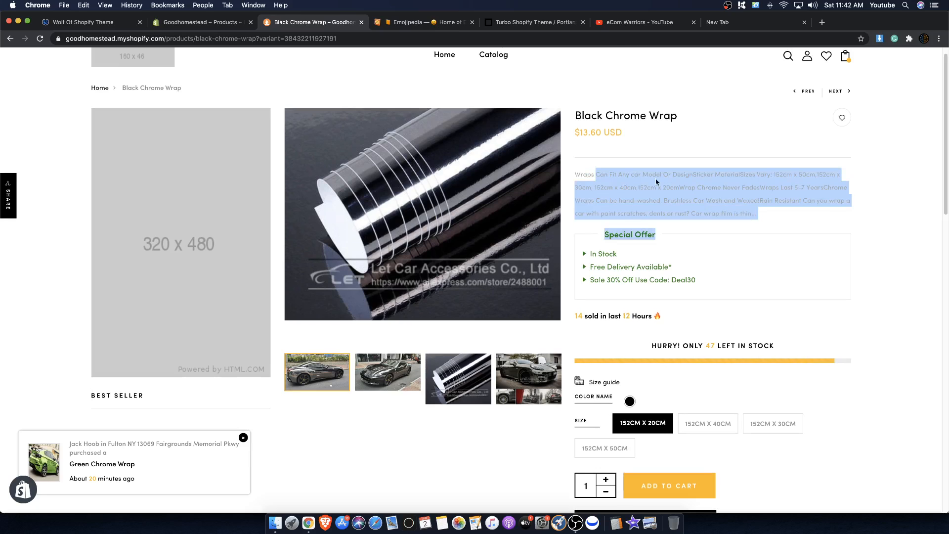
In the admin description, end the first line, "Wraps Can Fit Any car Model Or Design", with a period.
click(198, 23)
drag(329, 214, 434, 213)
click(413, 214)
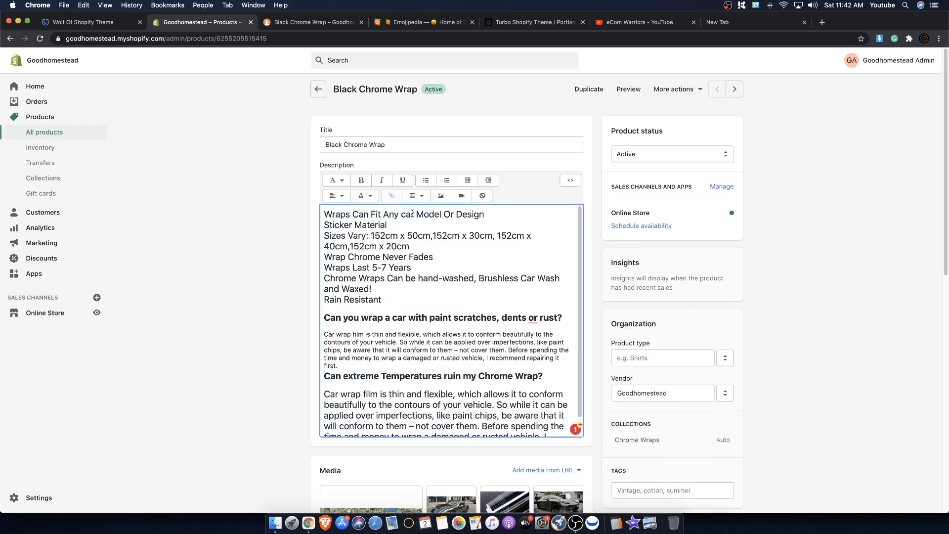
click(485, 214)
text(.)
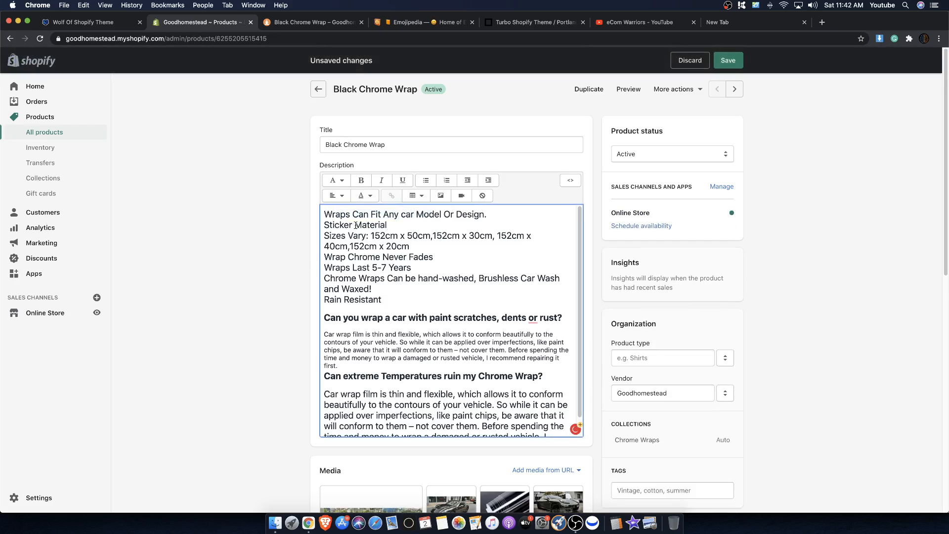
Replace the second description line, "Sticker Material", with "Chrome Wraps will be applied via sticker adhesive.".
click(326, 235)
drag(385, 225, 330, 225)
key(BackSpace)
key(BackSpace)
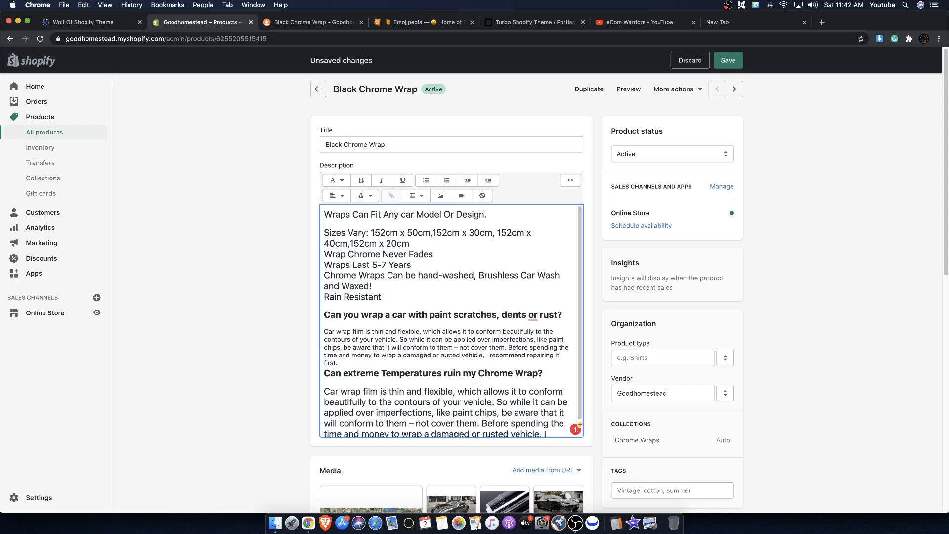
text(W)
key(BackSpace)
text(Chrome)
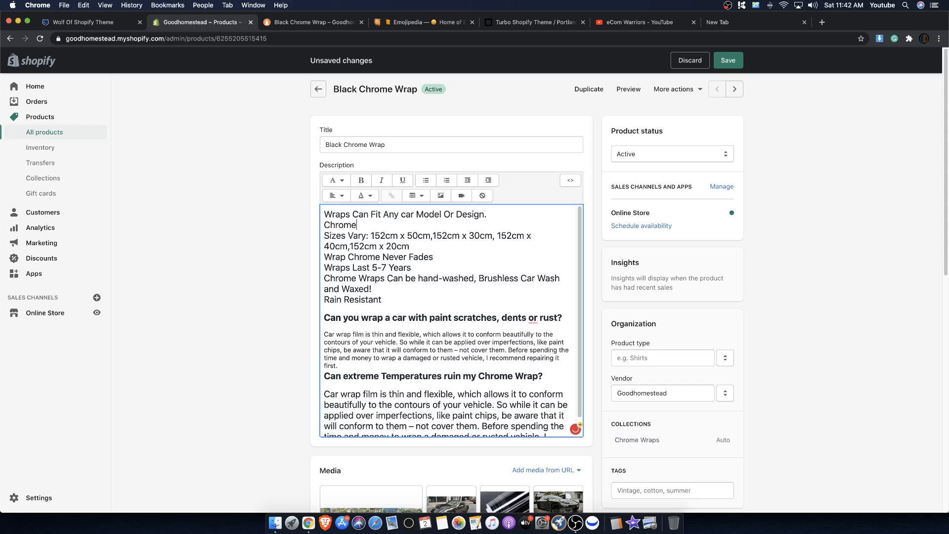
text(Wraps Can )
text(will be applied v)
text(ia stic)
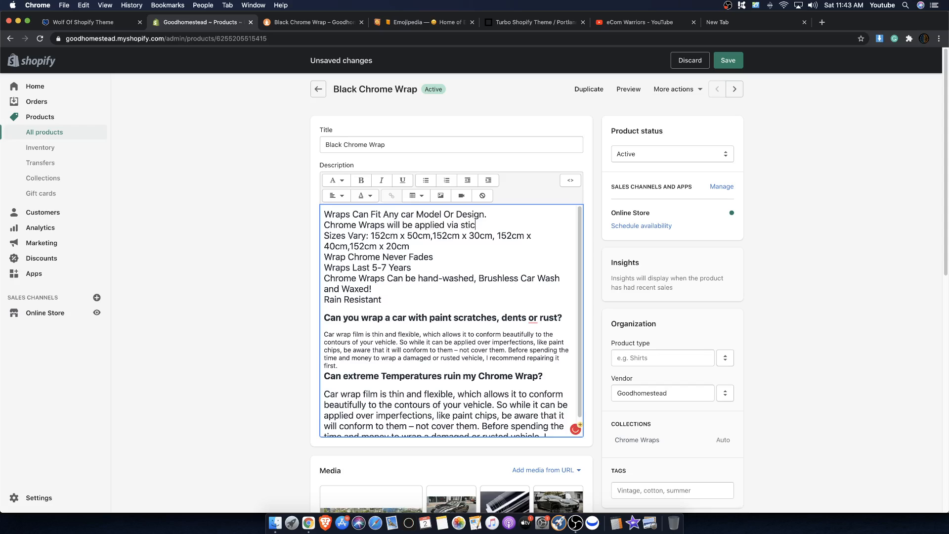
text(ker)
text( ah)
text(dhesive)
text(.)
Convert the feature lines above the first FAQ question into separate normal paragraphs.
drag(325, 236, 359, 236)
click(359, 236)
drag(392, 297, 325, 200)
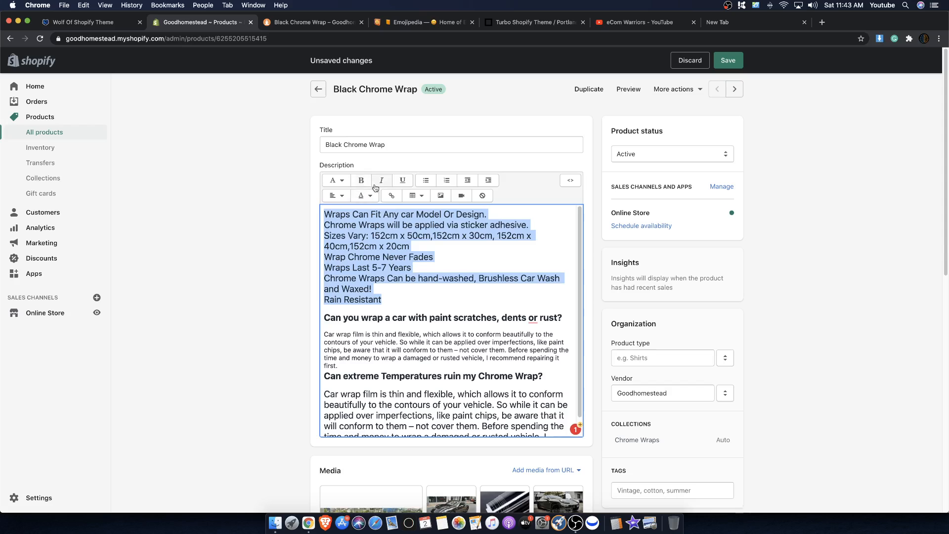
click(339, 180)
click(336, 221)
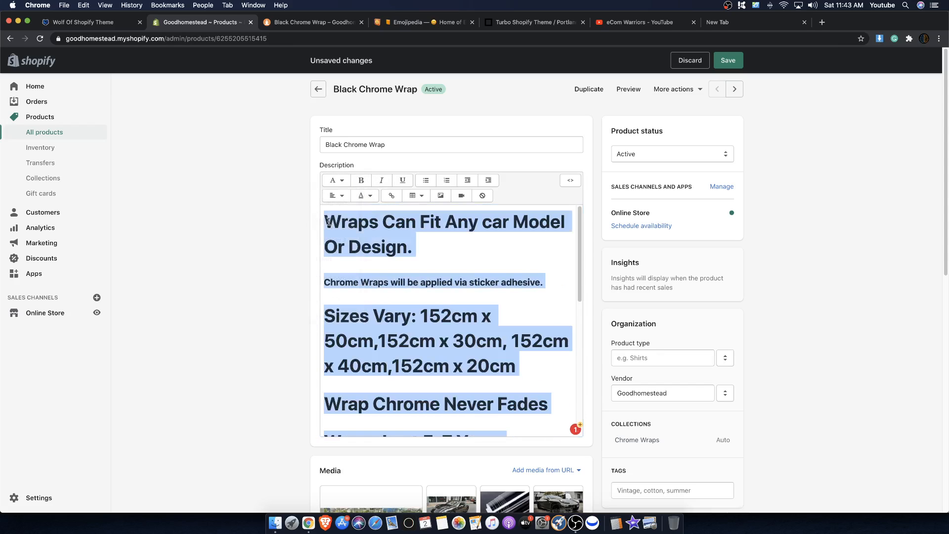
click(341, 182)
click(340, 206)
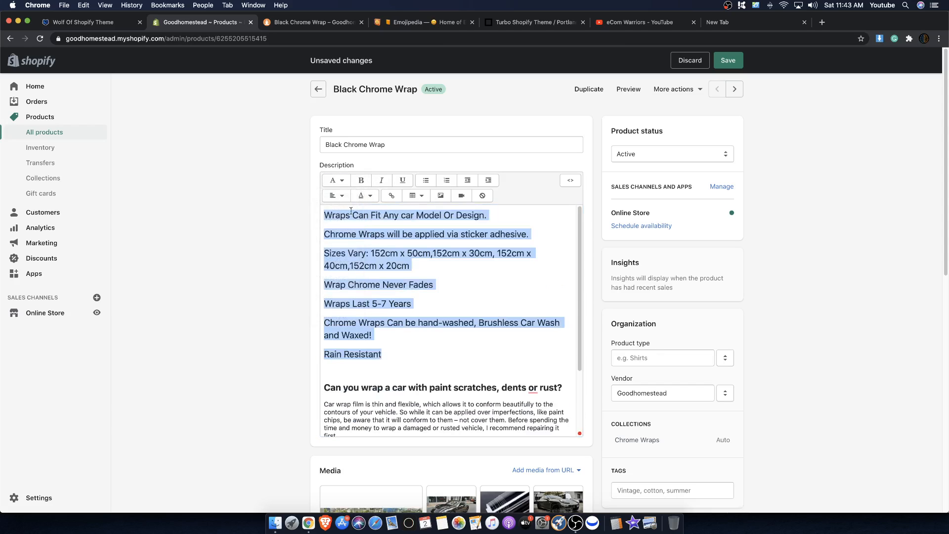
click(358, 245)
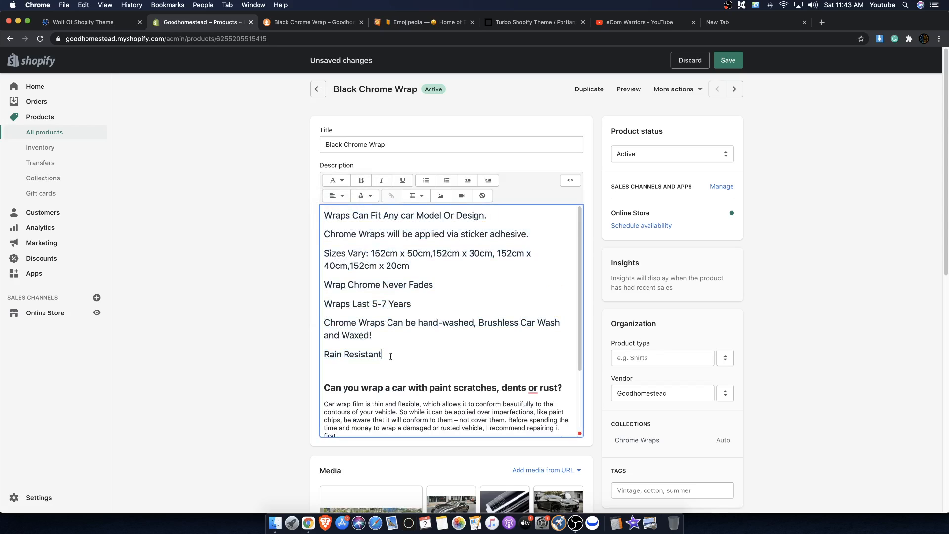
In the description's HTML source, find "Wraps Can Fit Any car Model Or Design." and insert a <br> tag right after it.
click(570, 180)
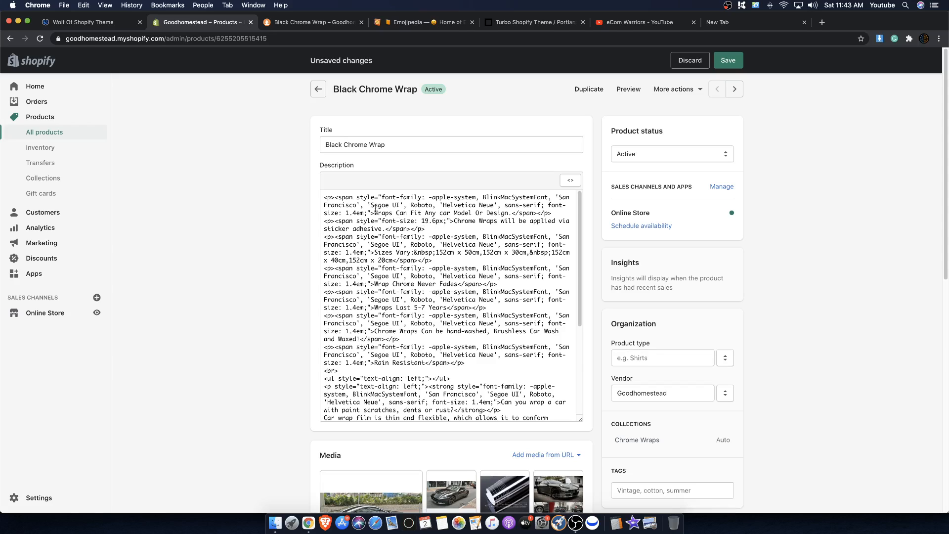
click(571, 180)
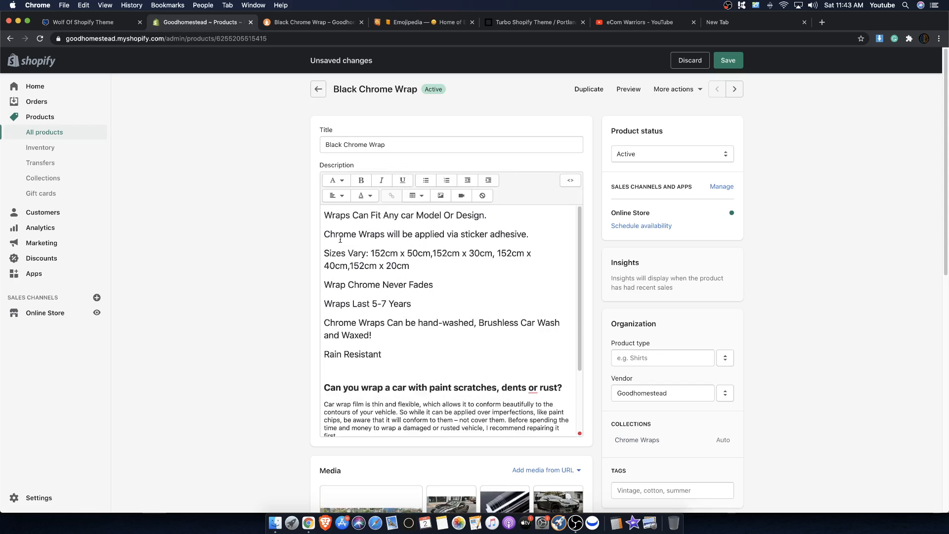
click(334, 214)
drag(335, 214, 490, 214)
key(super+c)
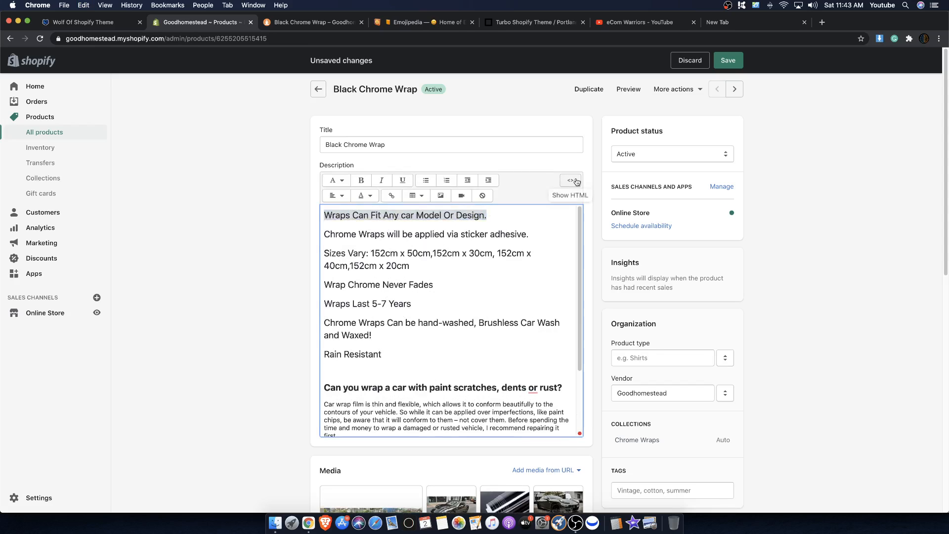
click(570, 180)
key(super+f)
key(super+v)
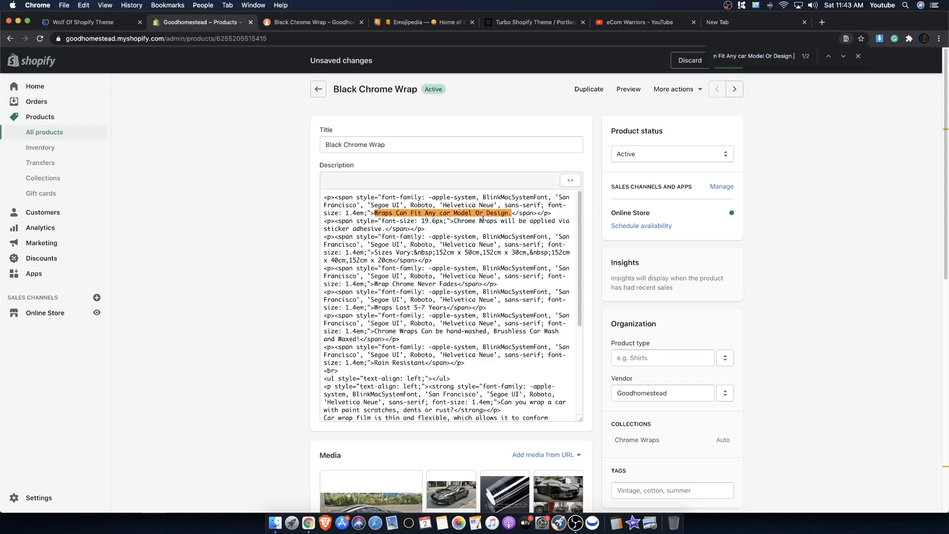
click(516, 217)
text(<>)
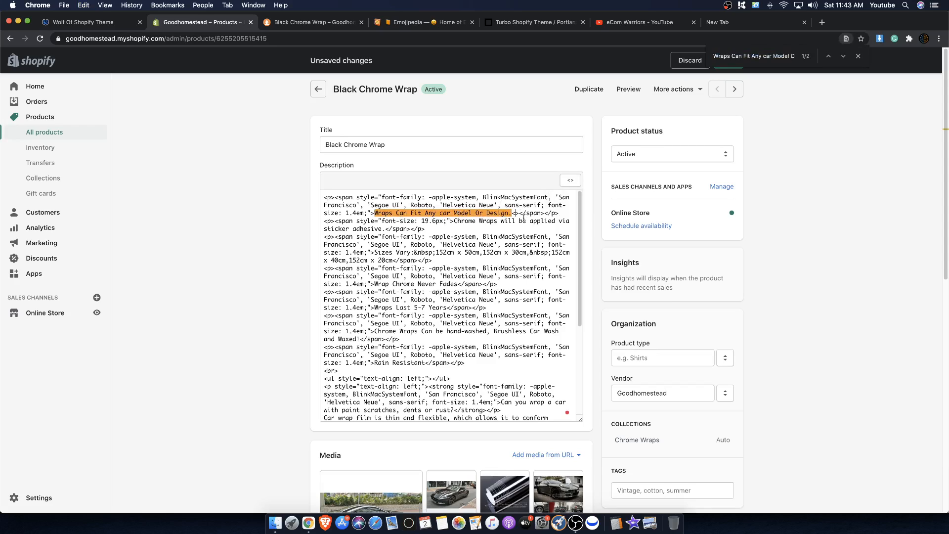
text(br)
click(569, 181)
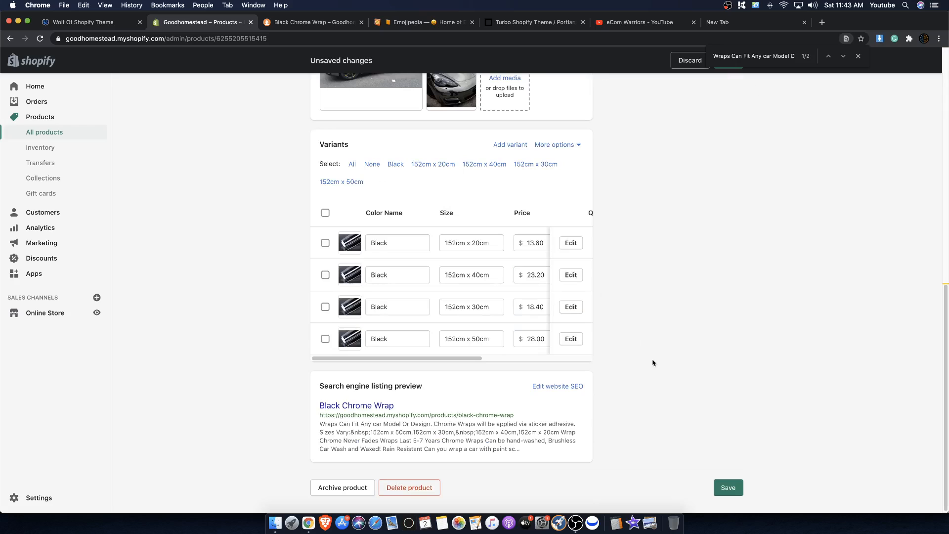
Save the product, reload its storefront page and examine the line spacing of the summary under the price.
click(730, 487)
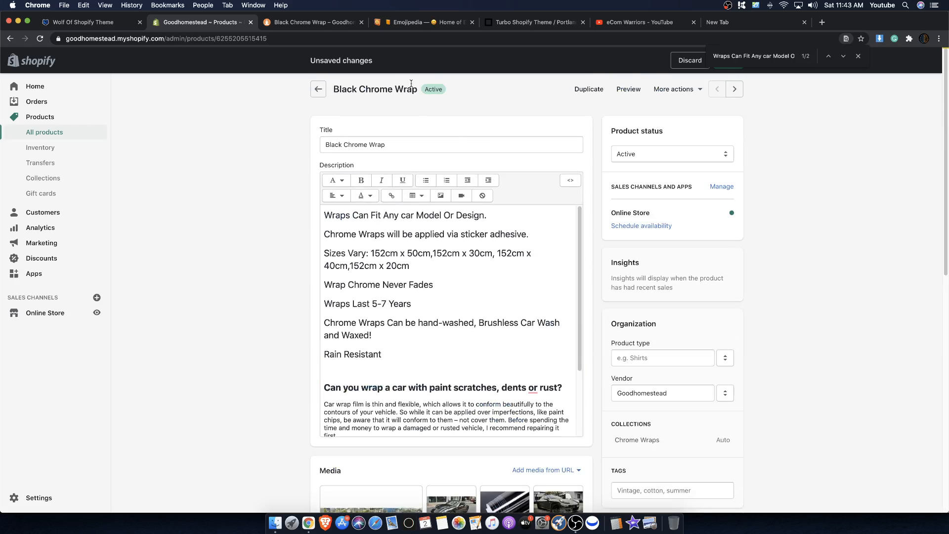
click(314, 22)
right_click(671, 139)
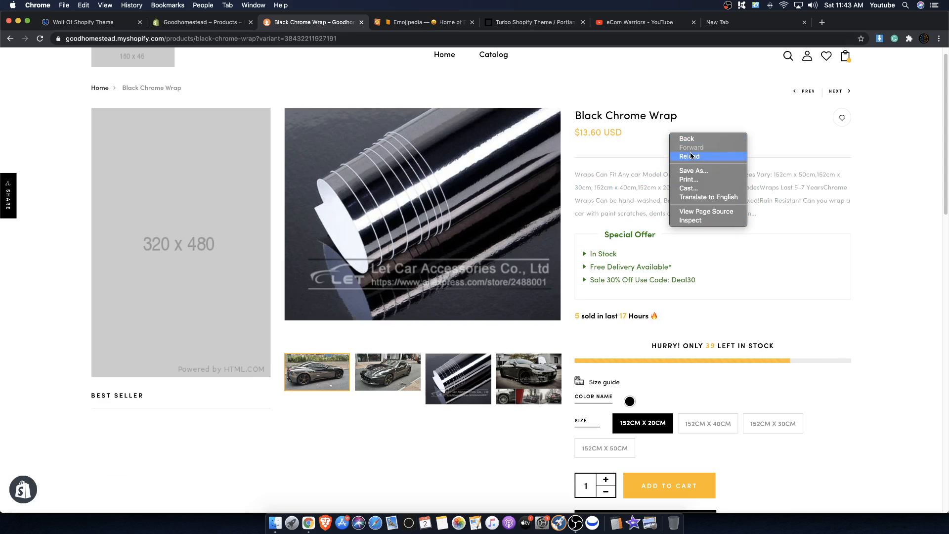
click(691, 157)
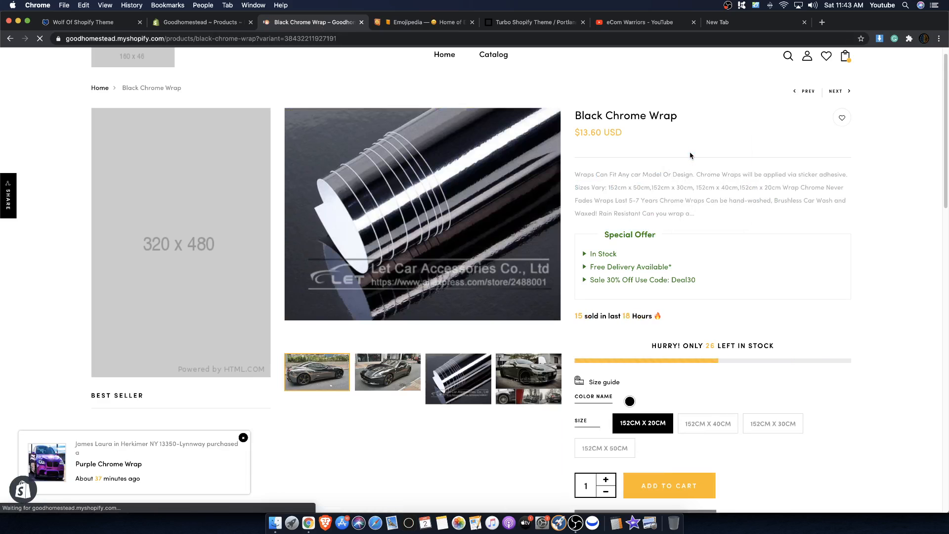
drag(575, 174, 697, 177)
click(694, 178)
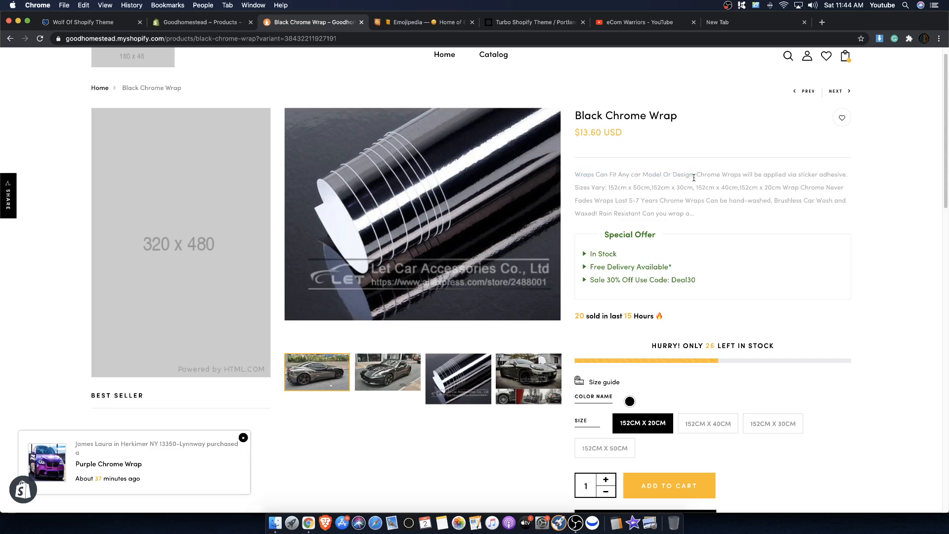
drag(631, 175, 737, 184)
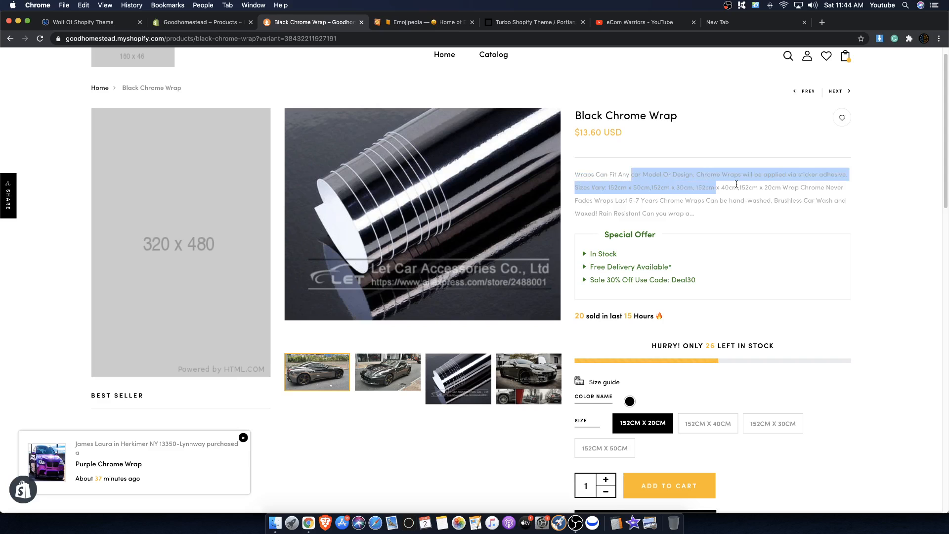
scroll(690, 185, up, 1)
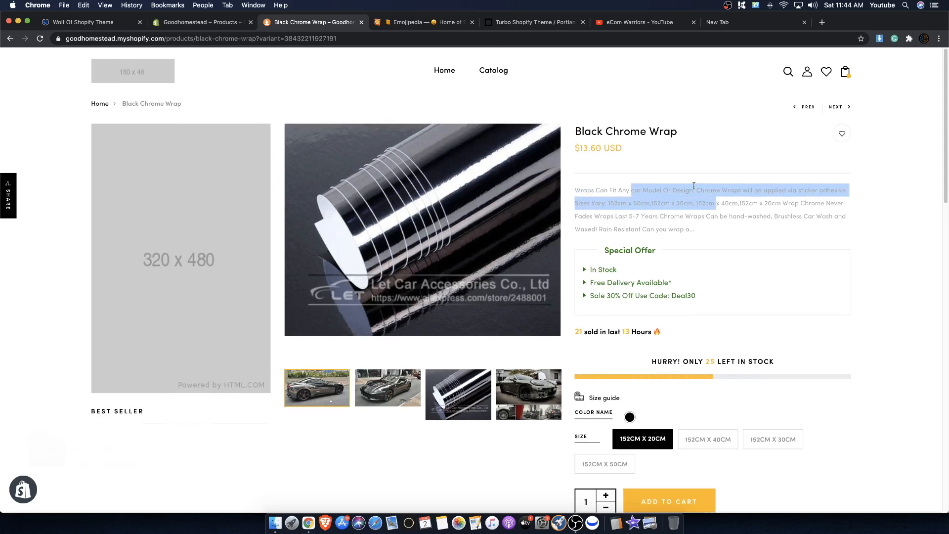
Compare the sizes line with the storefront summary and cut "Sizes Vary" with its dimensions from the third description line.
click(239, 24)
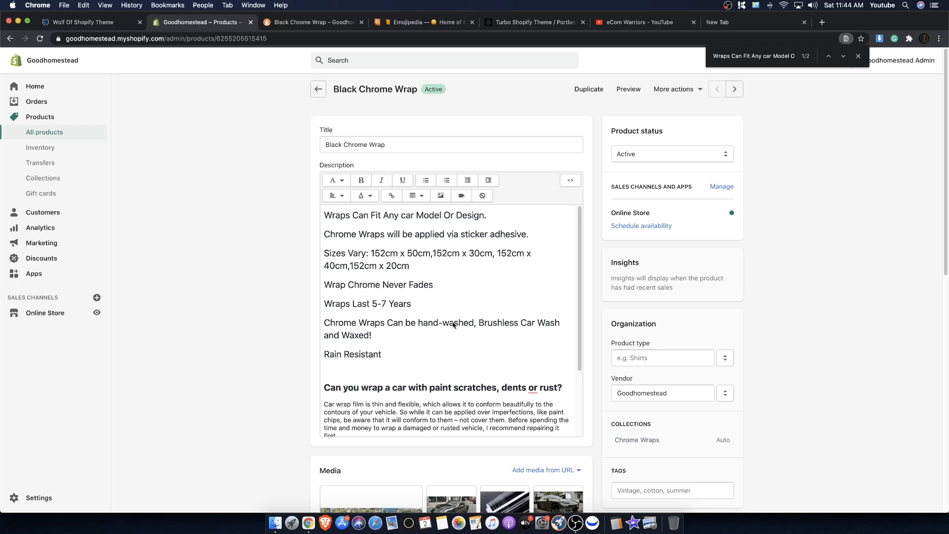
click(502, 218)
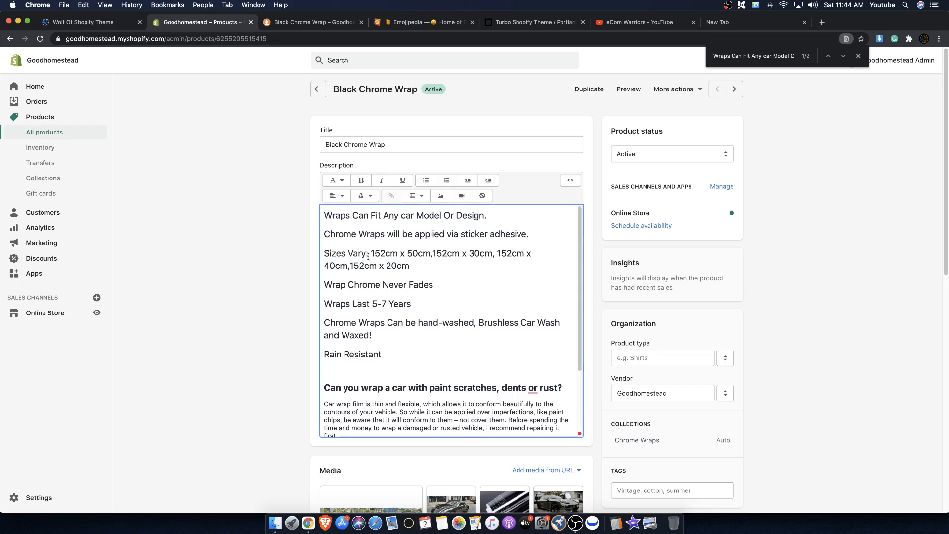
drag(410, 265, 323, 253)
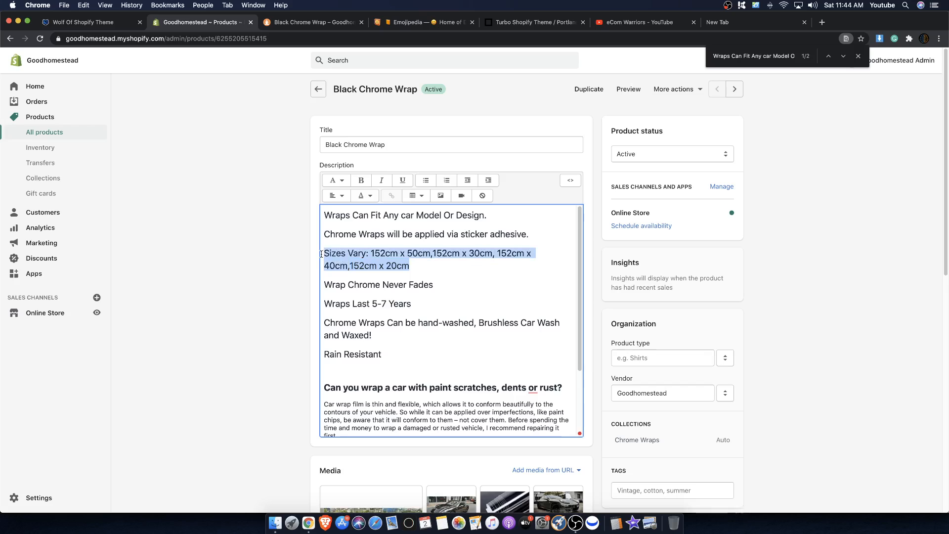
click(285, 22)
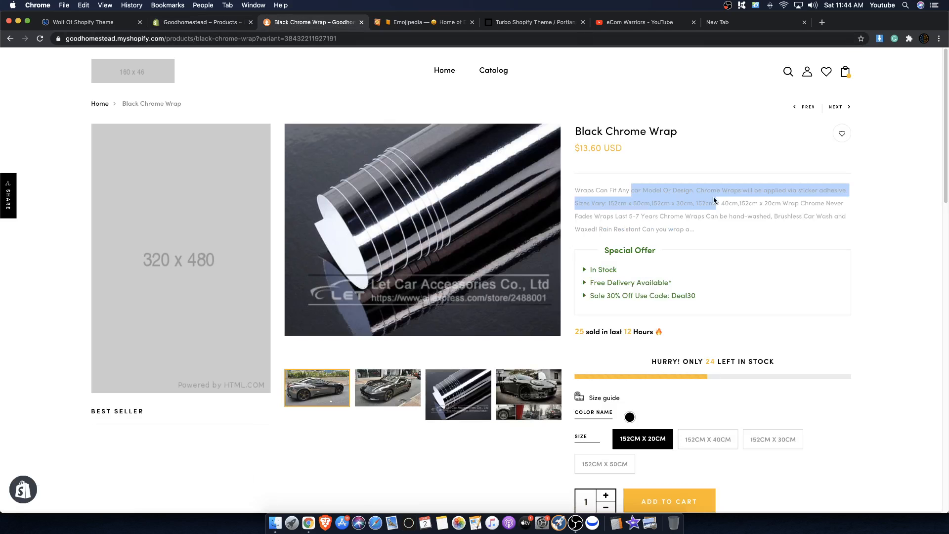
mouse_move(672, 190)
mouse_down()
mouse_move(665, 192)
mouse_move(786, 224)
mouse_up()
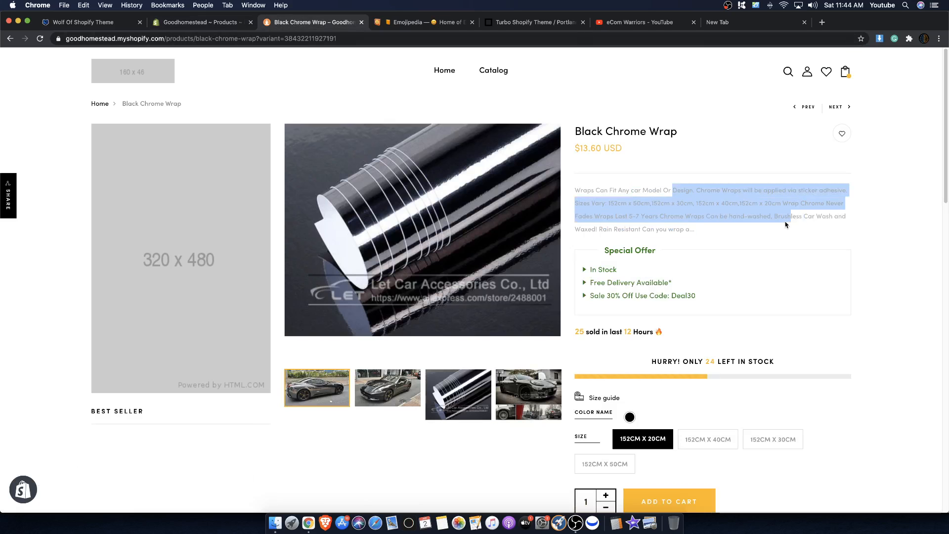
click(215, 23)
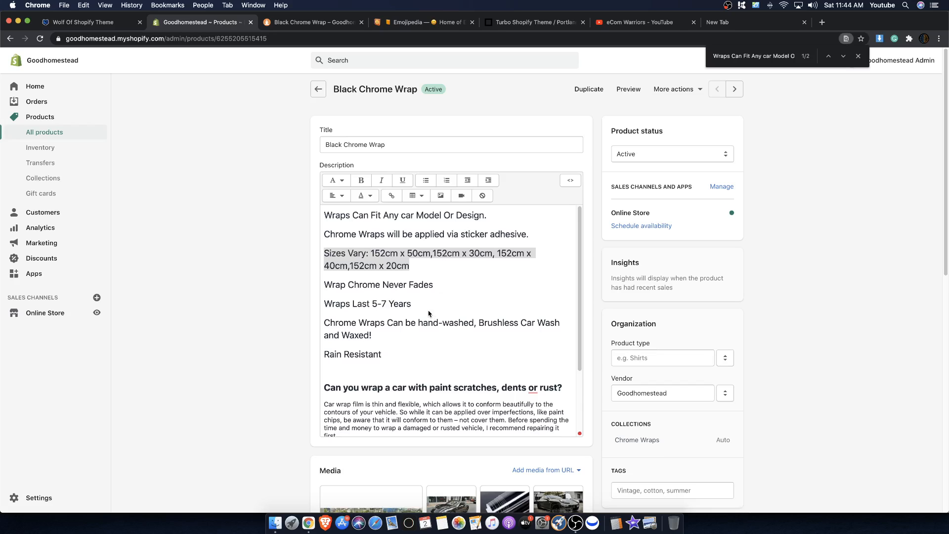
click(412, 267)
key(BackSpace)
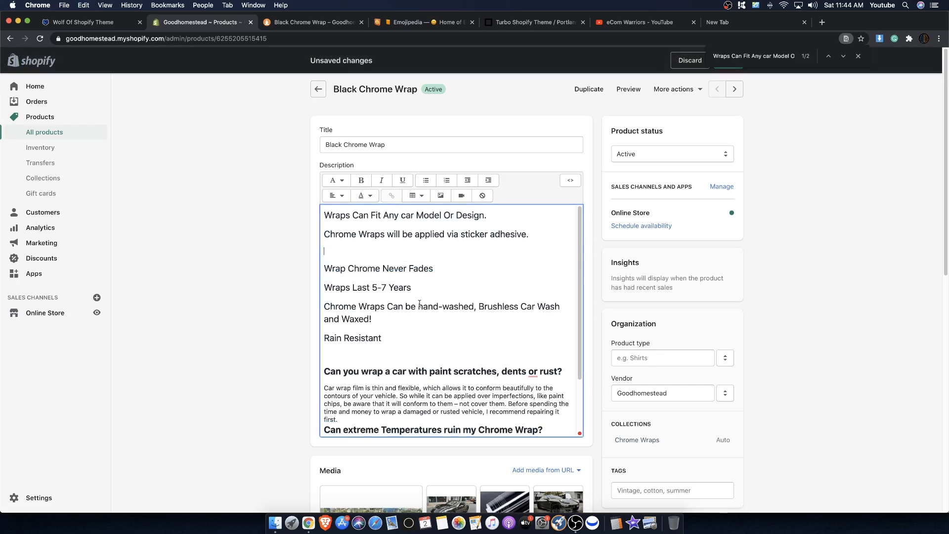
key(BackSpace)
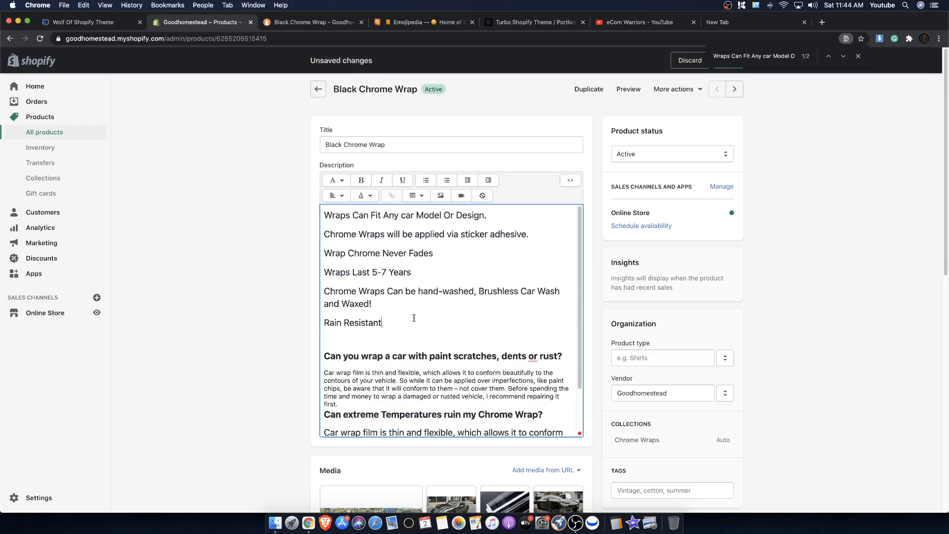
Try the "Sizes Vary" line below "Rain Resistant" and remove it again along with the blank space above the first FAQ question.
key(Return)
key(super+v)
drag(426, 355, 325, 345)
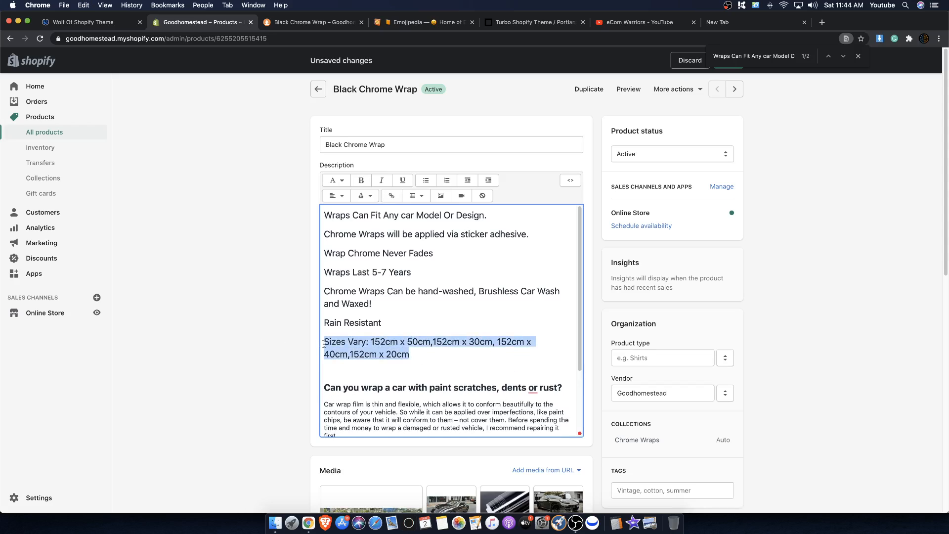
key(BackSpace)
key(BackSpace)
key(BackSpace)
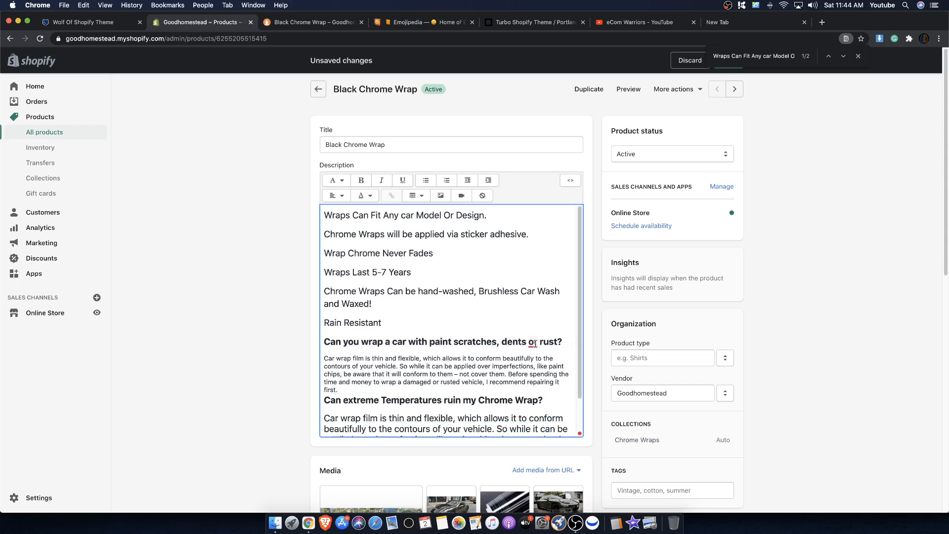
Accept the suggested comma correction in the first FAQ question so it reads "dents, or rust?".
mouse_move(533, 343)
click(546, 367)
click(380, 321)
Reword the line "Wraps Last 5-7 Years" to "Chrome Wraps last about 5-7 Years".
click(325, 272)
text(Chrome W)
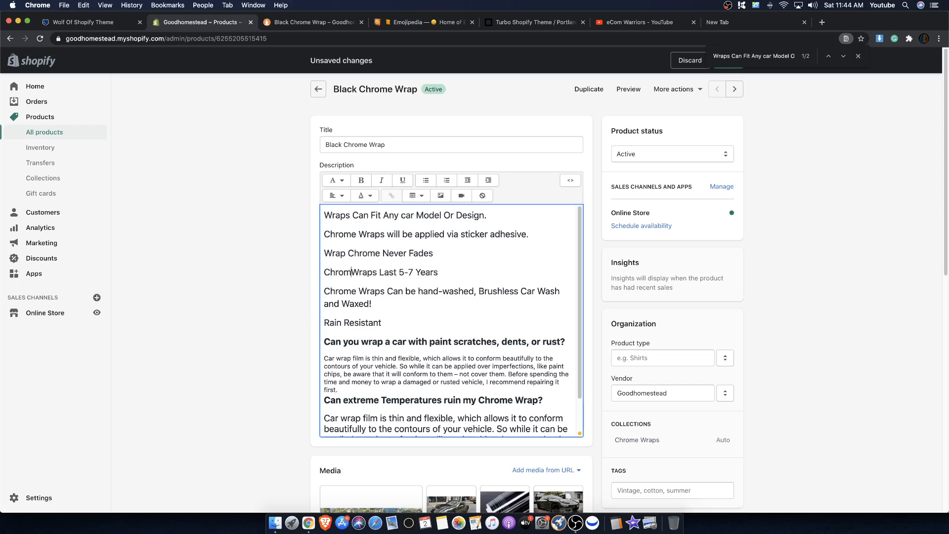
key(BackSpace)
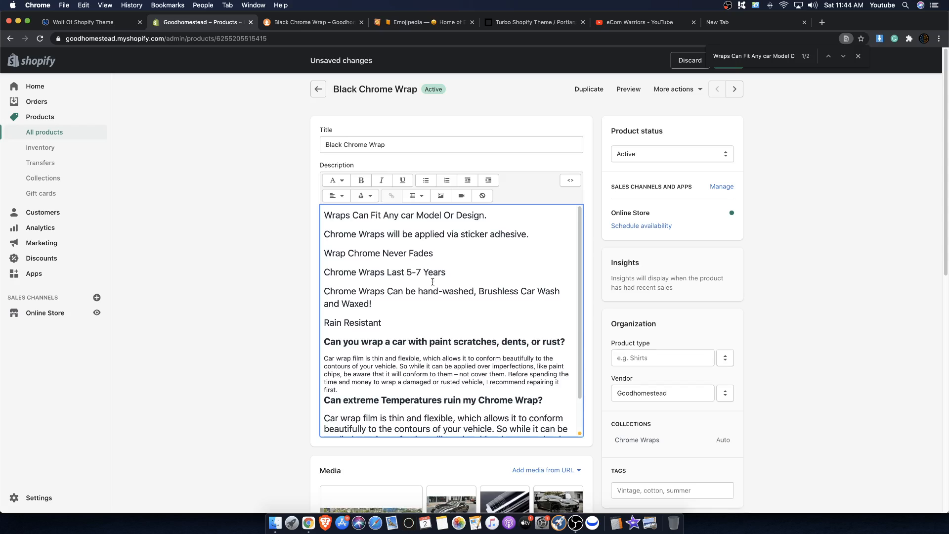
click(388, 273)
key(BackSpace)
text(l)
click(404, 272)
text(about)
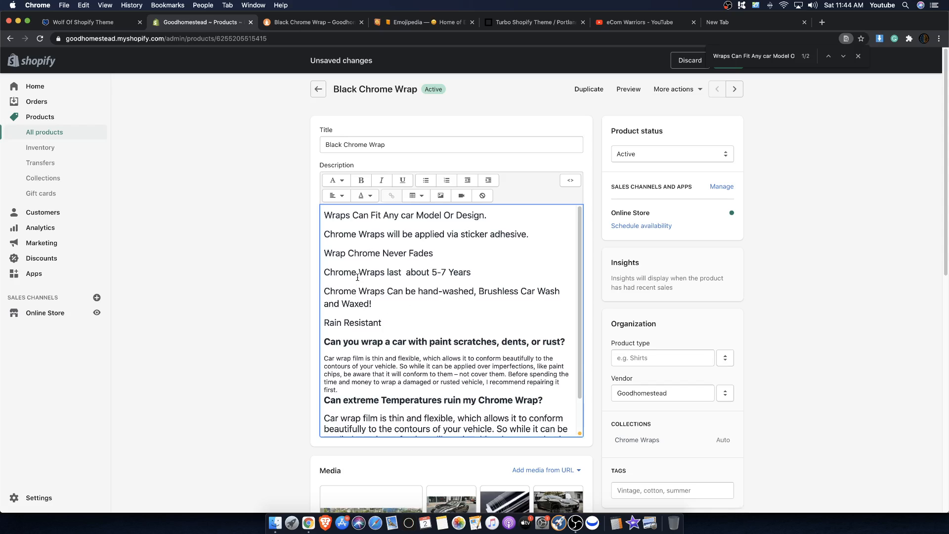
Go back to the storefront product page and review the summary text and the full Description section.
click(312, 22)
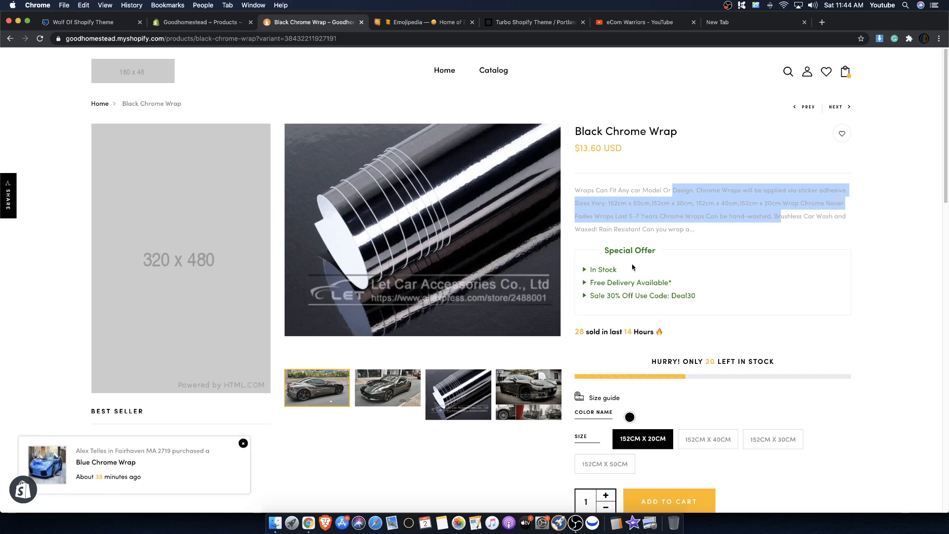
drag(571, 189, 694, 236)
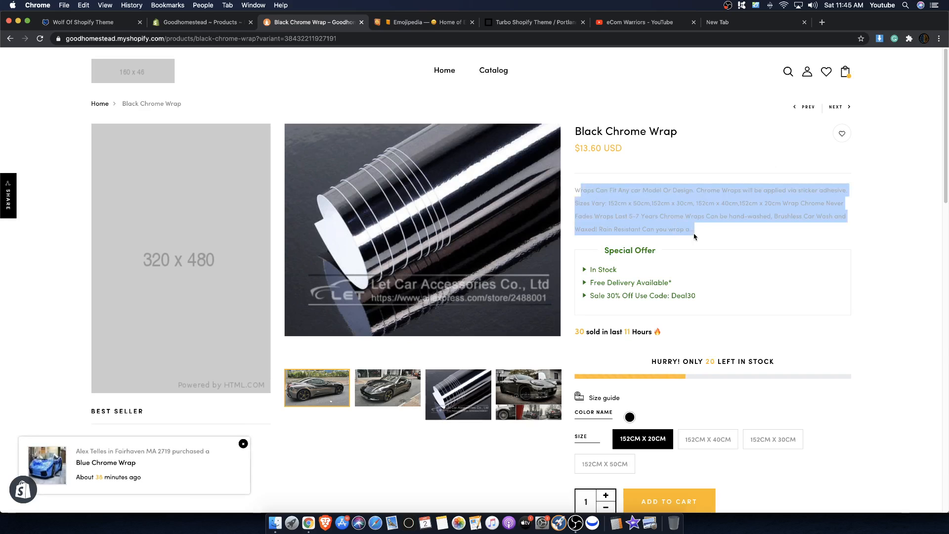
scroll(684, 292, down, 10)
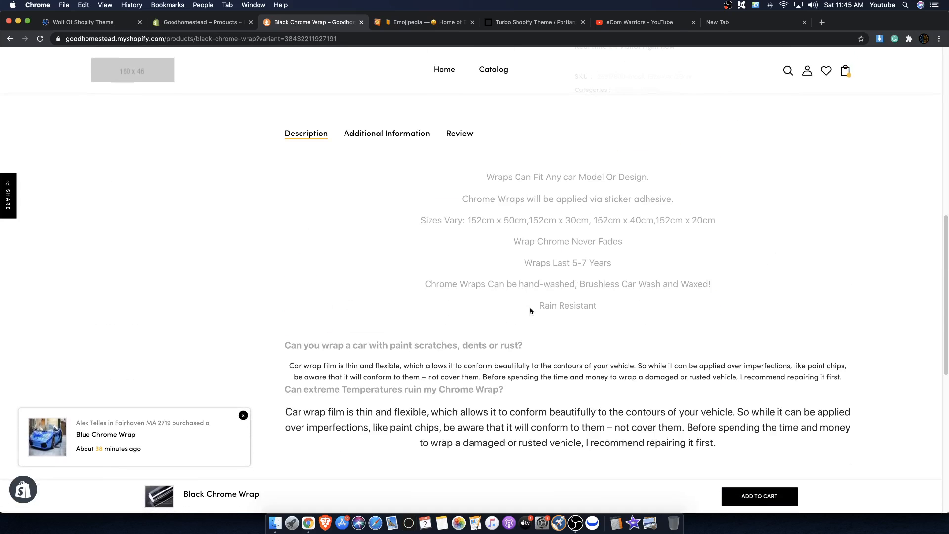
Compare the feature lines in the storefront's Description section with the summary text higher on the product page.
scroll(653, 364, up, 7)
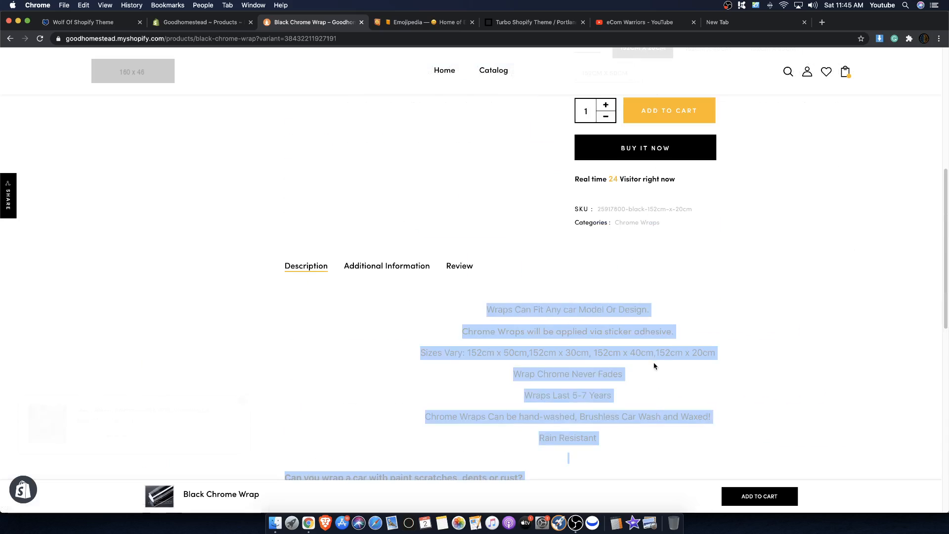
scroll(652, 364, down, 4)
scroll(489, 322, up, 4)
drag(482, 311, 676, 366)
scroll(675, 363, up, 8)
scroll(678, 365, down, 8)
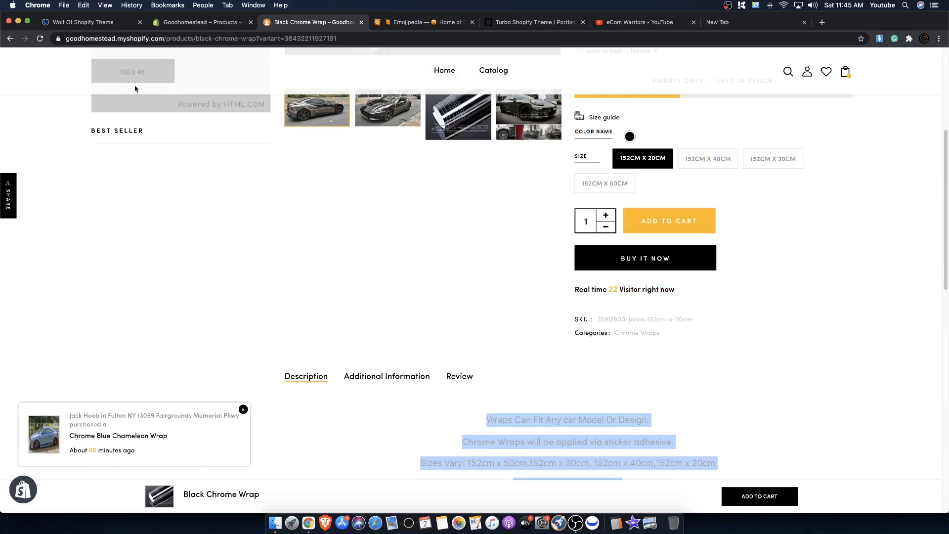
Return to the product editor and lowercase "wraps" in the line "Chrome wraps will be applied via sticker adhesive.".
click(185, 22)
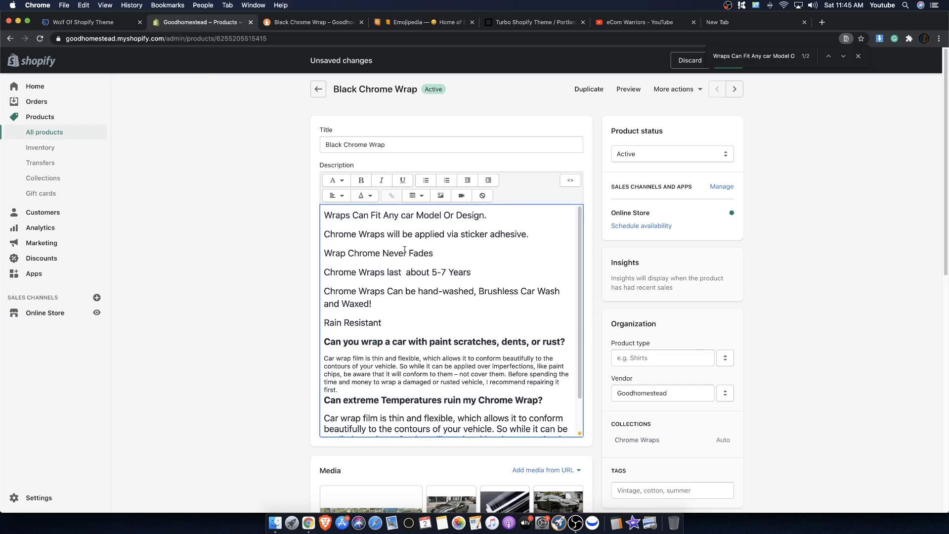
click(369, 234)
key(BackSpace)
text(w)
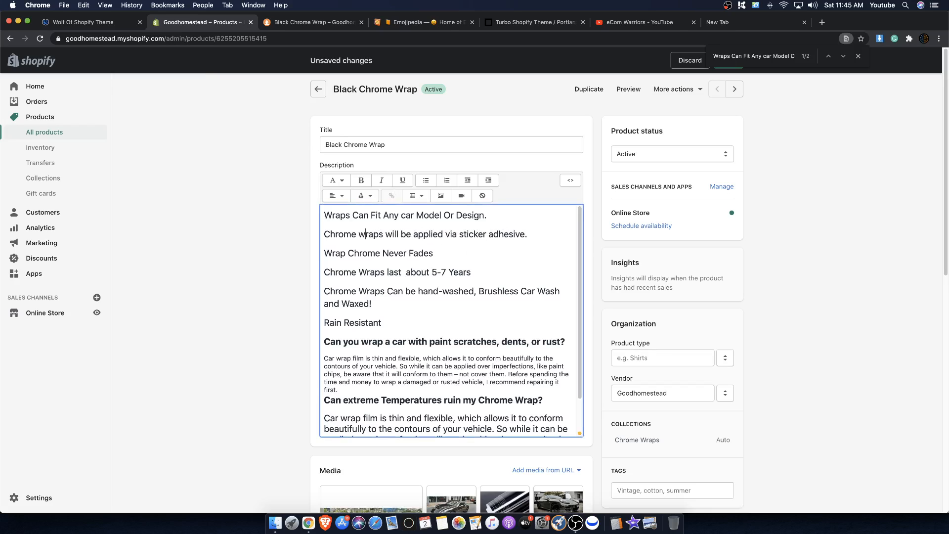
Begin the "Wrap Chrome Never Fades" line with "Your chrome" and lowercase the first letter of "Wrap".
click(325, 252)
text(Chro)
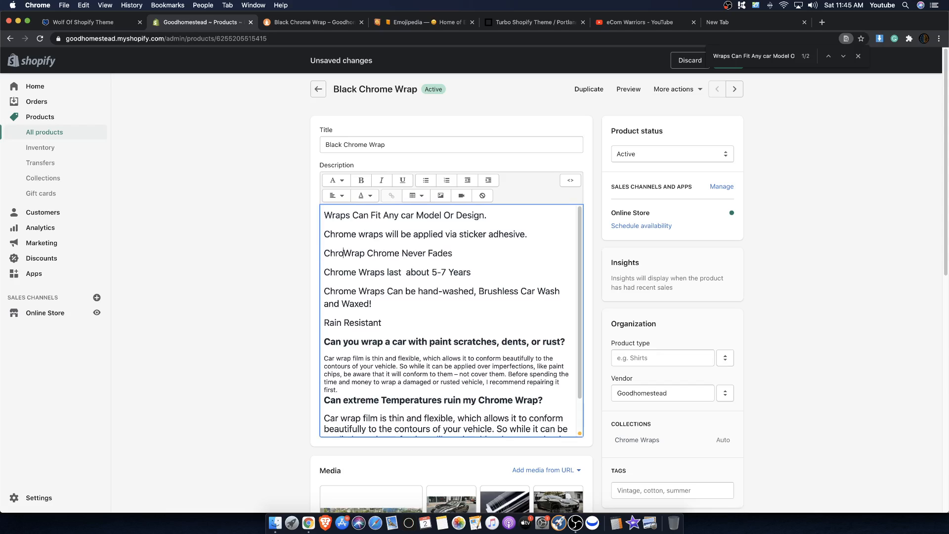
key(BackSpace)
key(BackSpace)
key(BackSpace)
key(BackSpace)
text(Your Chrome)
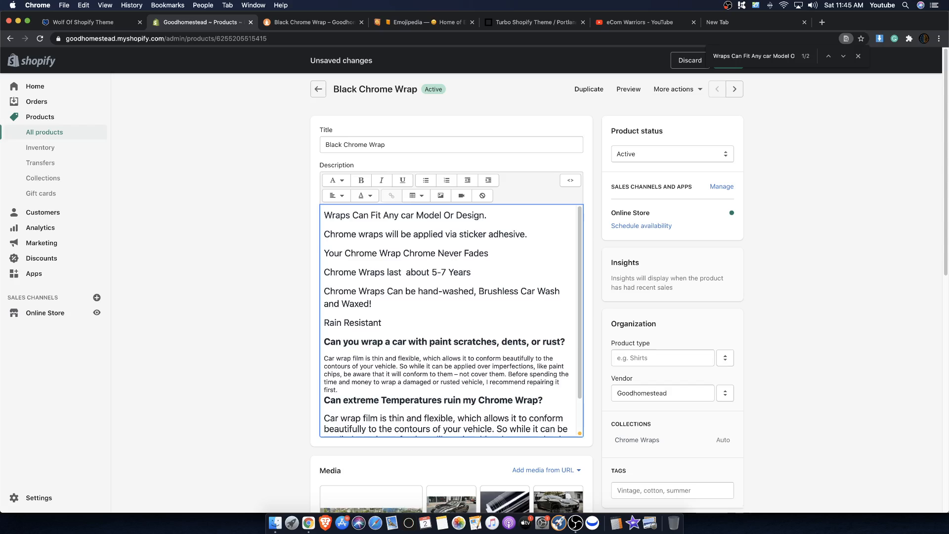
key(BackSpace)
text(w)
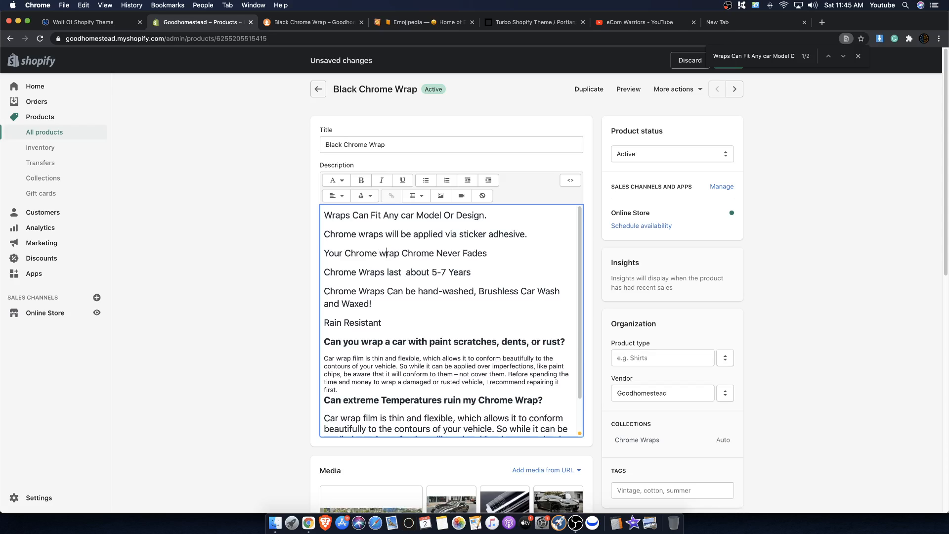
key(Left)
key(Left)
key(Left)
key(Left)
key(Left)
key(Left)
key(Left)
key(BackSpace)
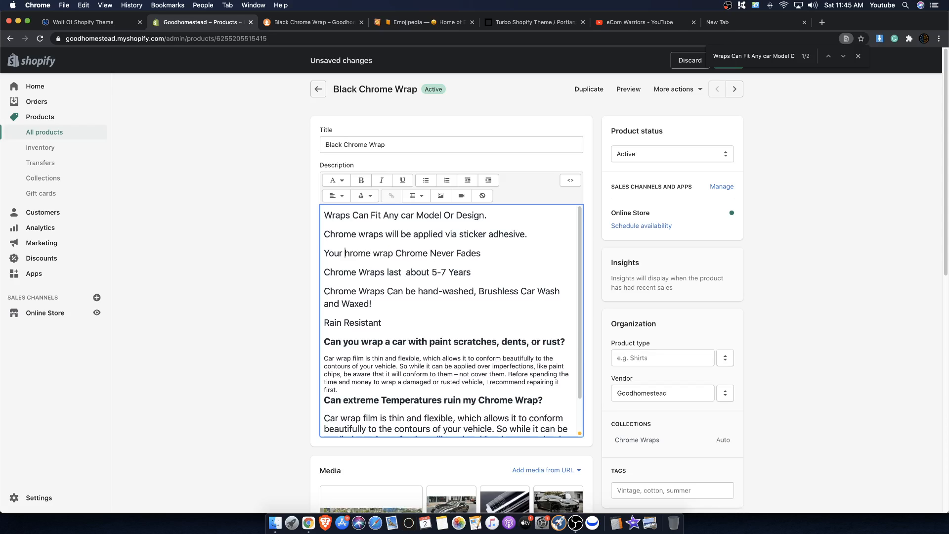
text(c)
Remove the redundant "Chrome" so the line reads "Your chrome wrap Never Fades.".
scroll(425, 249, down, 1)
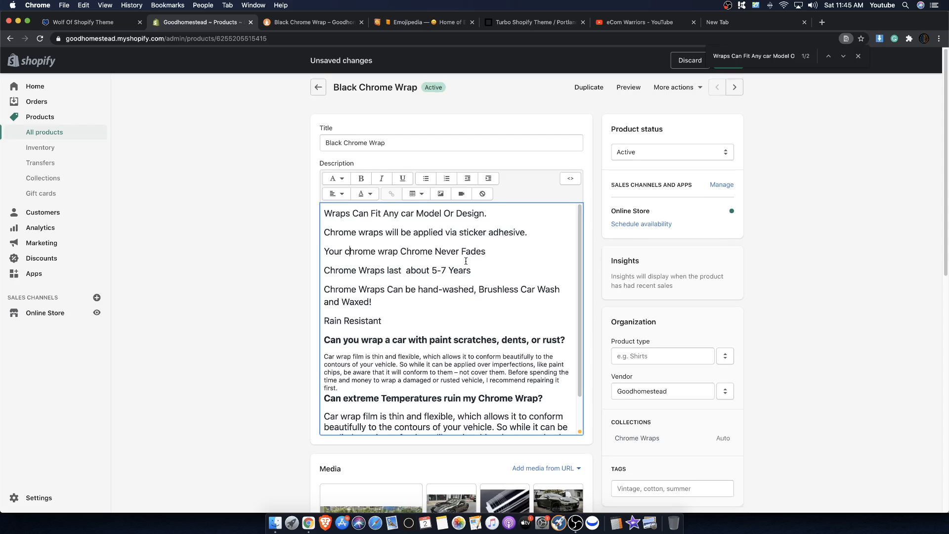
double_click(428, 251)
key(BackSpace)
key(BackSpace)
Reword the lifespan line to "Every chrome wraps lasts about 5-7 Years." and accept the suggested removal of the extra space.
triple_click(327, 275)
click(326, 275)
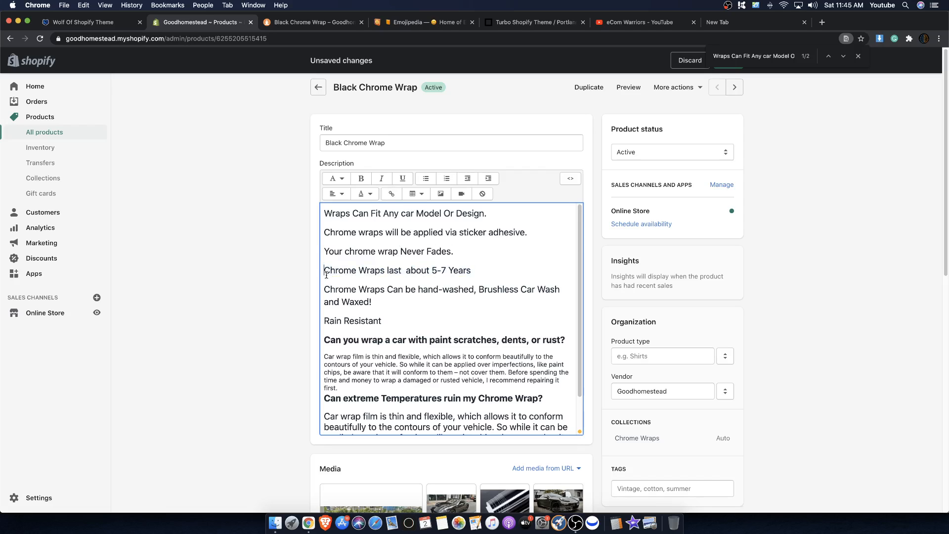
text(Every)
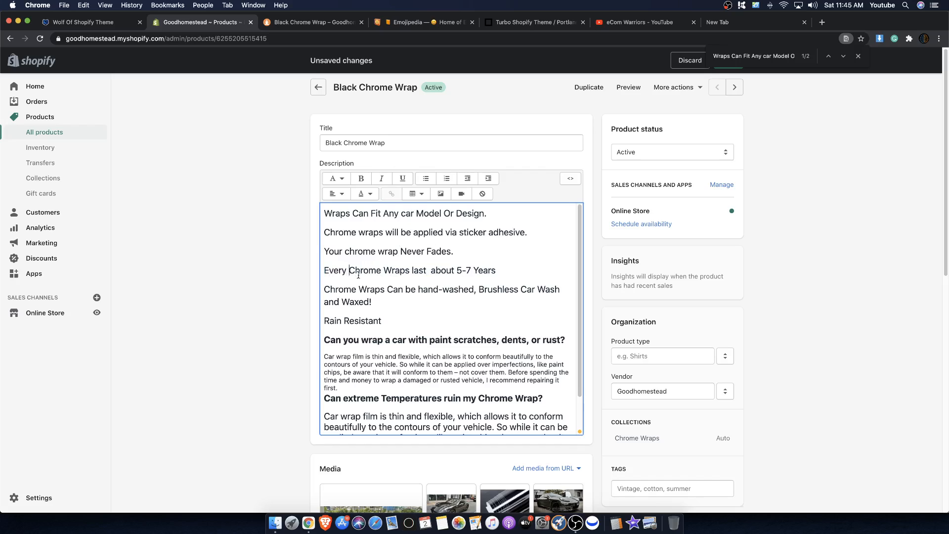
key(BackSpace)
text(c)
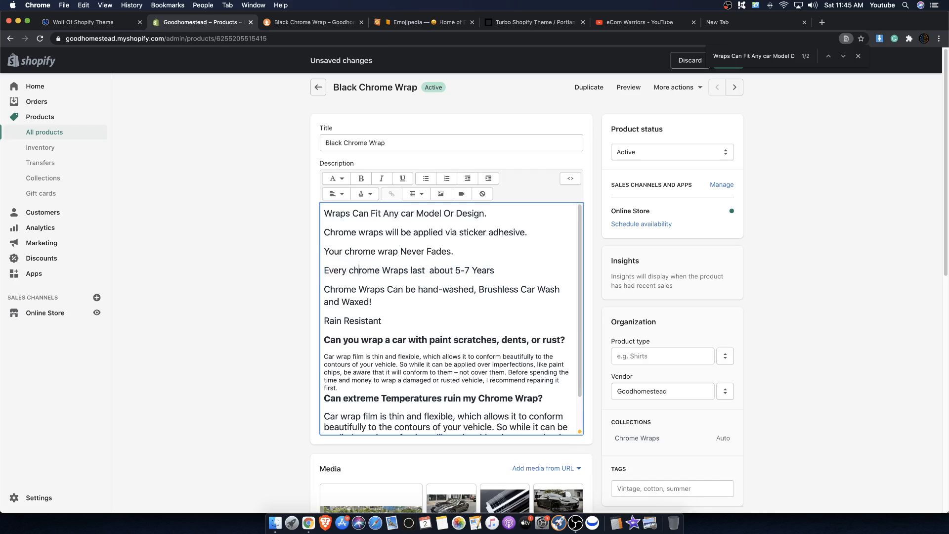
click(390, 270)
key(BackSpace)
text(wrap)
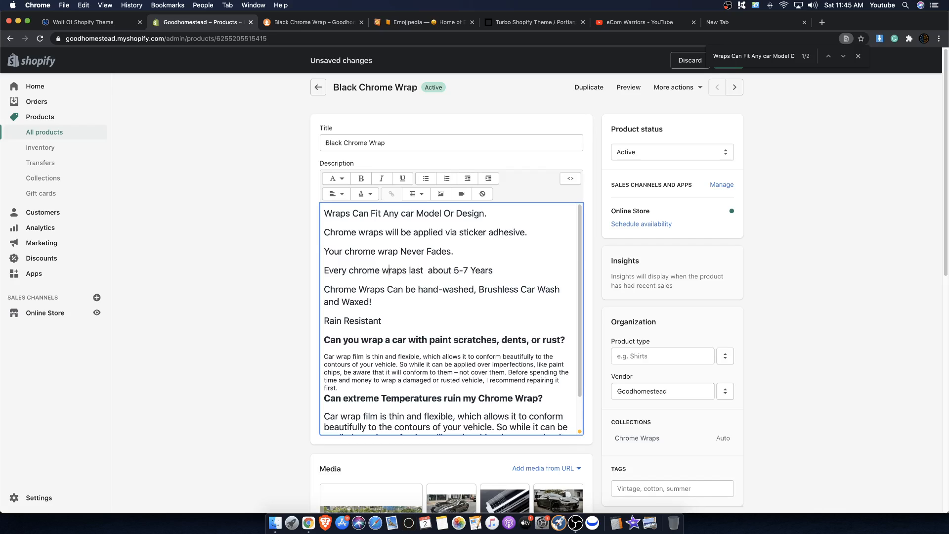
text(s)
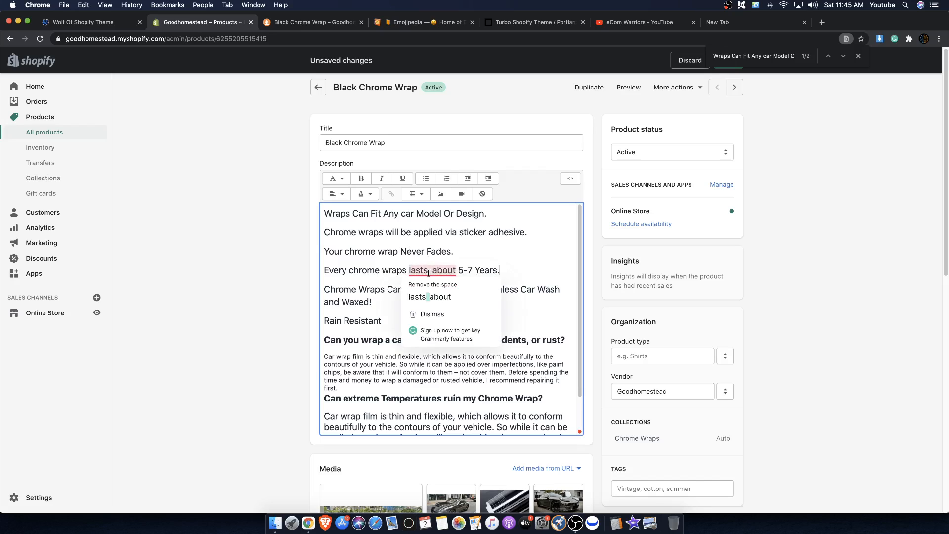
click(434, 288)
Change the opening of the washing line to "All chrome wraps Can be hand-washed".
triple_click(349, 289)
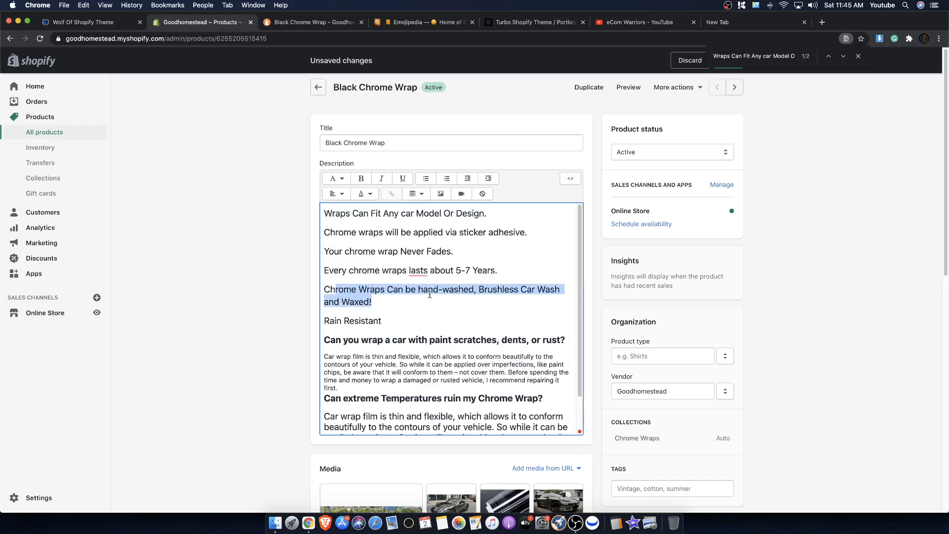
click(430, 296)
click(410, 290)
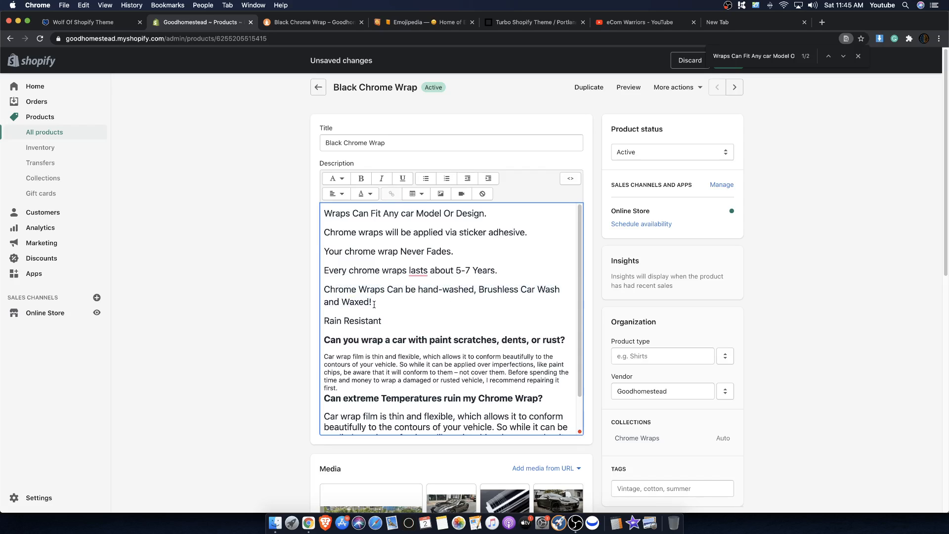
click(327, 288)
text(All)
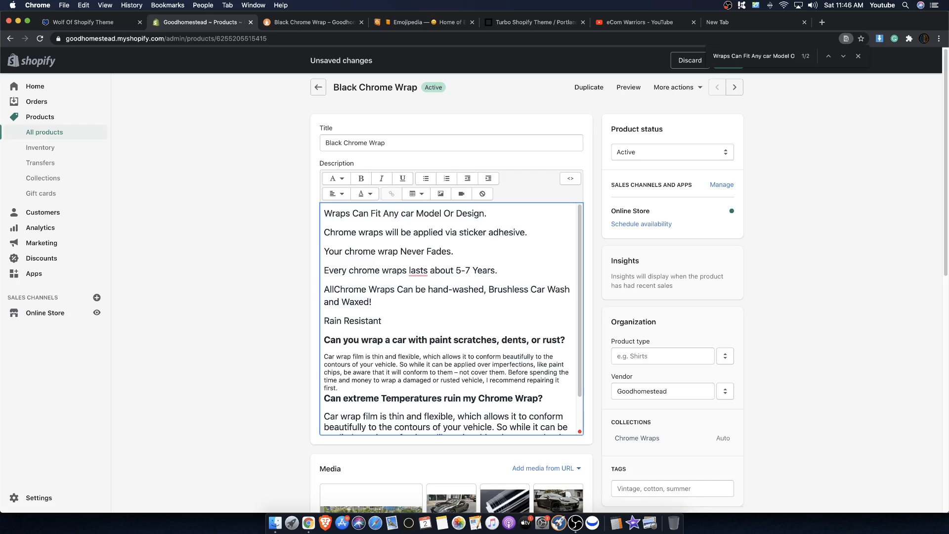
key(Delete)
text(c)
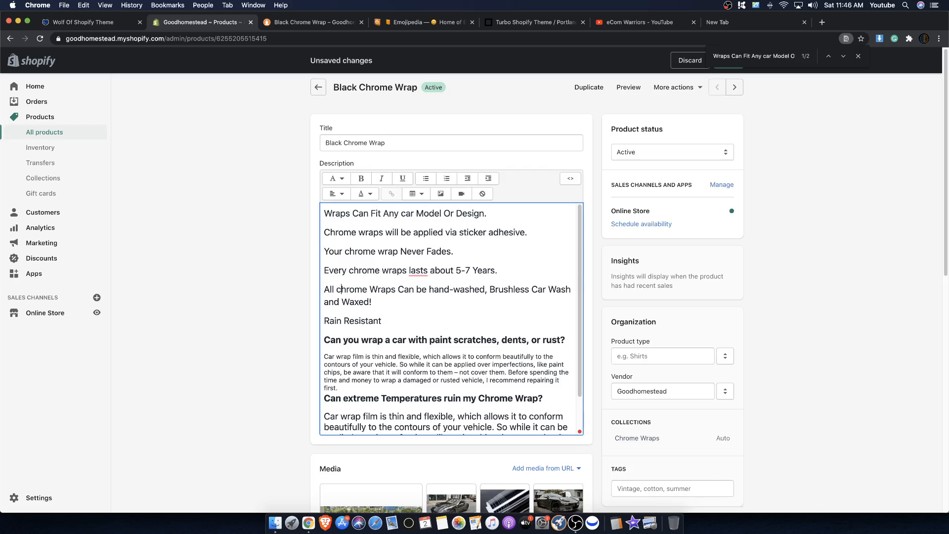
click(378, 289)
key(BackSpace)
text(w)
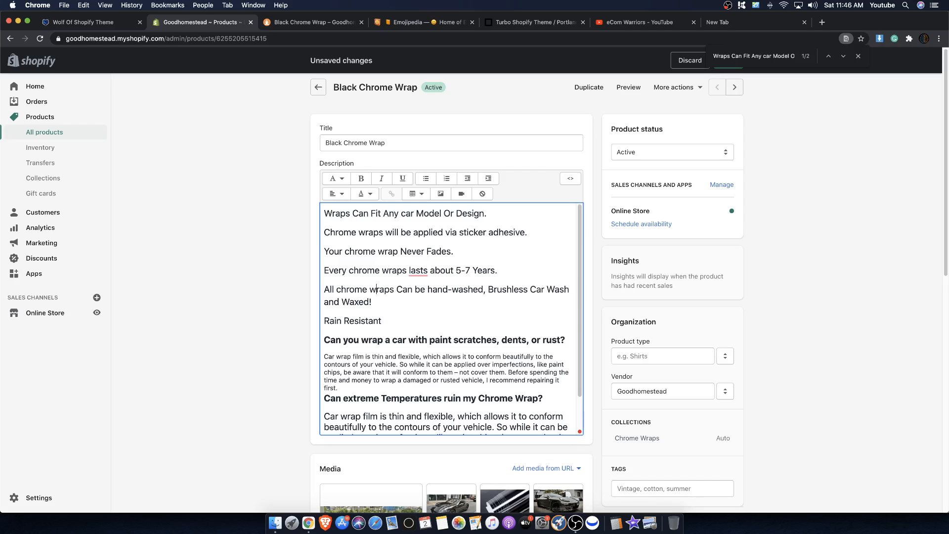
Change the end of the washing line to "brushless car Washed, and Waxed!".
click(493, 288)
key(BackSpace)
text(b)
click(535, 288)
key(BackSpace)
text(c)
click(570, 291)
text(e)
key(BackSpace)
key(BackSpace)
text(ed)
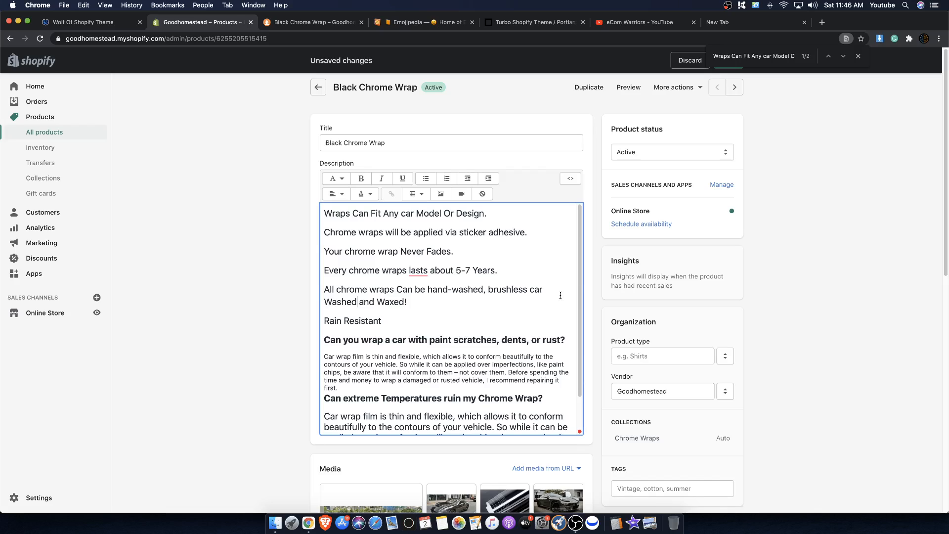
key(BackSpace)
mouse_move(366, 303)
Reword the "Rain Resistant" line to "All chrome wraps are rain and snow resistant.".
click(380, 322)
click(325, 321)
text(A)
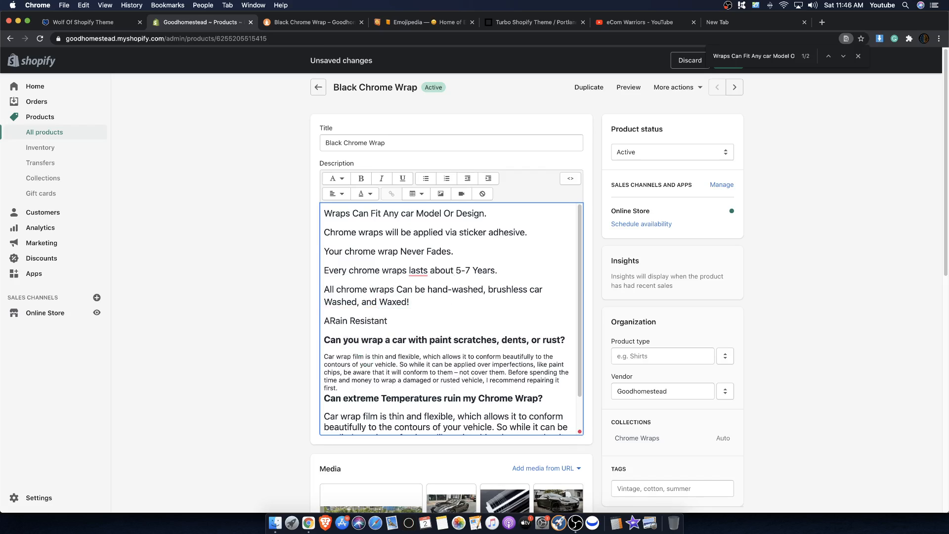
text(ll chrom)
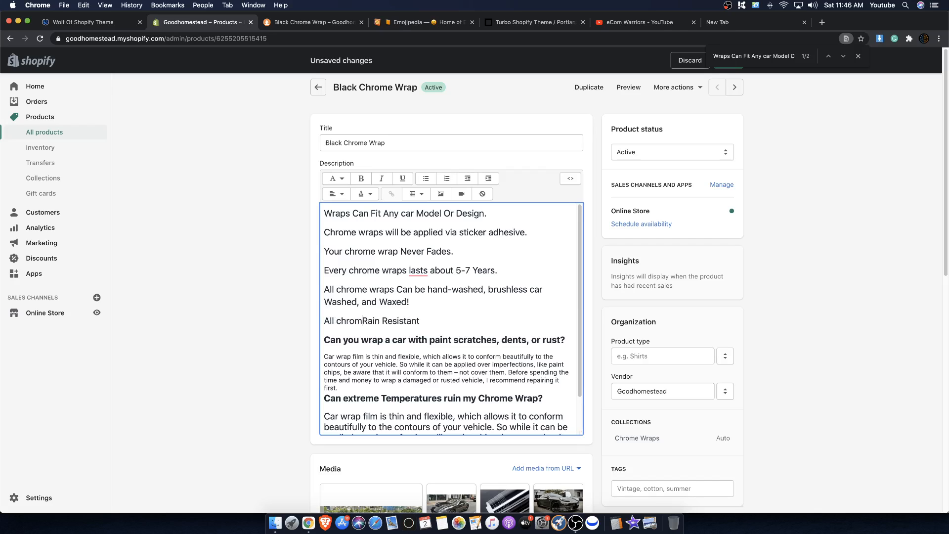
text(e wraps are)
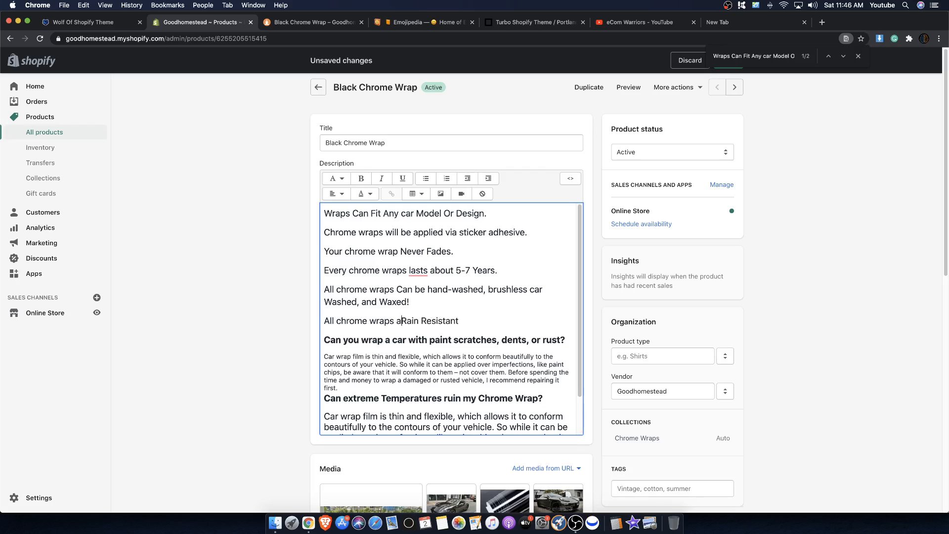
click(418, 321)
key(BackSpace)
text(rain and snow)
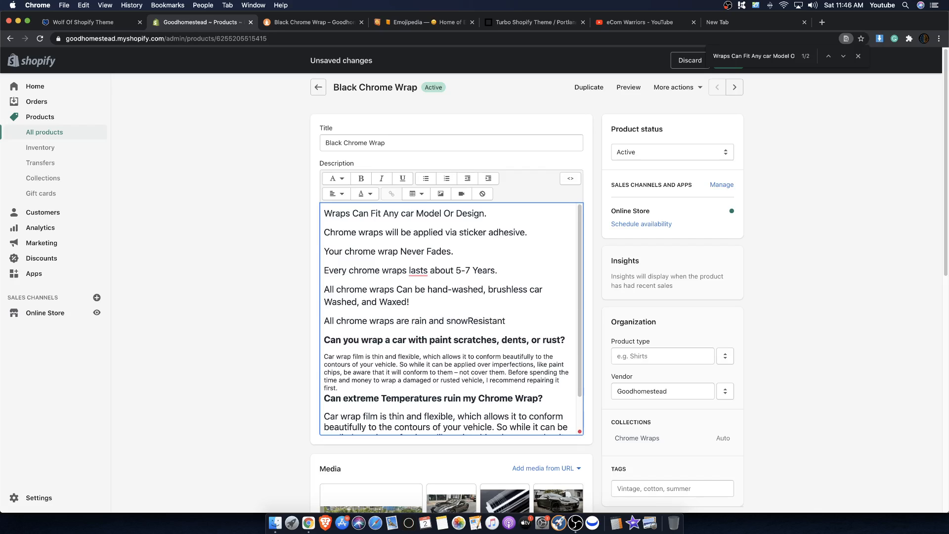
click(476, 320)
key(BackSpace)
text(r)
click(508, 320)
Correct "lasts" to "last" in the "Every chrome wraps" line and check the six feature lines.
right_click(418, 270)
click(421, 285)
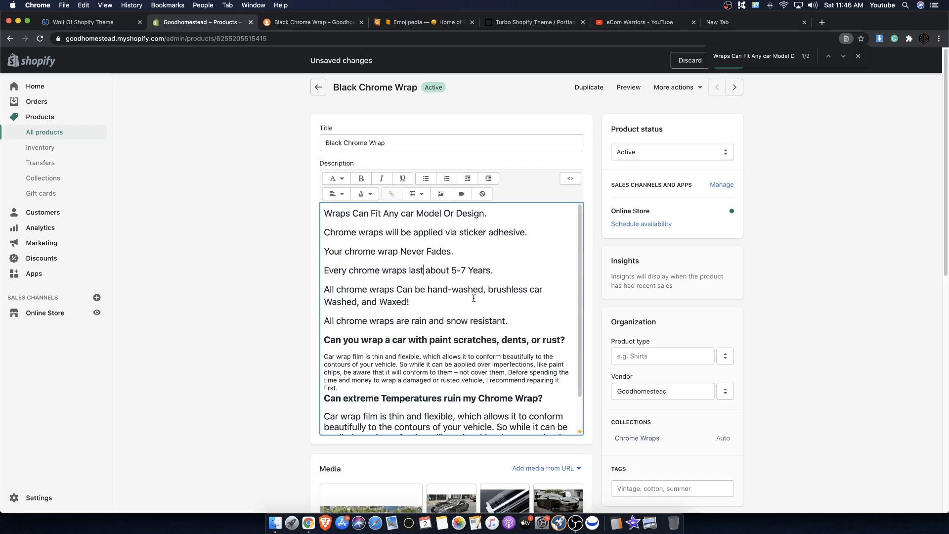
drag(513, 324, 321, 213)
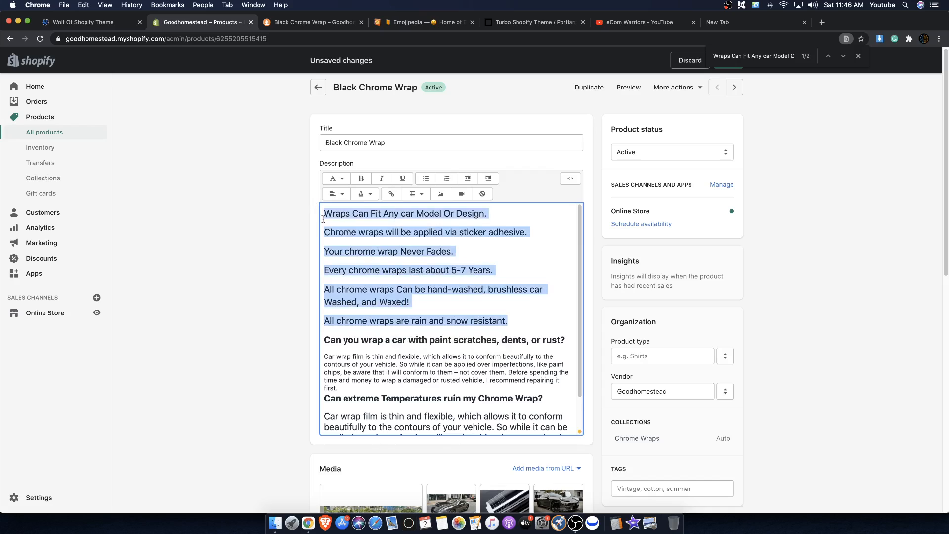
scroll(422, 404, down, 2)
scroll(421, 404, up, 2)
click(479, 331)
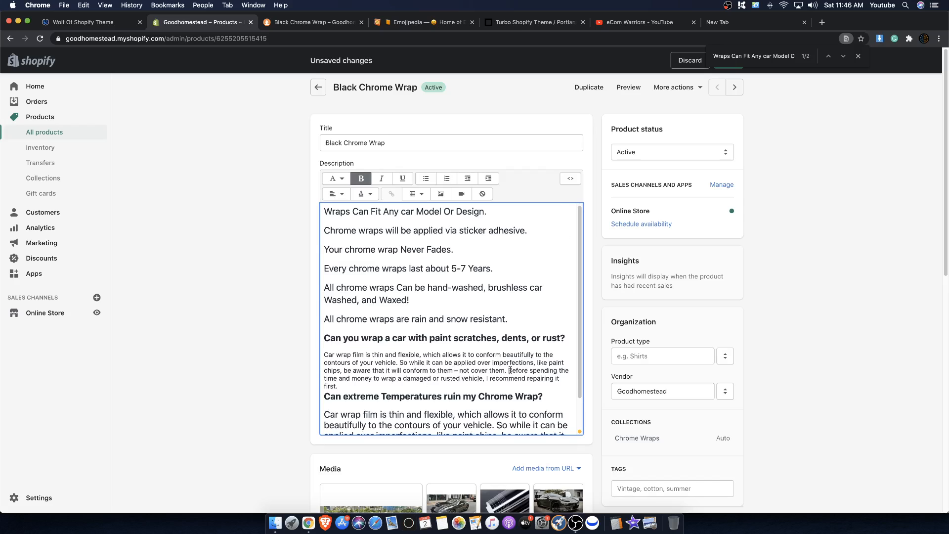
Review the FAQ answers at the end of the description and the rest of the product's settings, including its variants and search preview.
scroll(513, 381, down, 2)
scroll(513, 381, up, 2)
scroll(513, 381, down, 2)
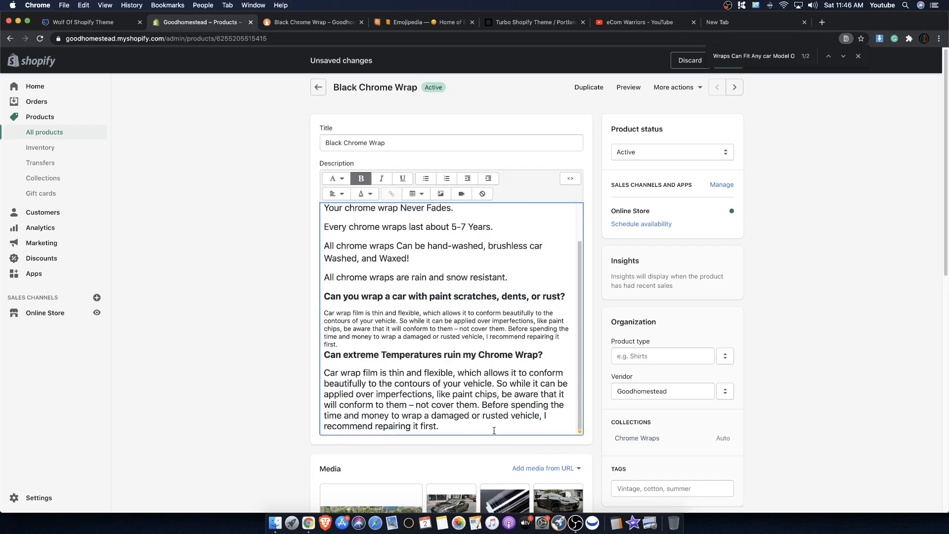
scroll(513, 381, down, 5)
scroll(463, 295, up, 4)
scroll(463, 295, down, 10)
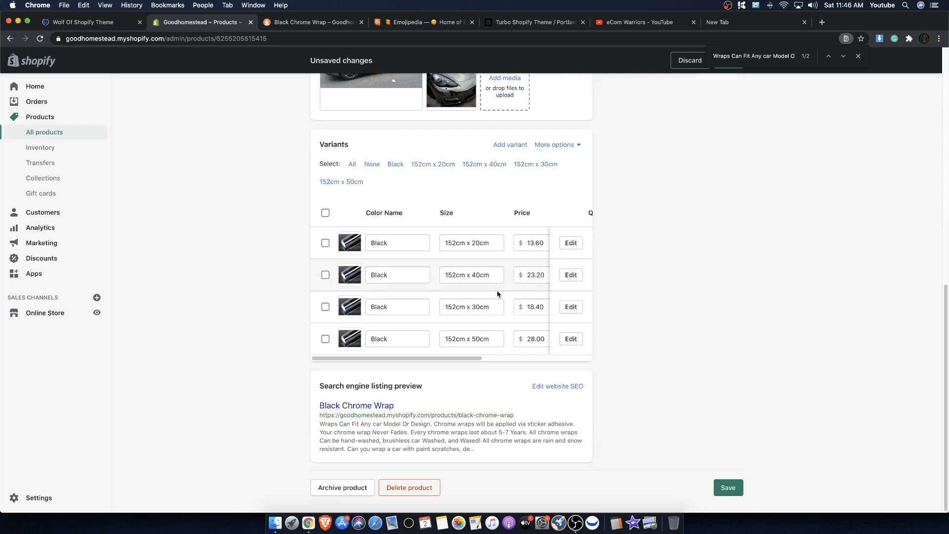
scroll(705, 302, up, 12)
scroll(439, 341, up, 2)
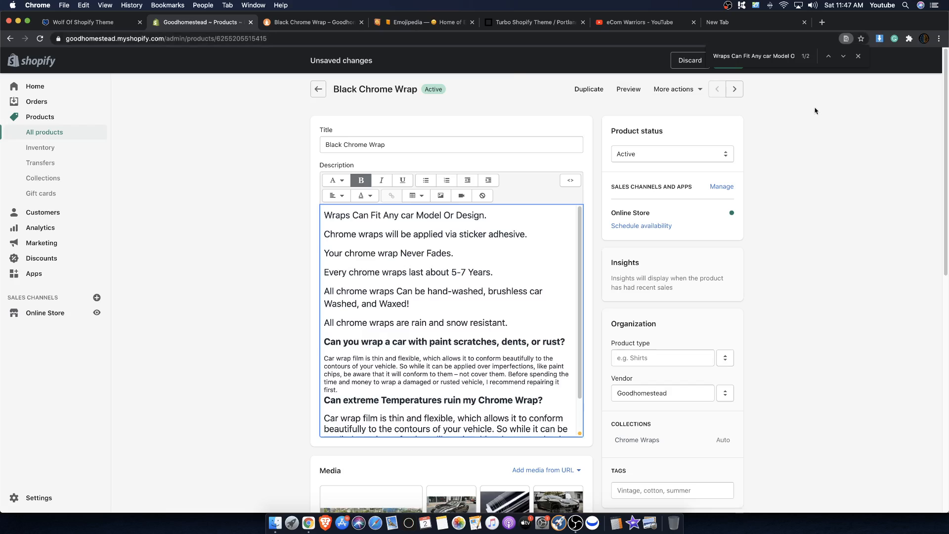
Close the page search, save the product, and reload its storefront page.
click(859, 56)
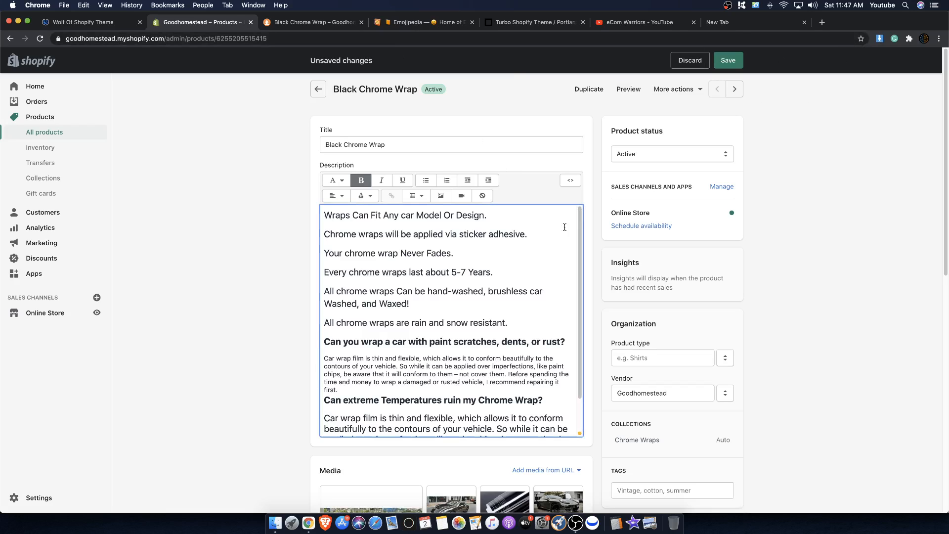
click(728, 60)
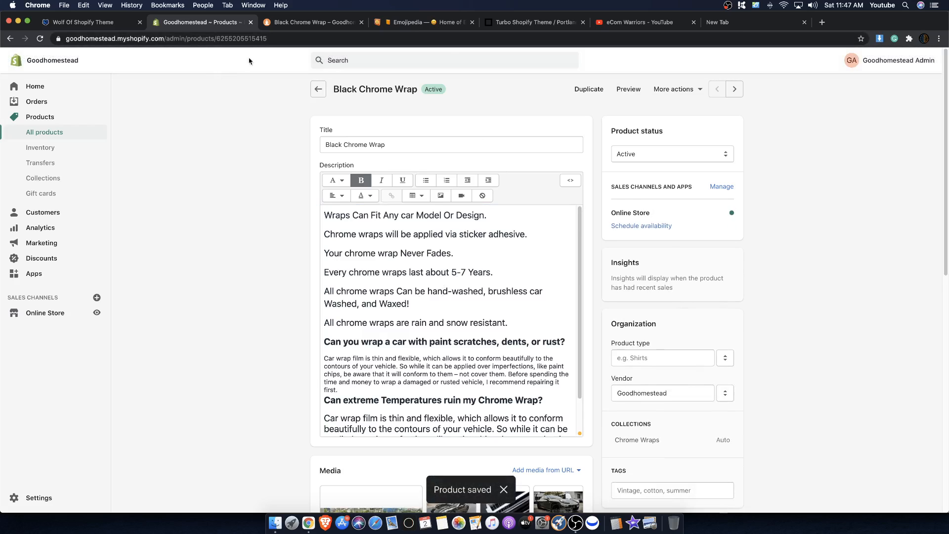
click(292, 32)
click(315, 22)
scroll(692, 198, up, 5)
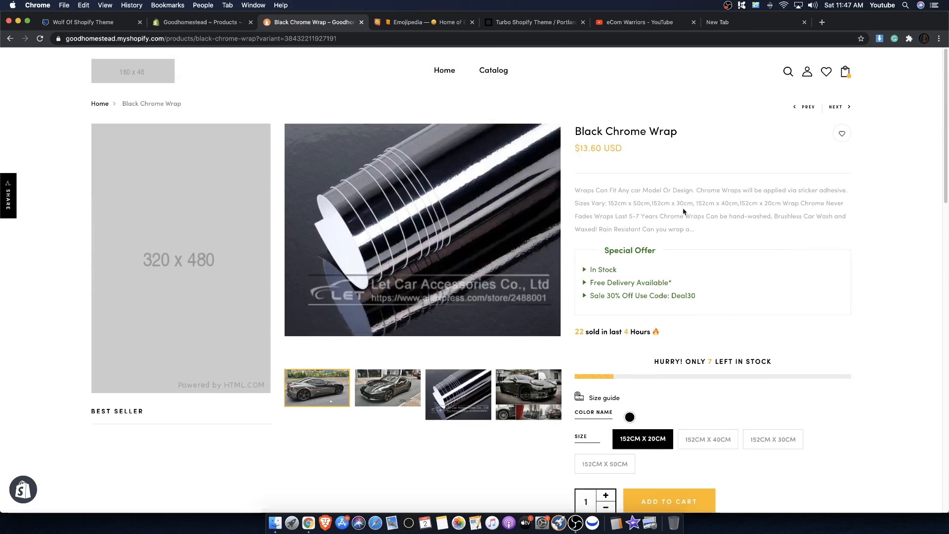
right_click(691, 157)
click(708, 179)
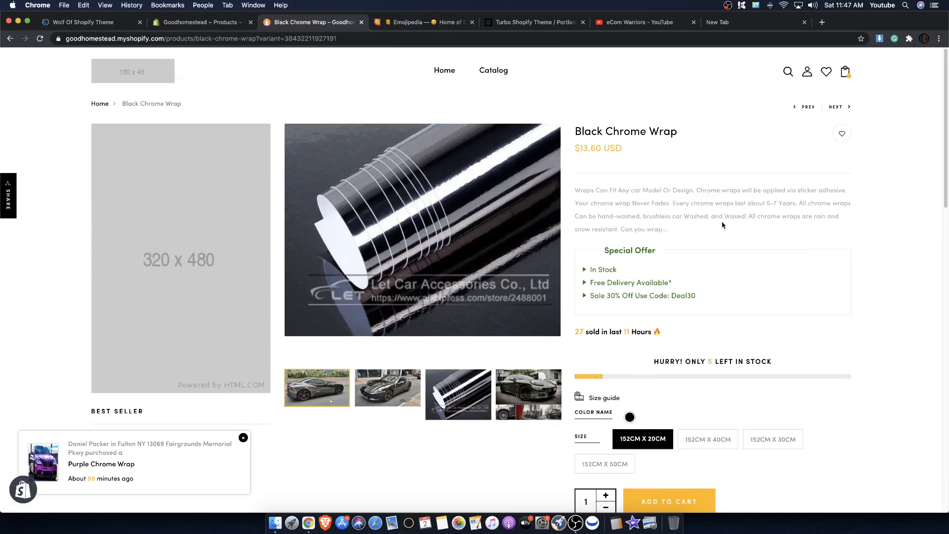
Read through the updated summary text beneath the price on the storefront product page.
drag(723, 220, 618, 201)
click(584, 185)
drag(581, 190, 644, 194)
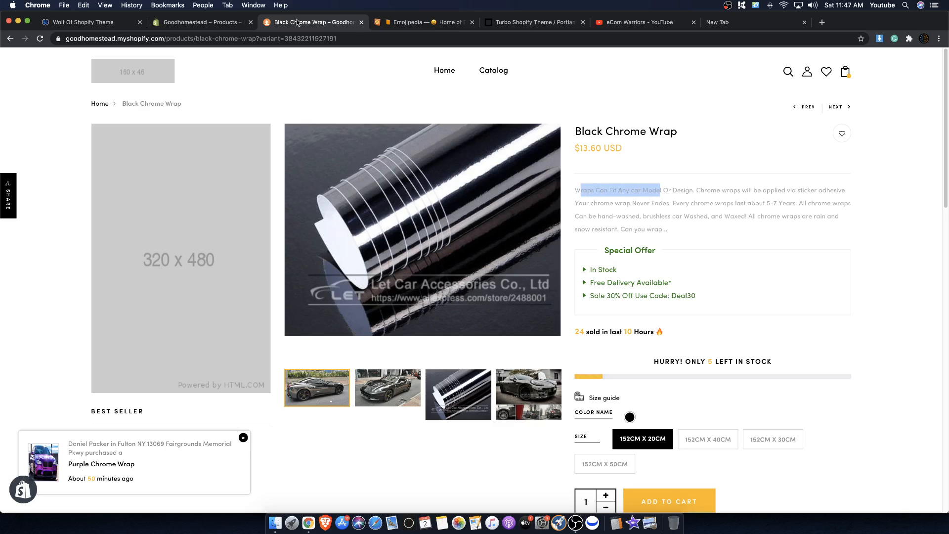
Return to the product editor and lowercase "model", "design" and "can" in the description's first line.
click(225, 21)
click(422, 215)
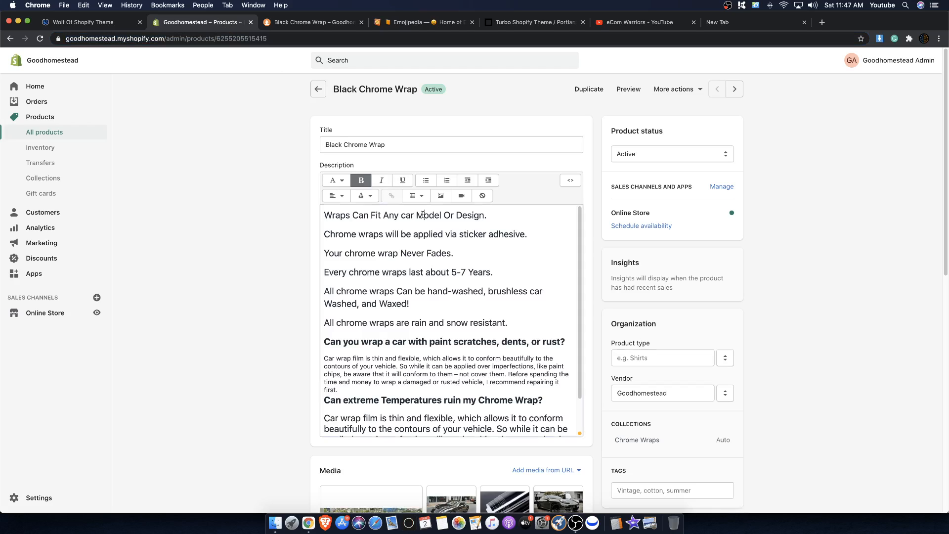
key(BackSpace)
text(m)
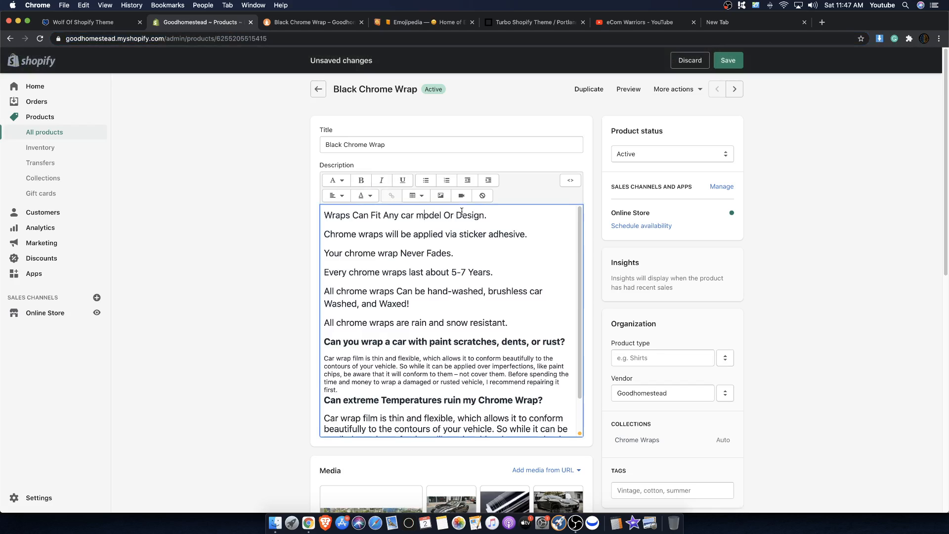
click(462, 213)
key(BackSpace)
text(d)
click(360, 214)
key(BackSpace)
text(c)
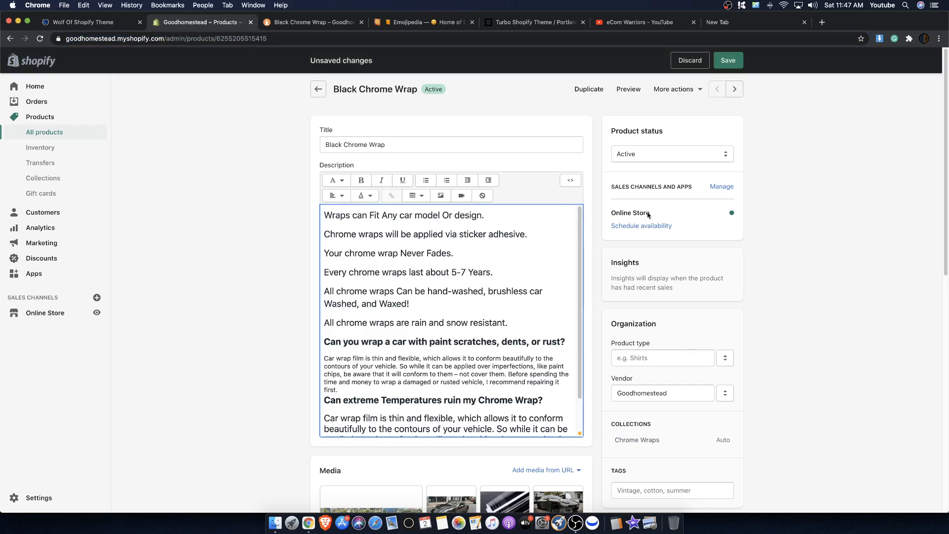
Lowercase "any", "fit" and "or" in the first line and proofread the first two lines of the description.
click(388, 215)
key(BackSpace)
text(a)
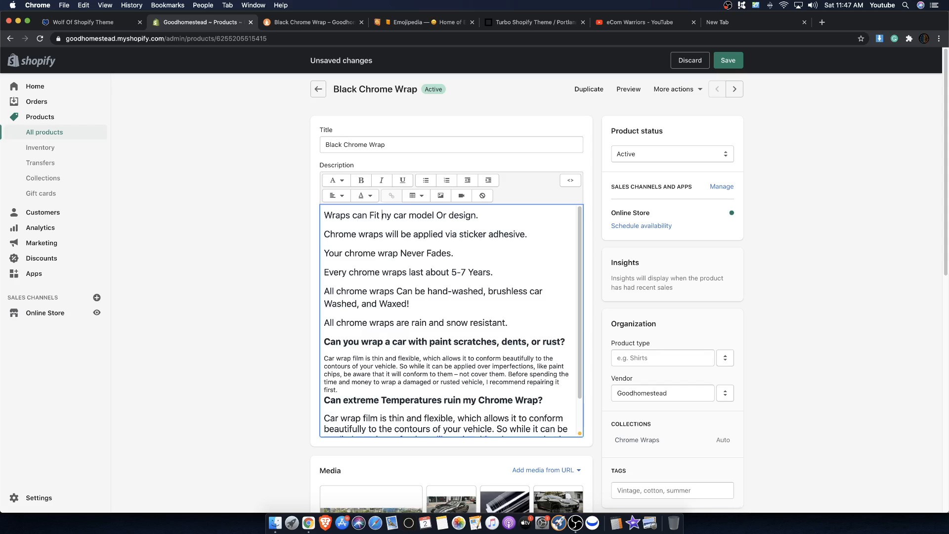
click(372, 214)
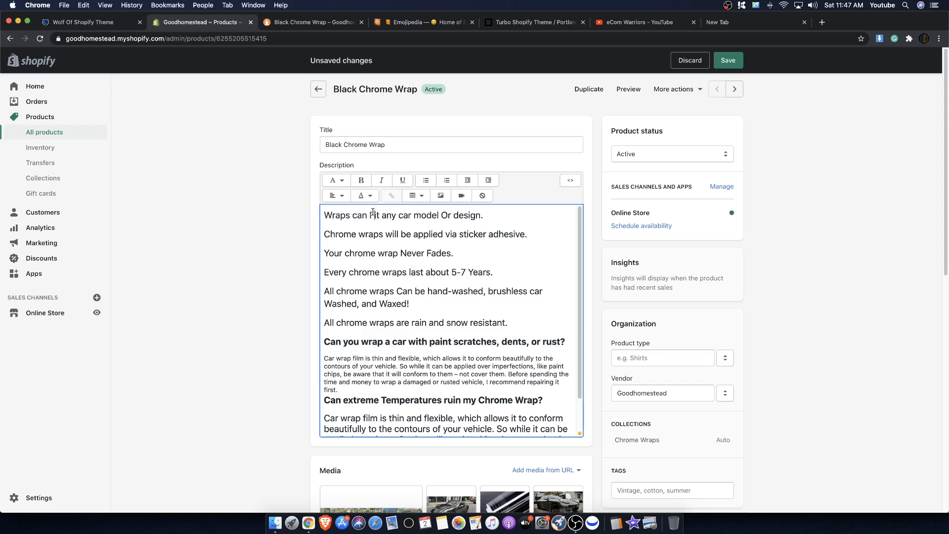
key(BackSpace)
text(f)
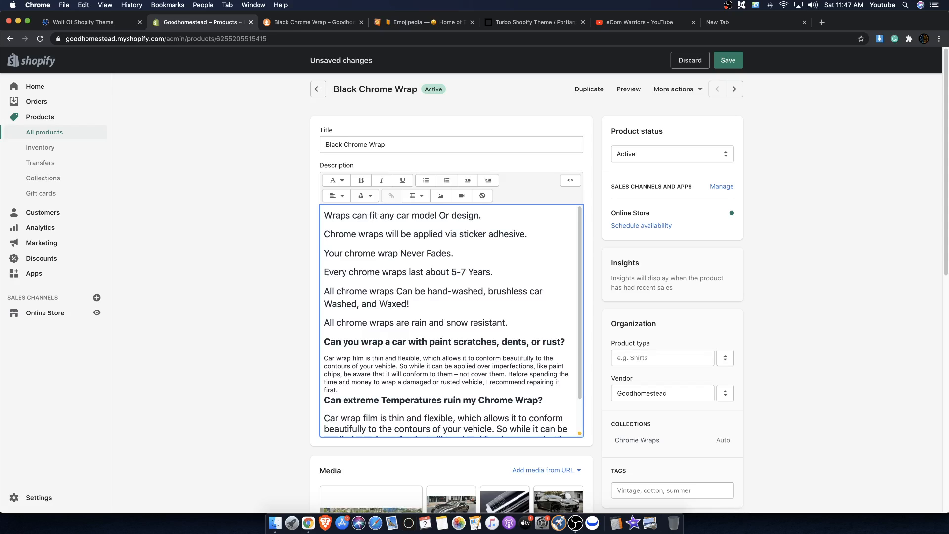
click(446, 210)
key(BackSpace)
text(o)
drag(332, 216, 461, 221)
drag(344, 234, 527, 237)
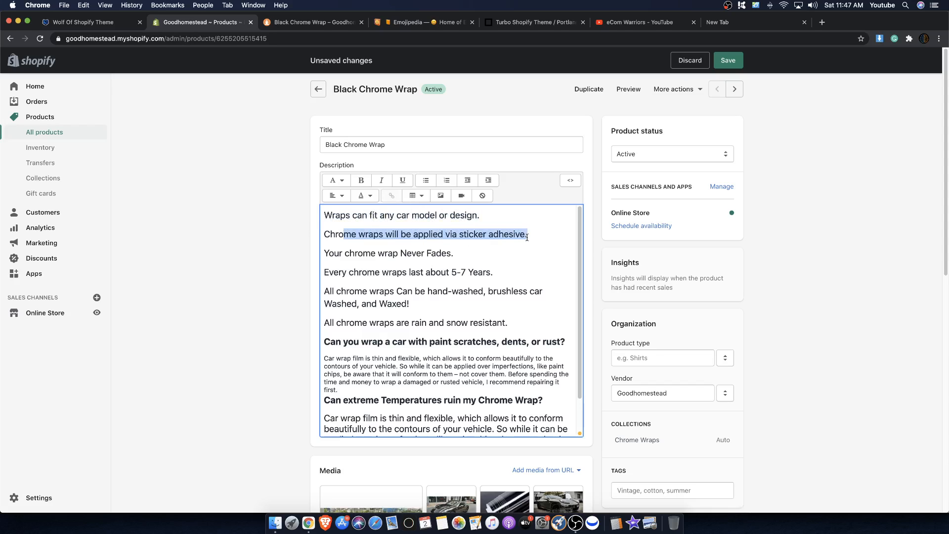
Lowercase "never fades" in the third line and "years" in the fourth line, and save the product.
click(334, 253)
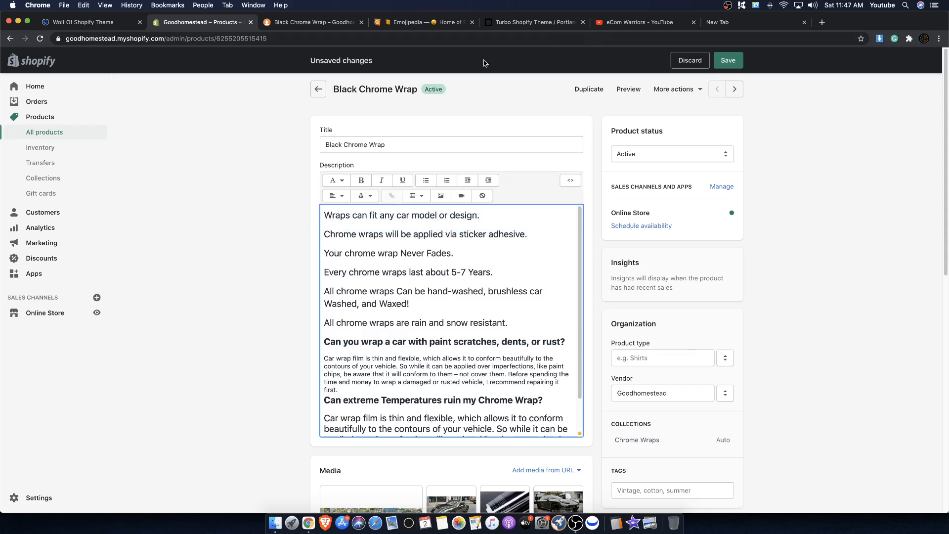
click(402, 249)
key(Delete)
text(n)
key(BackSpace)
text(f)
click(470, 271)
key(Delete)
text(y)
click(728, 59)
click(306, 22)
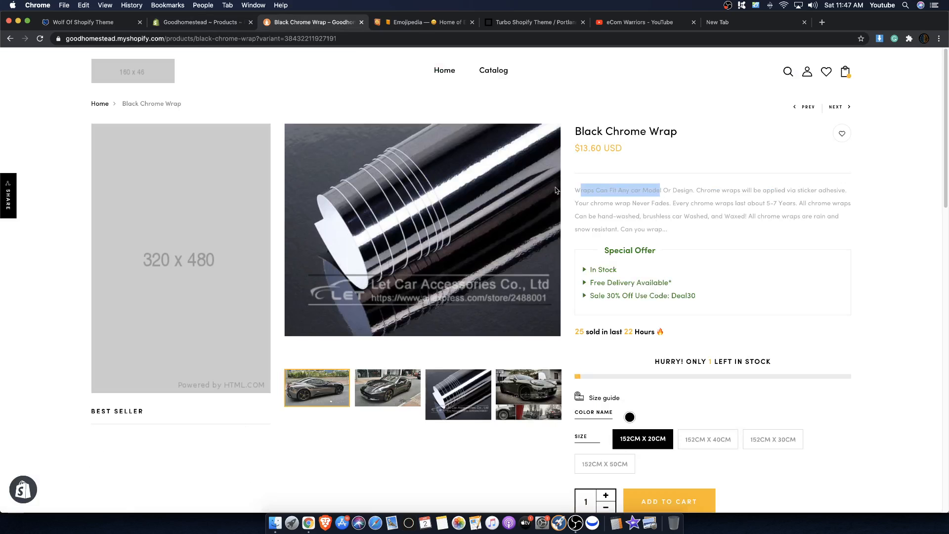
Lowercase "can", "washed" and "waxed" in the description line about hand-washing and brushless car washing.
click(188, 24)
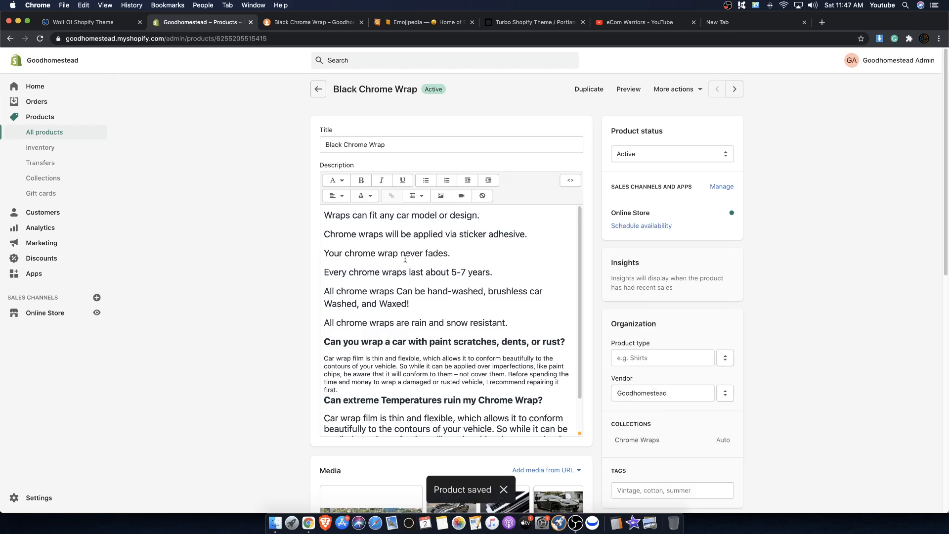
click(402, 291)
key(BackSpace)
text(c)
drag(331, 292, 384, 304)
click(385, 304)
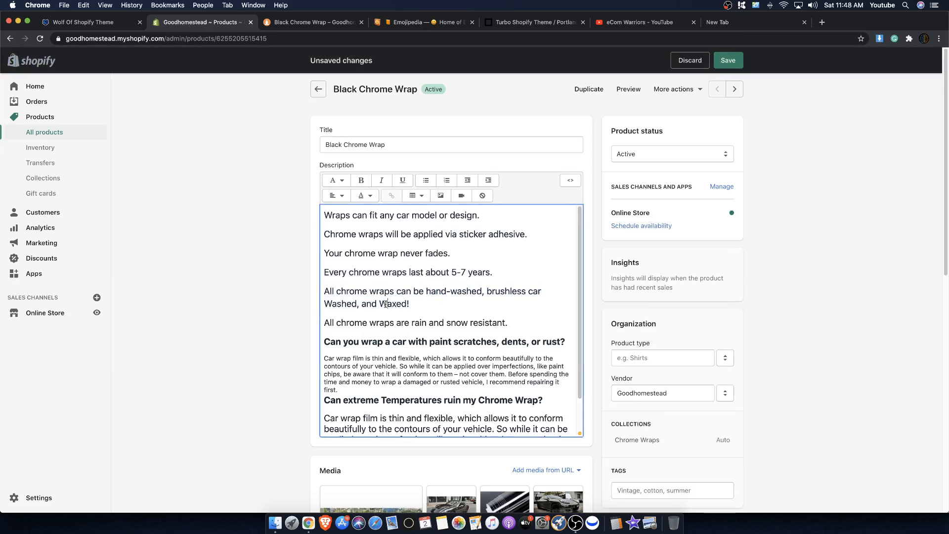
key(BackSpace)
text(w)
click(332, 304)
key(BackSpace)
text(w)
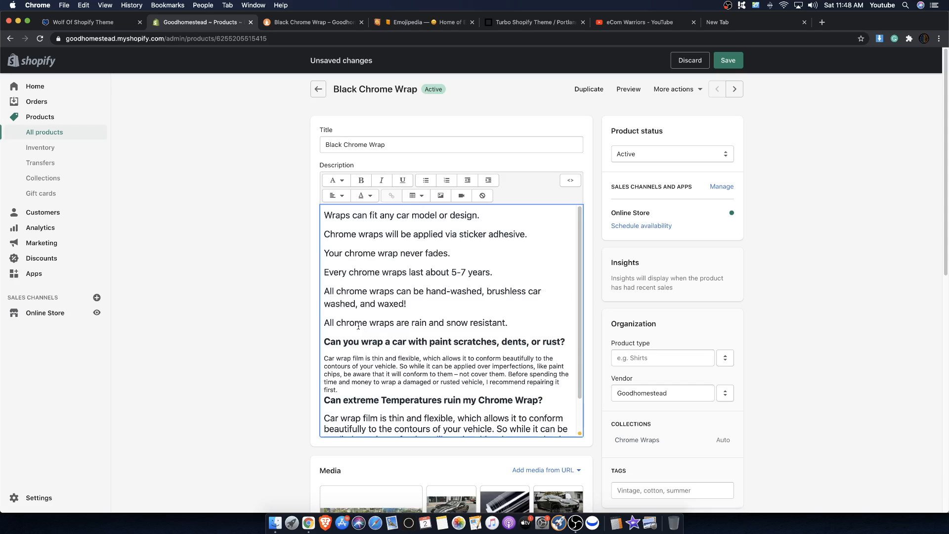
Save the product and proofread the summary on its reloaded storefront page.
click(727, 60)
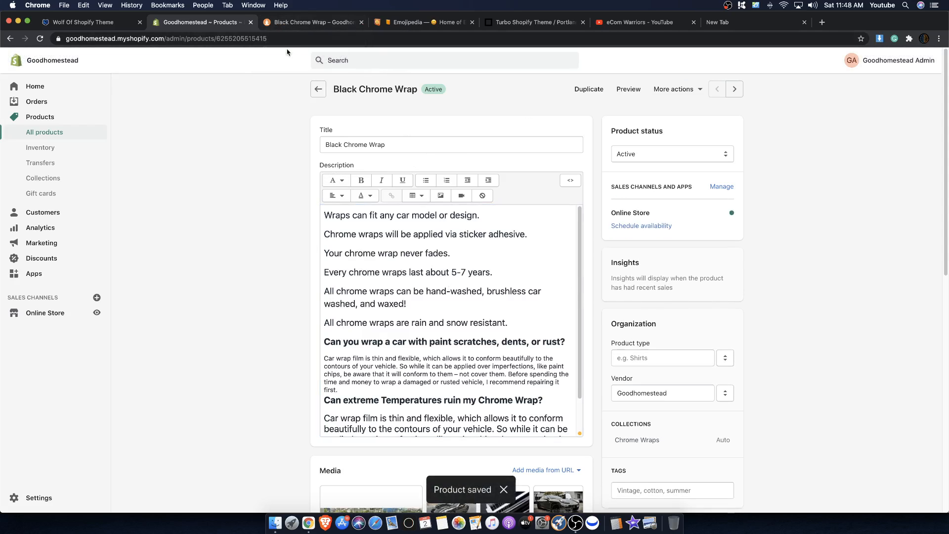
click(277, 23)
right_click(479, 99)
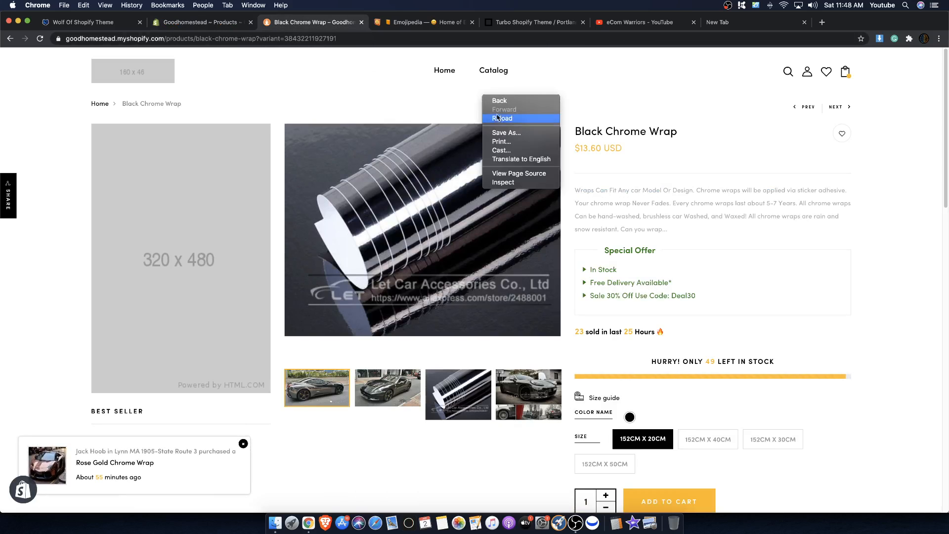
click(497, 117)
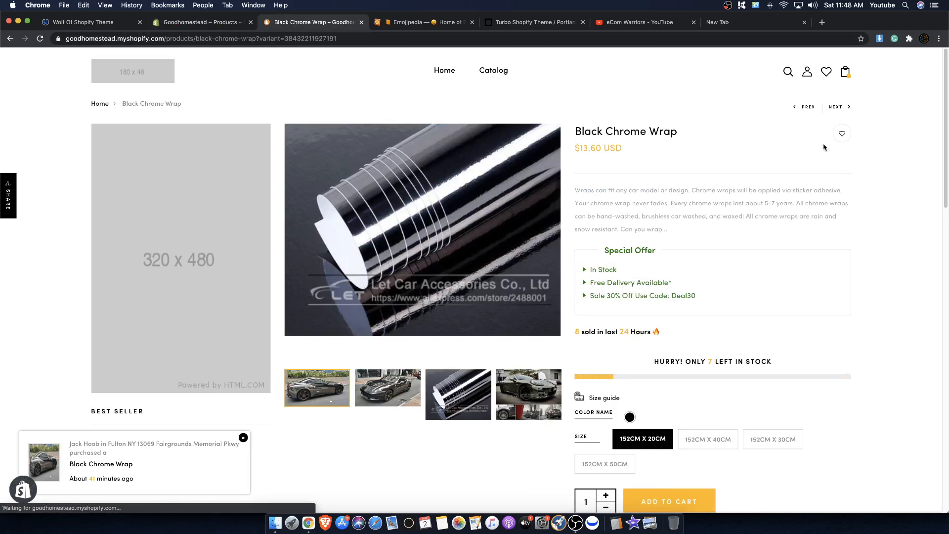
drag(582, 192, 811, 194)
click(586, 204)
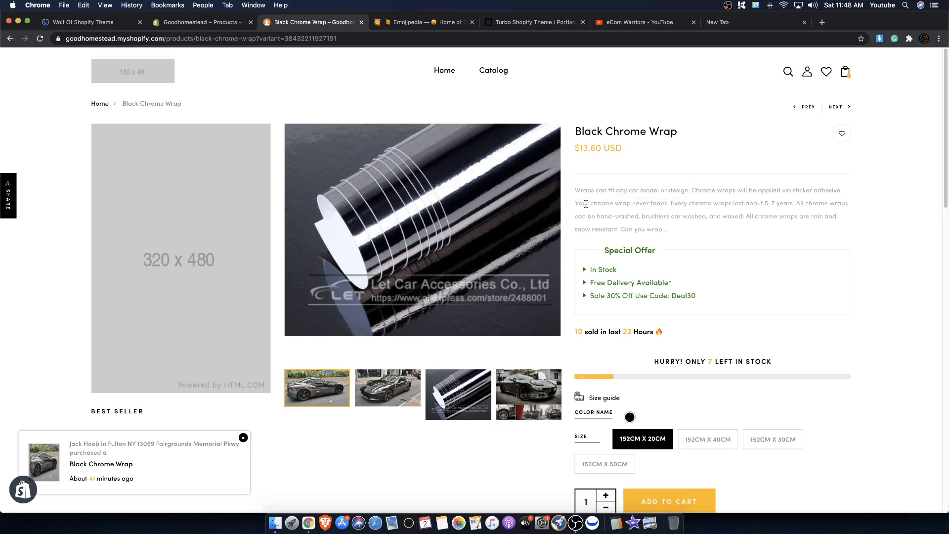
drag(586, 204, 670, 203)
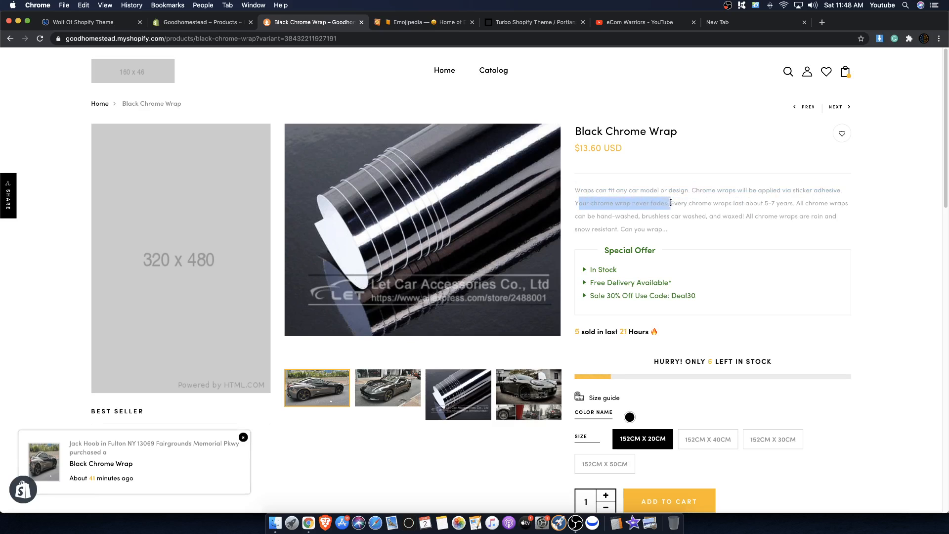
End the "Your chrome wrap never fades" line with an exclamation mark and save the product.
click(230, 22)
click(457, 254)
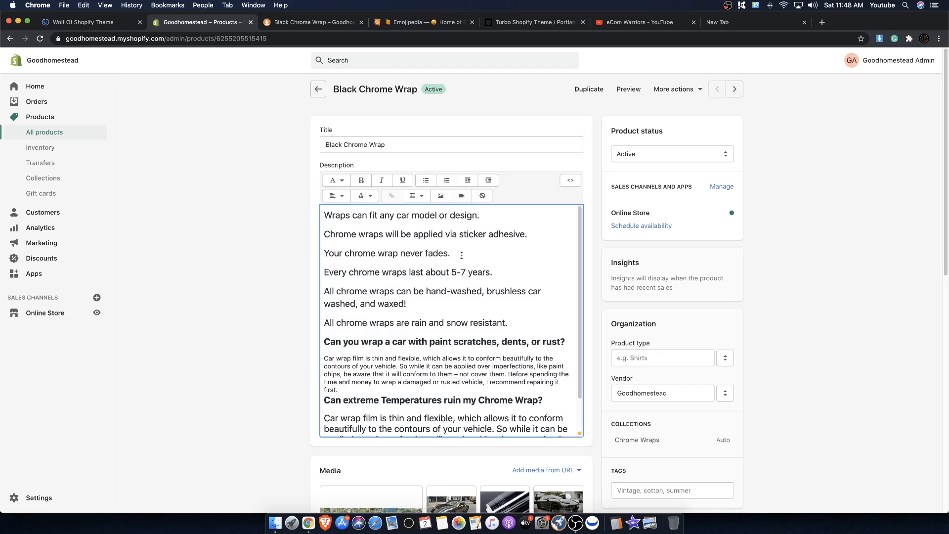
key(BackSpace)
text(!)
click(729, 62)
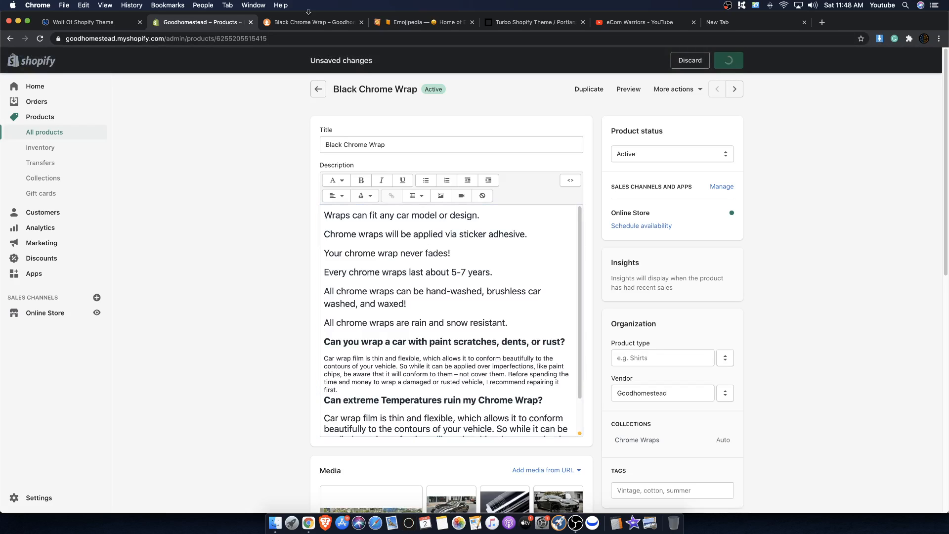
Reload the storefront product page and read through the summary beneath the price to its cut-off ending.
click(345, 24)
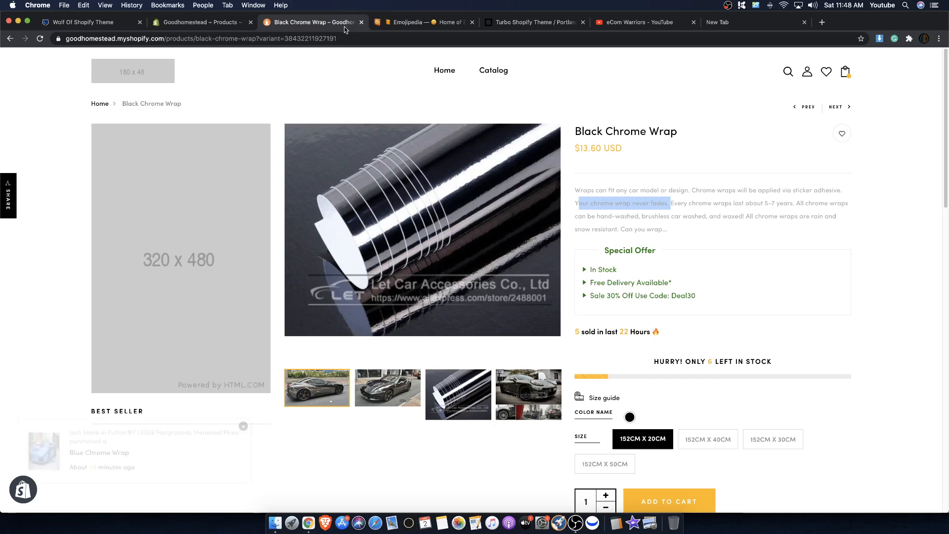
right_click(649, 190)
right_click(671, 166)
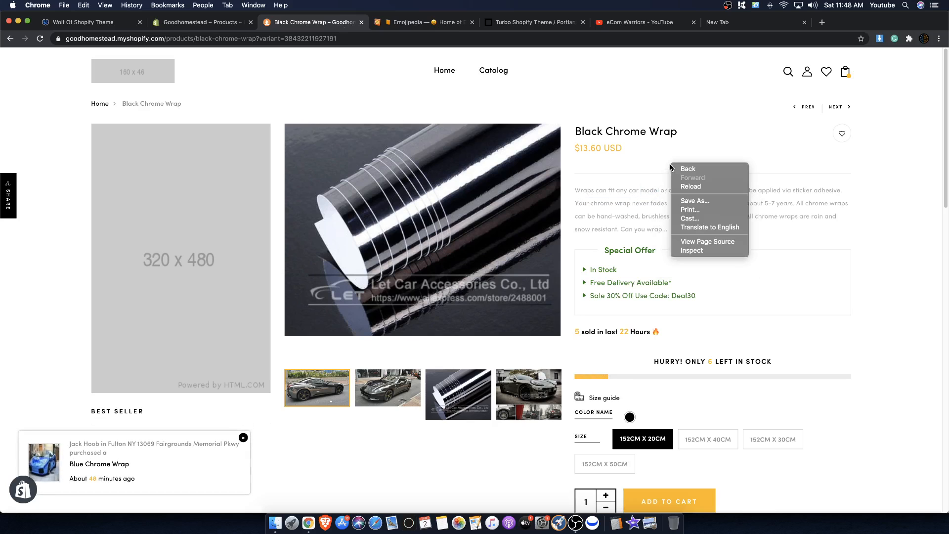
click(692, 187)
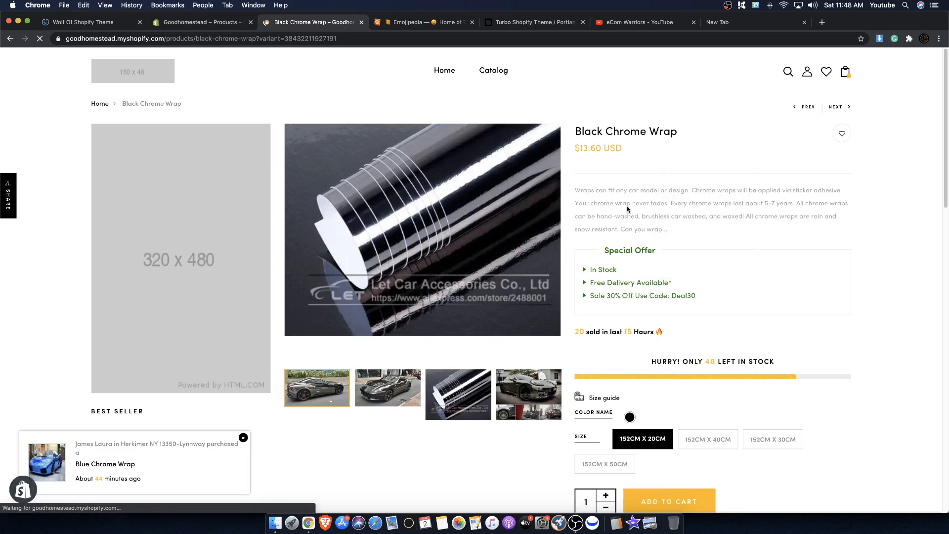
mouse_move(677, 203)
mouse_down()
mouse_move(804, 202)
mouse_move(764, 216)
mouse_move(584, 216)
mouse_move(835, 217)
mouse_move(626, 231)
mouse_move(669, 231)
mouse_up()
click(625, 232)
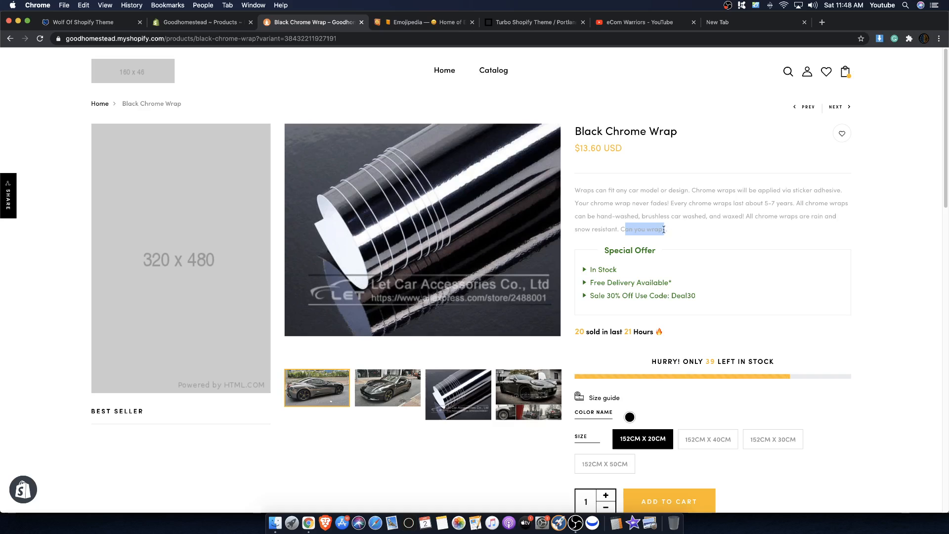
Check the layout of the feature lines and FAQ answers in the storefront page's full description.
scroll(619, 267, down, 10)
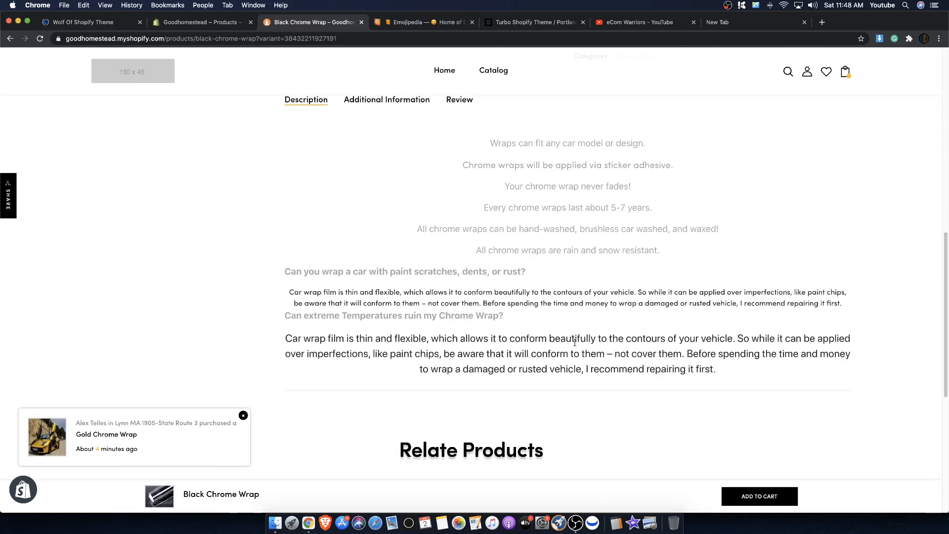
scroll(696, 304, up, 1)
drag(463, 163, 669, 322)
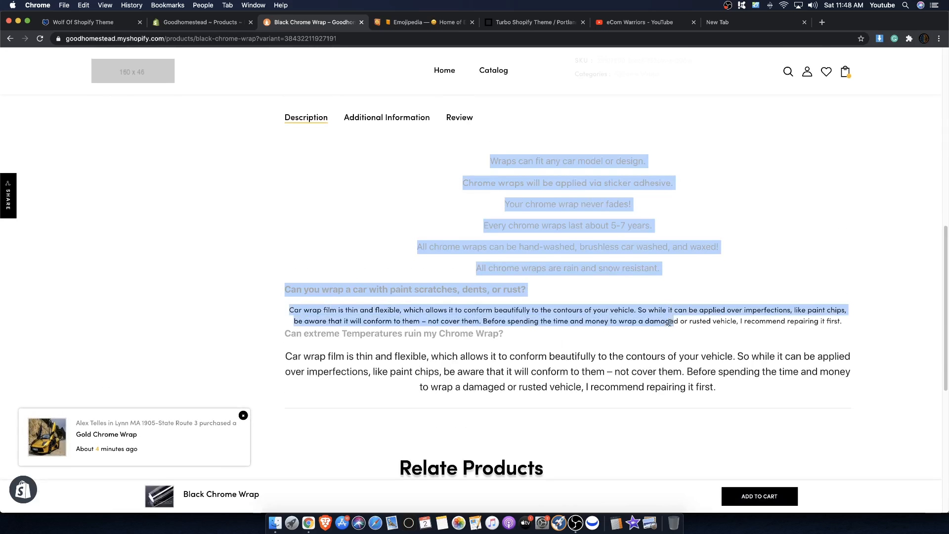
click(601, 308)
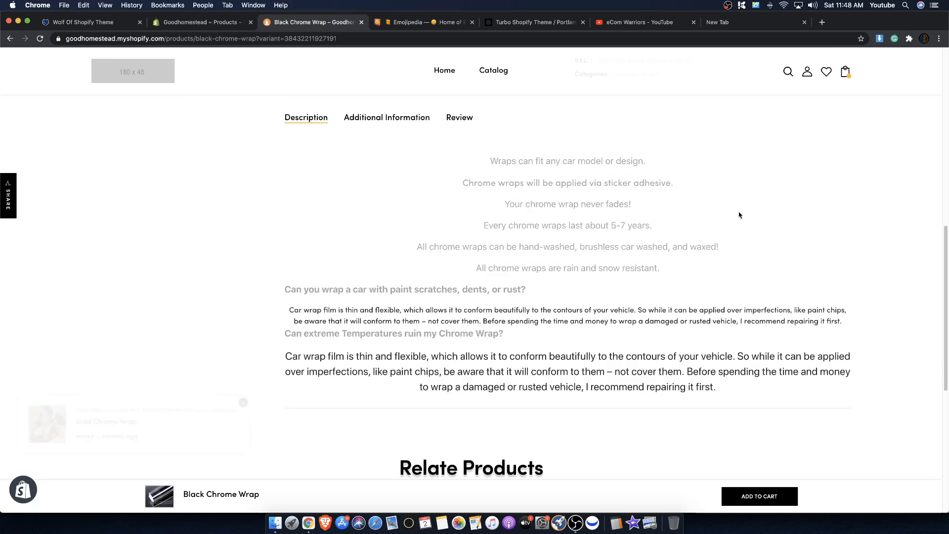
scroll(524, 268, up, 3)
scroll(389, 197, up, 10)
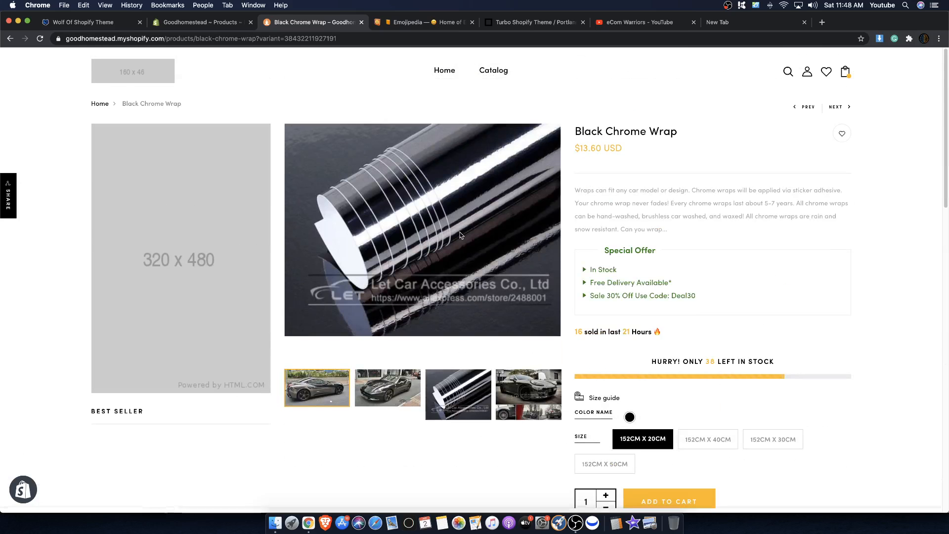
Review the product's description, media and variants in the Shopify admin.
click(199, 24)
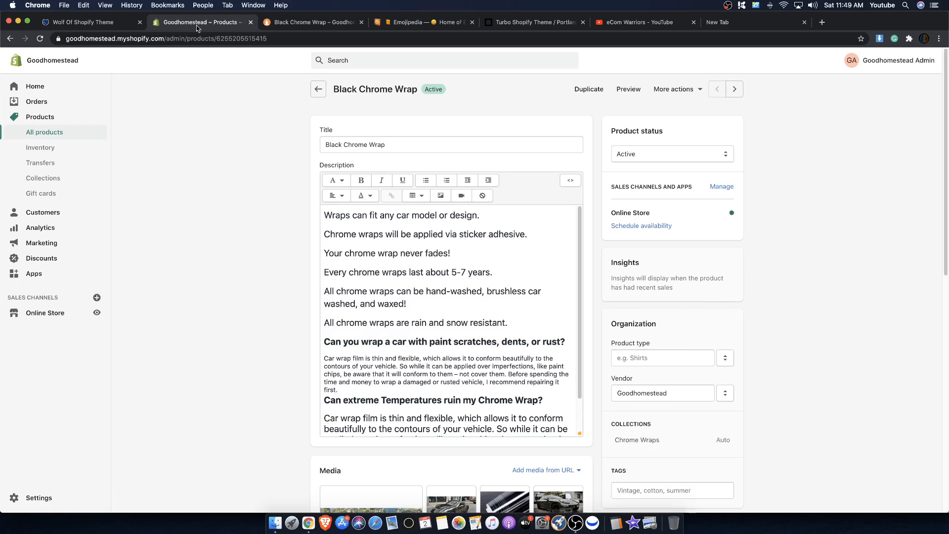
scroll(600, 255, down, 6)
scroll(553, 265, down, 3)
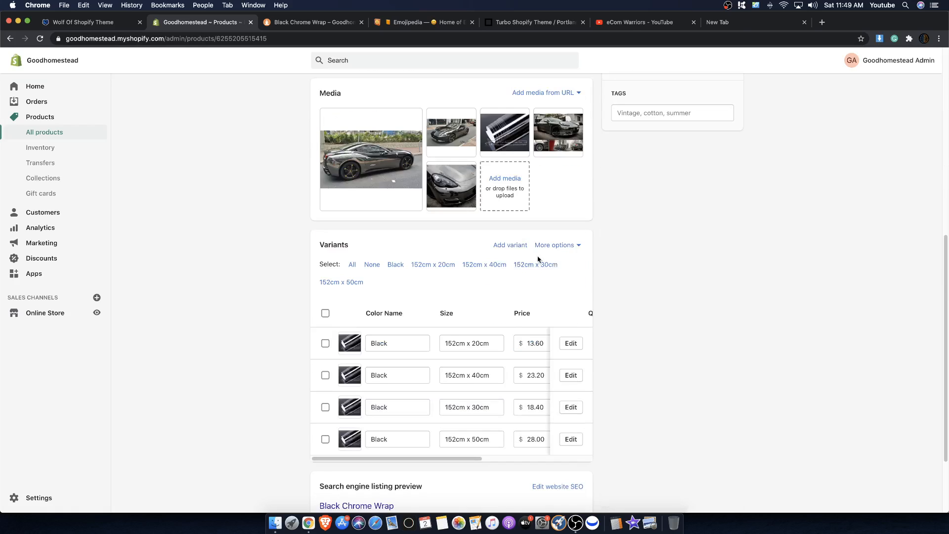
scroll(540, 261, up, 8)
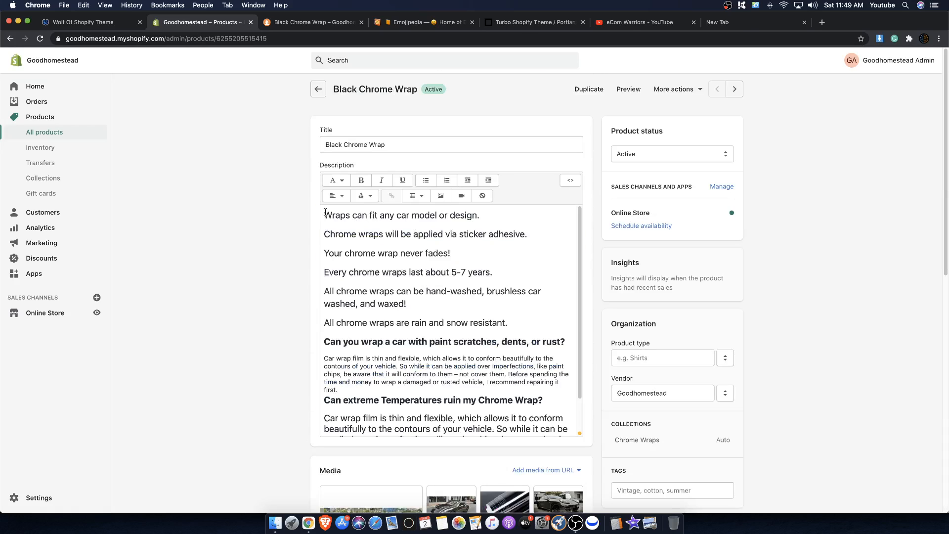
click(325, 213)
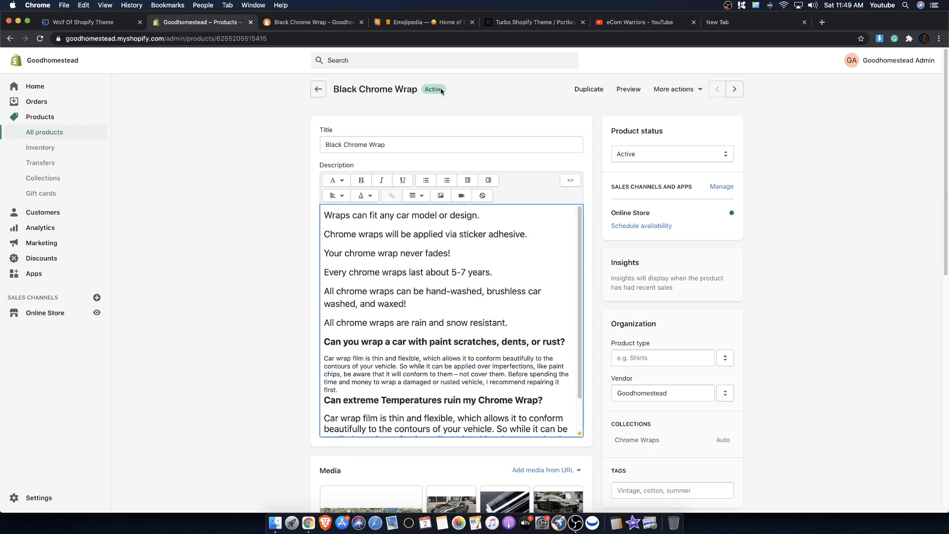
scroll(344, 240, down, 2)
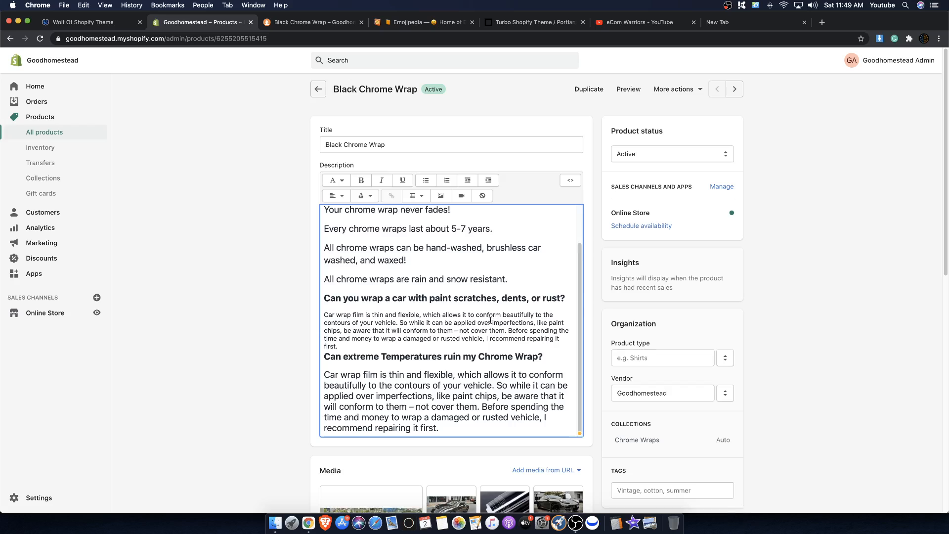
scroll(420, 277, up, 2)
scroll(497, 316, down, 2)
scroll(439, 366, up, 2)
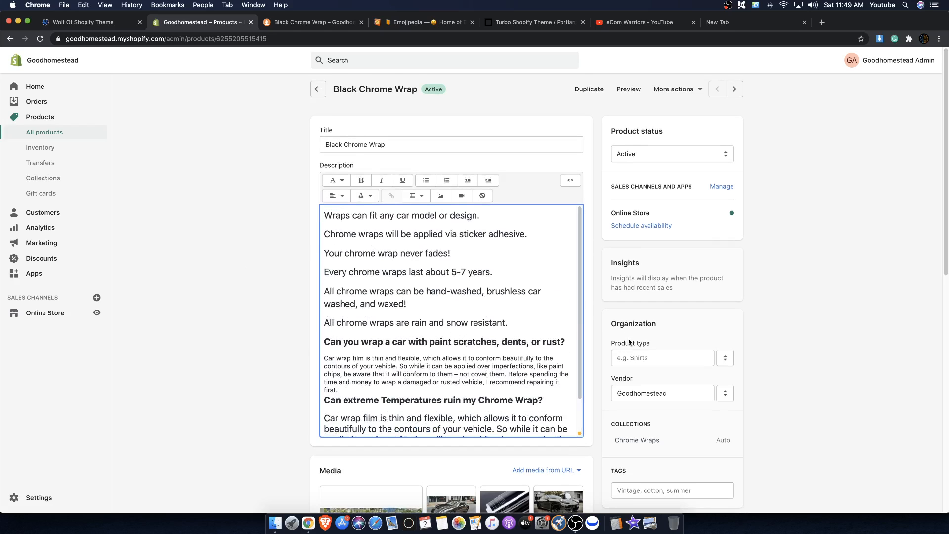
scroll(630, 341, down, 5)
scroll(556, 346, down, 4)
scroll(549, 344, up, 10)
scroll(546, 342, down, 8)
scroll(689, 345, up, 9)
scroll(422, 334, down, 4)
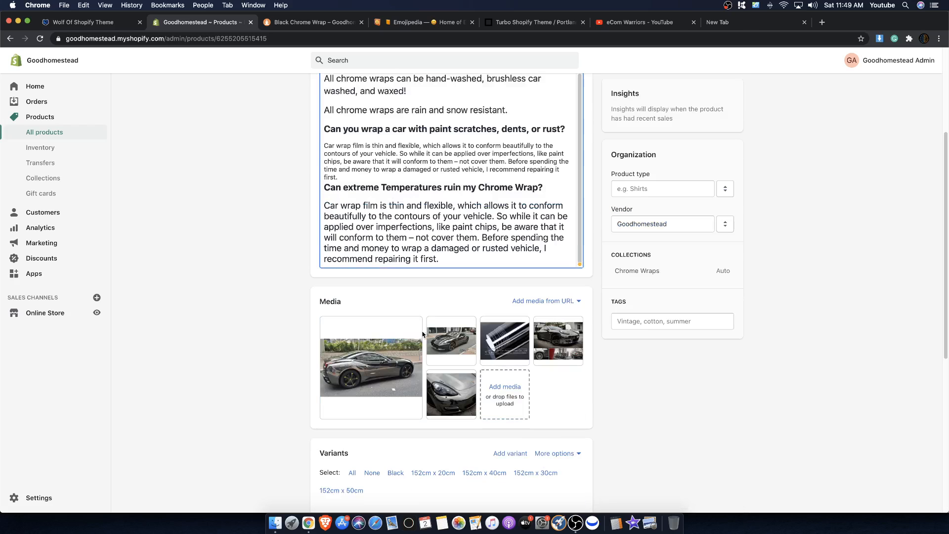
scroll(605, 392, up, 3)
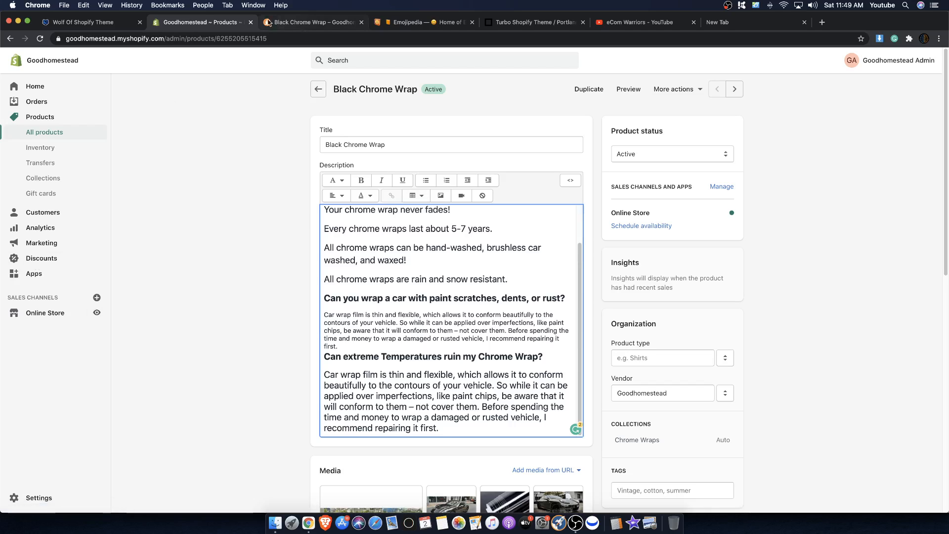
Open the storefront's home page and look through its collection banners and the Featured Products grid.
click(306, 22)
click(149, 76)
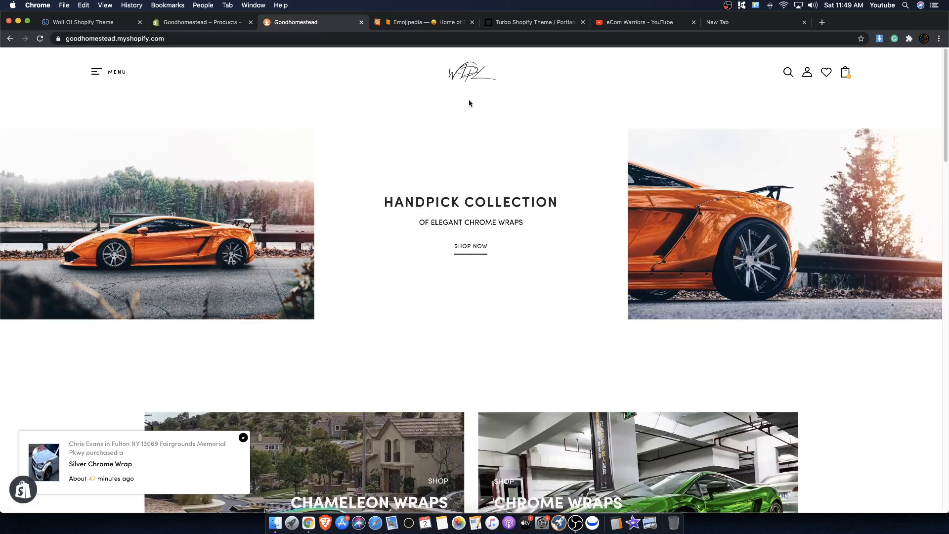
scroll(470, 103, down, 7)
scroll(322, 257, up, 7)
scroll(318, 258, down, 1)
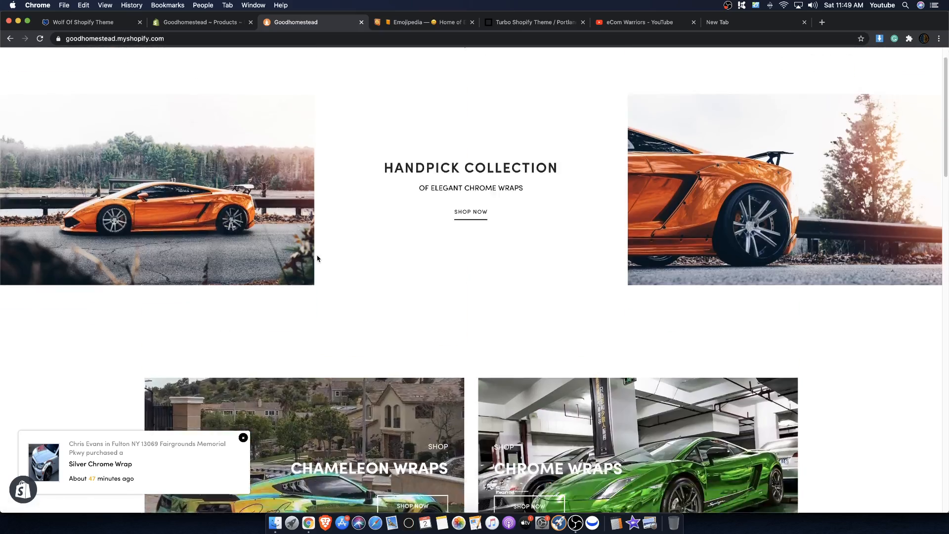
scroll(318, 258, down, 6)
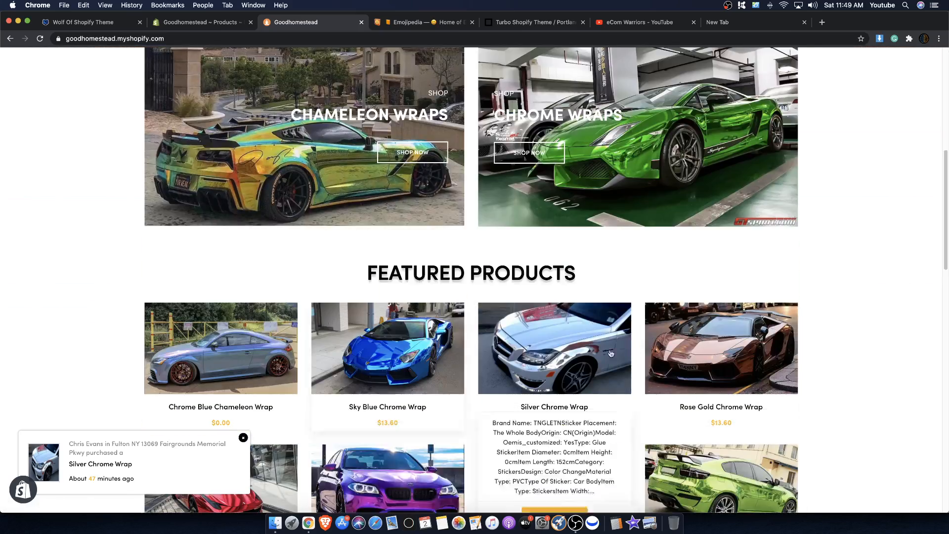
scroll(611, 353, down, 3)
scroll(326, 339, down, 3)
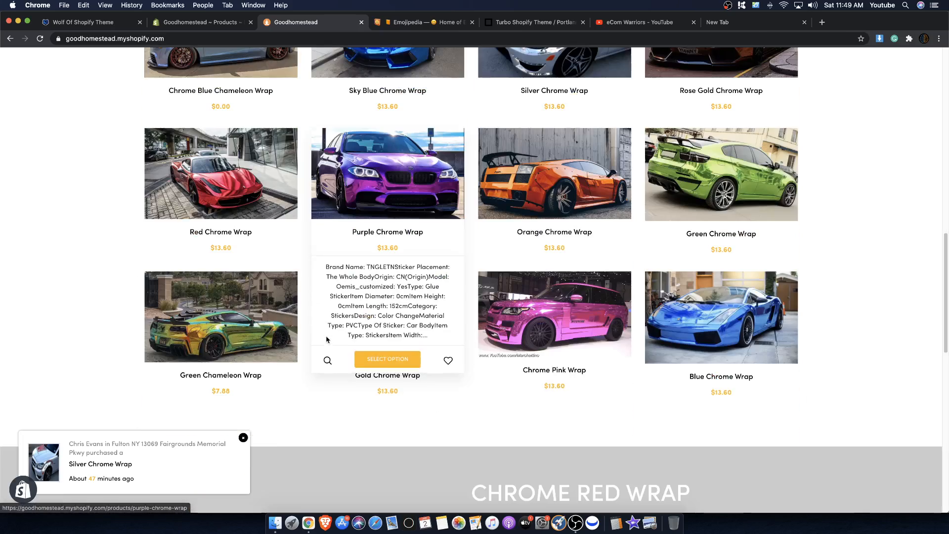
scroll(383, 256, up, 7)
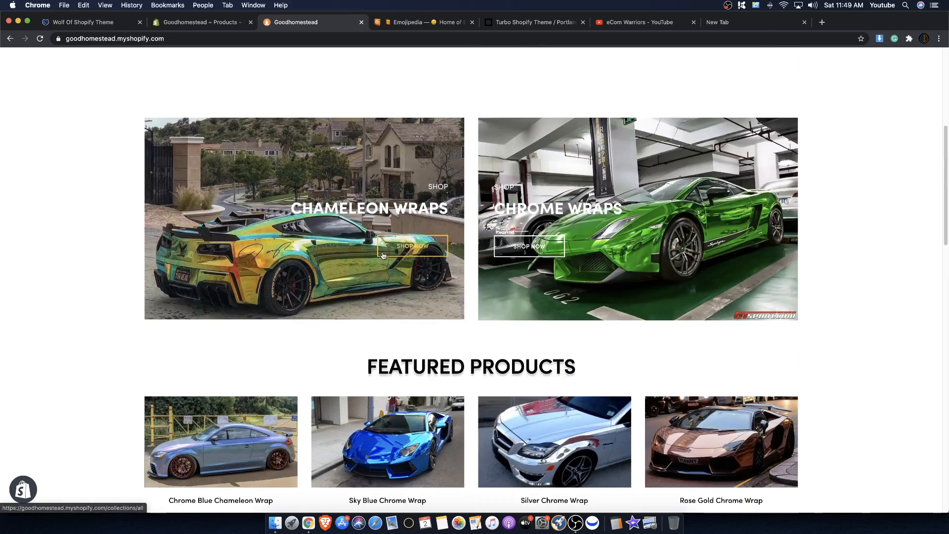
scroll(383, 255, down, 4)
Return to the Black Chrome Wrap product in the Shopify admin and select its entire description text.
click(186, 23)
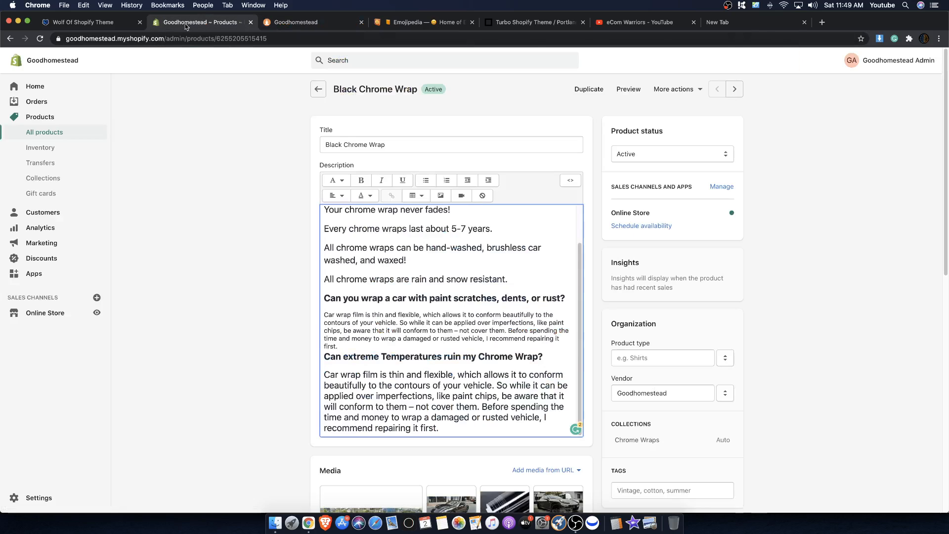
scroll(469, 385, up, 2)
scroll(465, 415, down, 2)
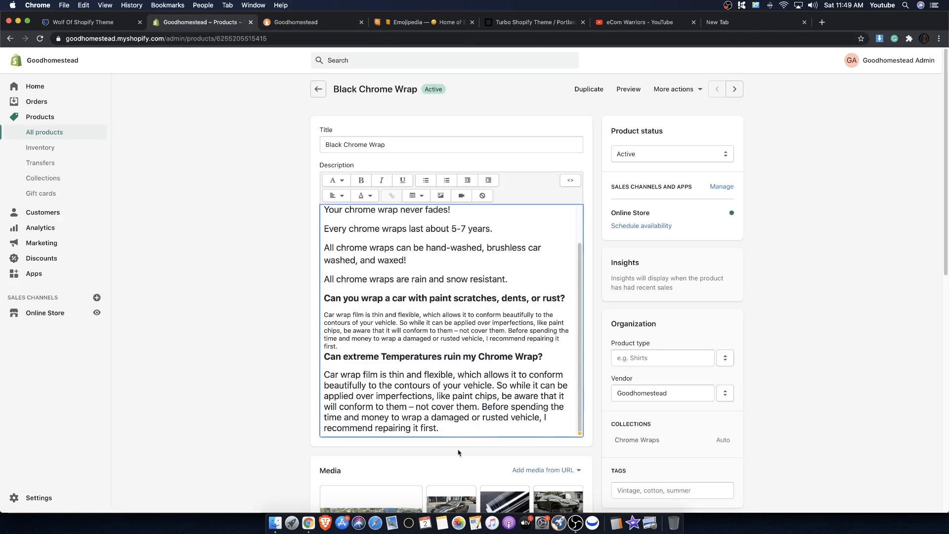
drag(464, 419, 313, 205)
click(439, 429)
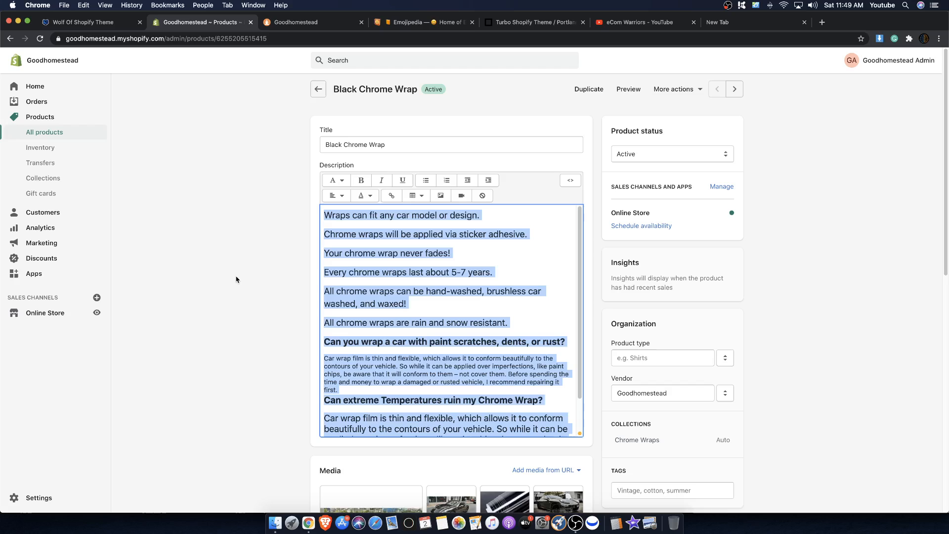